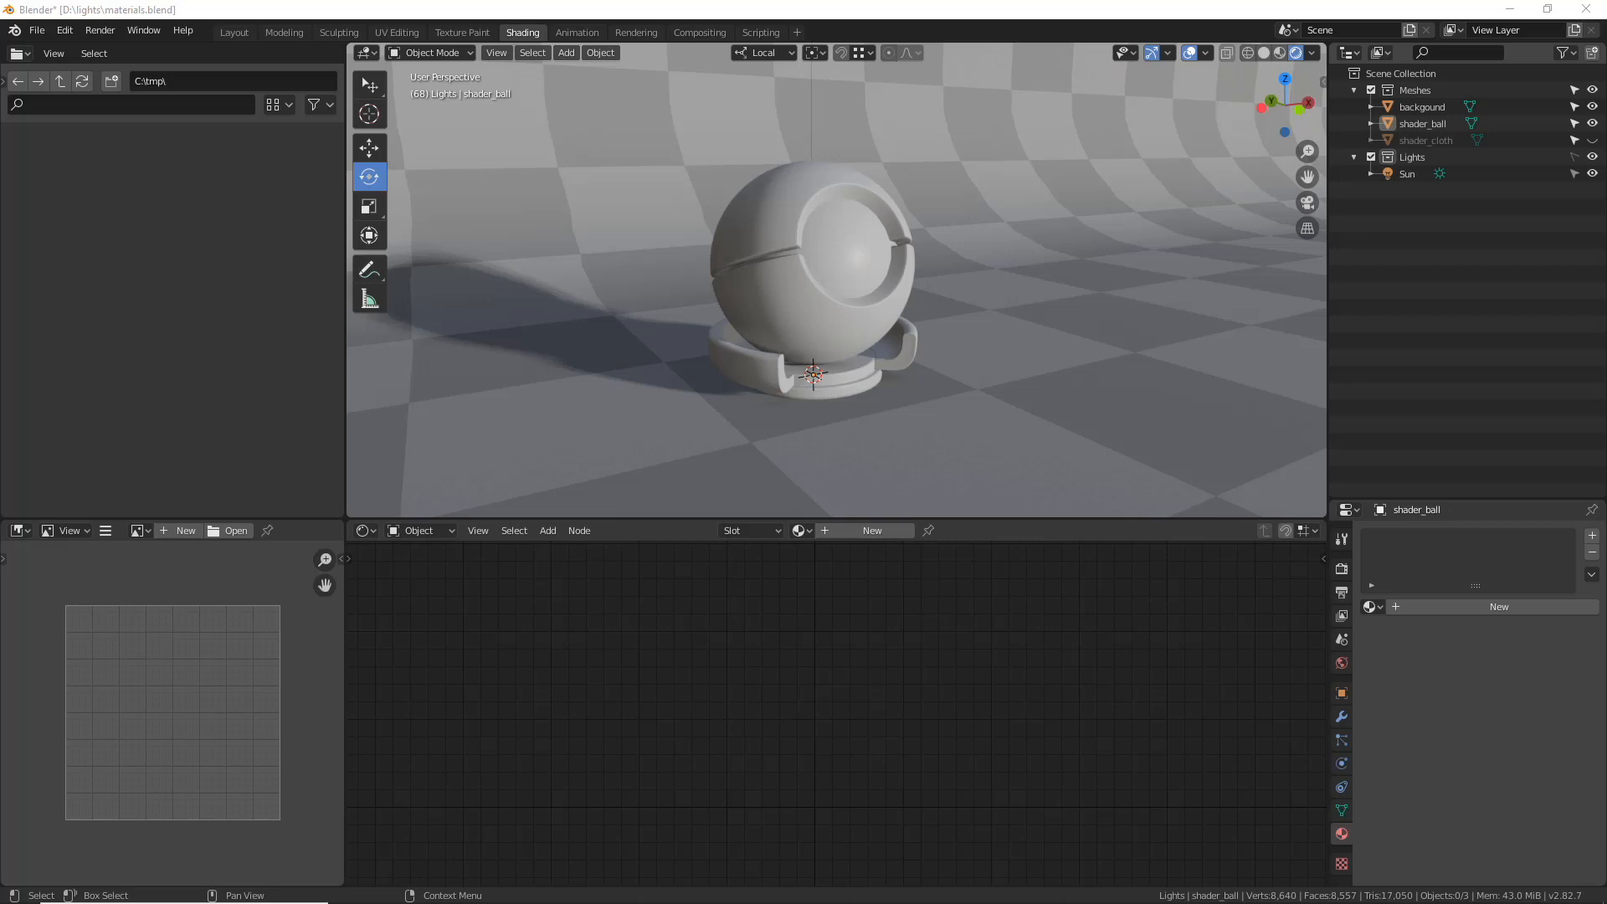
- Show the 3D viewport's sidebar and give the shader ball a new material named Metallic
{"action": "key", "text": "n"}
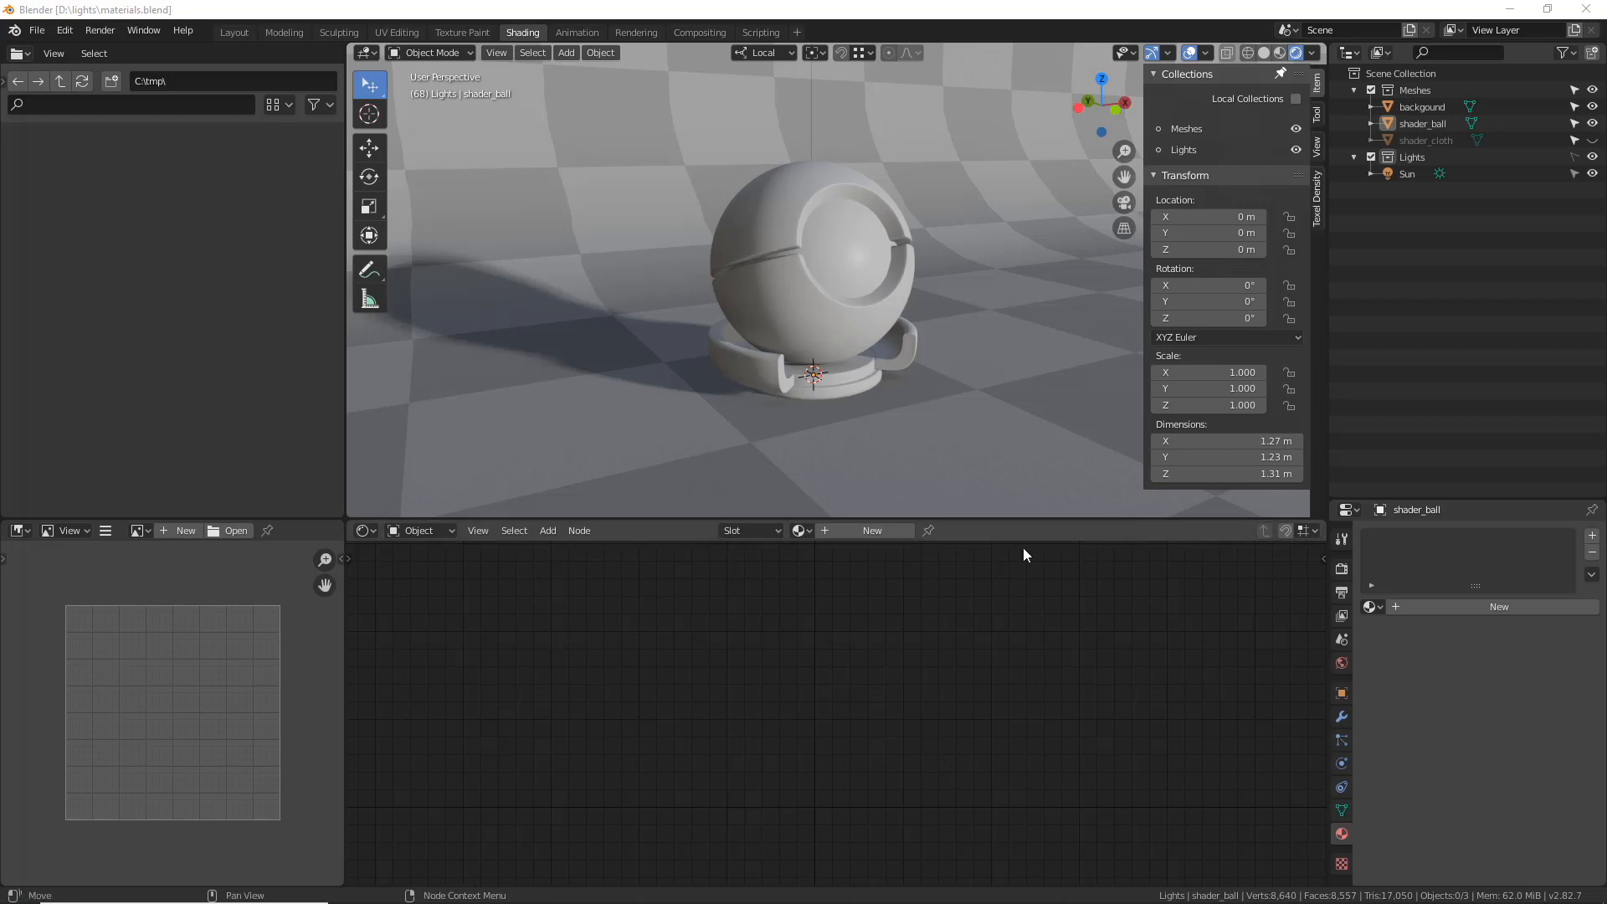
{"action": "left_click", "coordinate": [806, 288]}
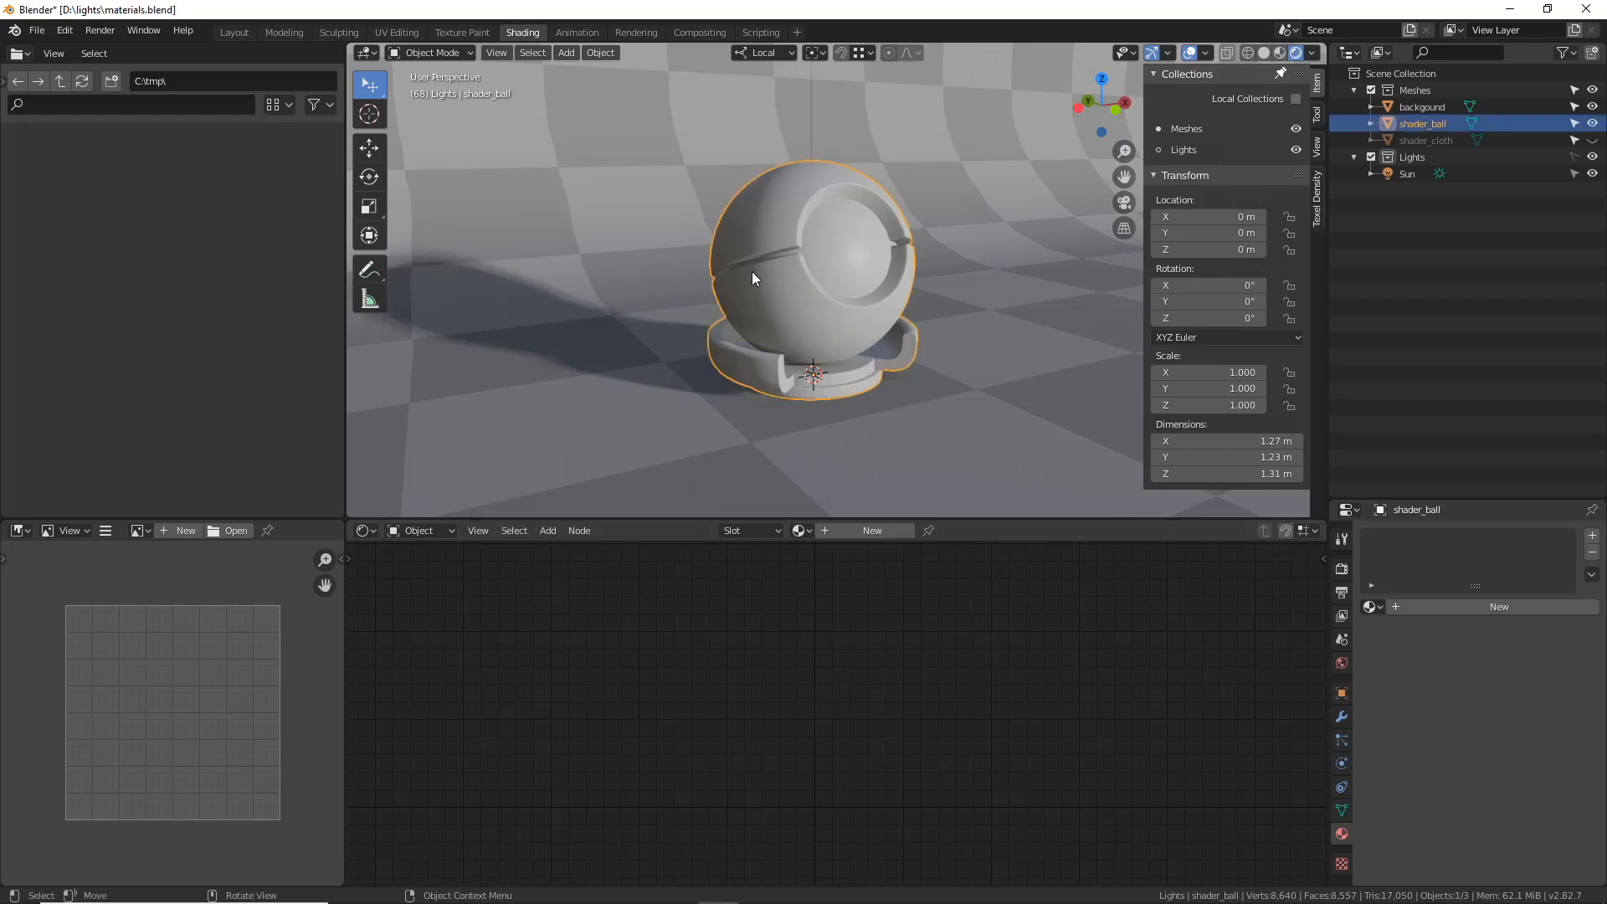
{"action": "left_click", "coordinate": [1470, 608]}
{"action": "double_click", "coordinate": [1427, 539]}
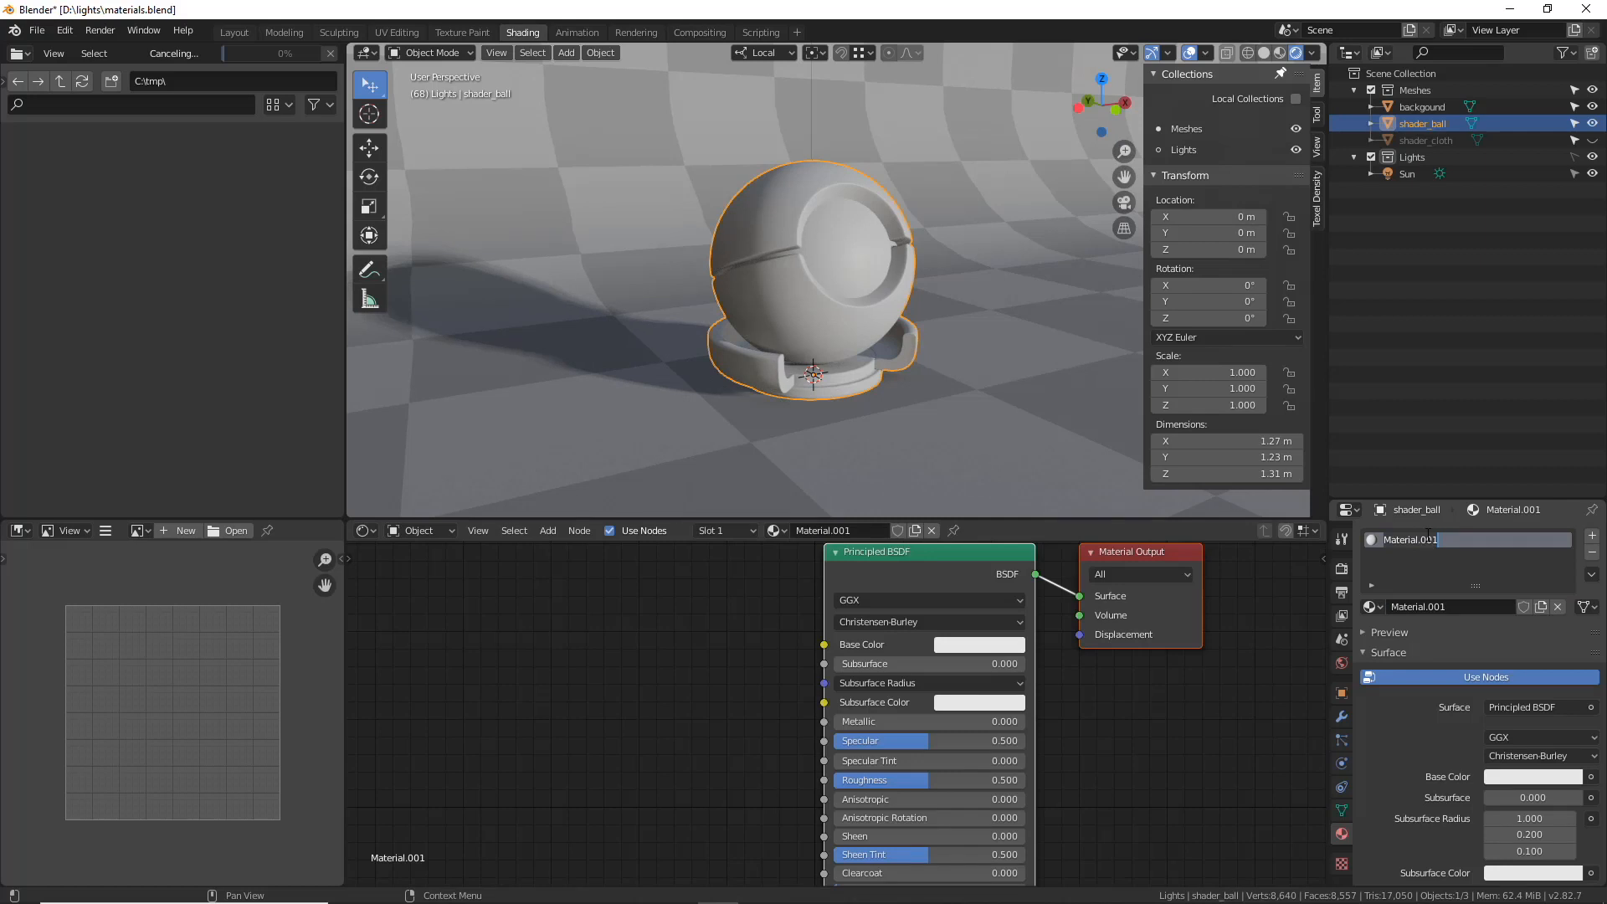
{"action": "type", "text": "Metallic"}
{"action": "key", "text": "Return"}
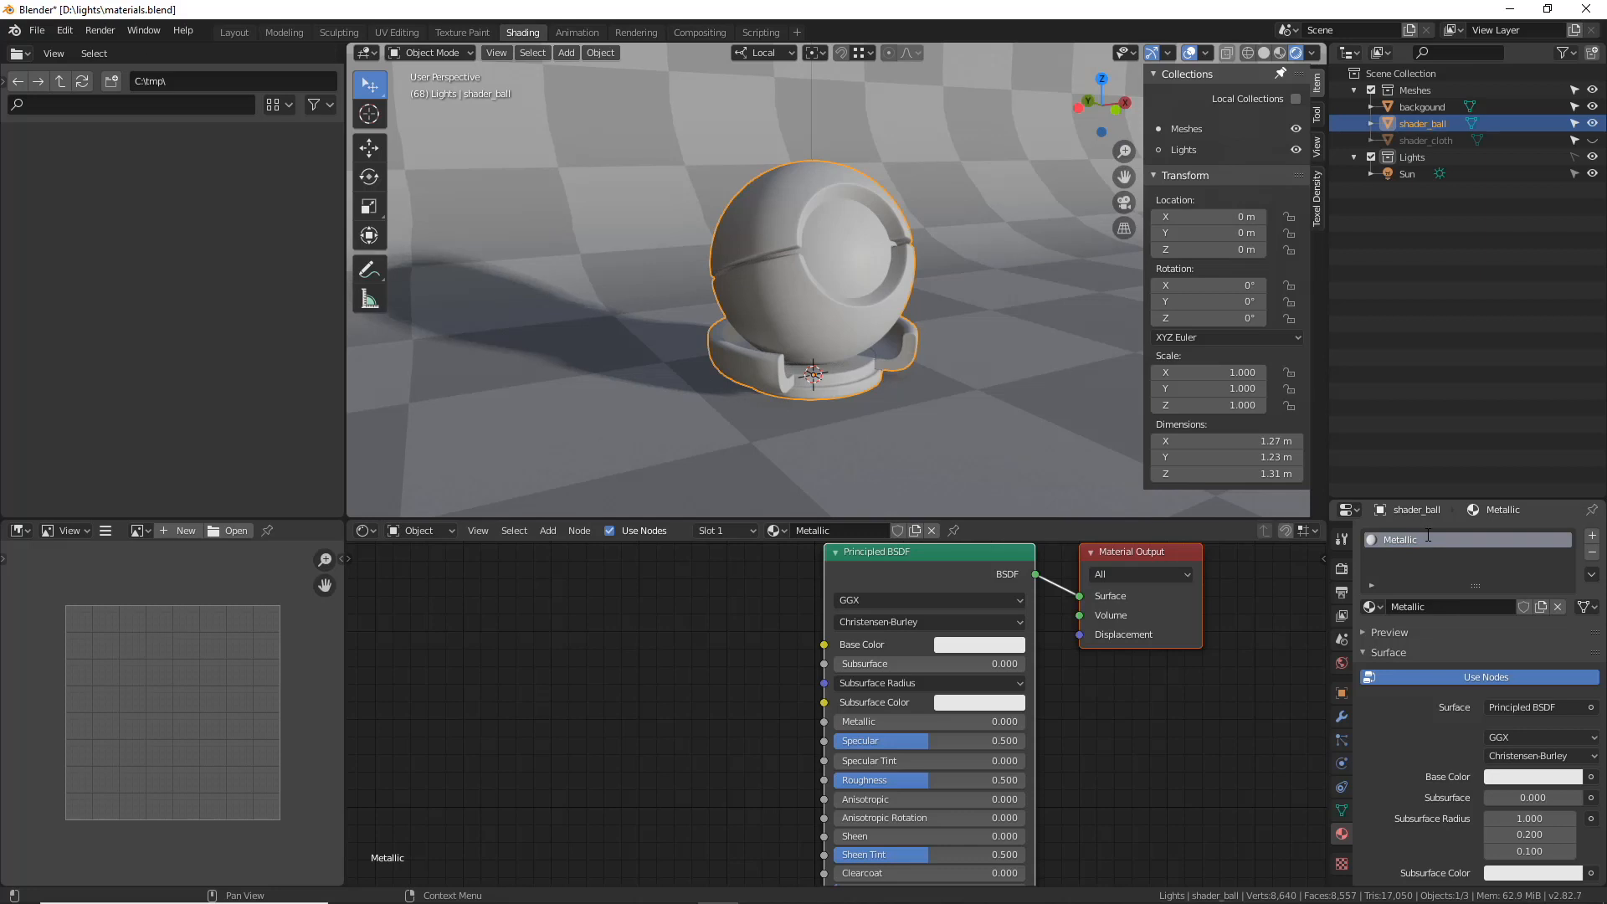
- Move the Material Output node farther from the Principled BSDF node and keep its target set to All
{"action": "middle_click_drag", "start_coordinate": [1258, 636], "coordinate": [1207, 689]}
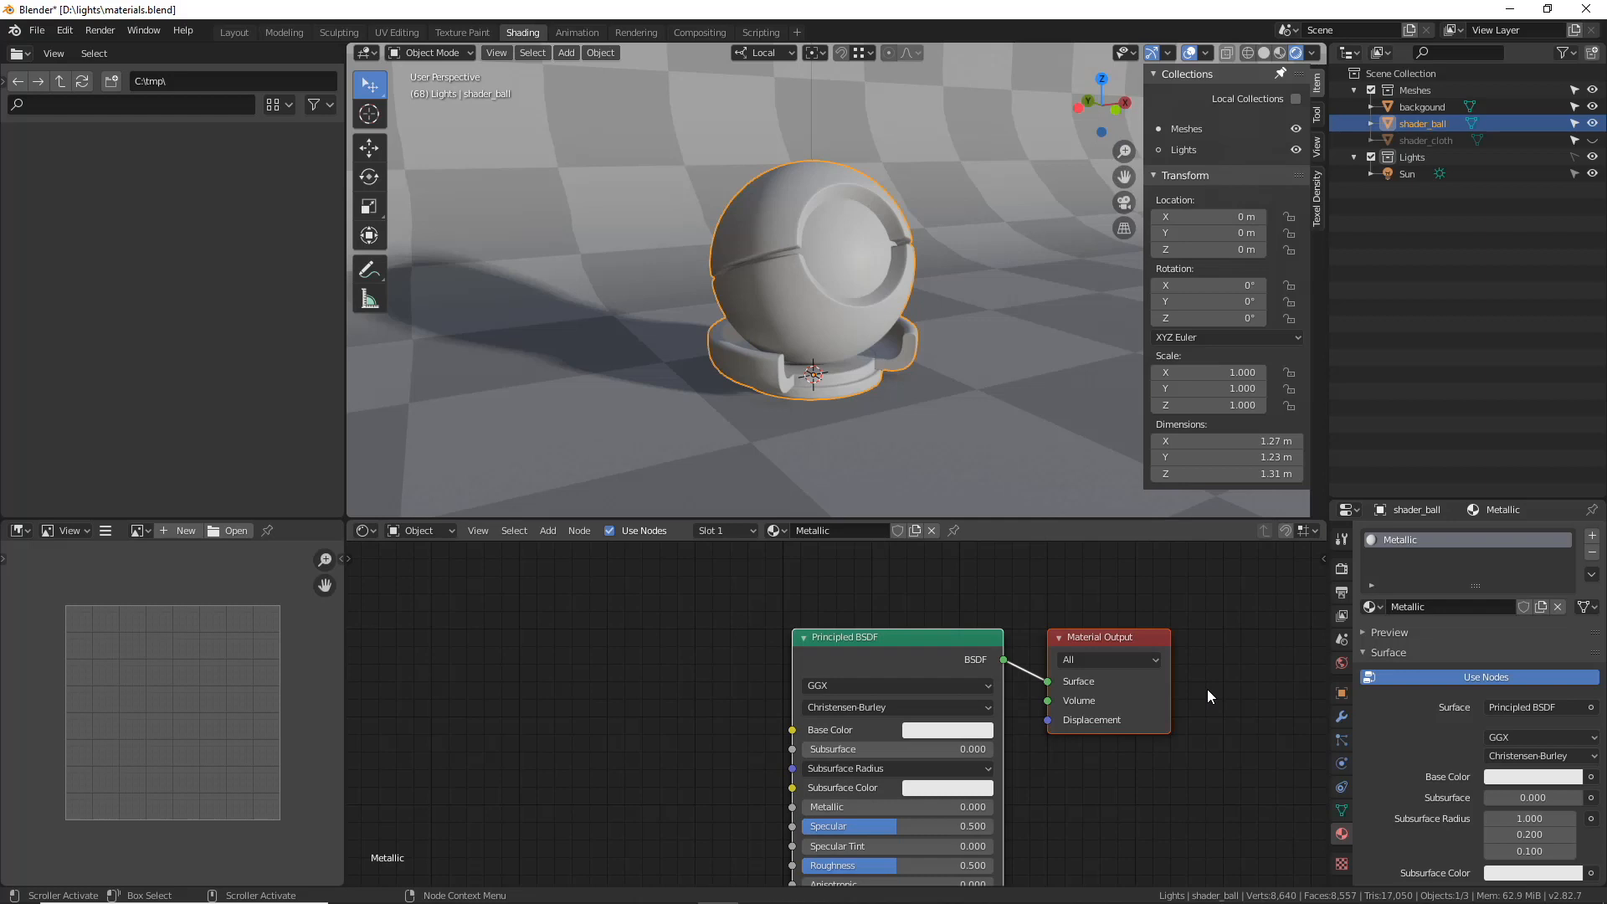
{"action": "left_click", "coordinate": [1197, 651]}
{"action": "left_click", "coordinate": [1119, 649]}
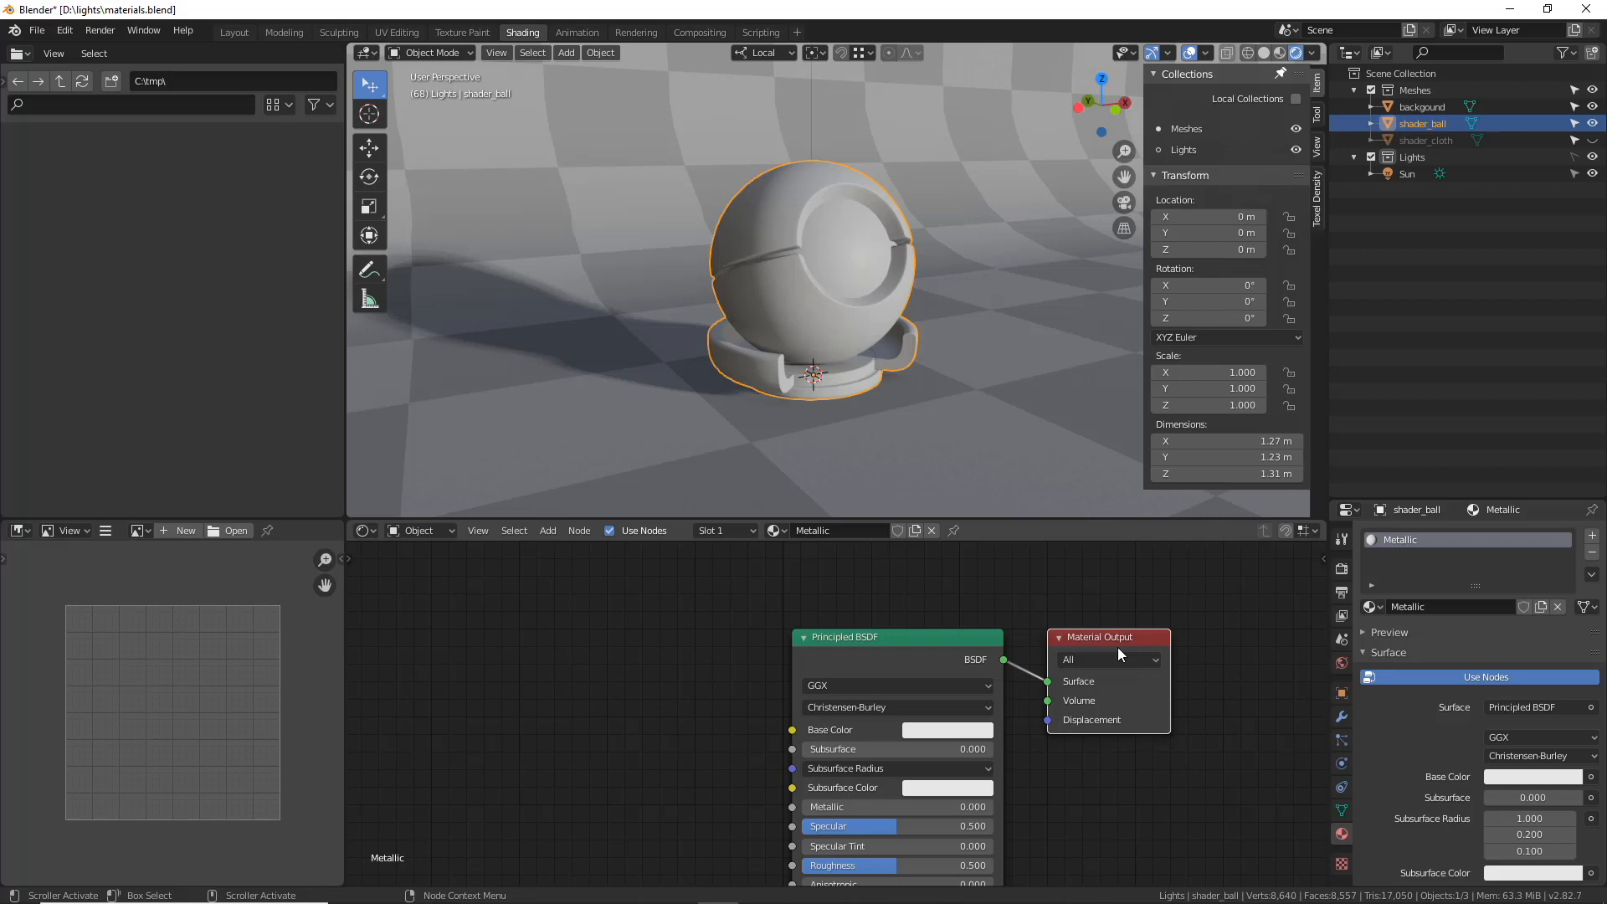
{"action": "left_click_drag", "start_coordinate": [1119, 649], "coordinate": [1199, 620]}
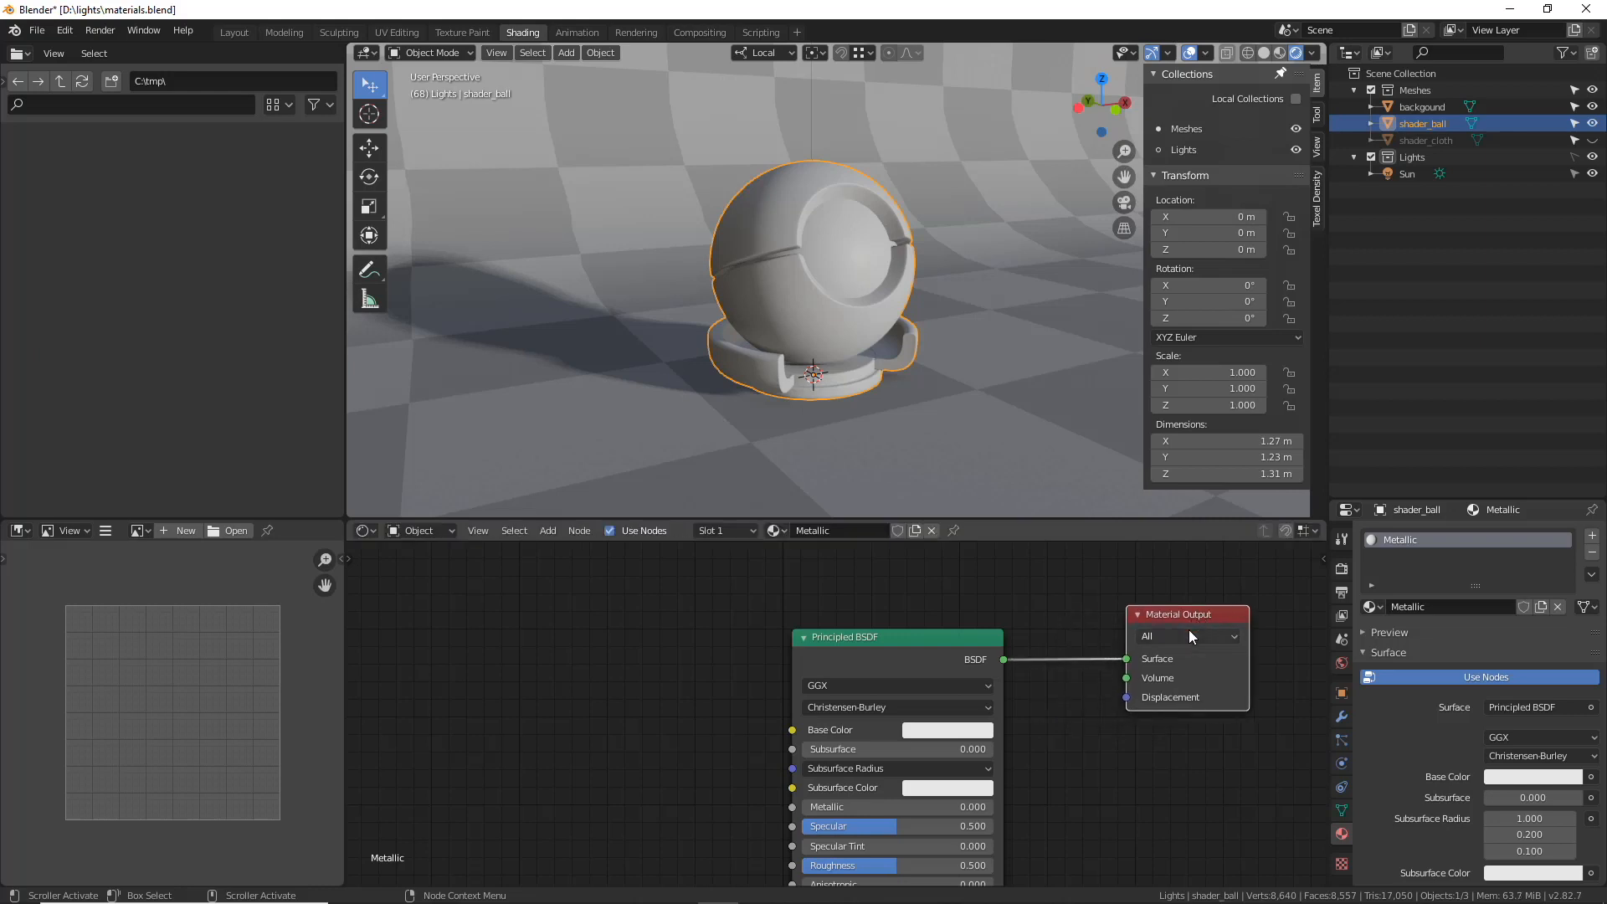
{"action": "left_click", "coordinate": [1188, 636]}
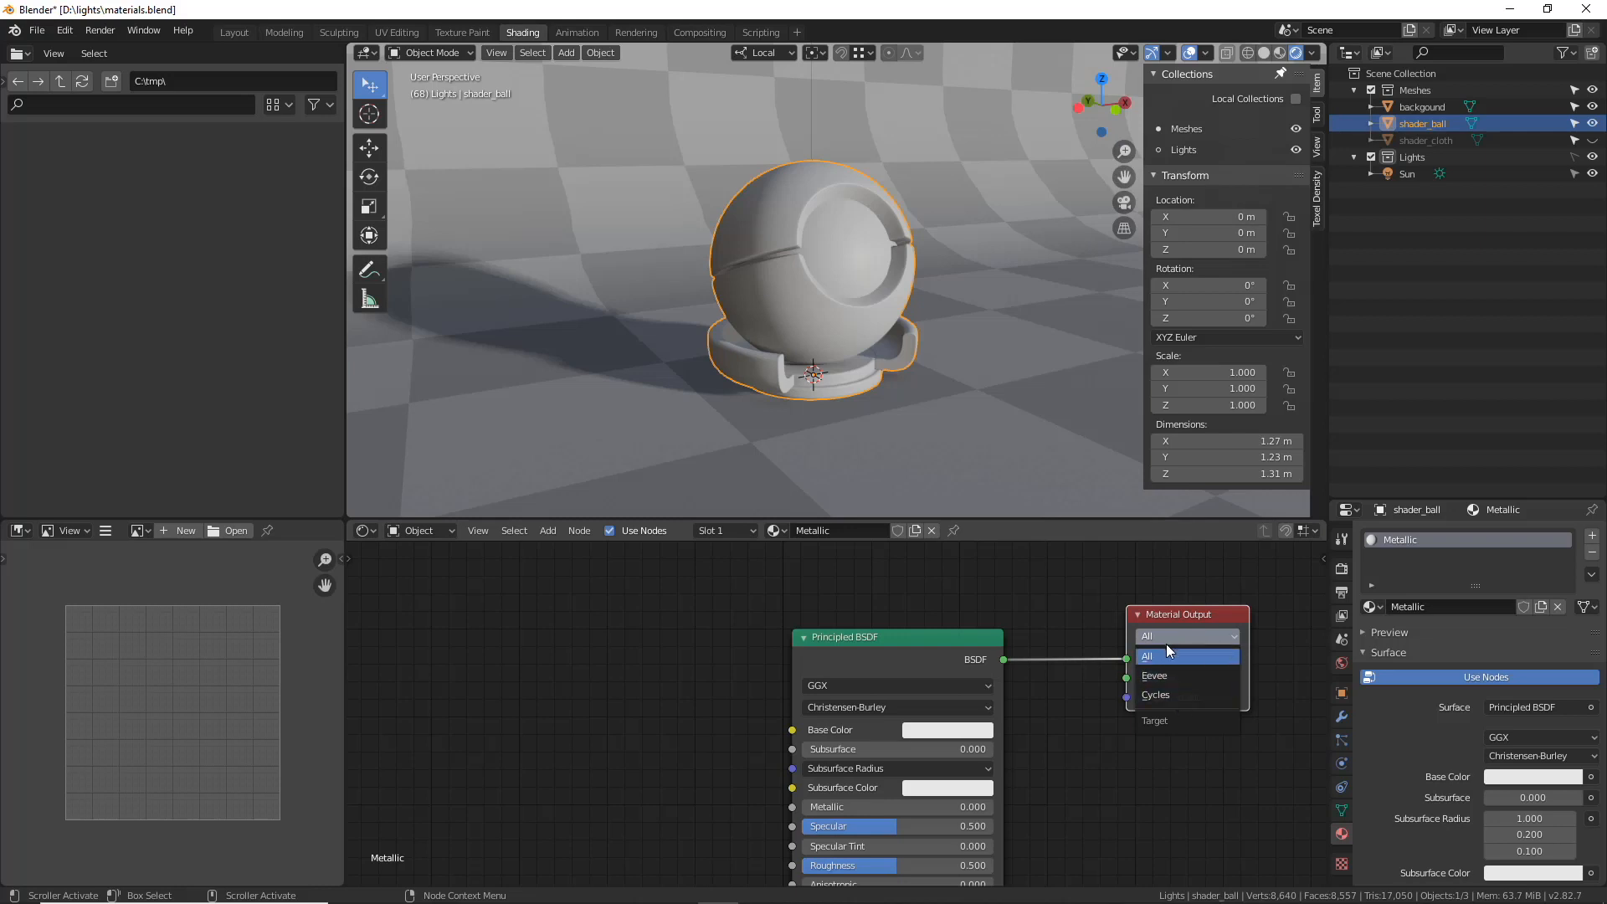
{"action": "left_click", "coordinate": [1161, 656]}
- Set the Principled BSDF node's Metallic value to 1.000, compare it with 0.000, and restore 1.000
{"action": "middle_click_drag", "start_coordinate": [900, 647], "coordinate": [915, 589]}
{"action": "left_click", "coordinate": [896, 591]}
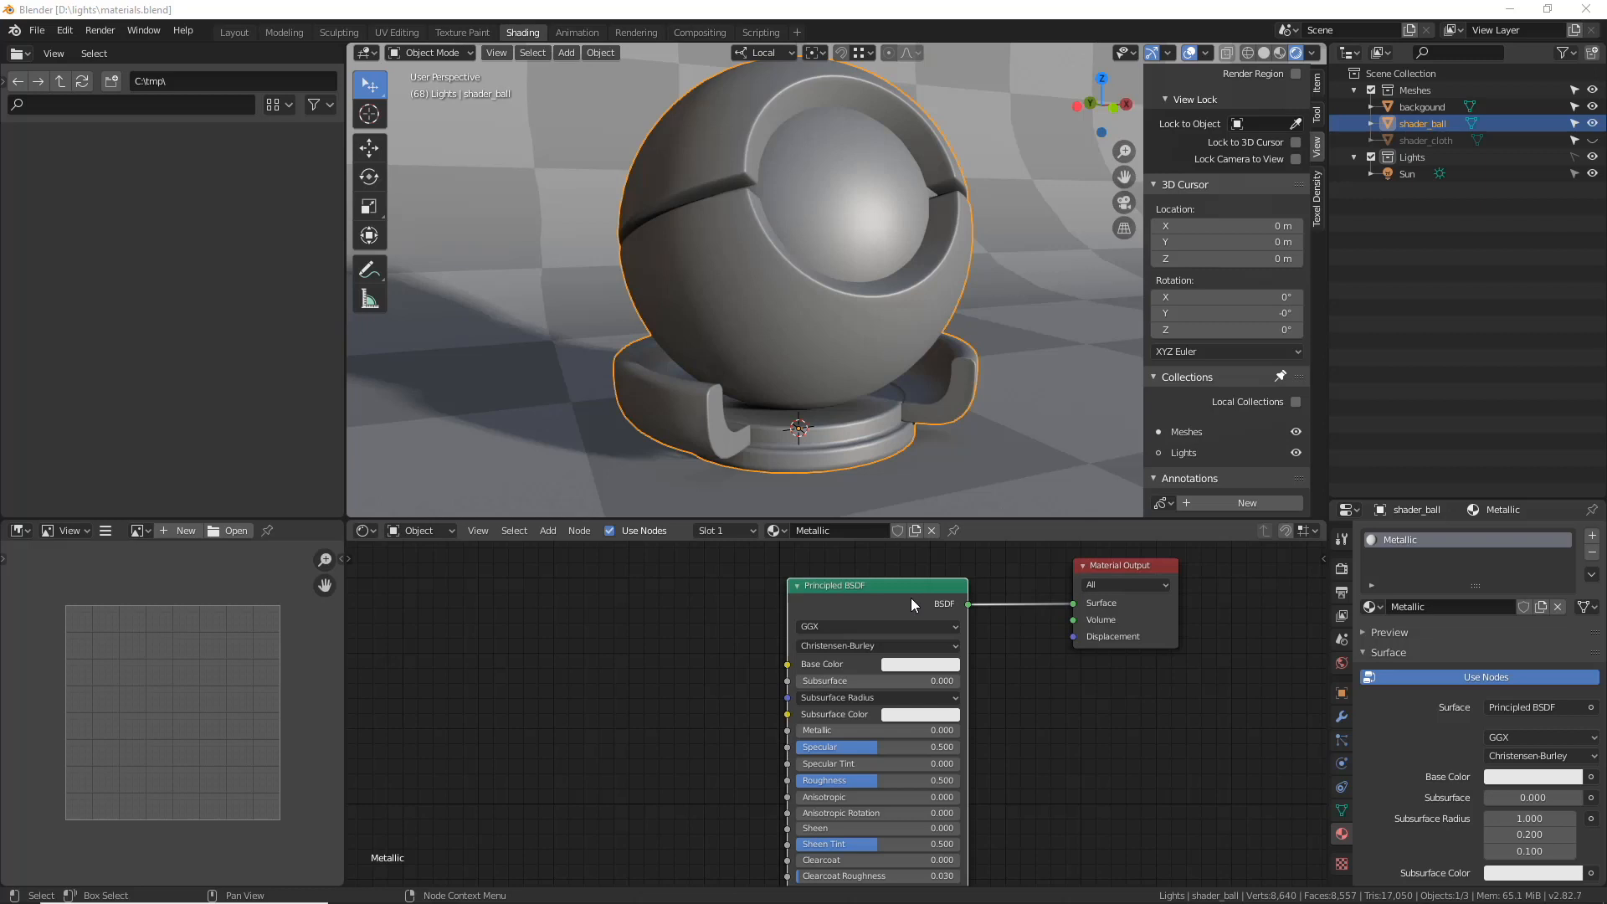
{"action": "scroll", "coordinate": [940, 646], "scroll_direction": "up", "scroll_amount": 3}
{"action": "middle_click_drag", "start_coordinate": [944, 712], "coordinate": [879, 693]}
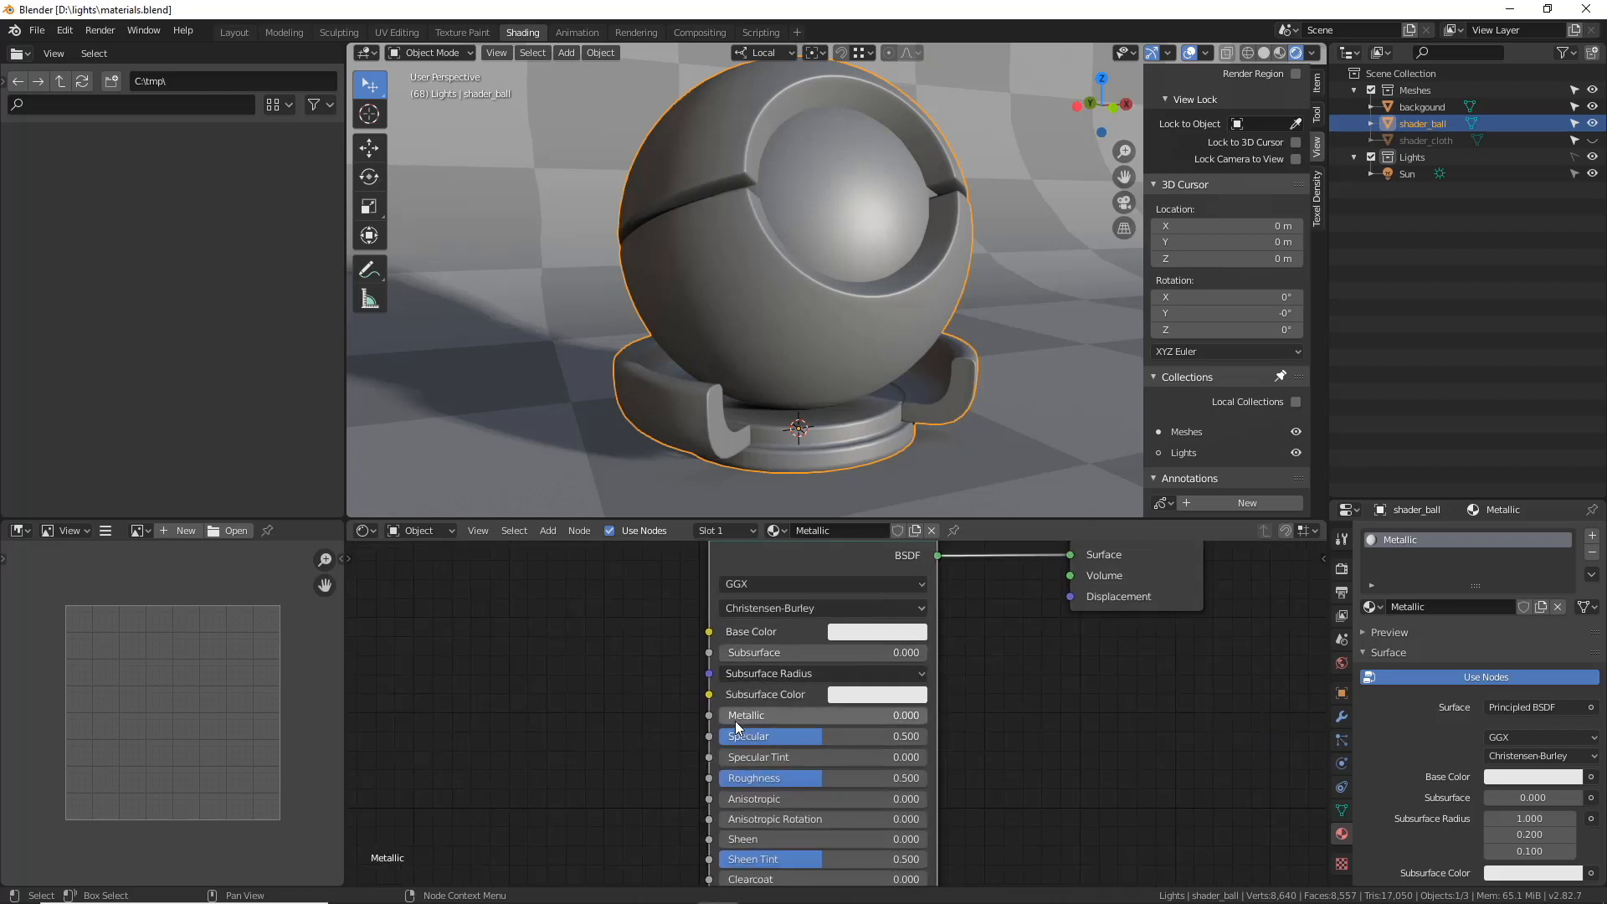
{"action": "left_click_drag", "start_coordinate": [737, 716], "coordinate": [1069, 727]}
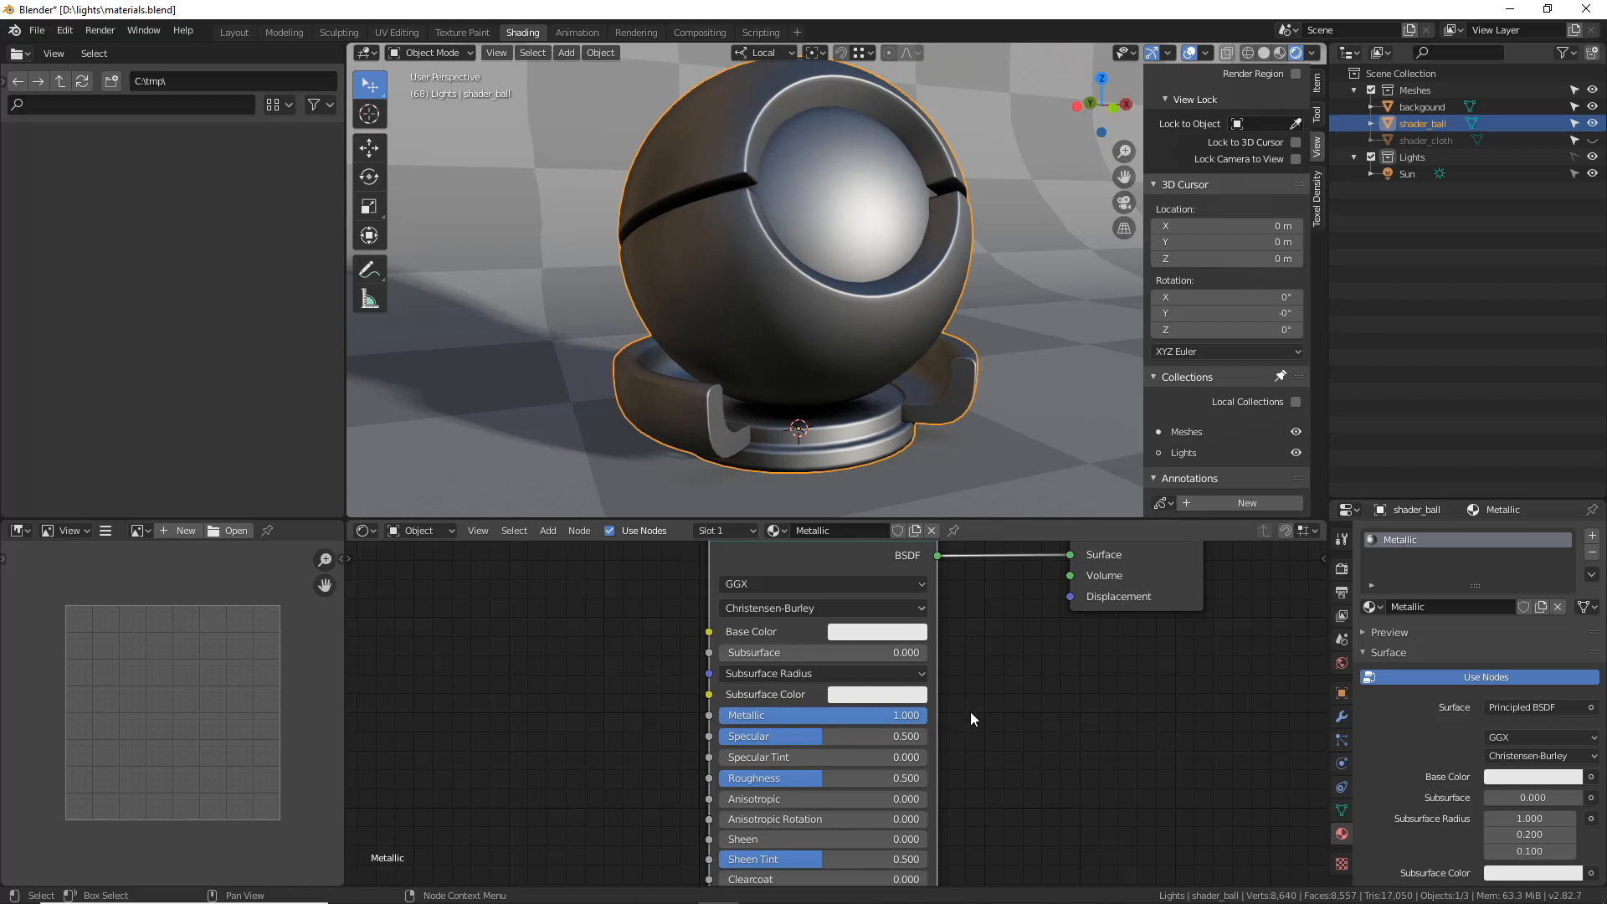
{"action": "mouse_move", "coordinate": [915, 717]}
{"action": "left_mouse_down"}
{"action": "mouse_move", "coordinate": [778, 716]}
{"action": "mouse_move", "coordinate": [933, 722]}
{"action": "left_mouse_up"}
{"action": "left_click_drag", "start_coordinate": [901, 718], "coordinate": [719, 718]}
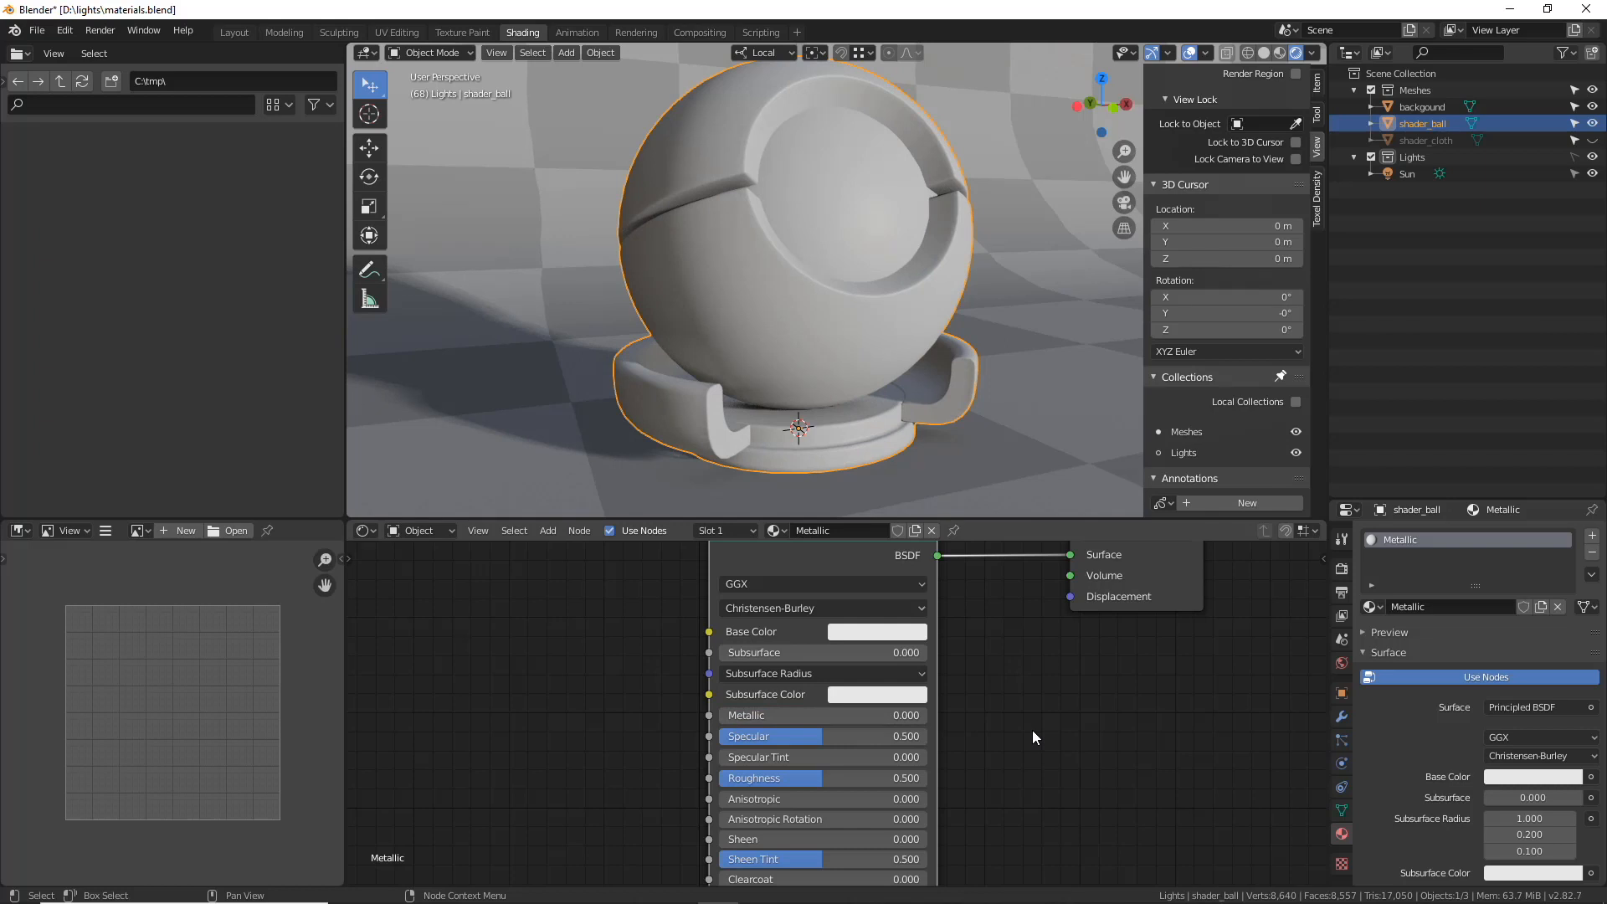
{"action": "left_click_drag", "start_coordinate": [762, 715], "coordinate": [928, 715]}
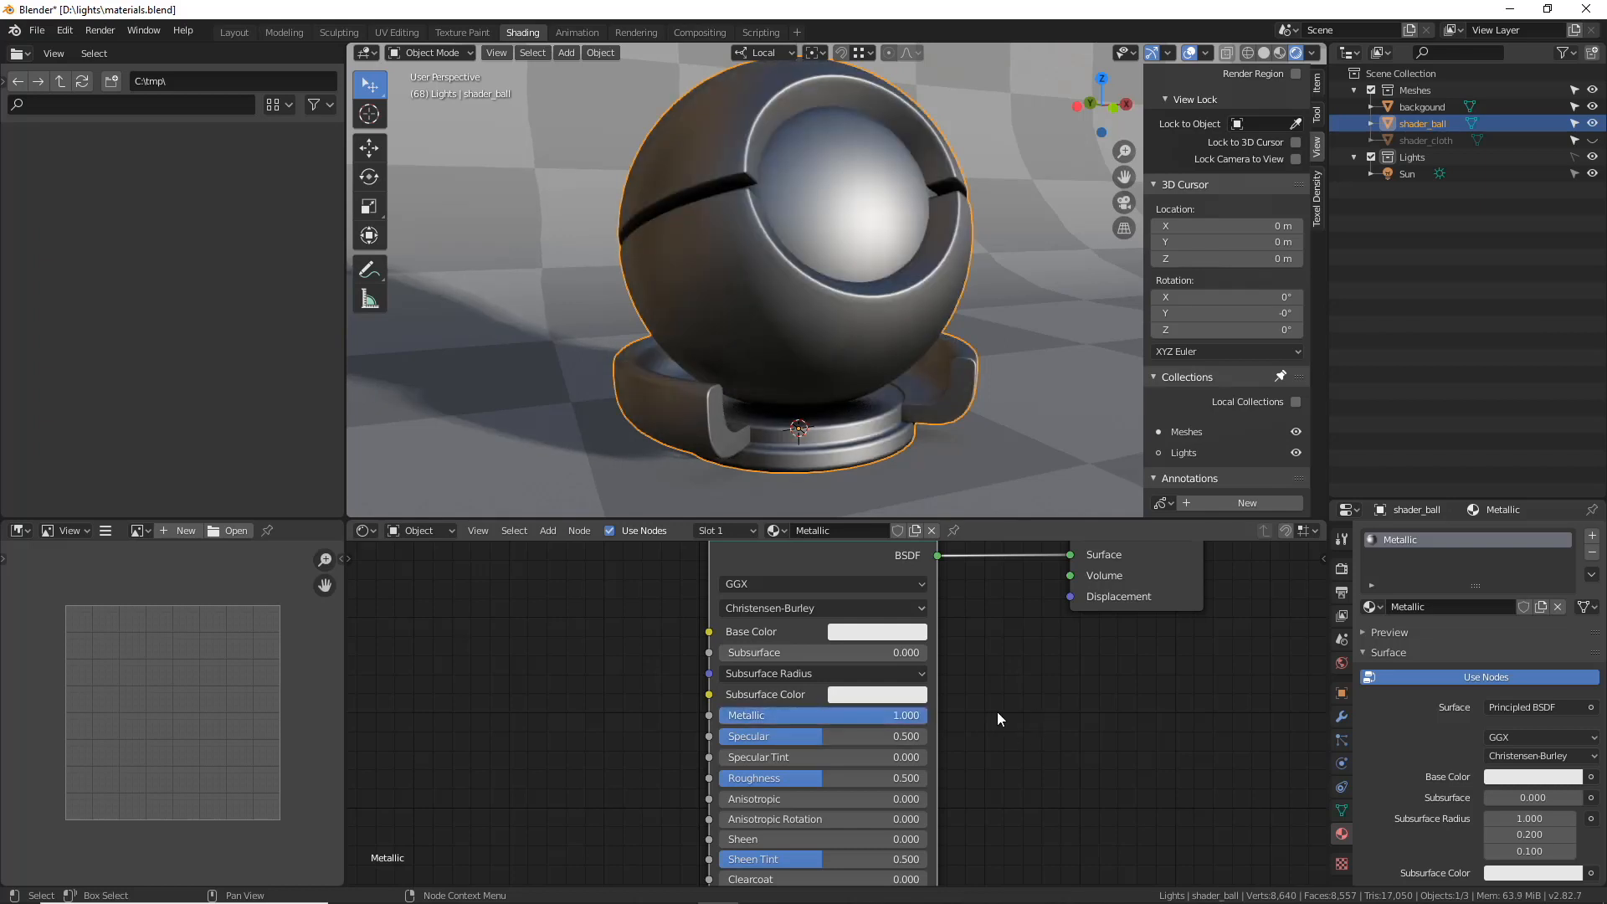
- Change the Base Color of the Principled BSDF node to a copper-like orange
{"action": "scroll", "coordinate": [1034, 630], "scroll_direction": "down", "scroll_amount": 1}
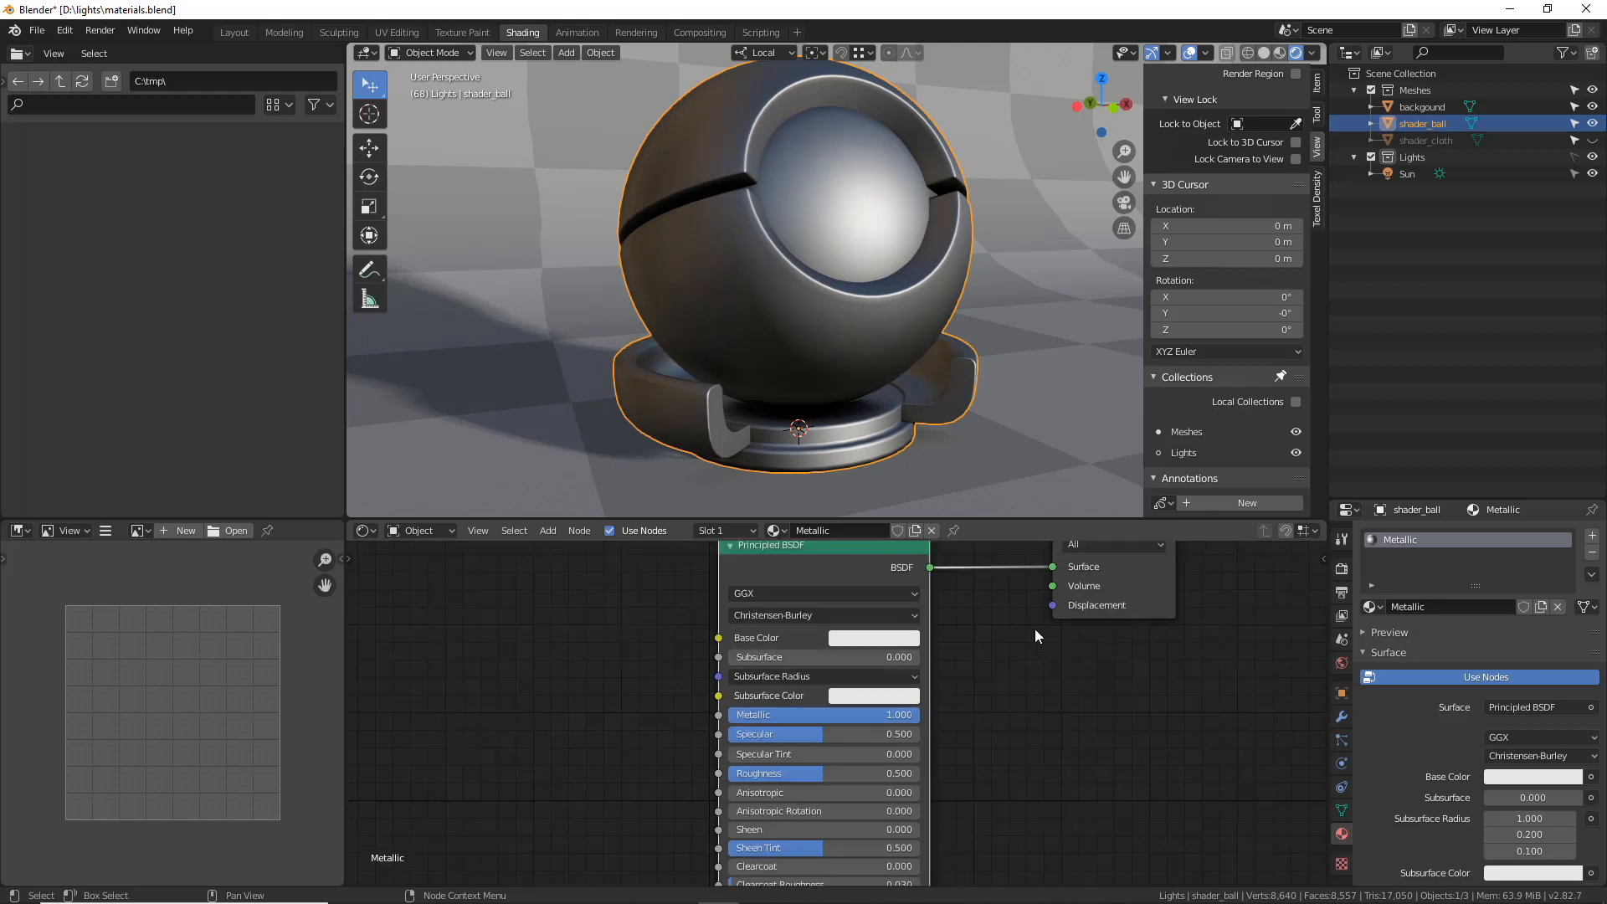
{"action": "middle_click_drag", "start_coordinate": [1031, 652], "coordinate": [1035, 665]}
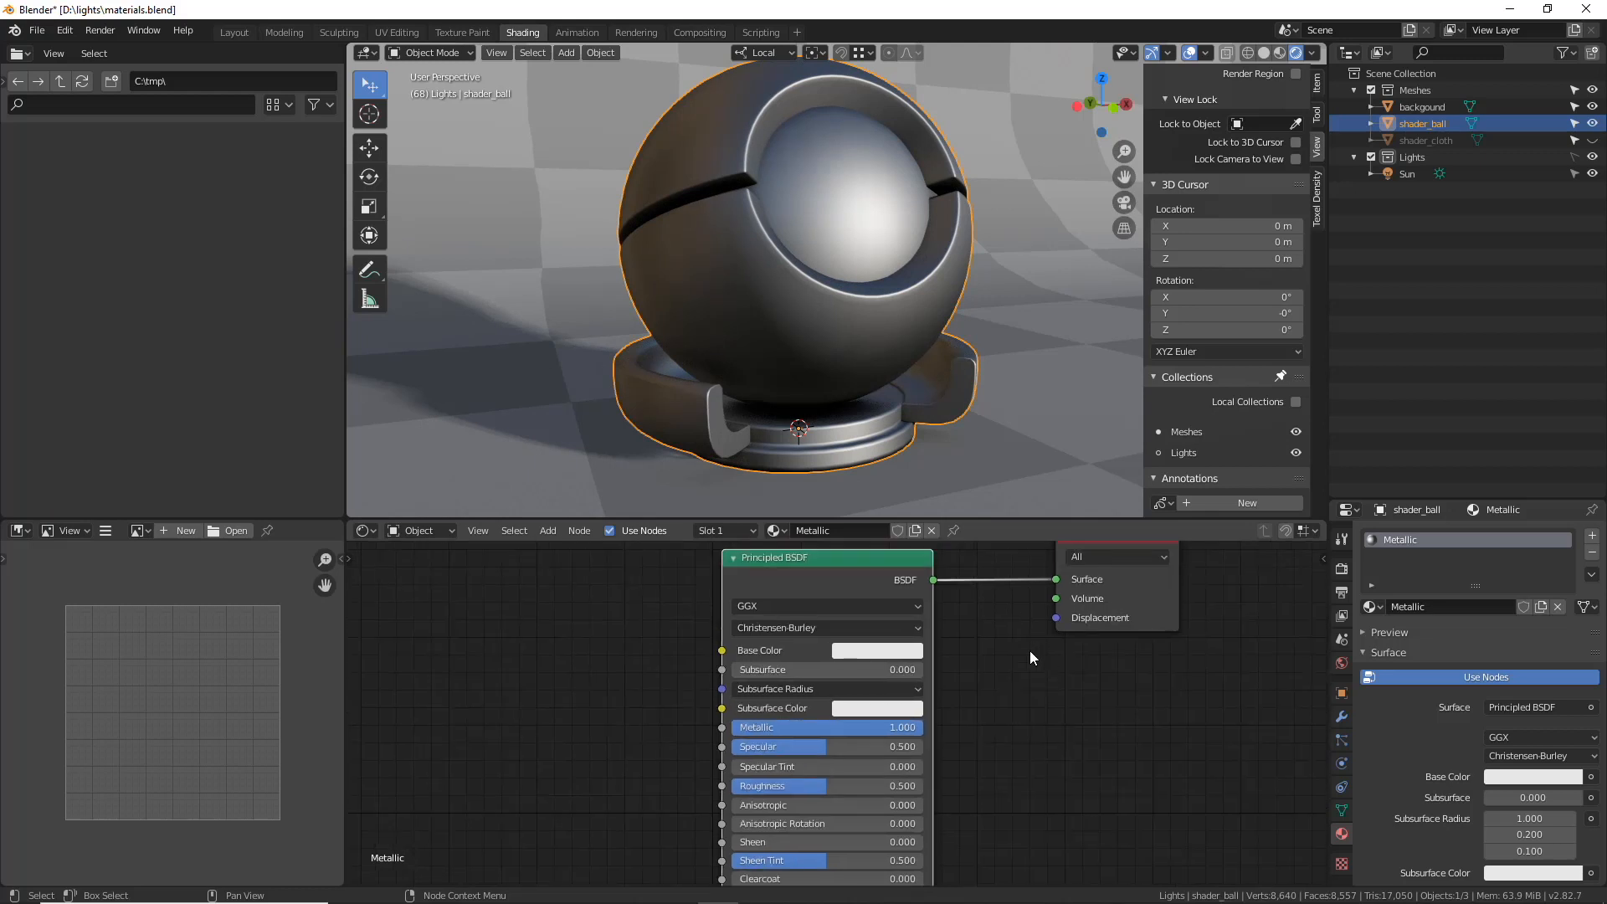
{"action": "left_click", "coordinate": [885, 657]}
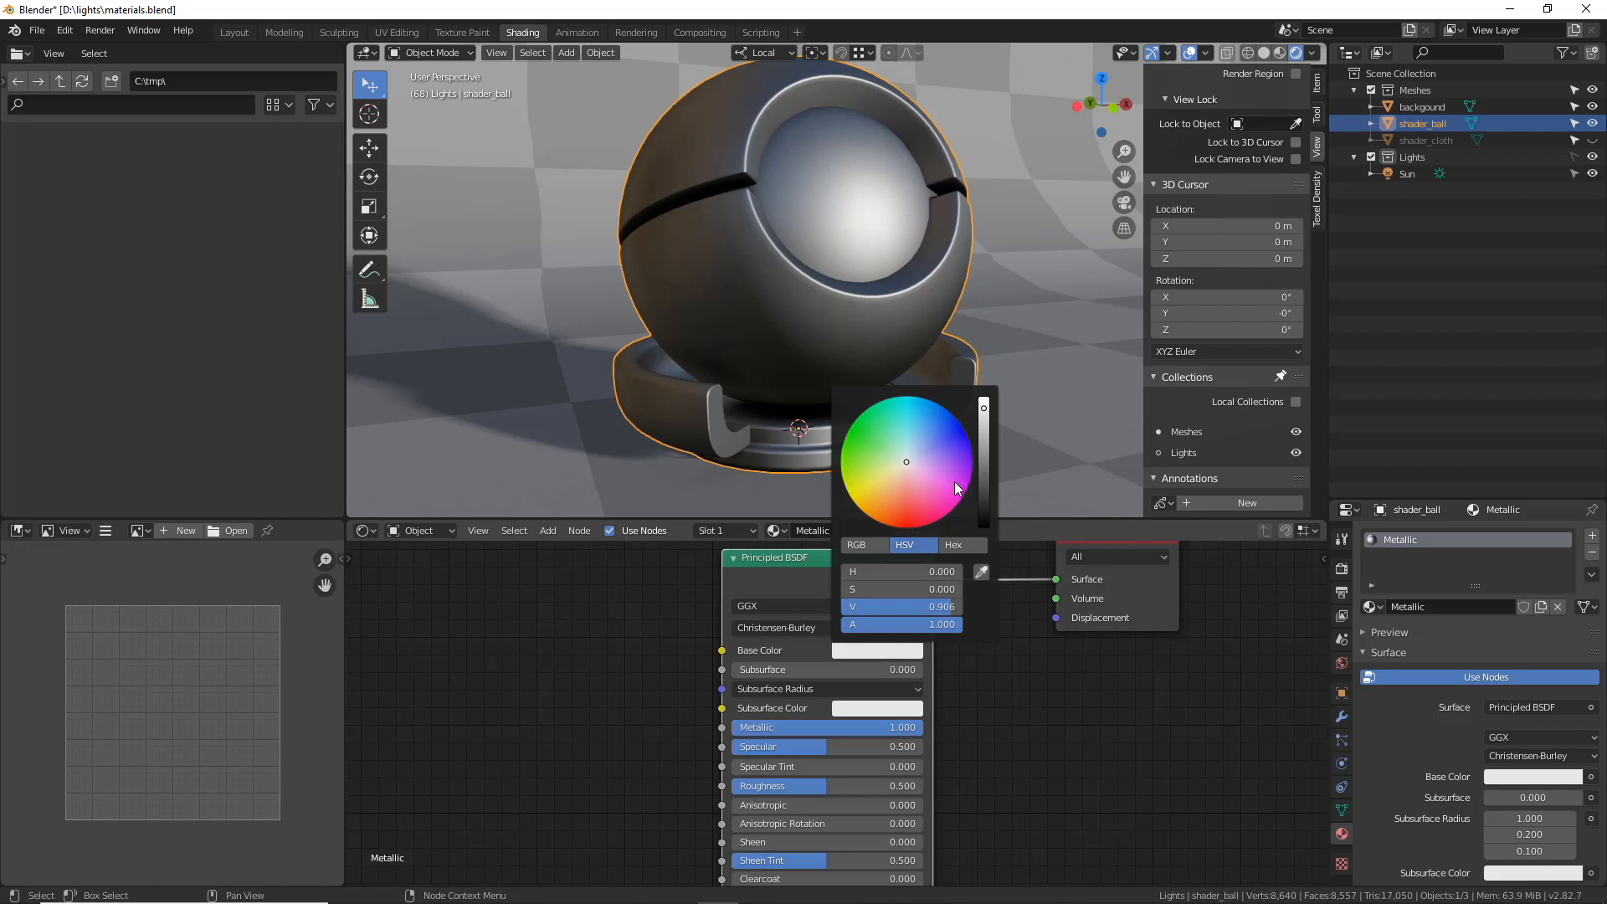
{"action": "left_click_drag", "start_coordinate": [906, 463], "coordinate": [890, 499]}
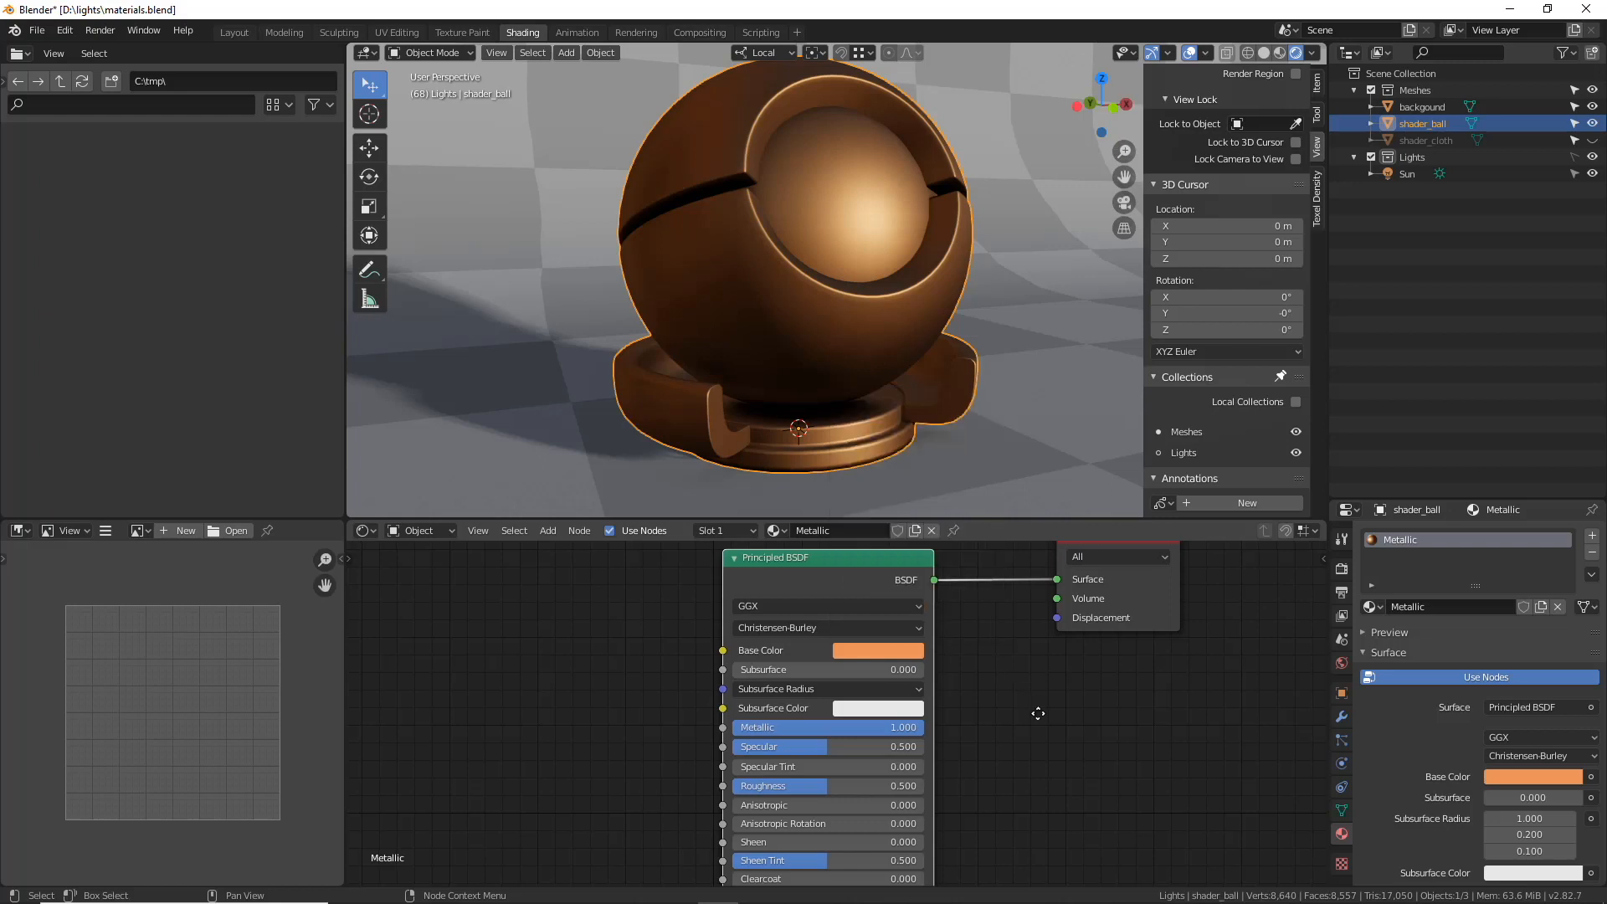
- Lower the Metallic material's Roughness to 0.000 and inspect the mirror reflections on the ball from several angles
{"action": "scroll", "coordinate": [1051, 670], "scroll_direction": "down", "scroll_amount": 2}
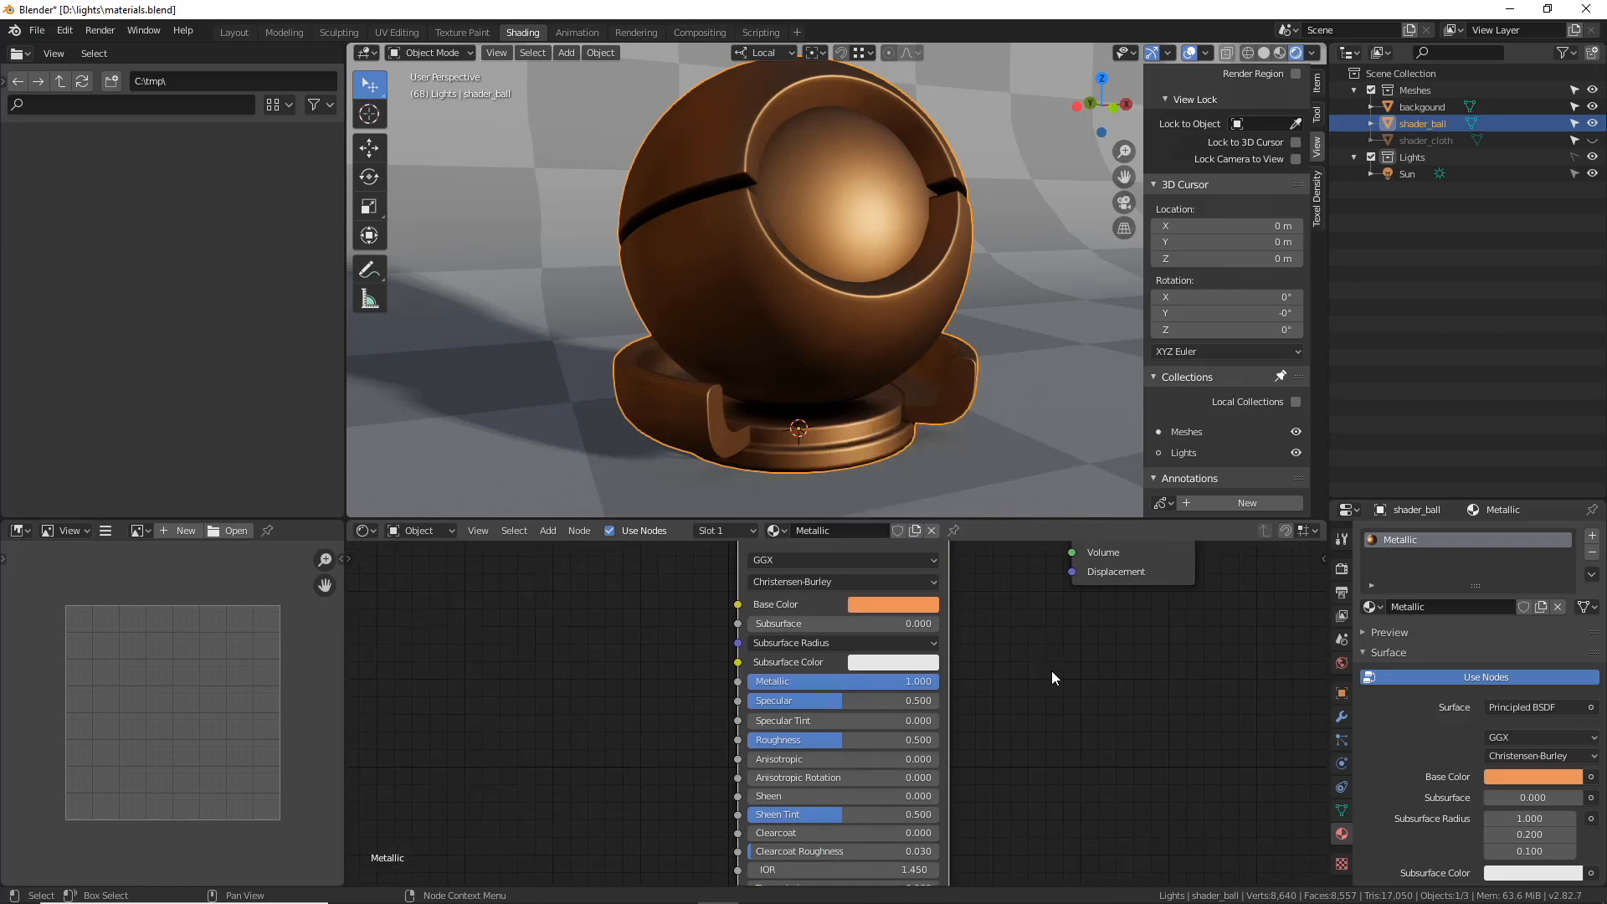
{"action": "scroll", "coordinate": [1038, 671], "scroll_direction": "down", "scroll_amount": 3, "text": "shift"}
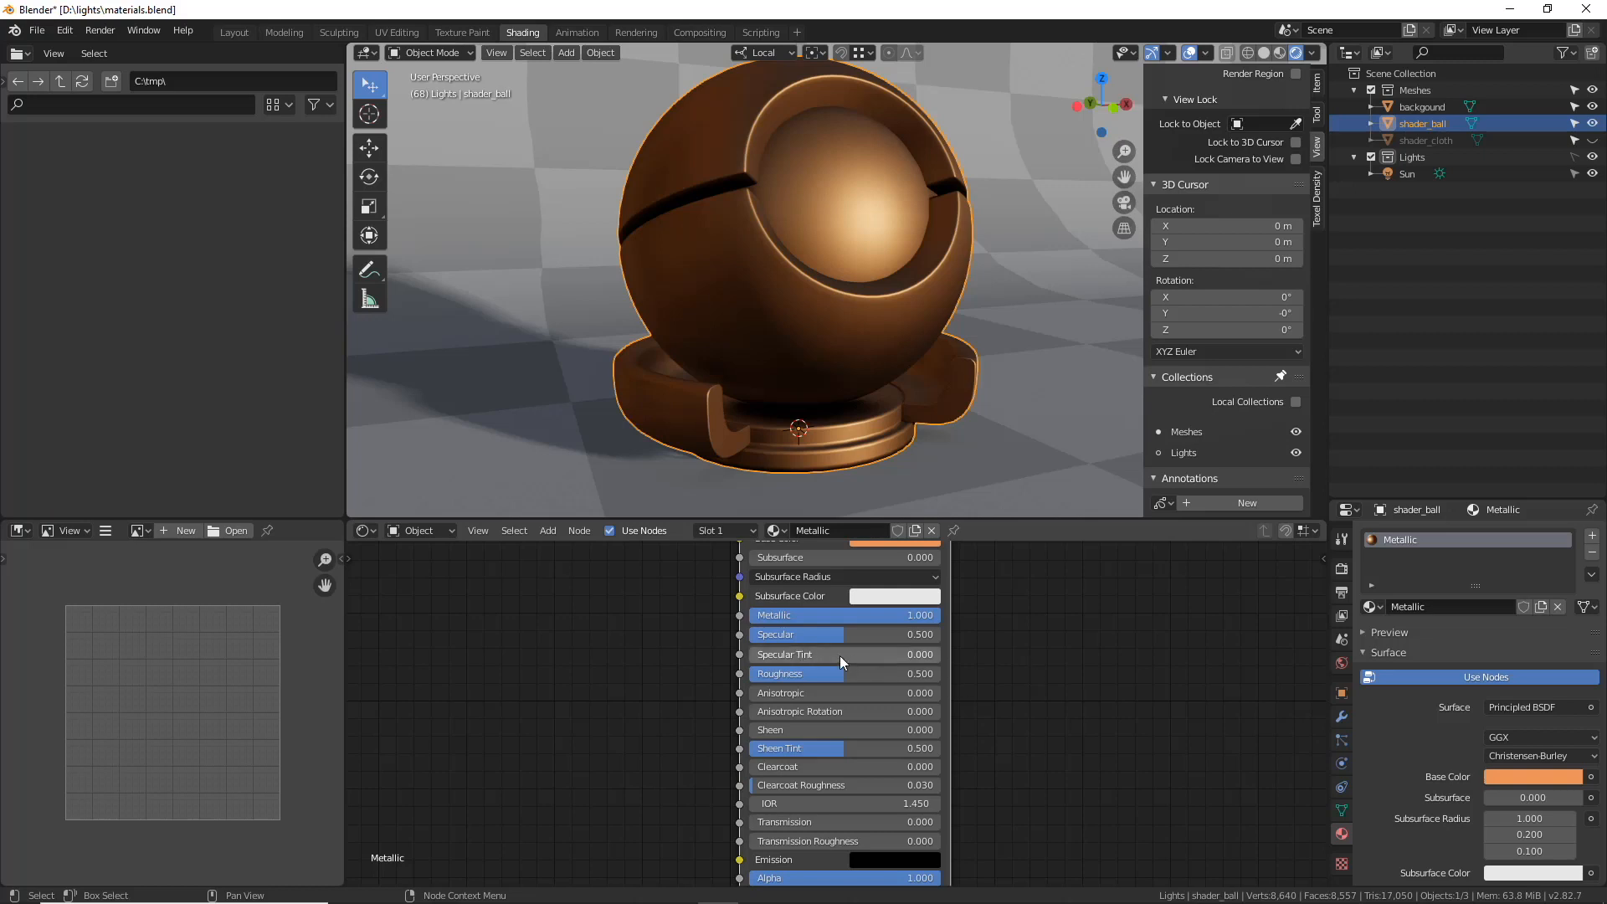
{"action": "left_click_drag", "start_coordinate": [850, 675], "coordinate": [745, 675]}
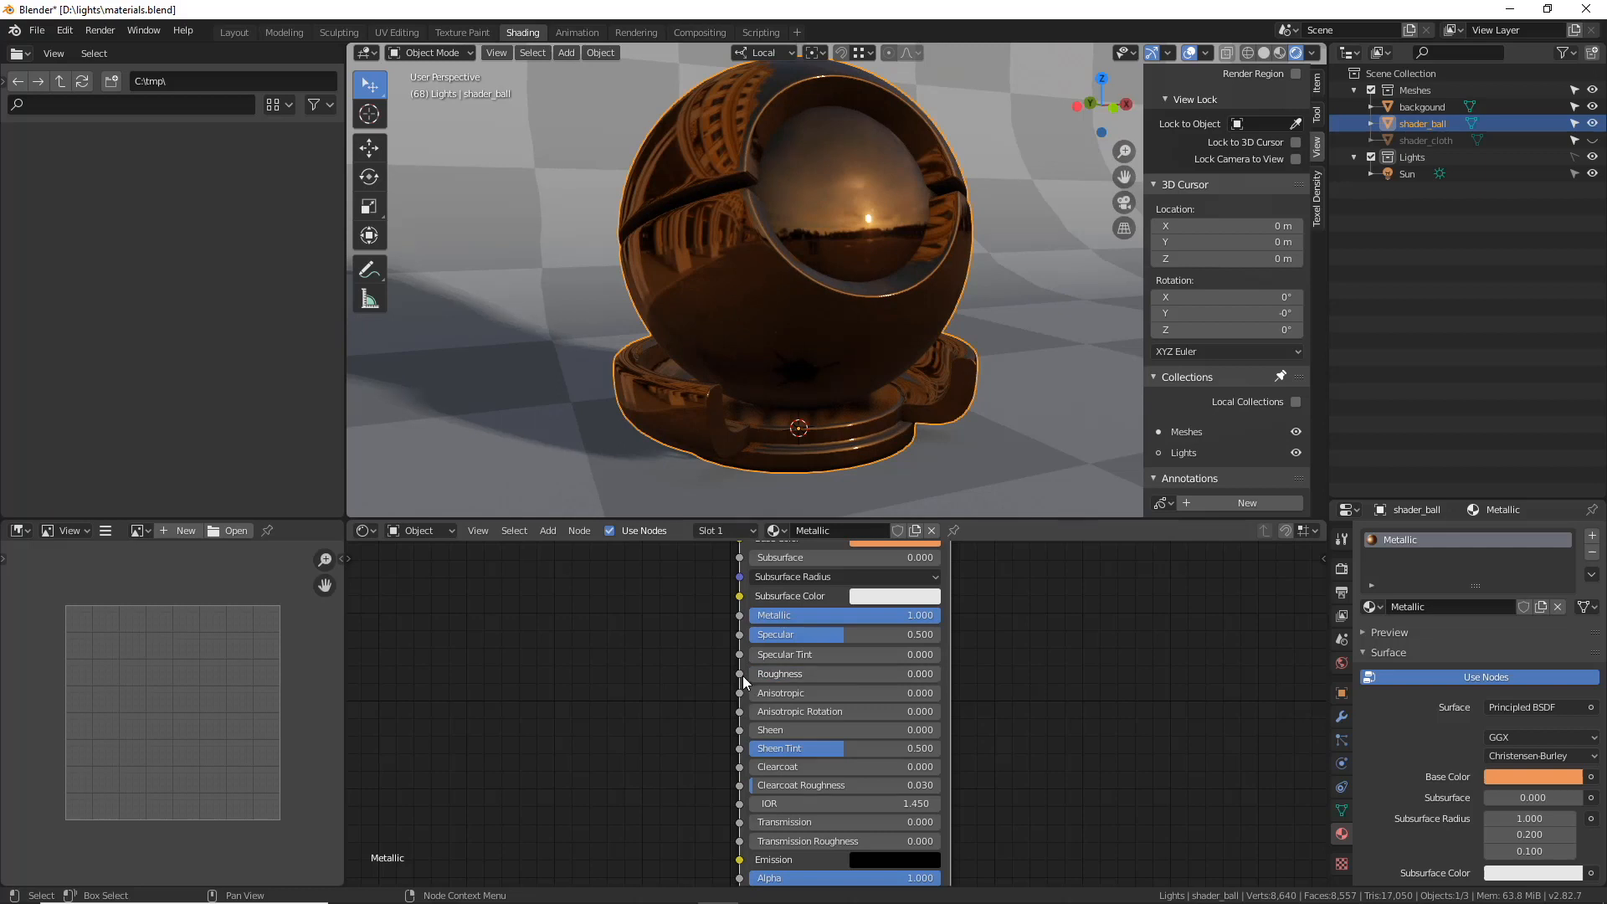
{"action": "middle_click_drag", "start_coordinate": [839, 261], "coordinate": [910, 254]}
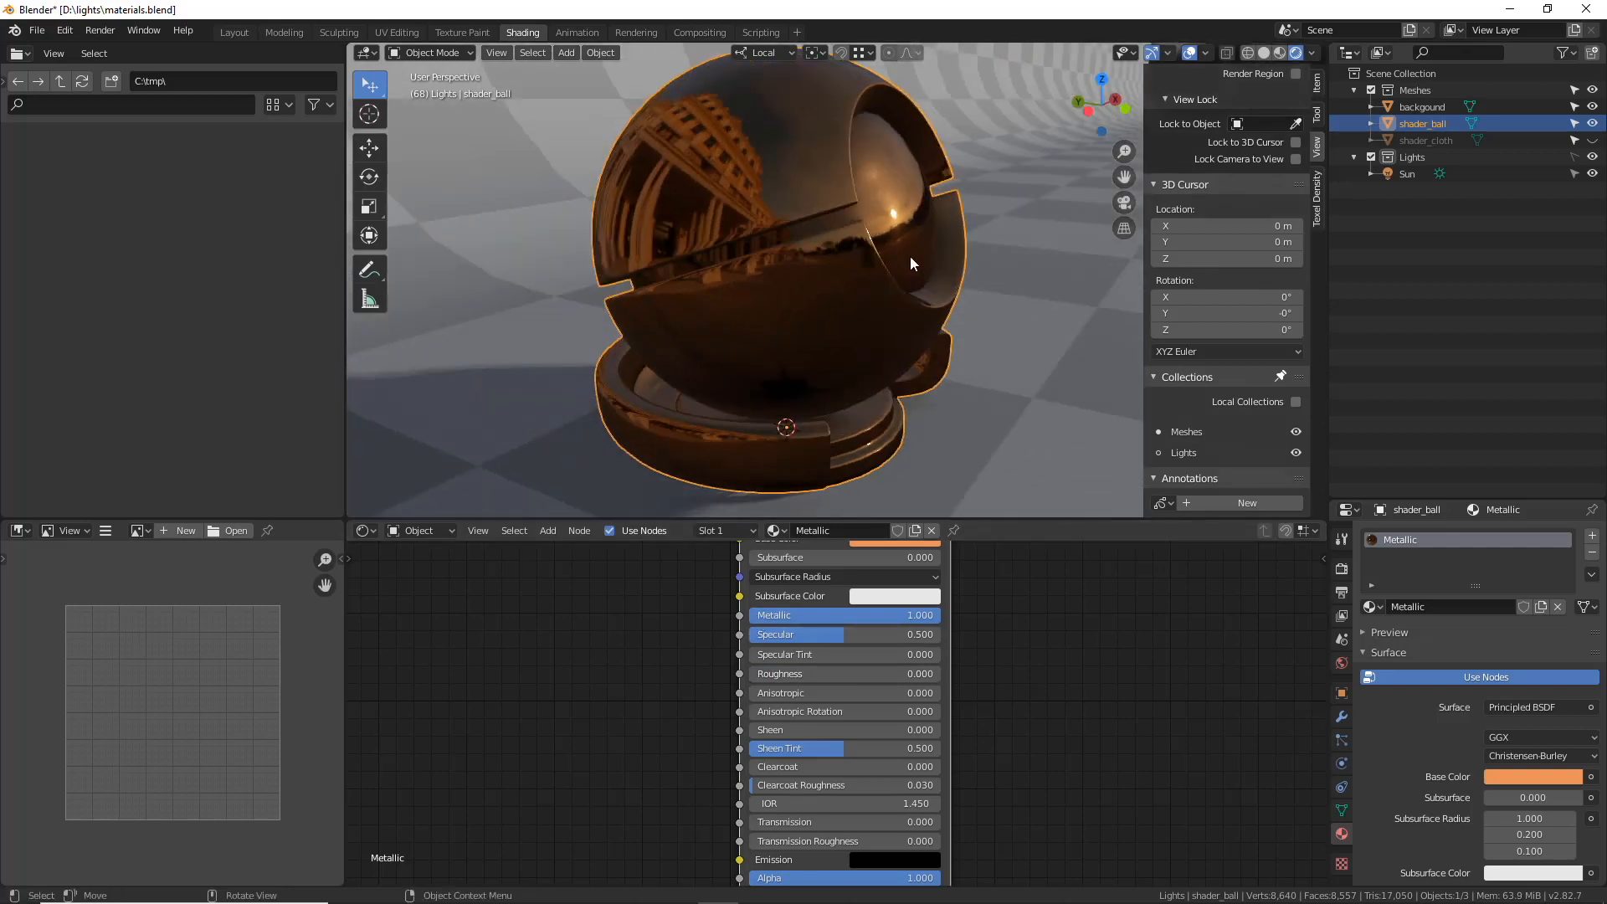
{"action": "scroll", "coordinate": [847, 265], "scroll_direction": "down", "scroll_amount": 4}
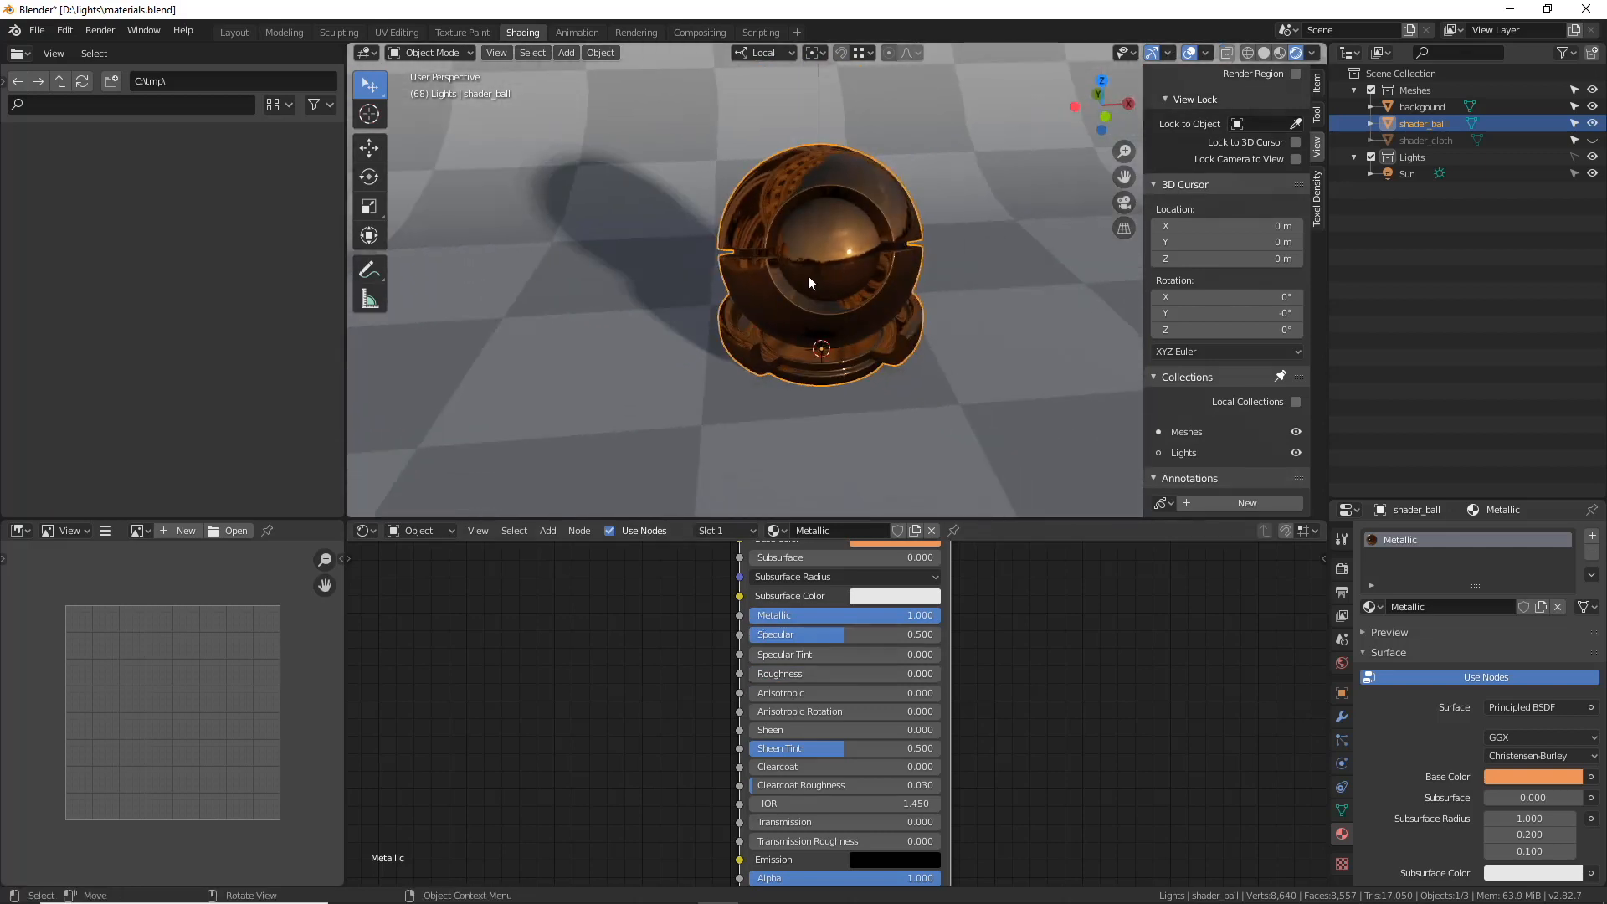
{"action": "middle_click_drag", "start_coordinate": [817, 219], "coordinate": [997, 243]}
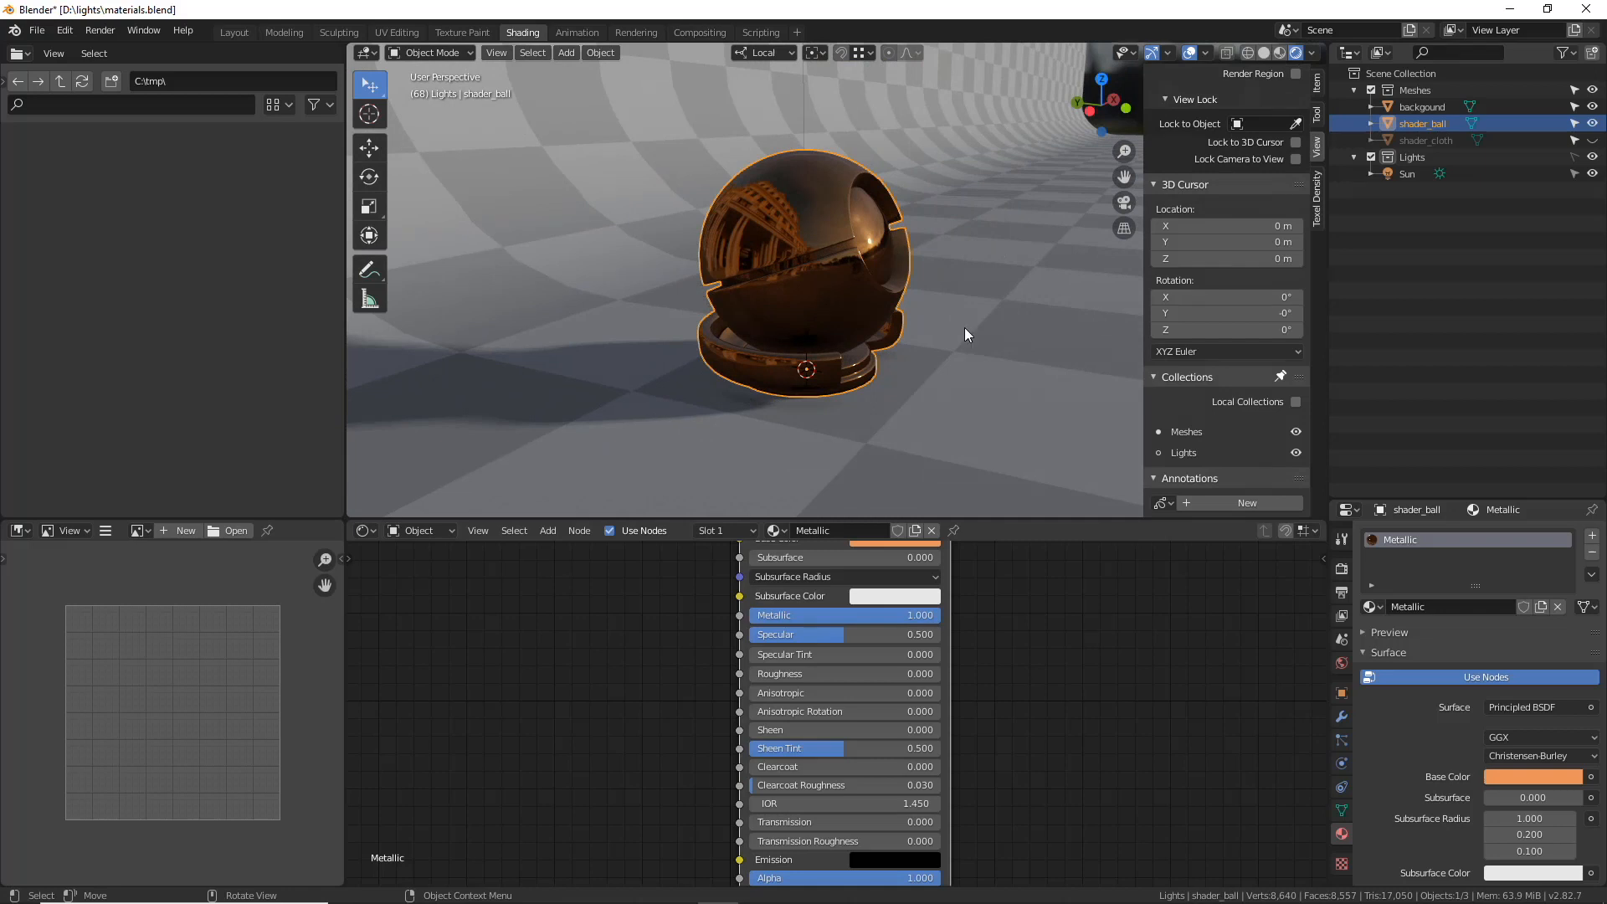
- Raise the material's Roughness to 0.582 and on to 1.000, checking how the ball reflects light
{"action": "left_click_drag", "start_coordinate": [761, 674], "coordinate": [862, 673]}
{"action": "middle_click_drag", "start_coordinate": [914, 245], "coordinate": [870, 352]}
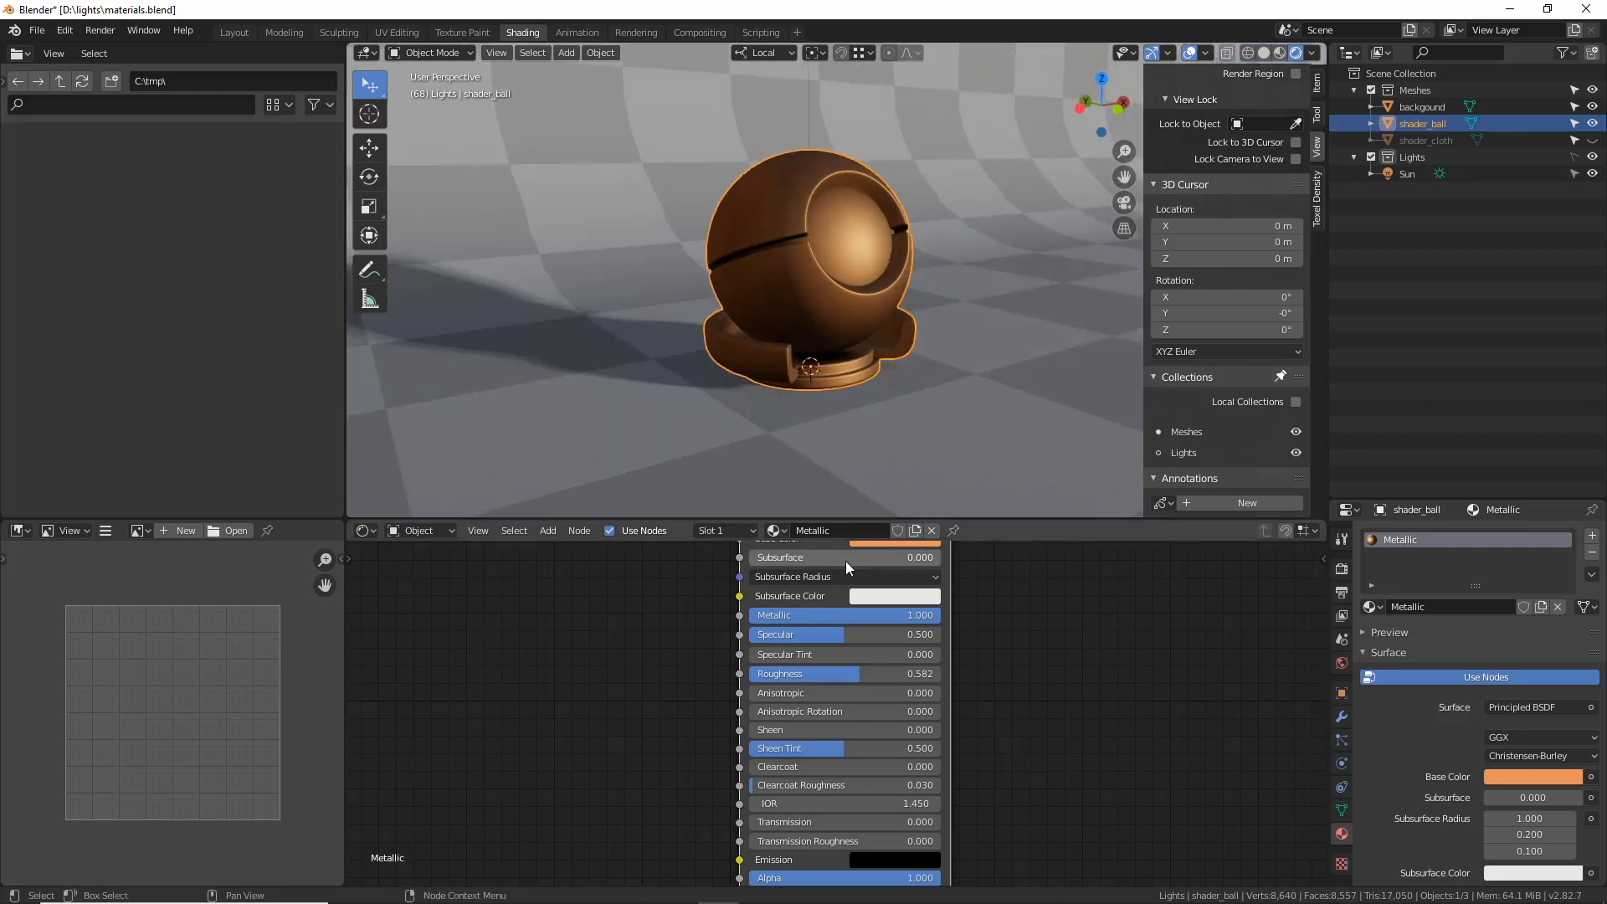
{"action": "left_click_drag", "start_coordinate": [842, 676], "coordinate": [944, 618]}
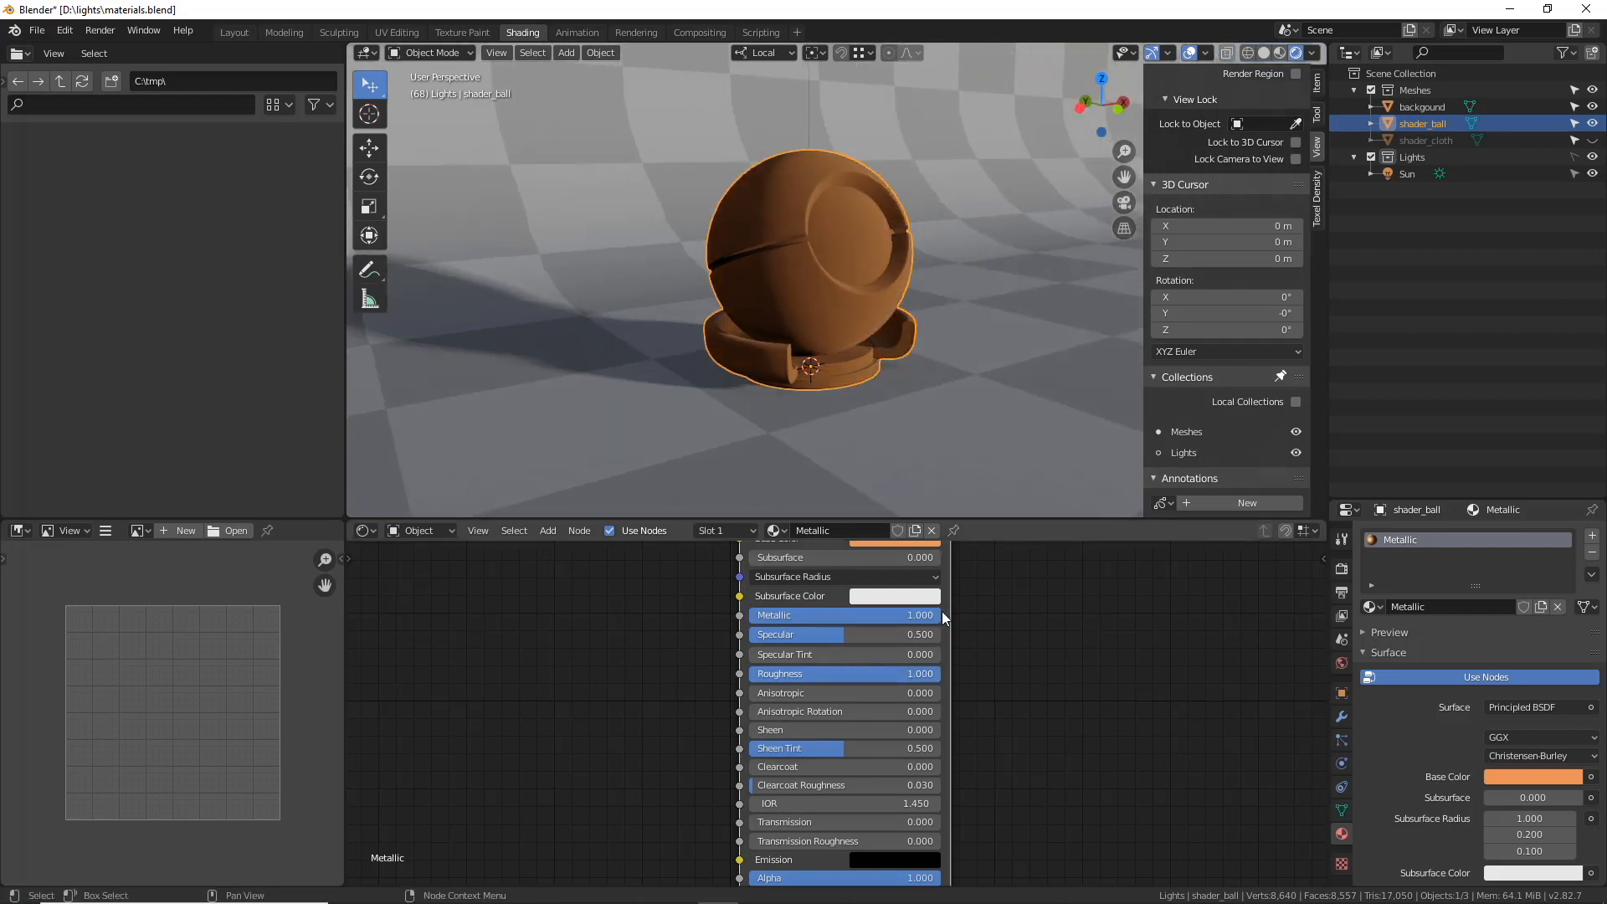
{"action": "middle_click_drag", "start_coordinate": [900, 208], "coordinate": [899, 216]}
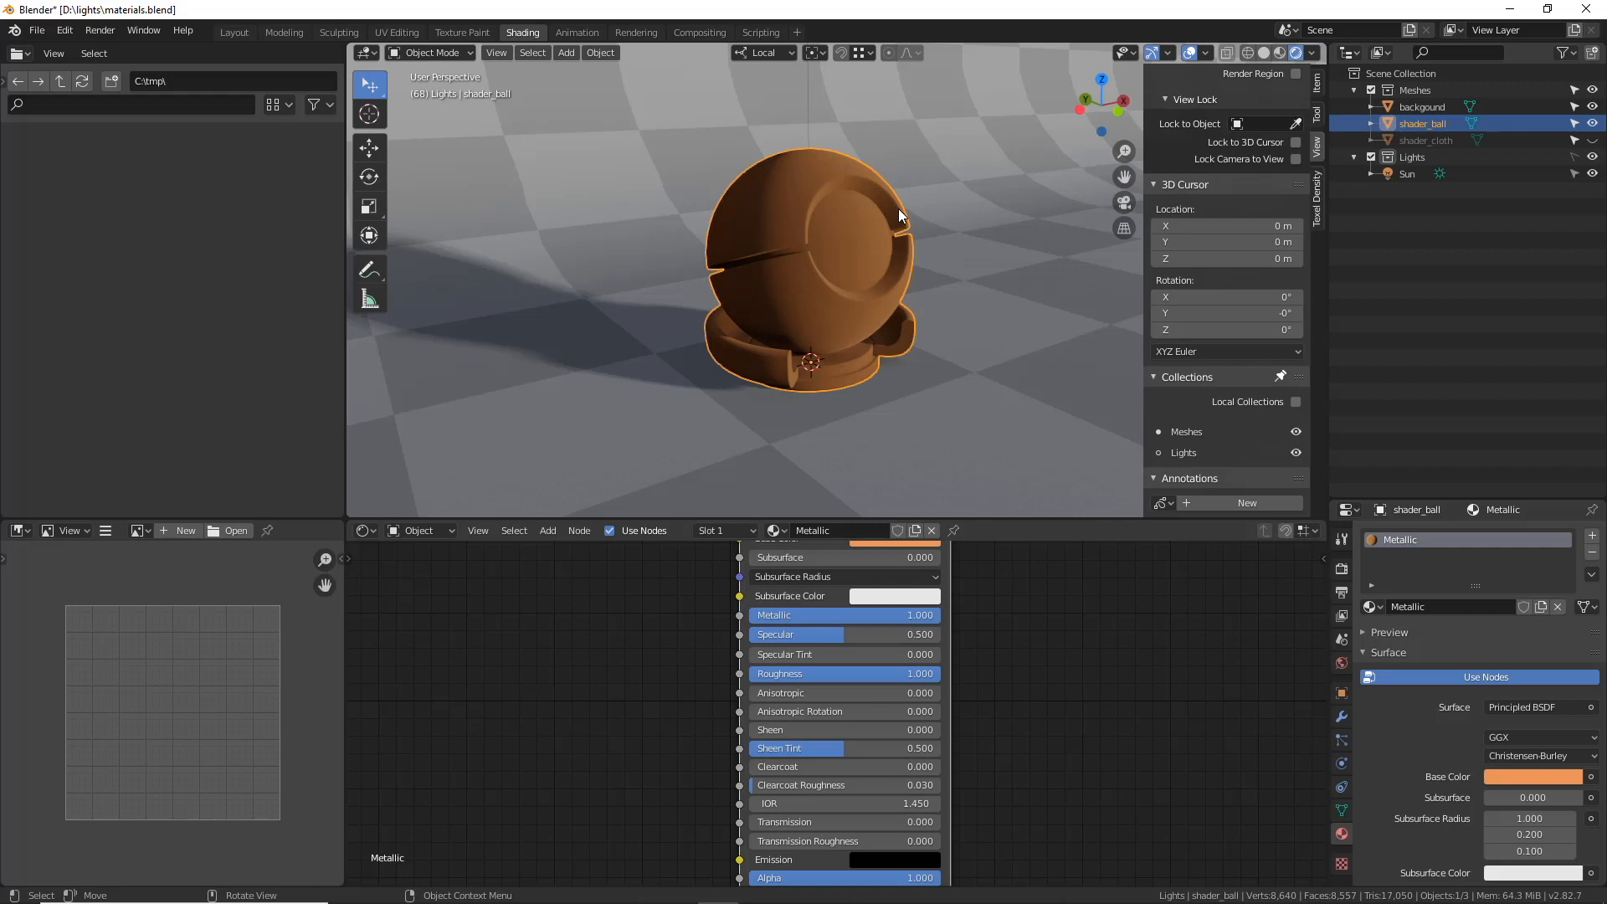
- Set the material's Roughness to 0.486 and look at the ball's softened highlights
{"action": "left_click_drag", "start_coordinate": [917, 674], "coordinate": [841, 673]}
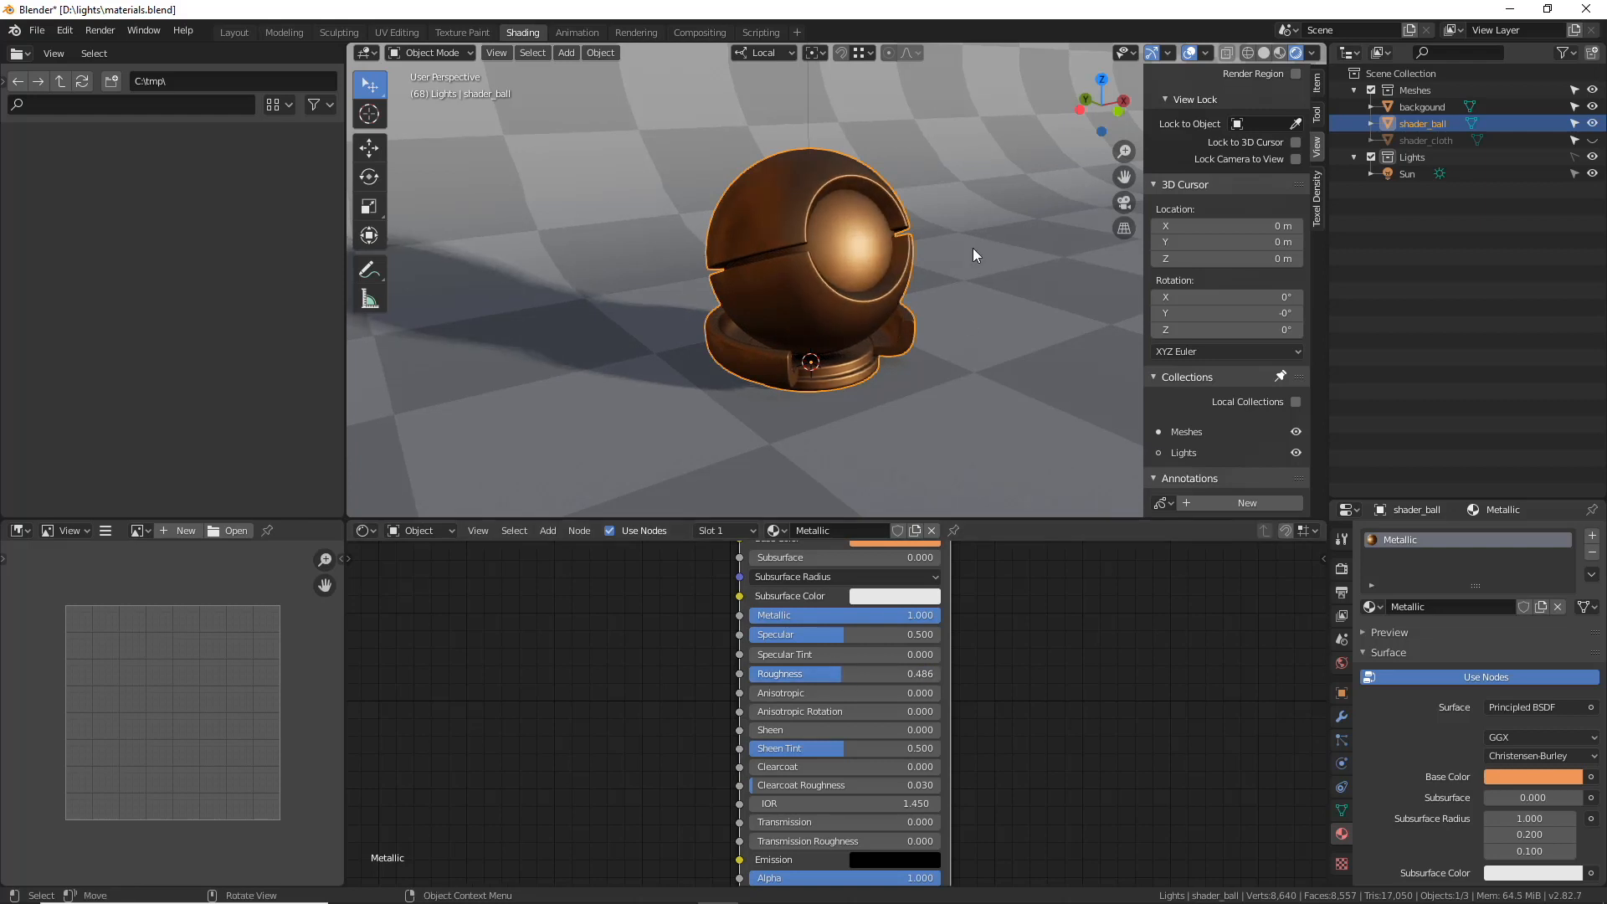
{"action": "middle_click_drag", "start_coordinate": [969, 269], "coordinate": [957, 256]}
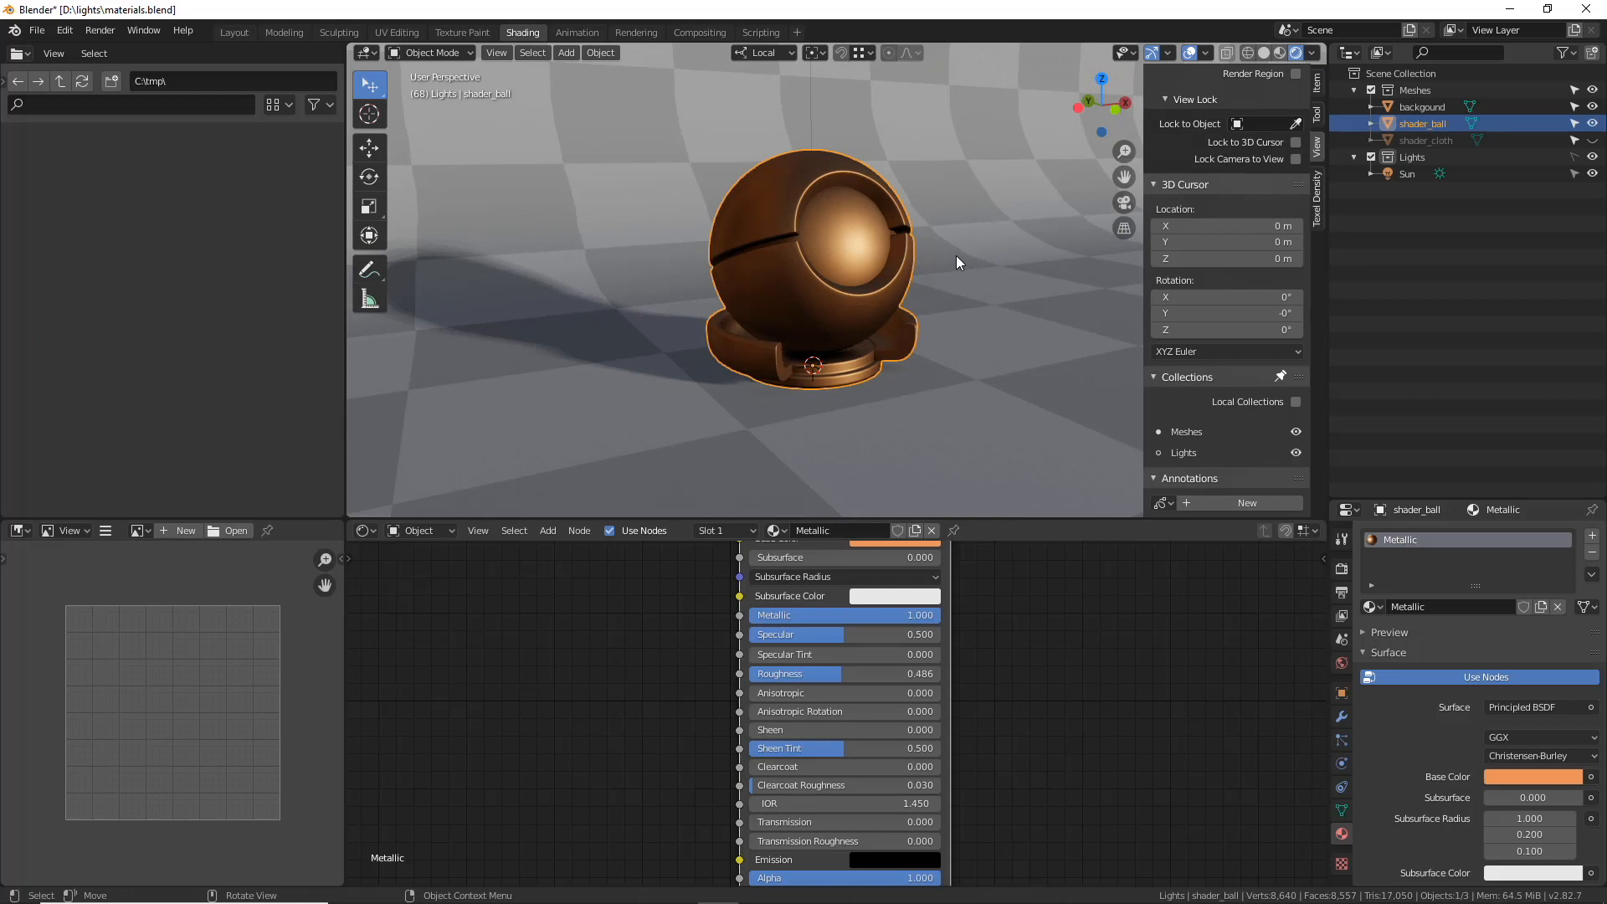
{"action": "scroll", "coordinate": [953, 215], "scroll_direction": "up", "scroll_amount": 2}
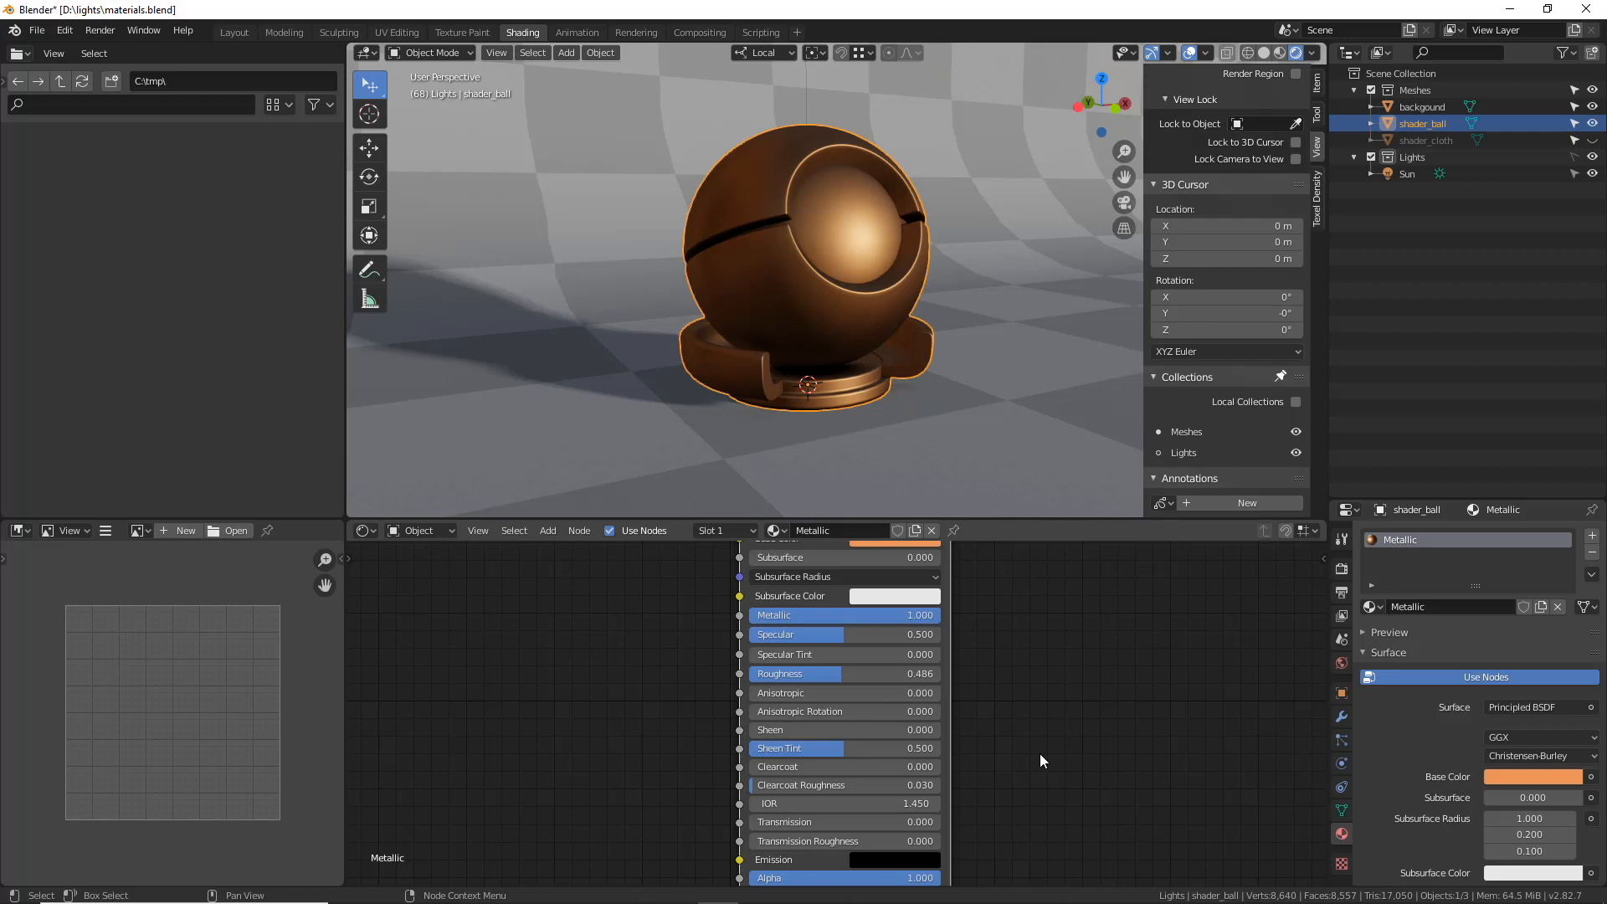
- Raise the Principled BSDF node's Clearcoat to 1.000 with the ball's inset sphere in close view
{"action": "middle_click_drag", "start_coordinate": [1019, 769], "coordinate": [1005, 706]}
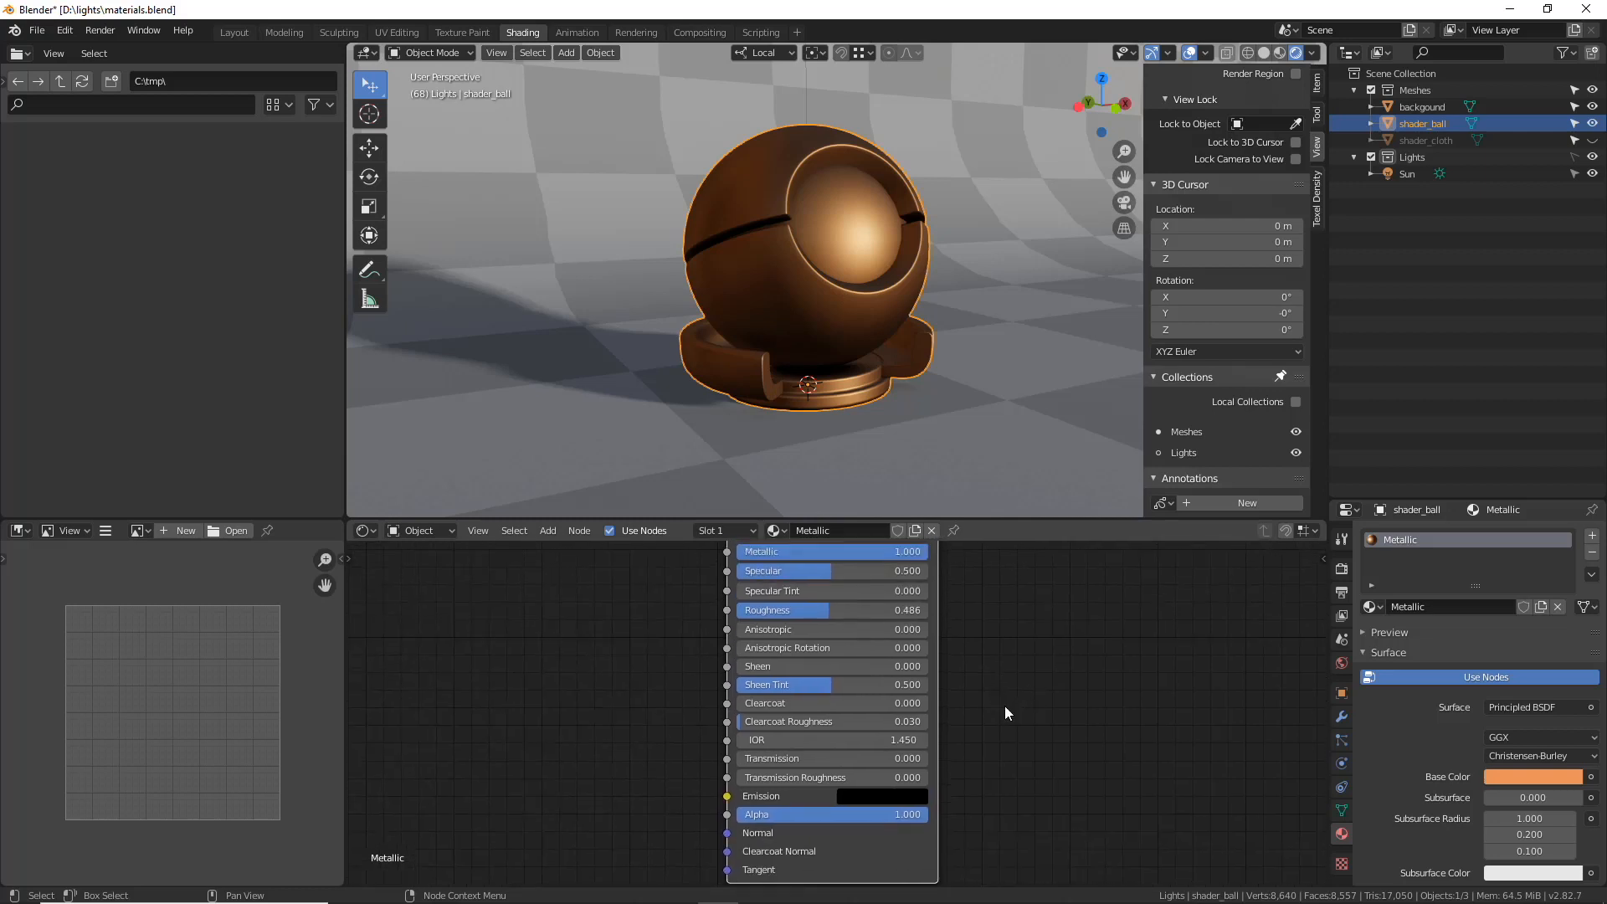
{"action": "middle_click_drag", "start_coordinate": [846, 234], "coordinate": [868, 248]}
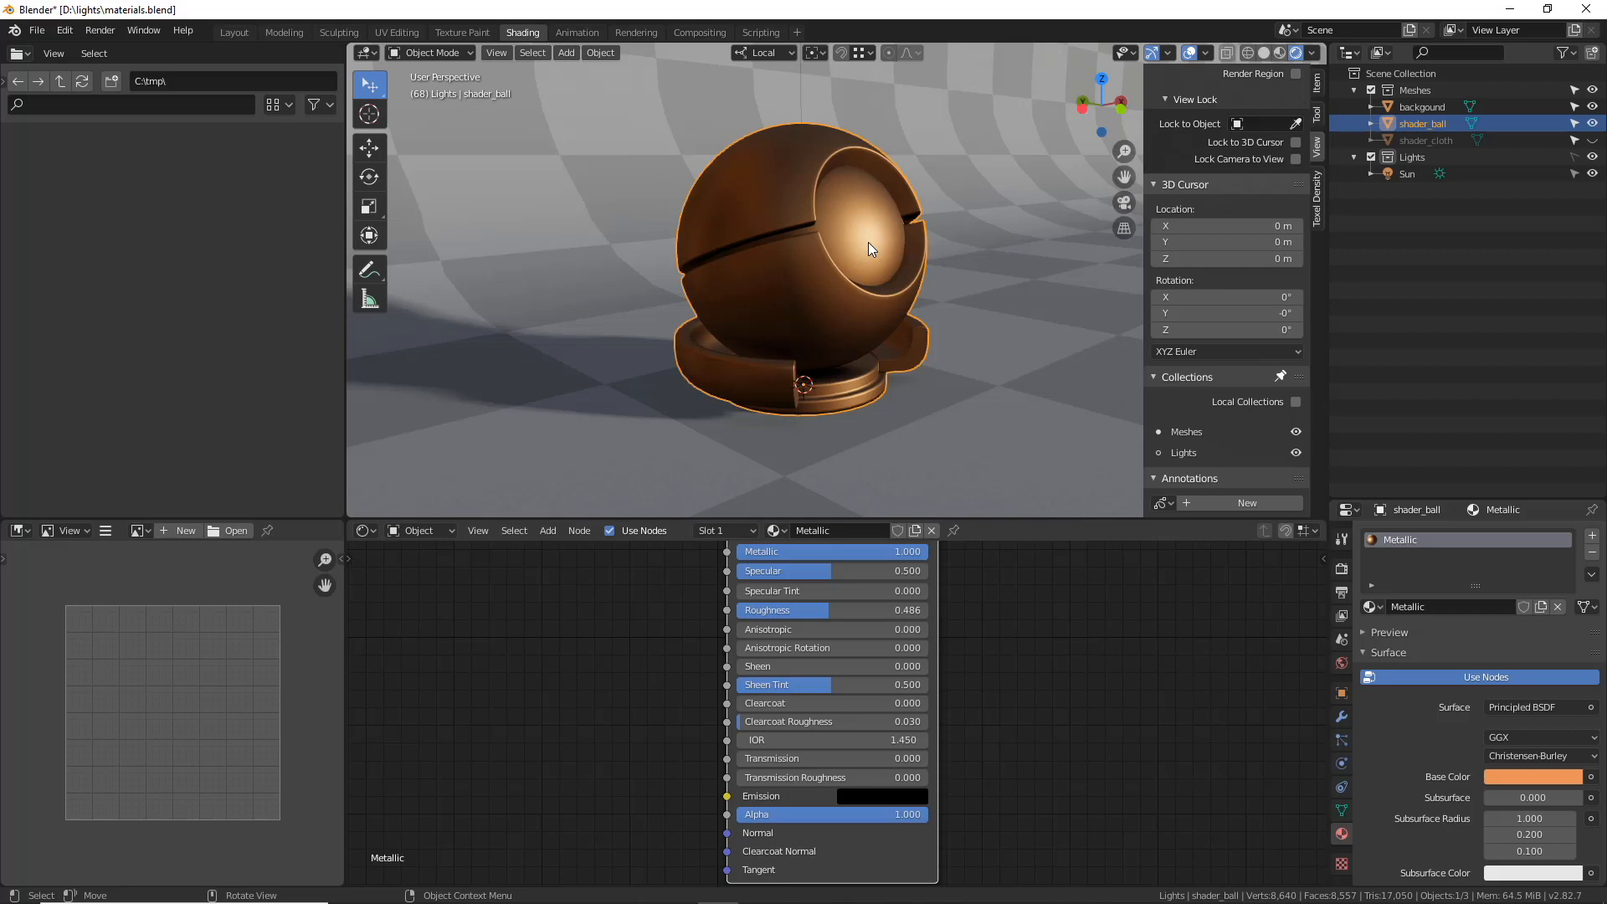
{"action": "middle_click_drag", "start_coordinate": [867, 243], "coordinate": [865, 429]}
{"action": "scroll", "coordinate": [863, 328], "scroll_direction": "up", "scroll_amount": 3}
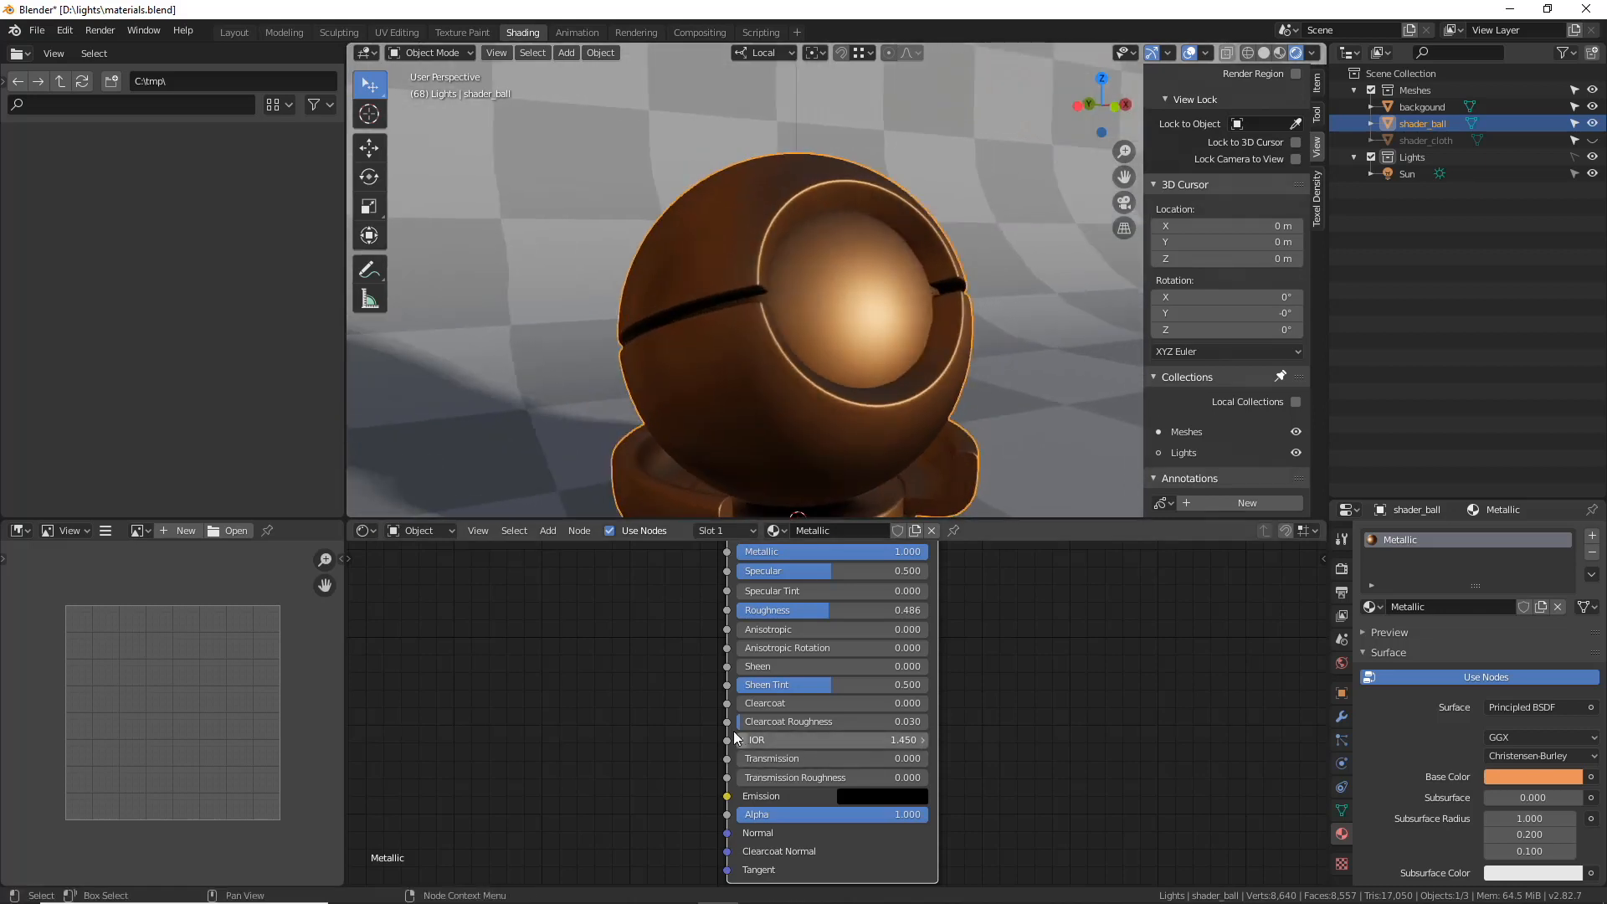
{"action": "left_click_drag", "start_coordinate": [755, 705], "coordinate": [927, 704]}
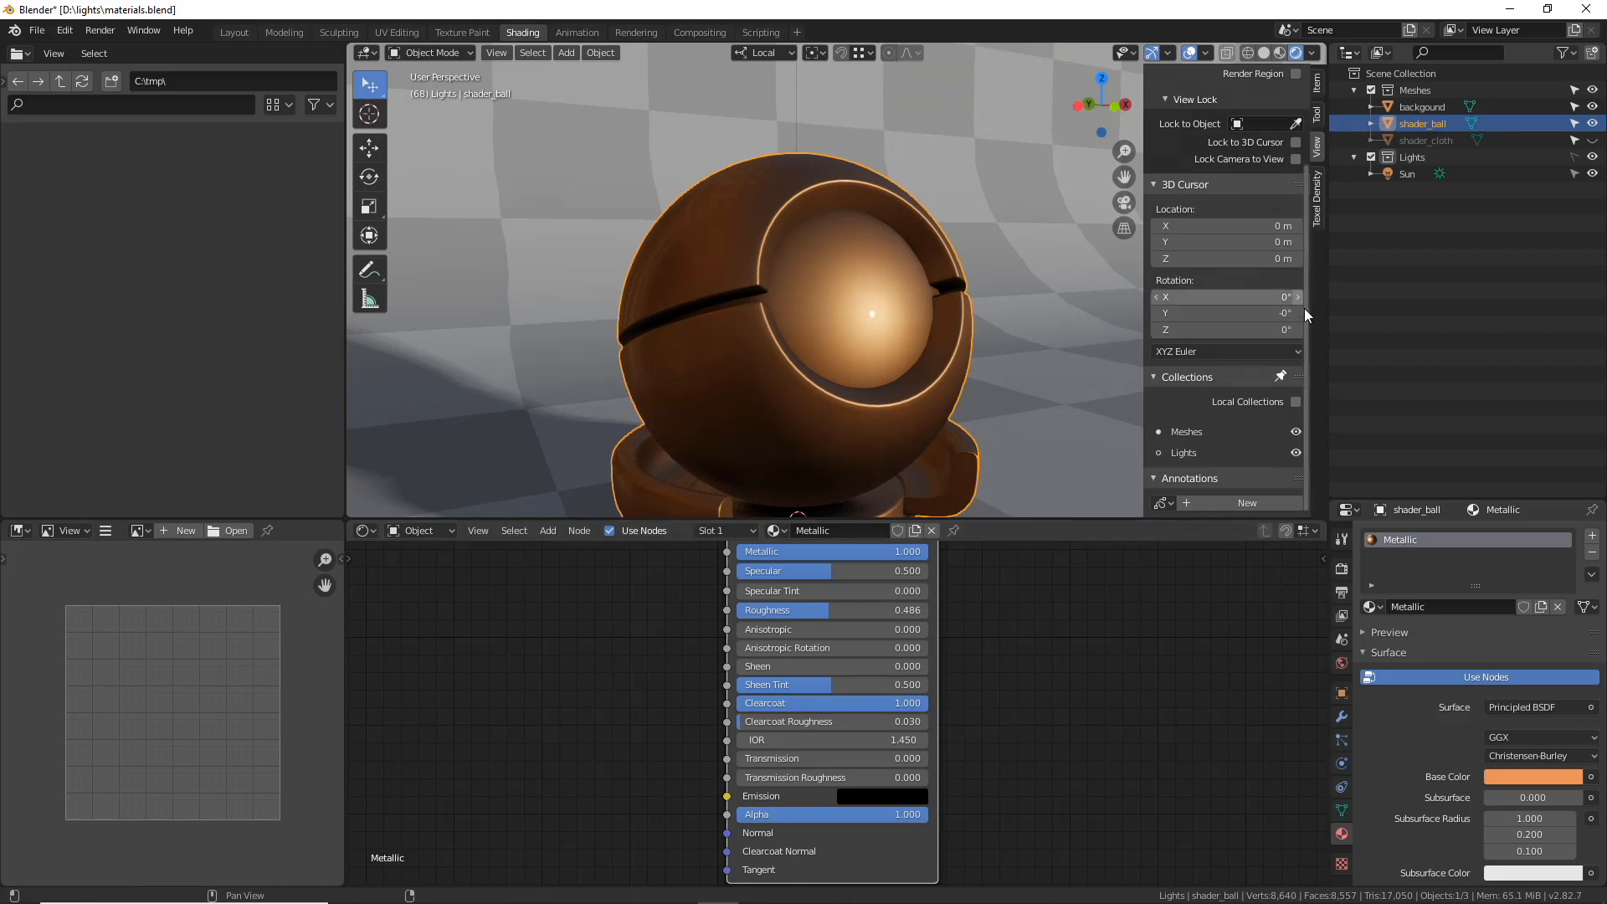
- Annotate the small clearcoat highlight on the ball's inset sphere with a circle and an arrow
{"action": "key", "text": "d"}
{"action": "left_click_drag", "start_coordinate": [876, 303], "coordinate": [873, 327]}
{"action": "left_click_drag", "start_coordinate": [911, 254], "coordinate": [882, 299]}
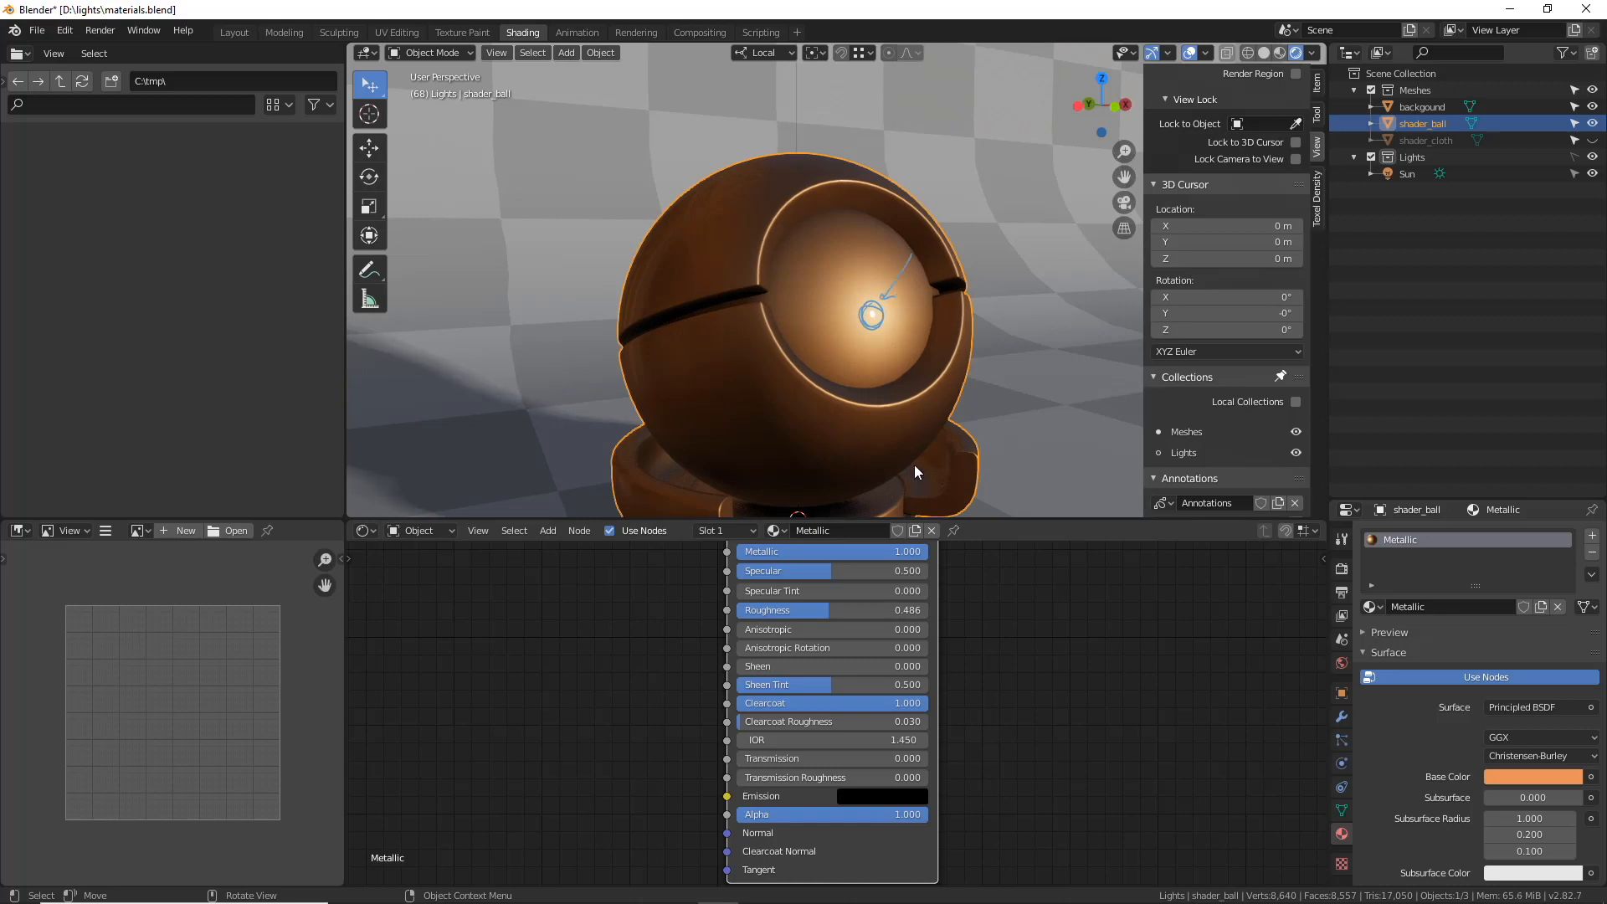
- Reduce the material's Clearcoat to 0.436 and its Roughness to 0.314
{"action": "mouse_move", "coordinate": [898, 703]}
{"action": "left_mouse_down"}
{"action": "mouse_move", "coordinate": [670, 748]}
{"action": "mouse_move", "coordinate": [775, 728]}
{"action": "mouse_move", "coordinate": [837, 645]}
{"action": "mouse_move", "coordinate": [787, 619]}
{"action": "left_mouse_up"}
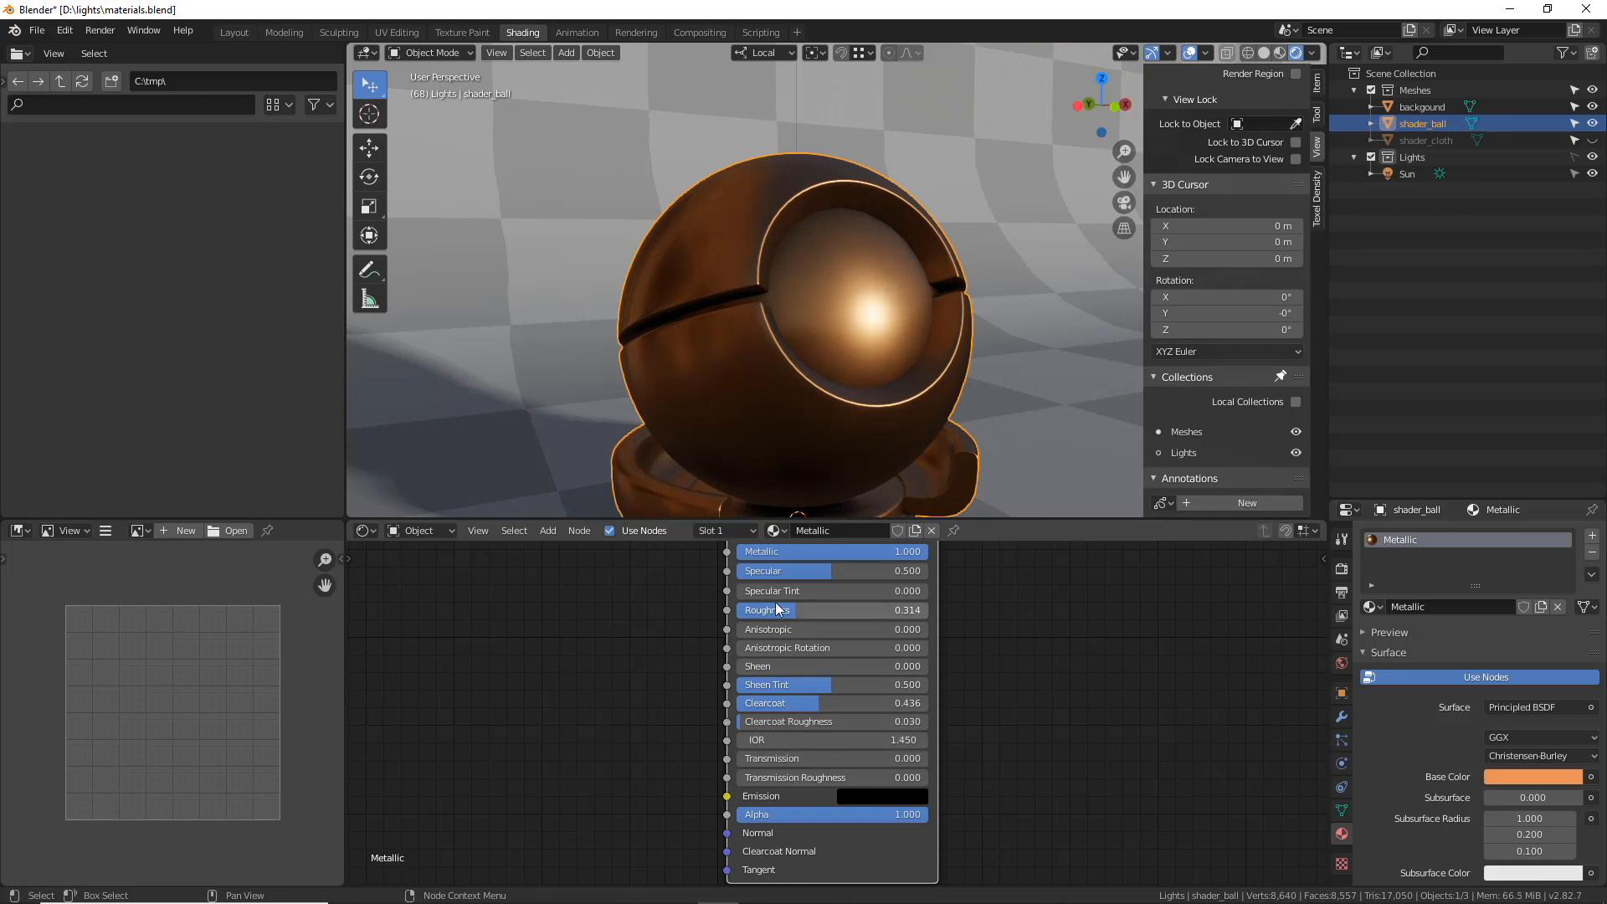
- Set the Metallic material's Roughness to 0.445, with Clearcoat at 1.000 and Clearcoat Roughness at 0.000
{"action": "left_click_drag", "start_coordinate": [782, 610], "coordinate": [795, 611]}
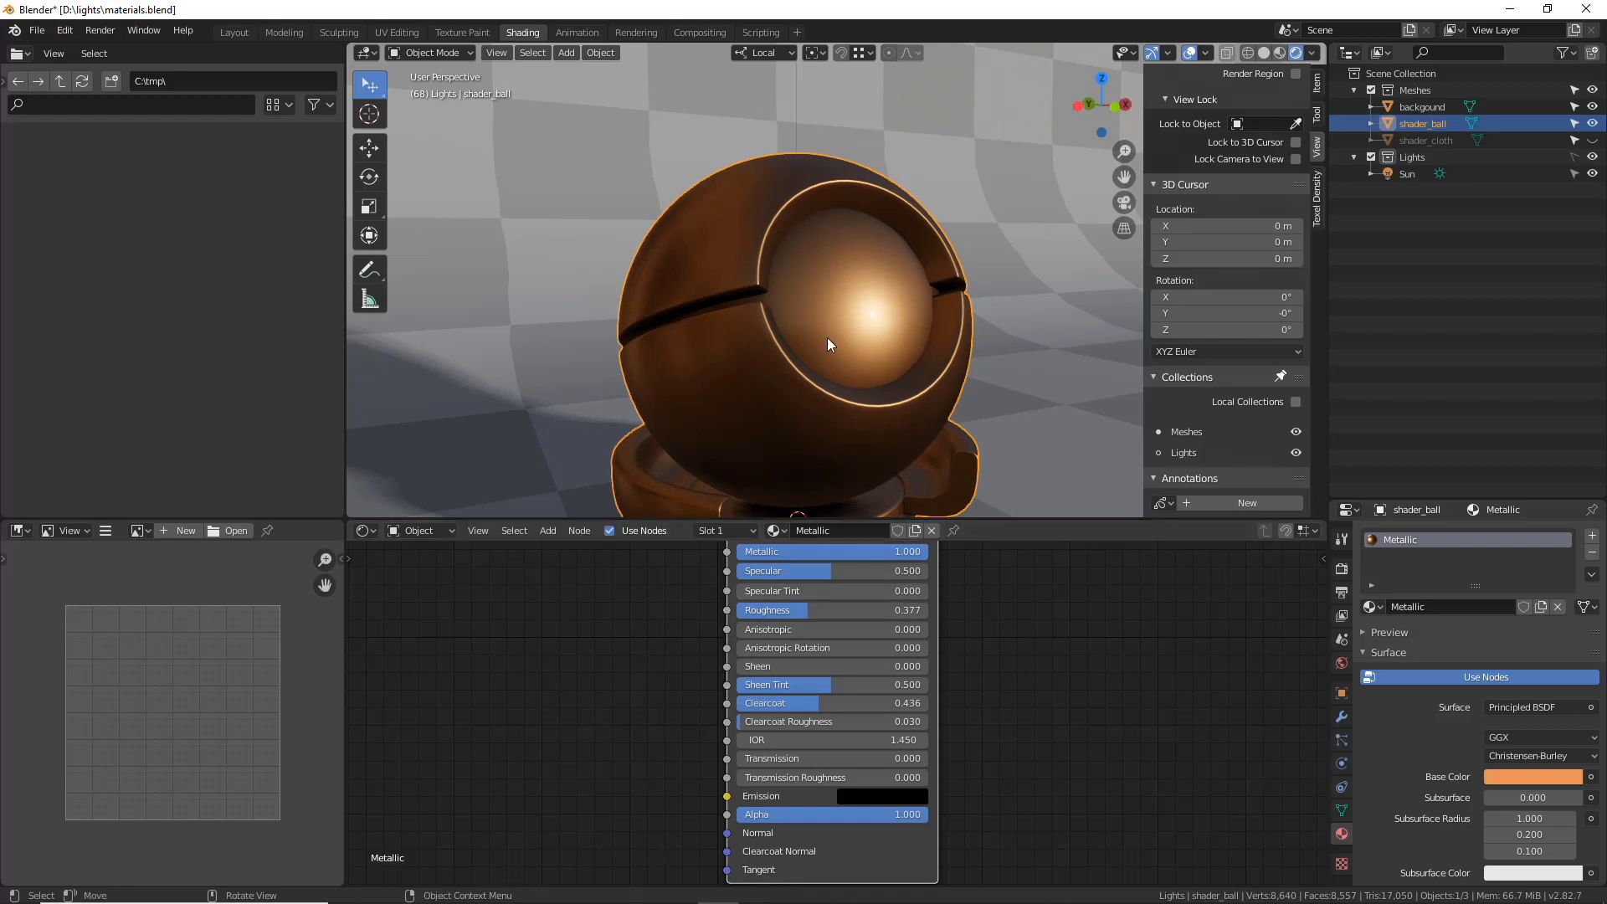
{"action": "left_click_drag", "start_coordinate": [810, 702], "coordinate": [925, 701]}
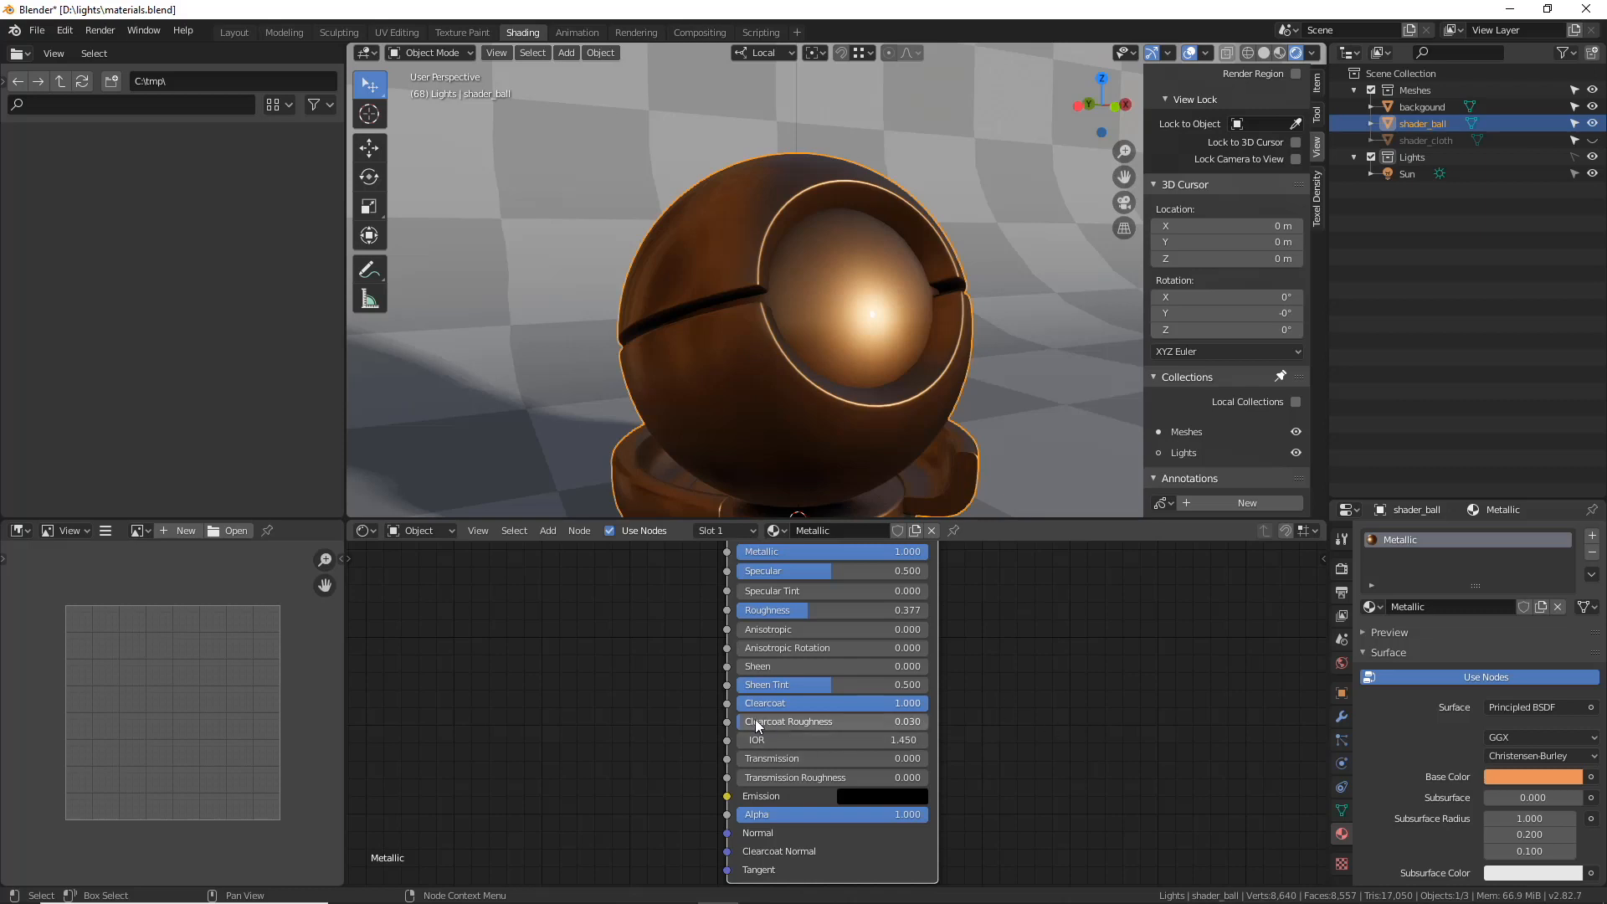
{"action": "left_click_drag", "start_coordinate": [758, 723], "coordinate": [750, 730]}
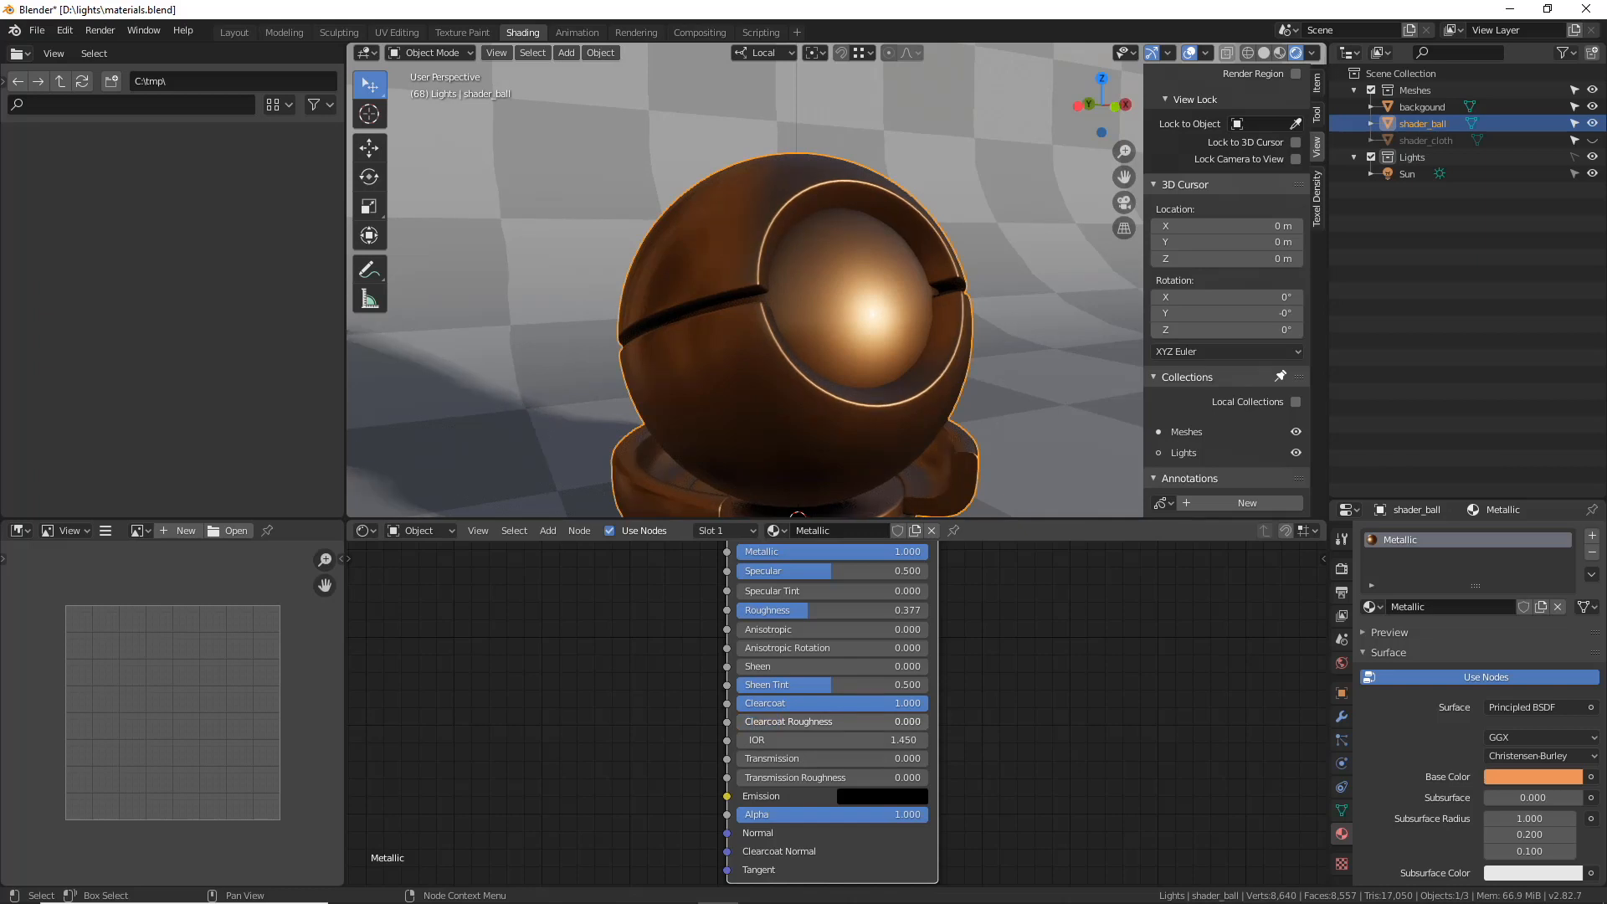
{"action": "left_click_drag", "start_coordinate": [815, 611], "coordinate": [816, 618]}
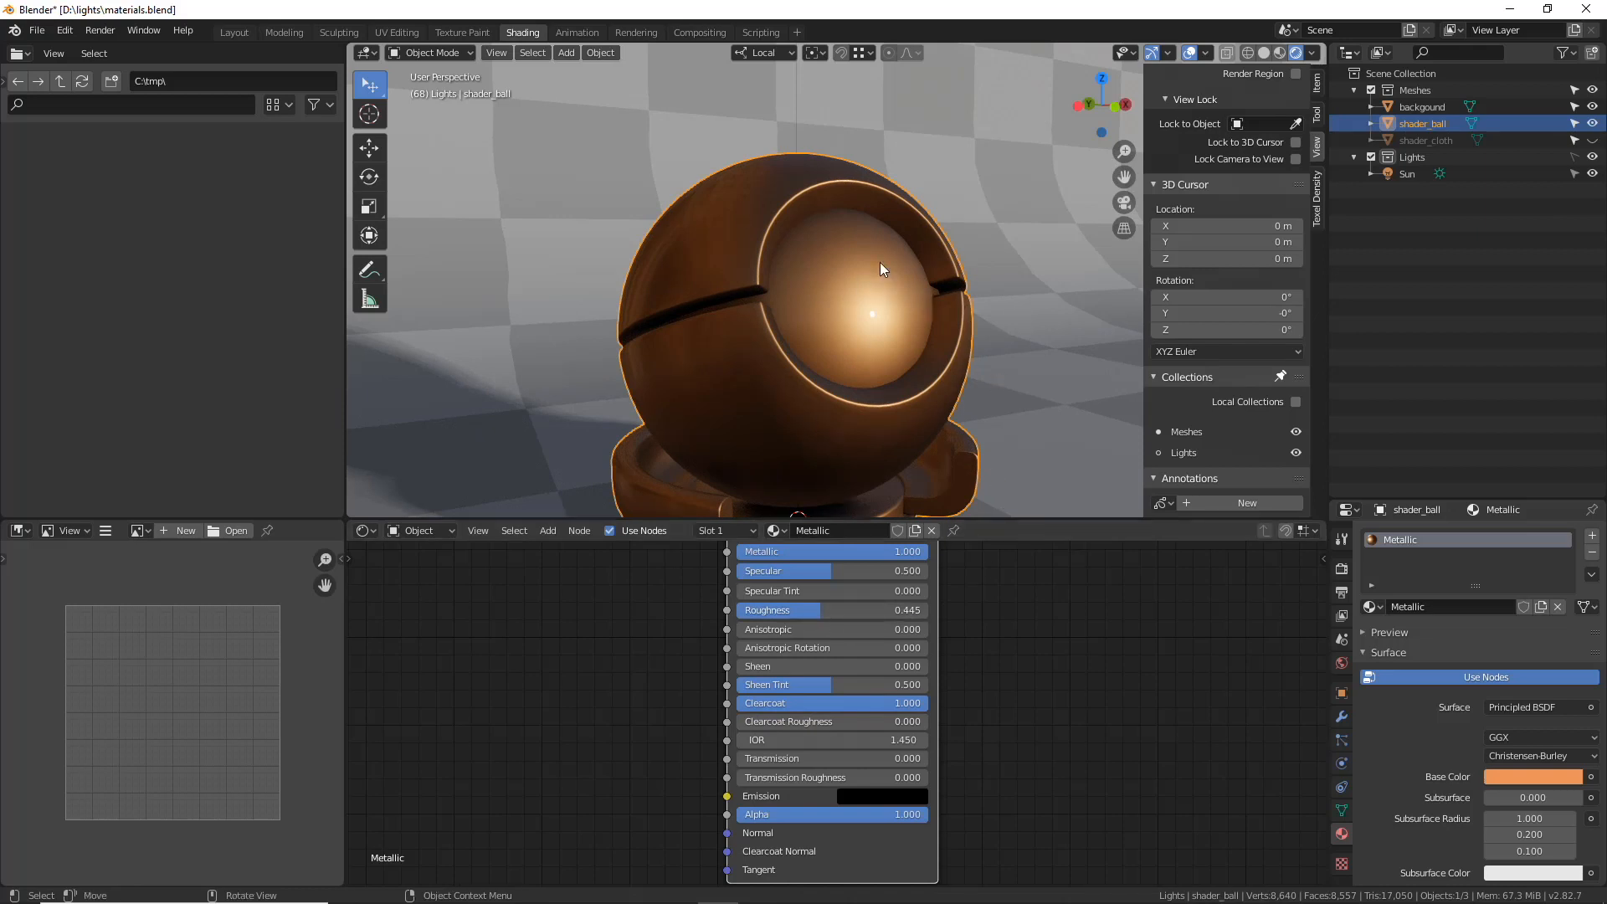
- Blur the coat highlight on the copper ball by setting Clearcoat Roughness to 0.159
{"action": "middle_click_drag", "start_coordinate": [892, 328], "coordinate": [852, 218]}
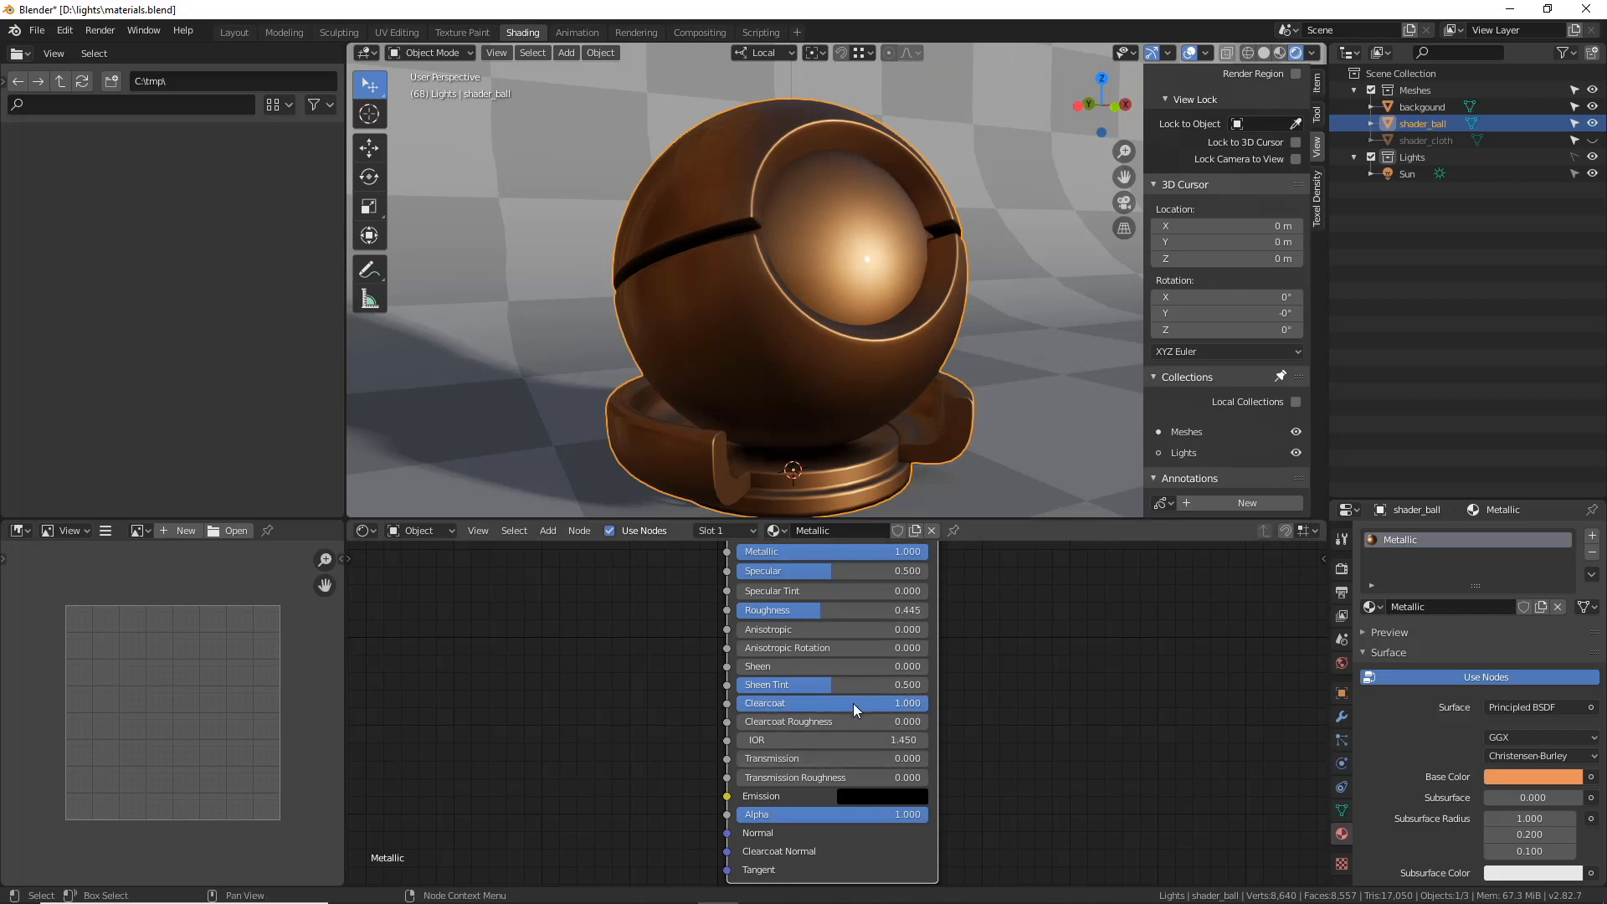
{"action": "mouse_move", "coordinate": [852, 721]}
{"action": "left_mouse_down"}
{"action": "mouse_move", "coordinate": [925, 721]}
{"action": "mouse_move", "coordinate": [735, 716]}
{"action": "mouse_move", "coordinate": [767, 721]}
{"action": "left_mouse_up"}
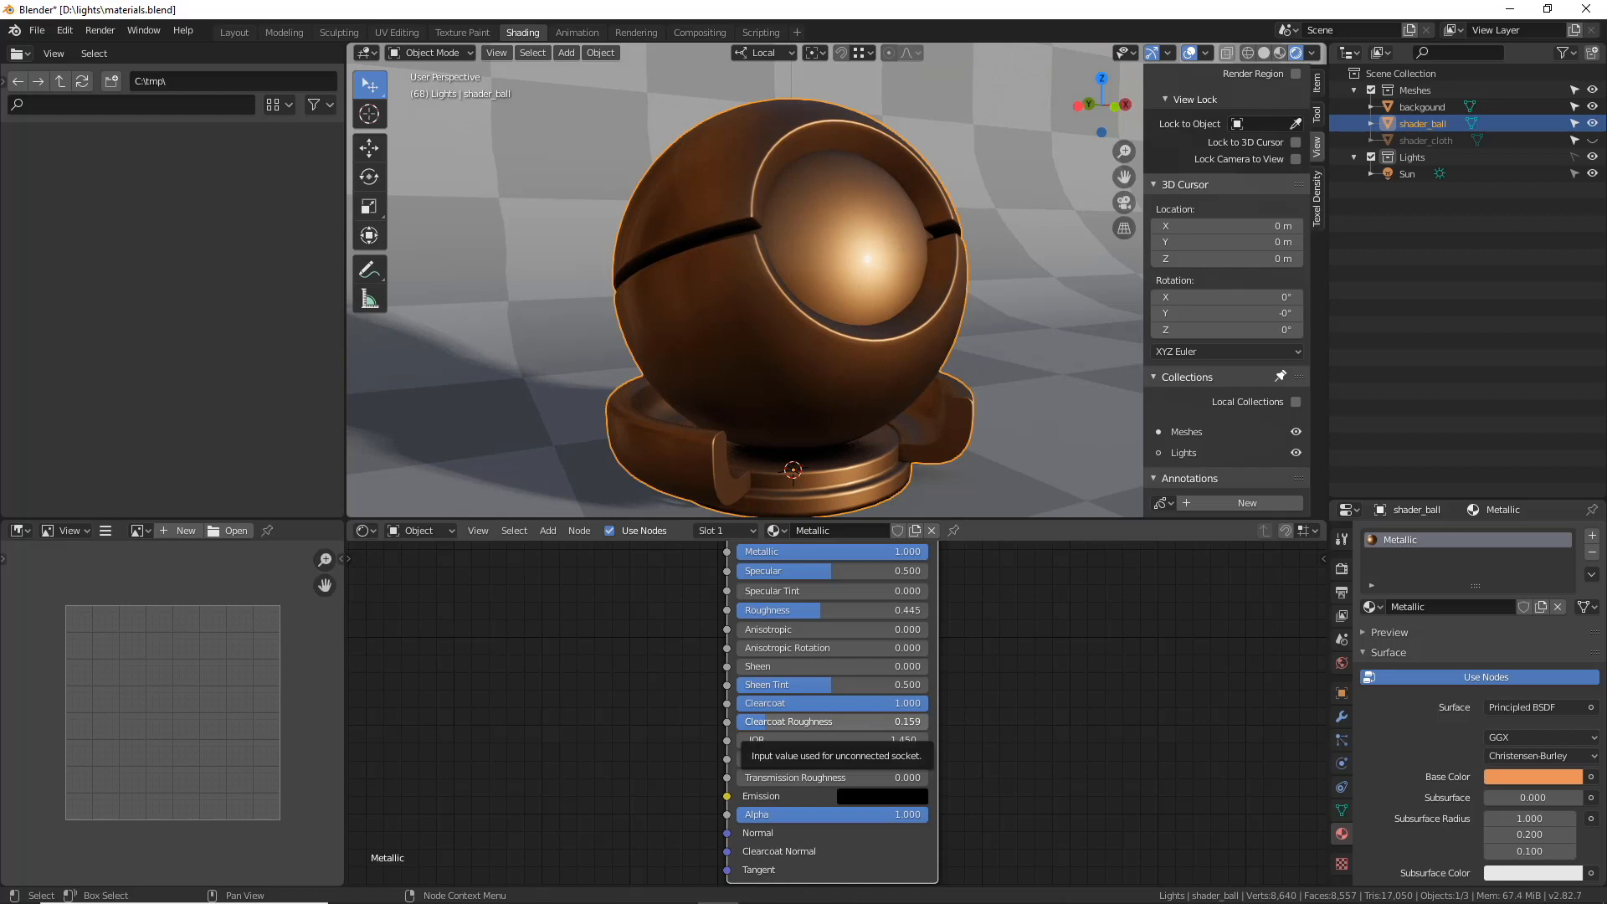
{"action": "scroll", "coordinate": [1052, 695], "scroll_direction": "down", "scroll_amount": 2}
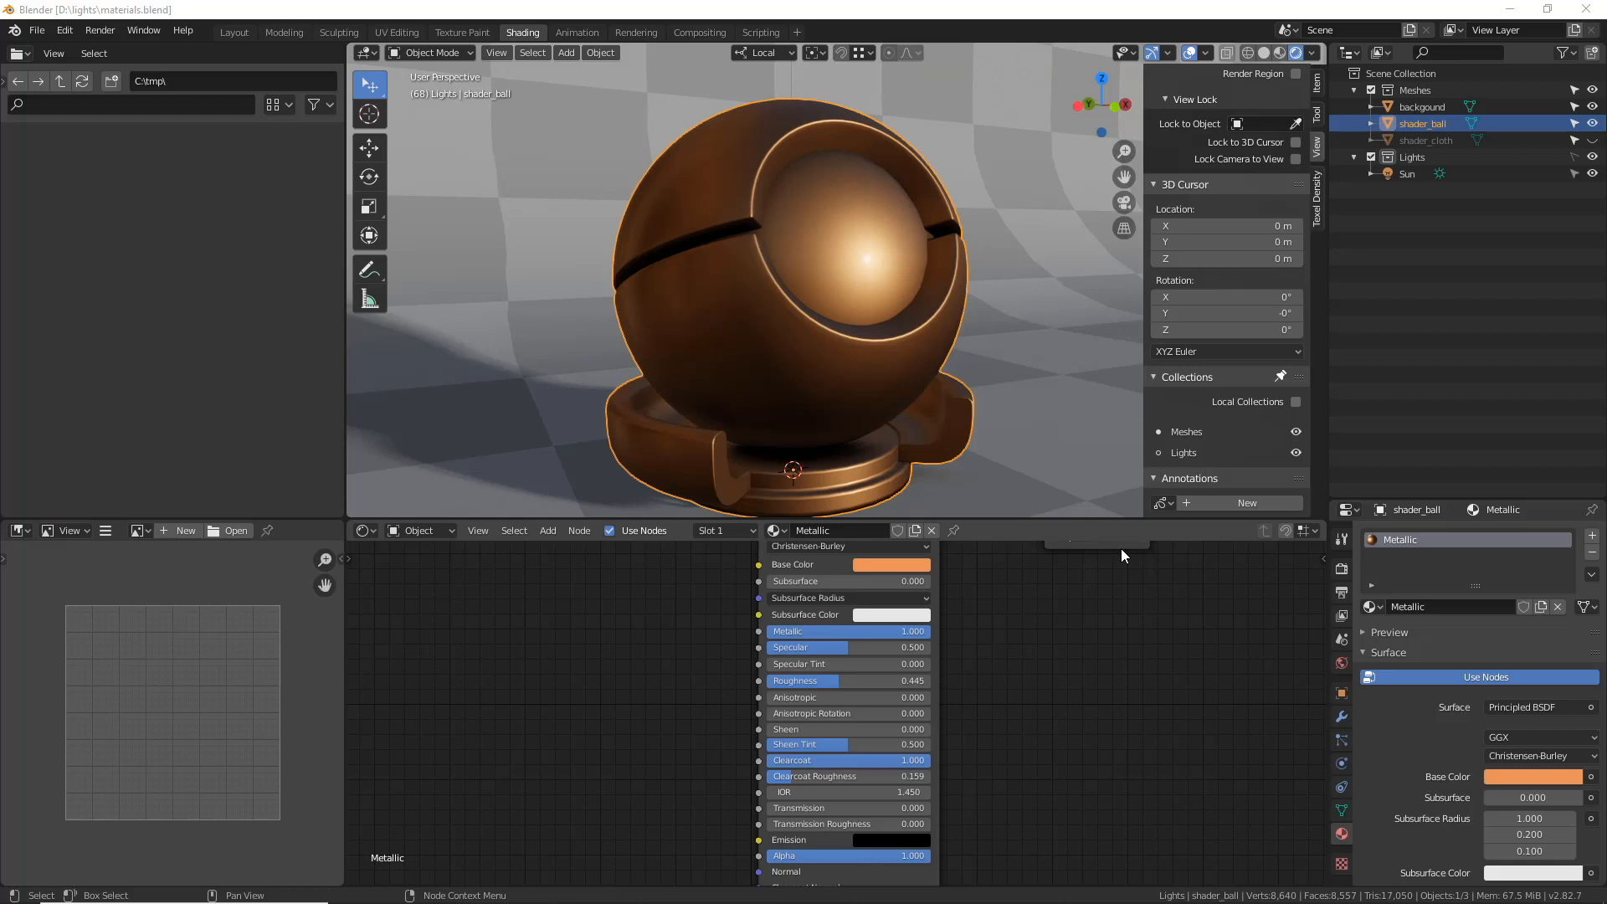
- Add a second material slot to the shader ball with a new material named Dielectric
{"action": "left_click", "coordinate": [1593, 537]}
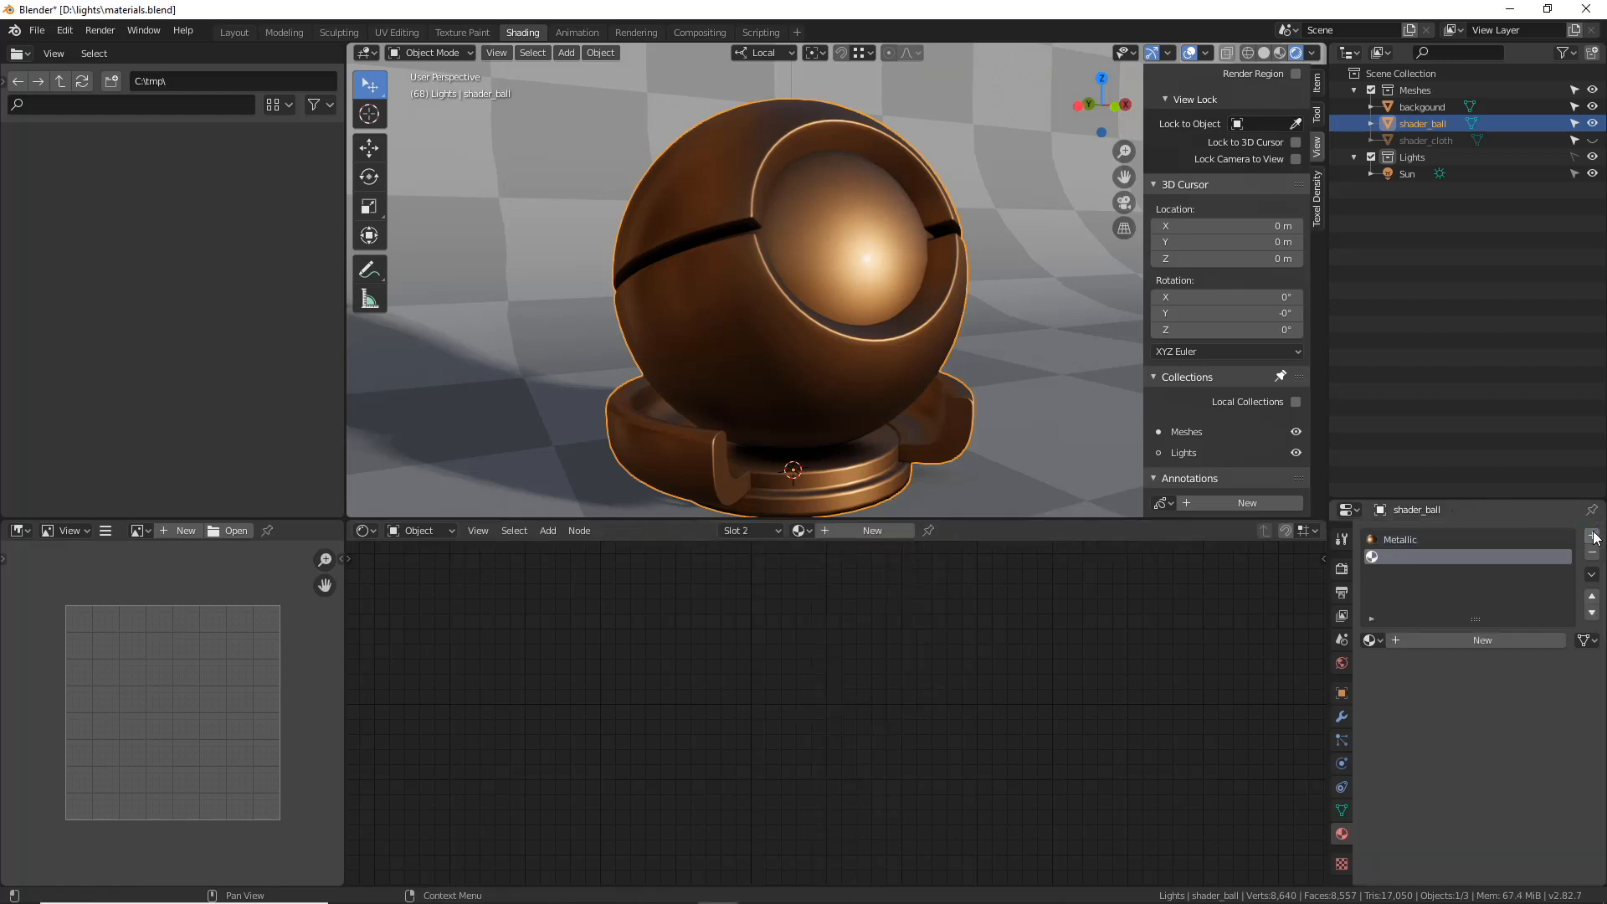
{"action": "left_click", "coordinate": [1448, 638]}
{"action": "double_click", "coordinate": [1409, 554]}
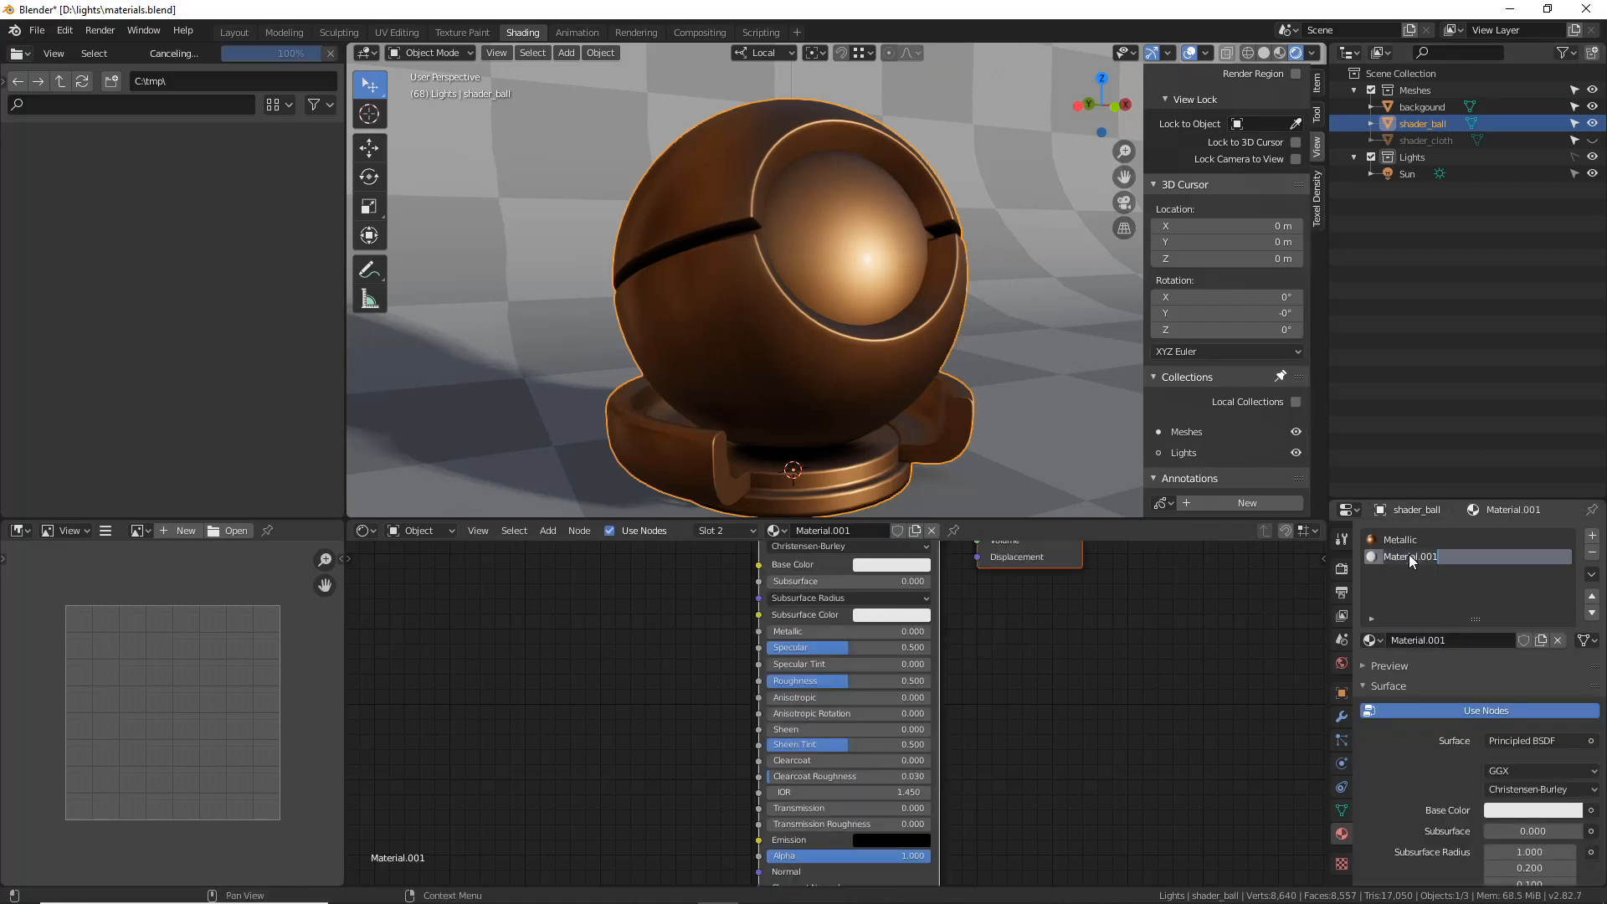
{"action": "type", "text": "Dielectric"}
{"action": "key", "text": "Return"}
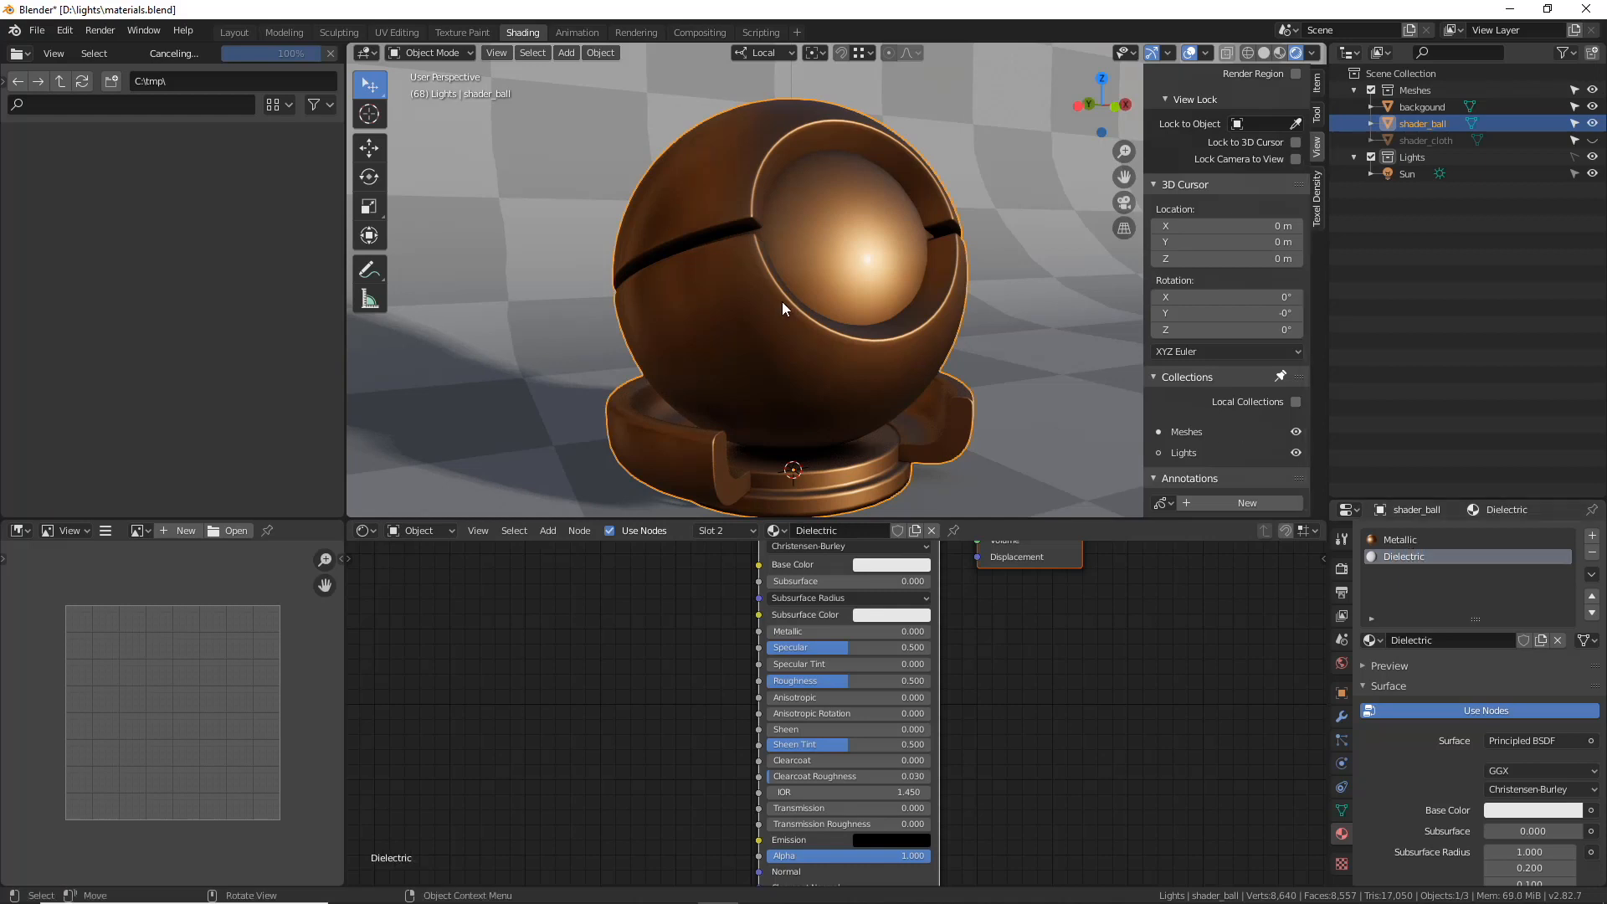
- Assign the Dielectric material to the shader ball's faces in Edit Mode and return to Object Mode
{"action": "key", "text": "Tab"}
{"action": "left_click", "coordinate": [1398, 661]}
{"action": "key", "text": "Tab"}
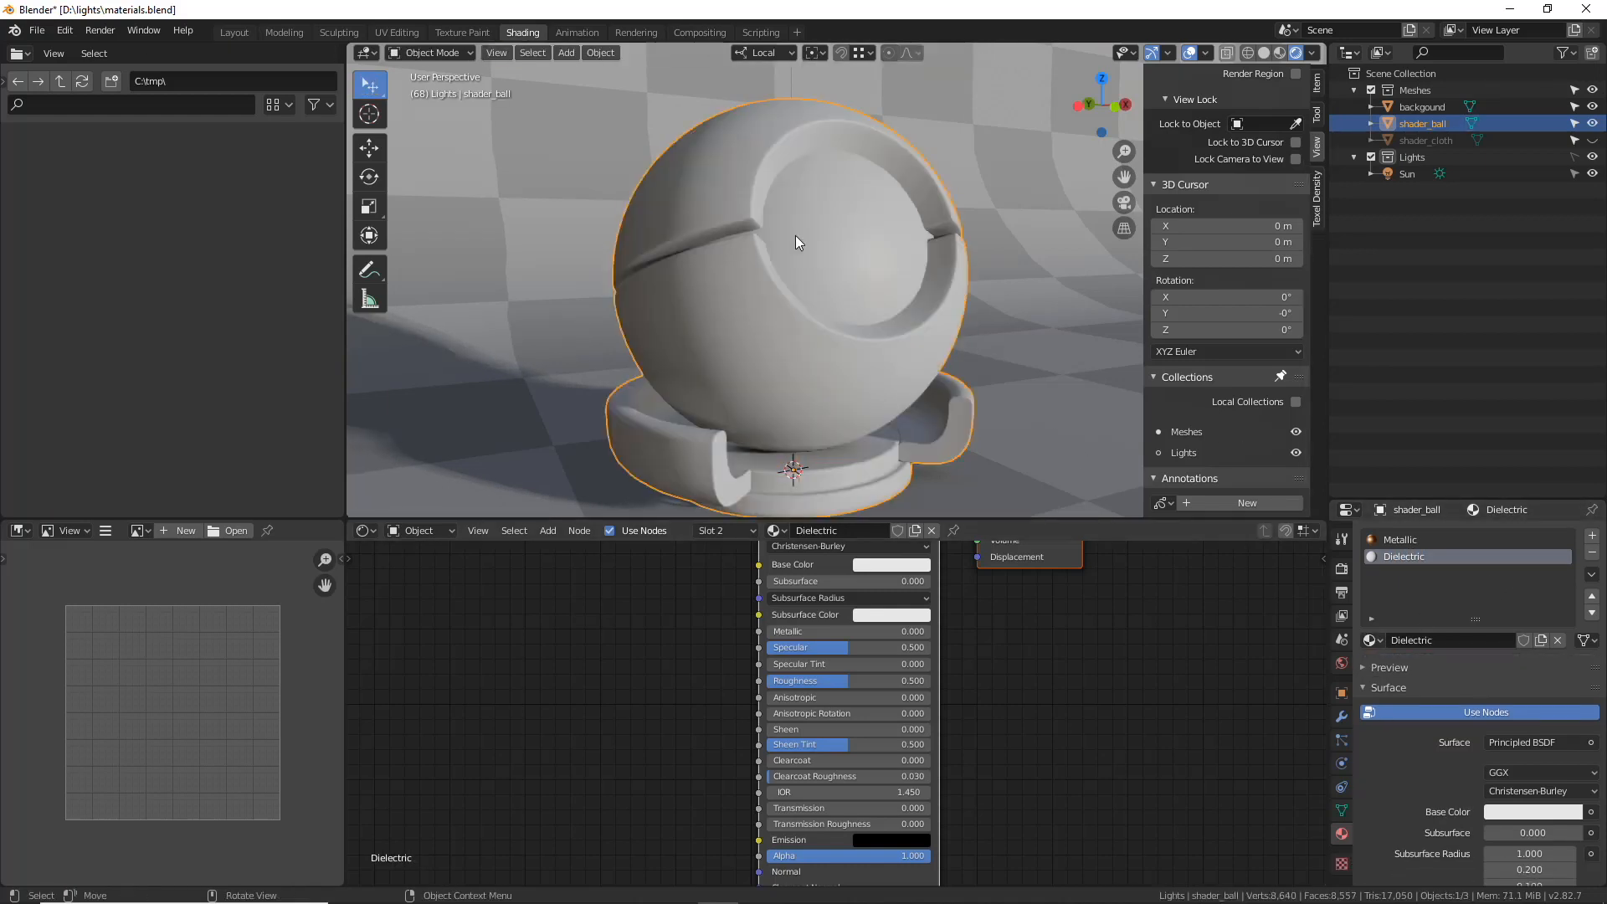
- Give the Dielectric material a blue Base Color with hue 0.630, saturation 0.488 and value 0.906
{"action": "middle_click_drag", "start_coordinate": [1019, 631], "coordinate": [1032, 745]}
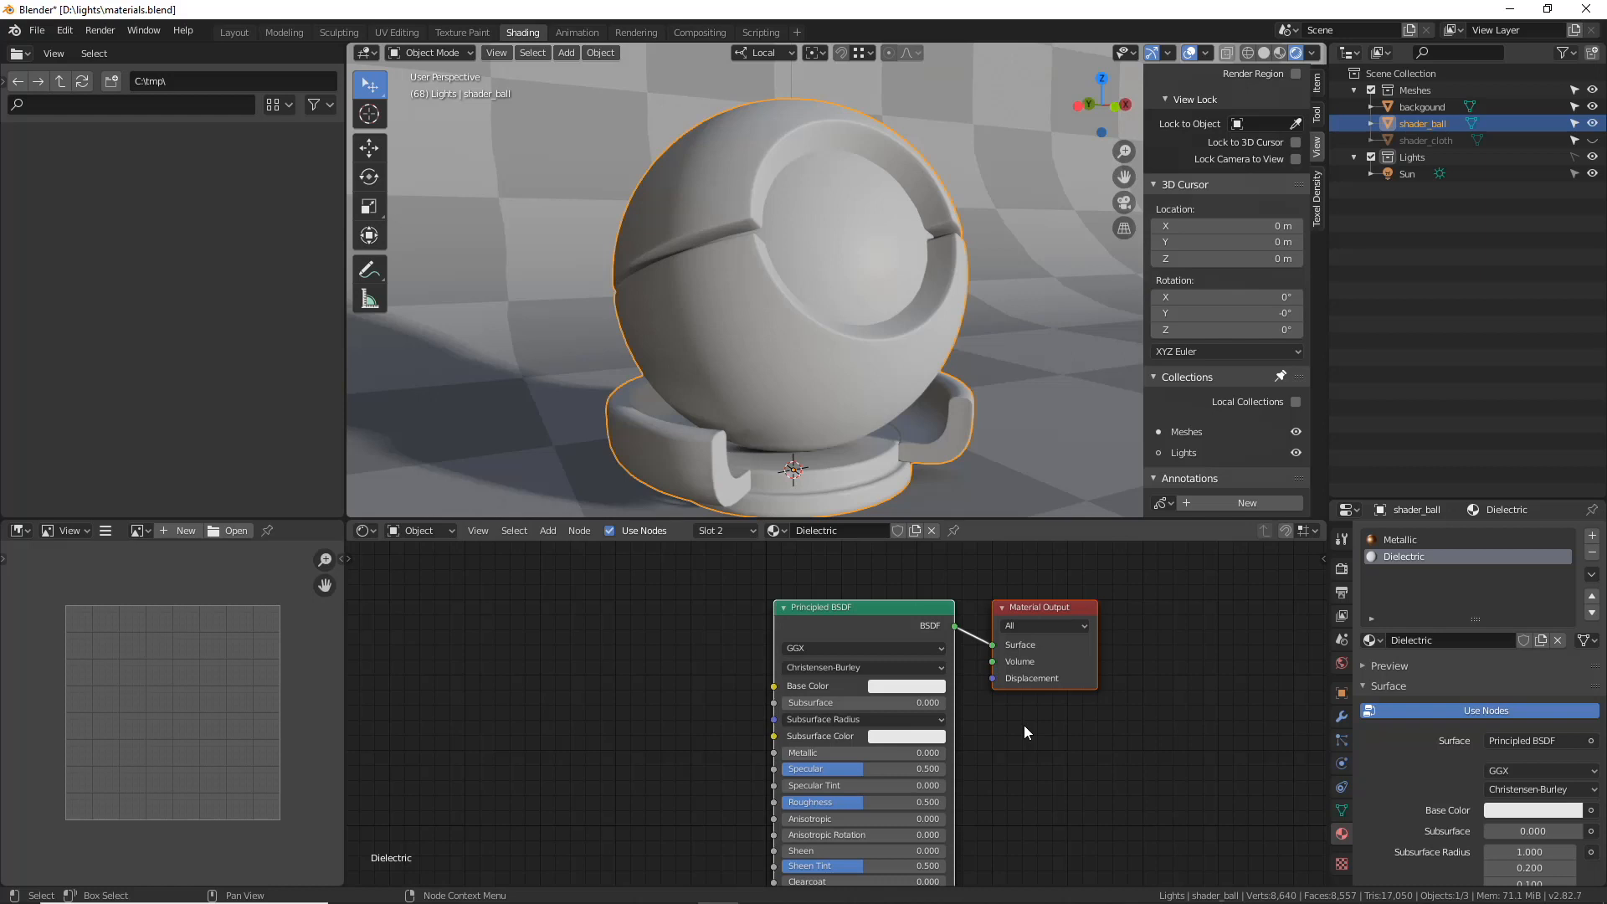
{"action": "scroll", "coordinate": [816, 347], "scroll_direction": "up", "scroll_amount": 2}
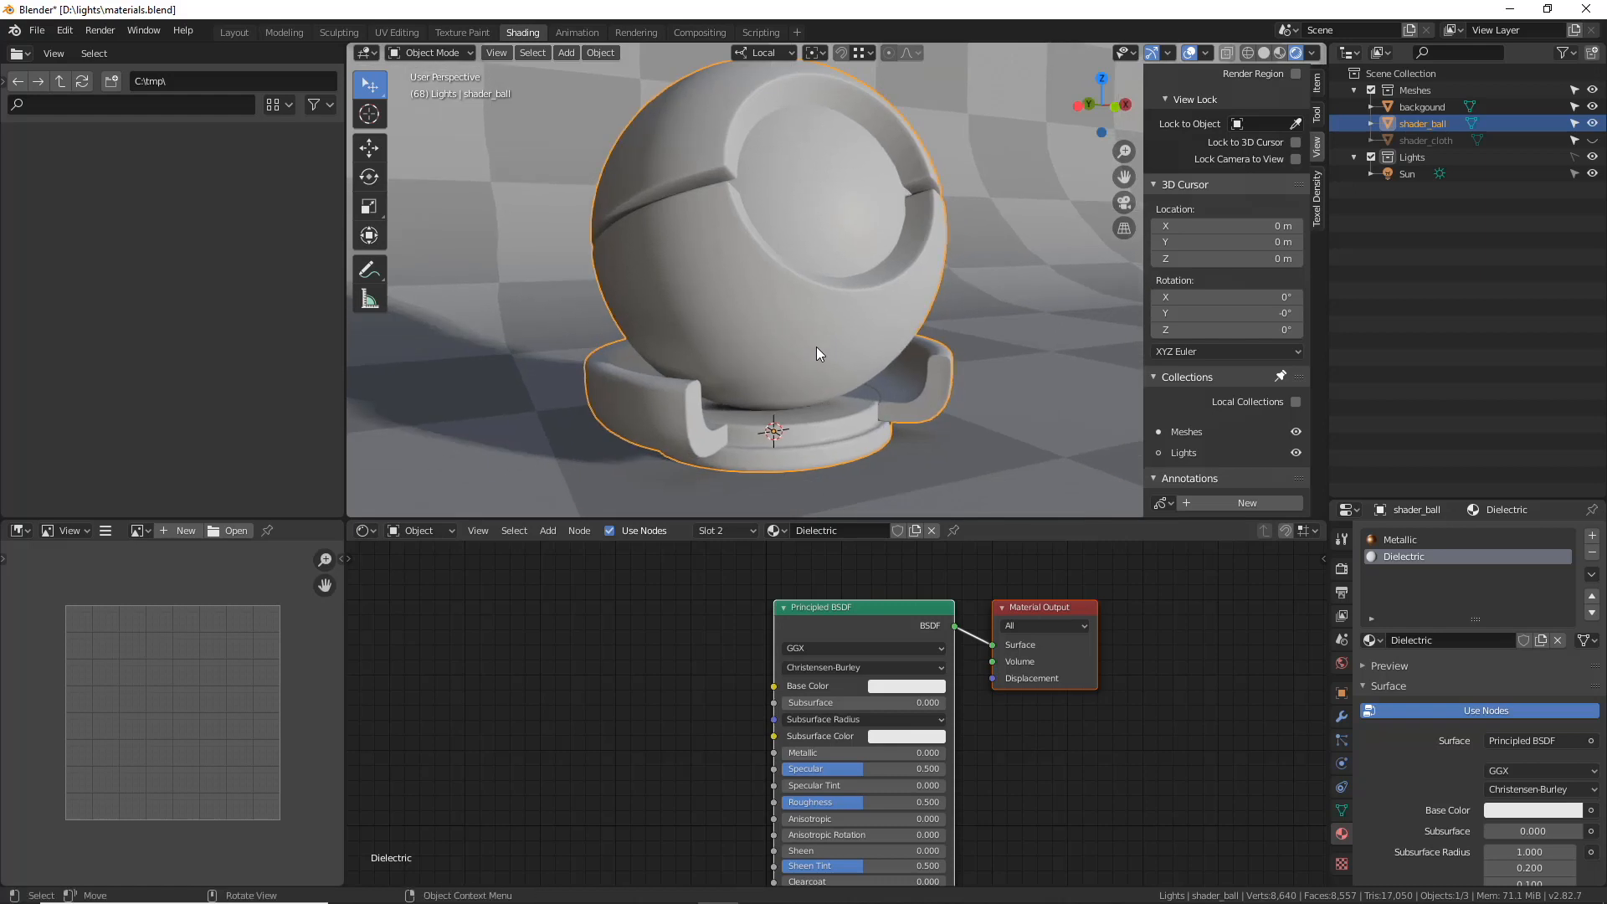
{"action": "middle_click_drag", "start_coordinate": [816, 347], "coordinate": [819, 345]}
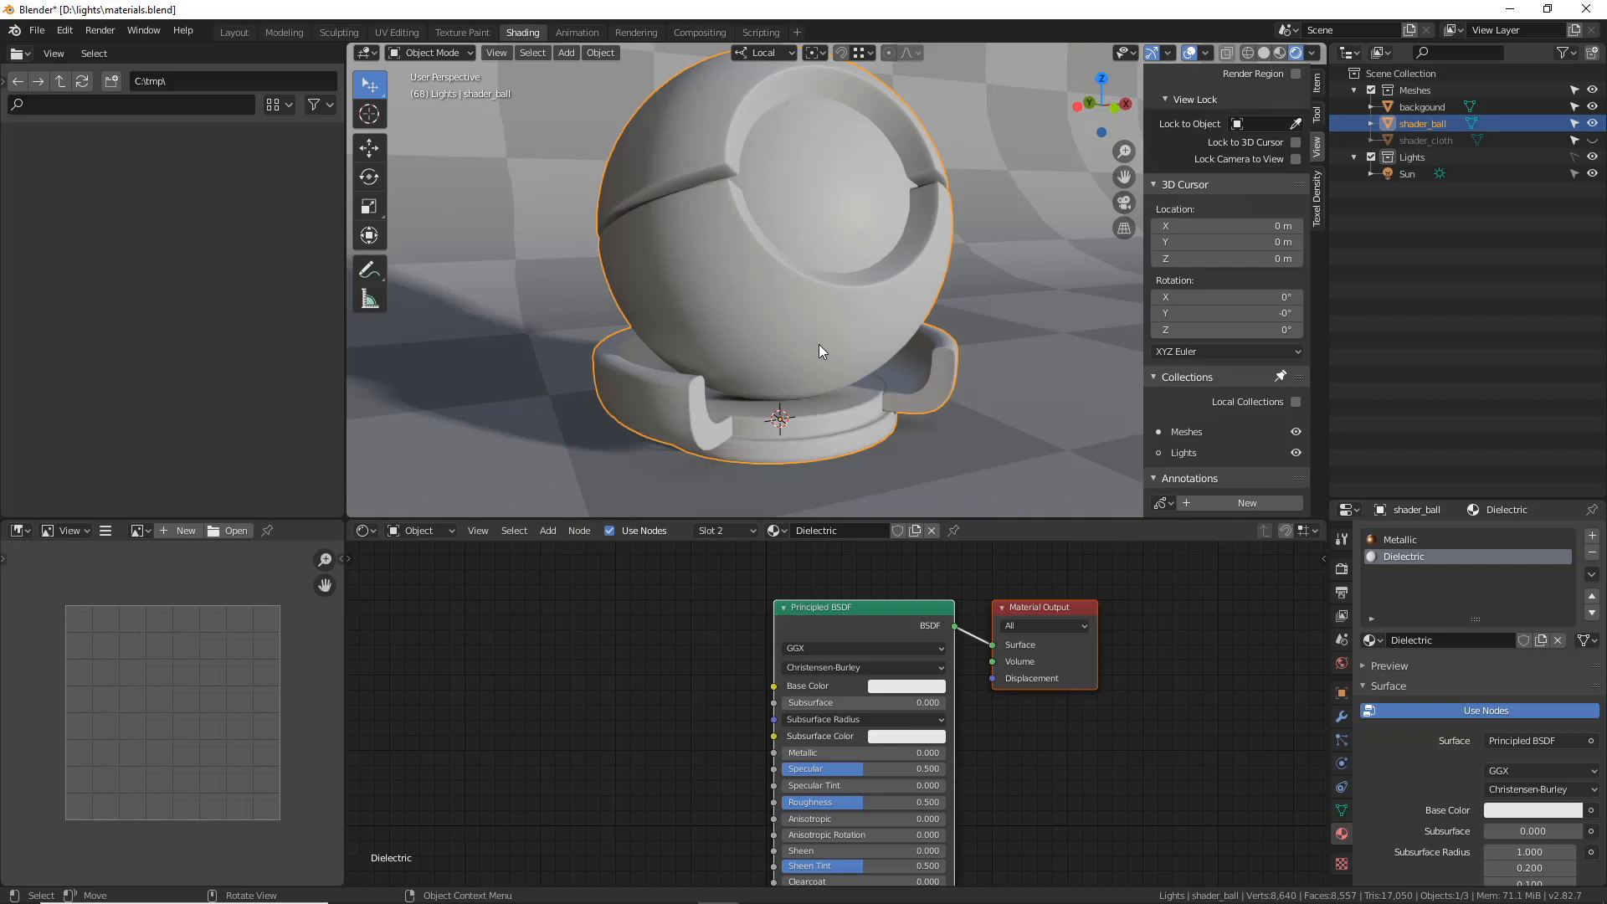
{"action": "middle_click_drag", "start_coordinate": [718, 218], "coordinate": [766, 273]}
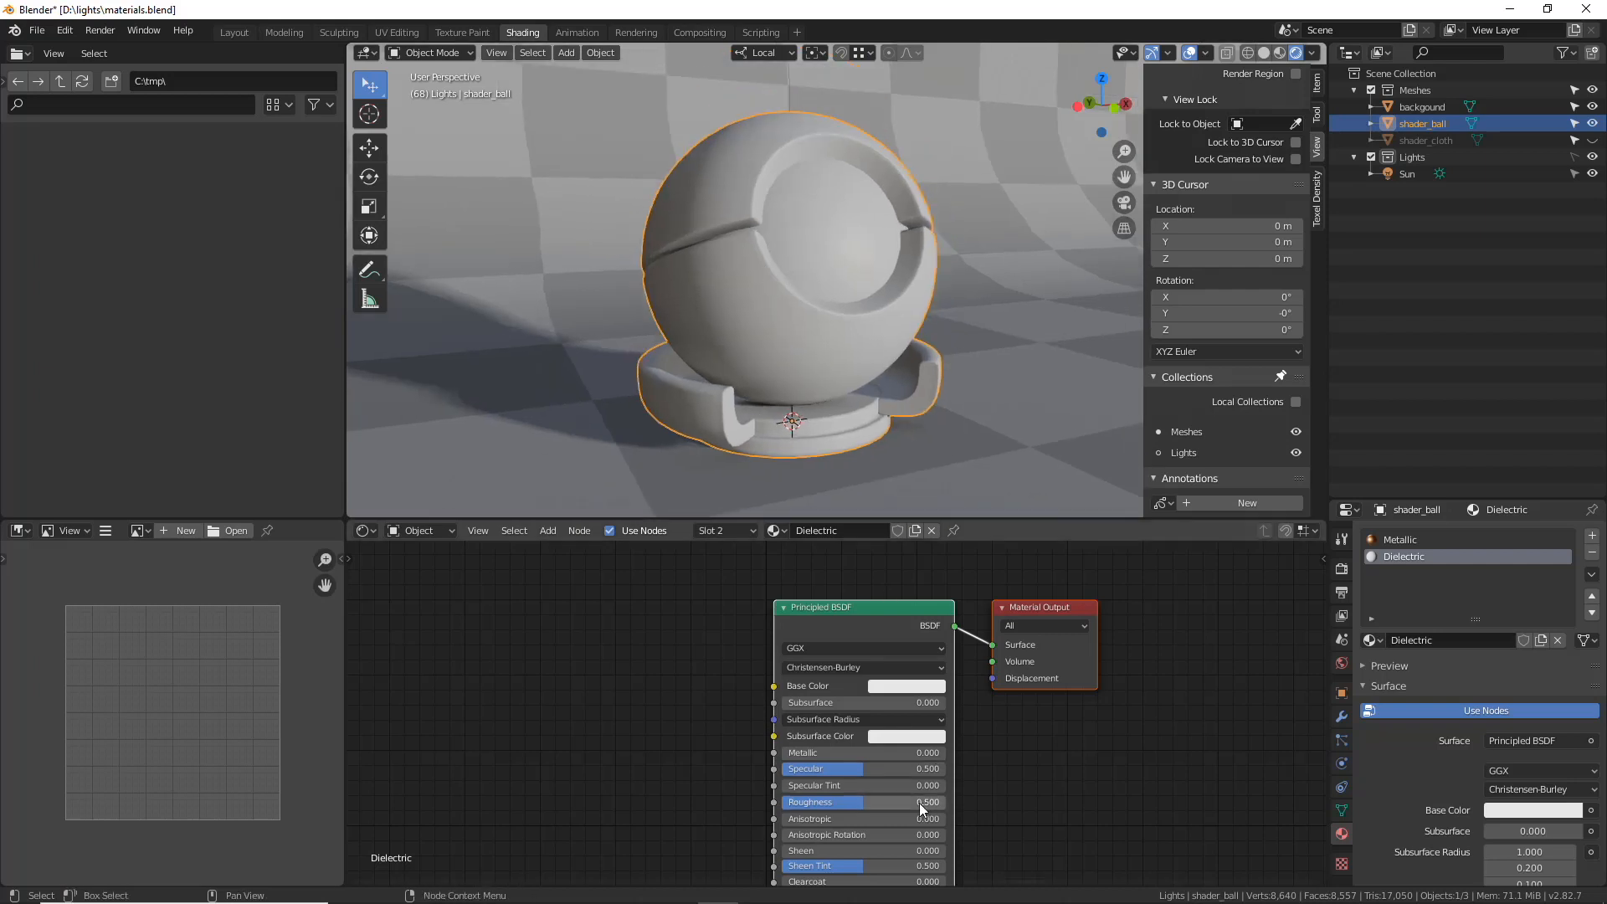
{"action": "scroll", "coordinate": [919, 802], "scroll_direction": "up", "scroll_amount": 2}
{"action": "left_click", "coordinate": [911, 706]}
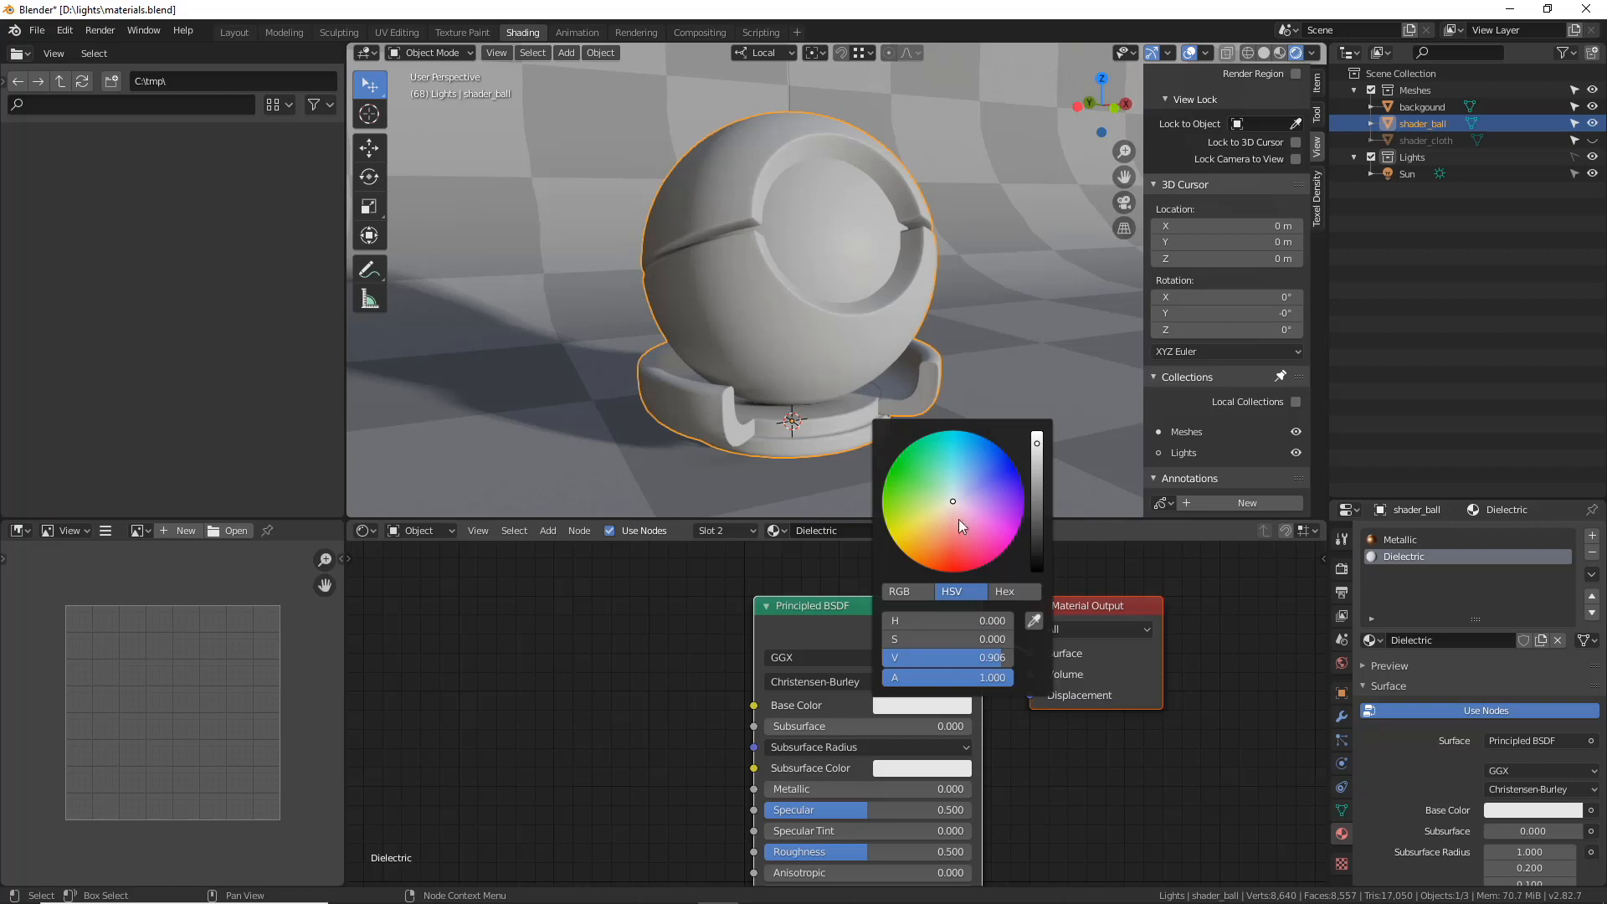
{"action": "left_click_drag", "start_coordinate": [959, 520], "coordinate": [966, 507]}
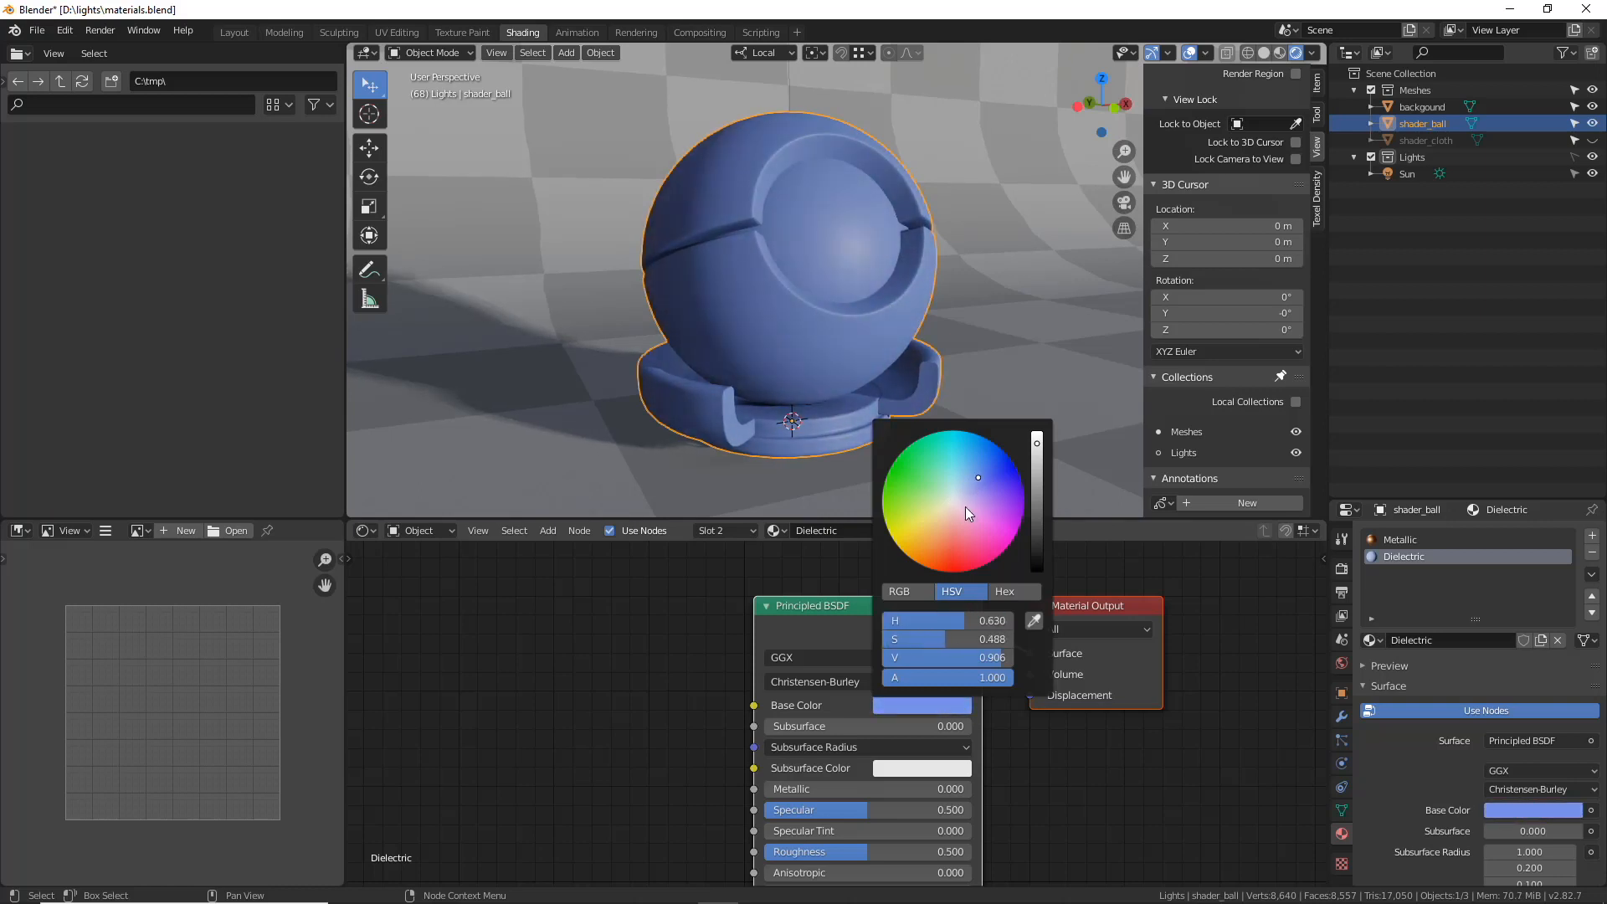
- Compare the Dielectric material's Specular at 0.000, 0.500 and 1.000, and leave it at 1.000
{"action": "middle_click_drag", "start_coordinate": [972, 821], "coordinate": [964, 724]}
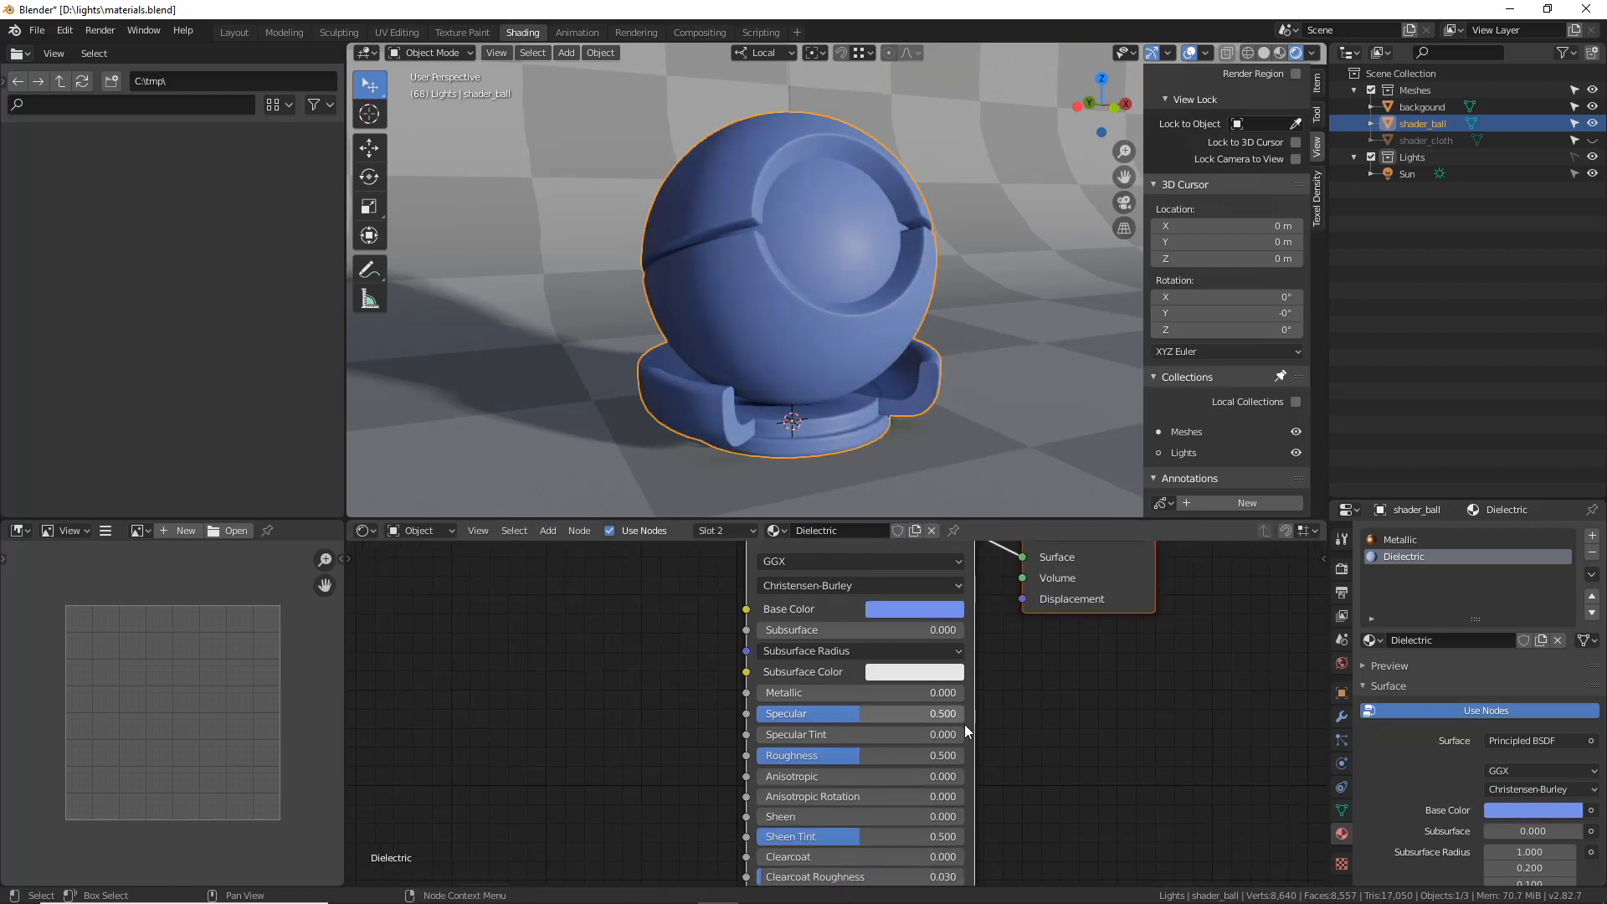
{"action": "middle_click_drag", "start_coordinate": [1077, 726], "coordinate": [1077, 716]}
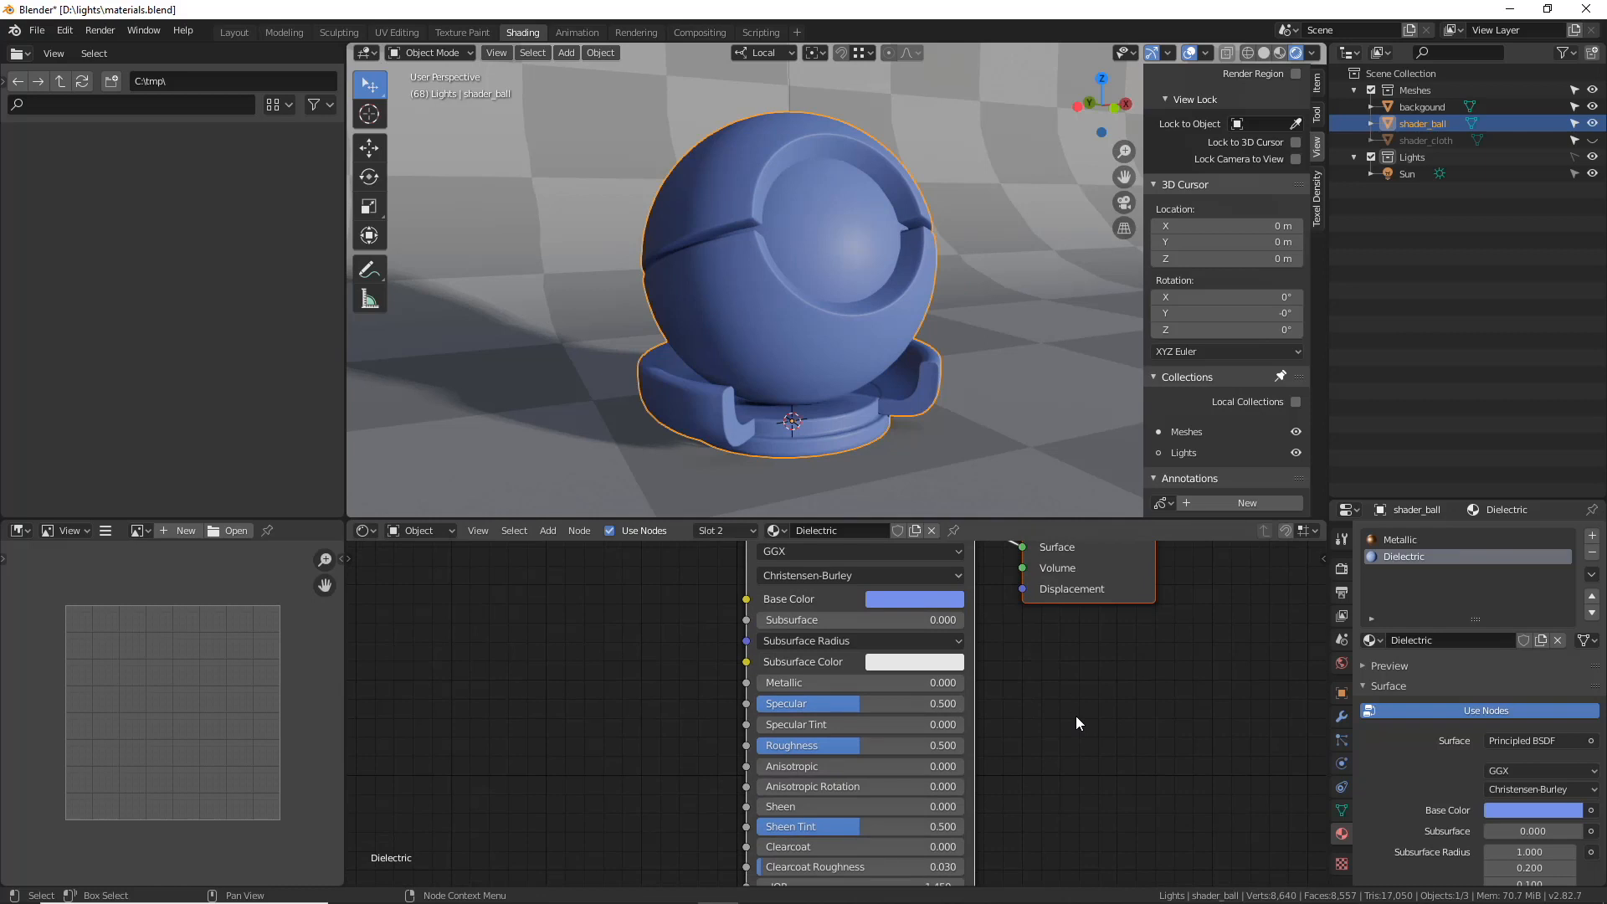
{"action": "left_click_drag", "start_coordinate": [840, 705], "coordinate": [963, 706]}
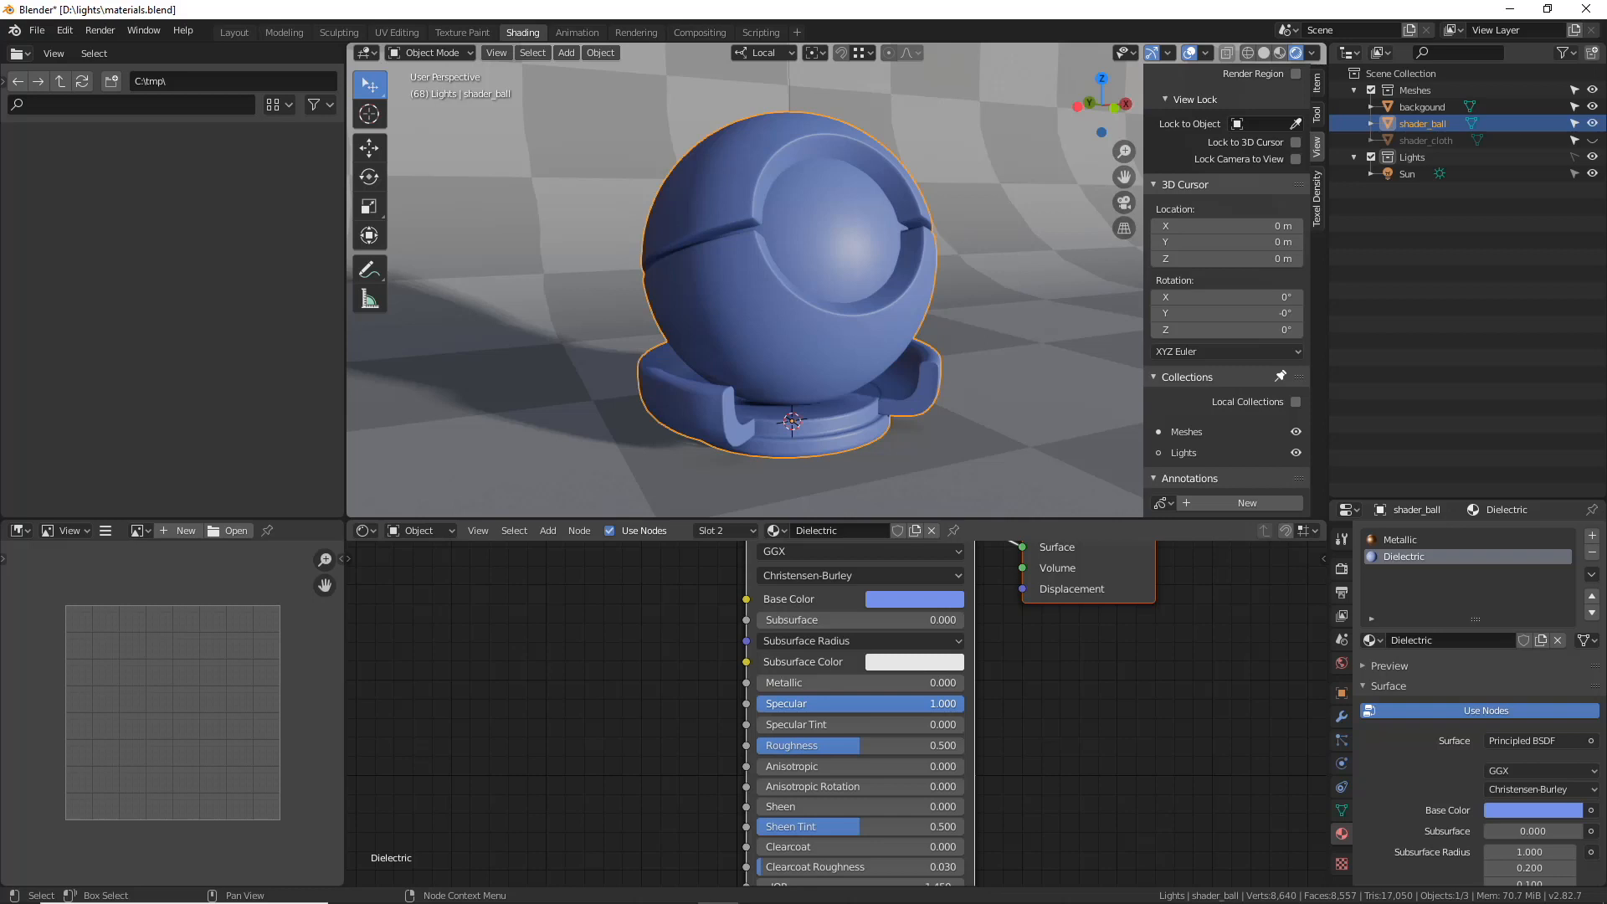
{"action": "key", "text": "BackSpace"}
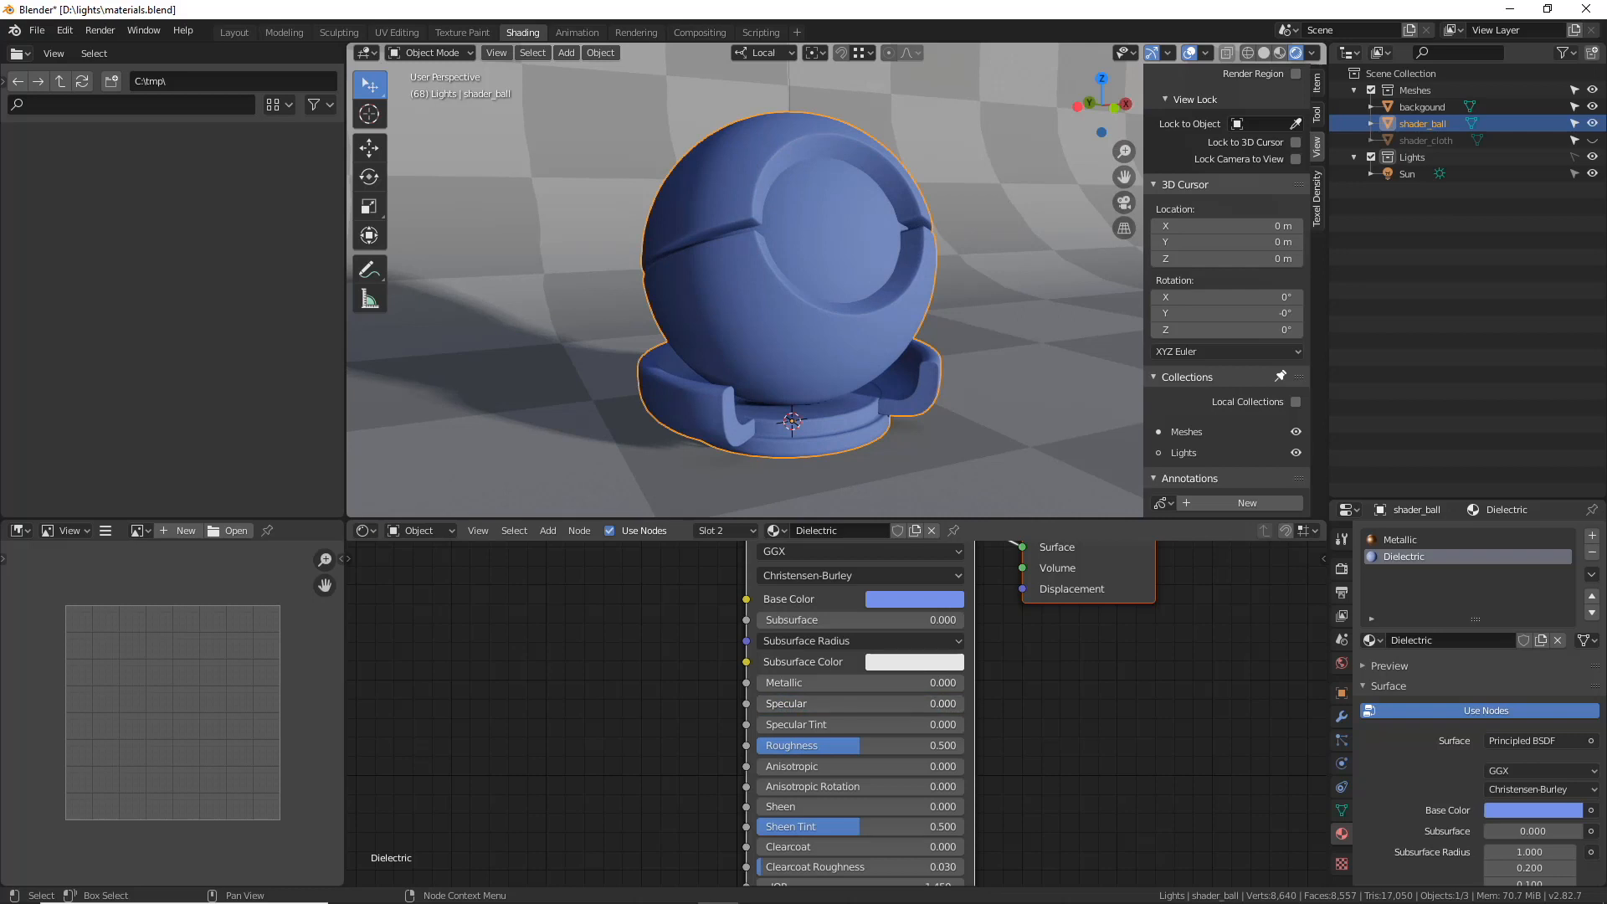
{"action": "left_click_drag", "start_coordinate": [760, 705], "coordinate": [963, 706]}
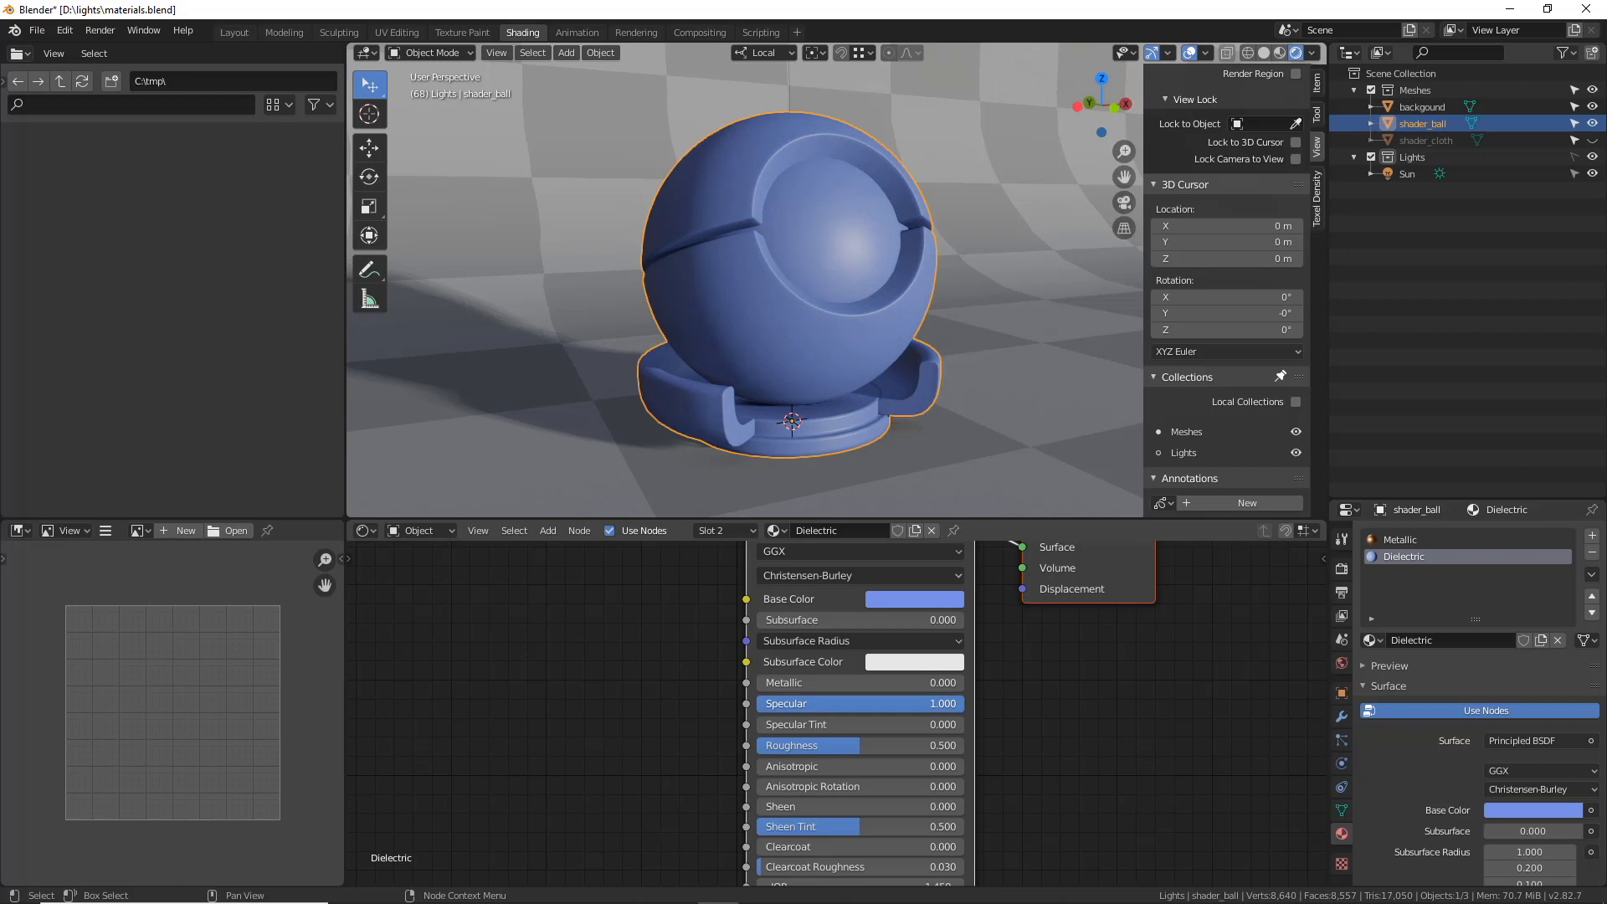
{"action": "left_click_drag", "start_coordinate": [963, 704], "coordinate": [860, 704]}
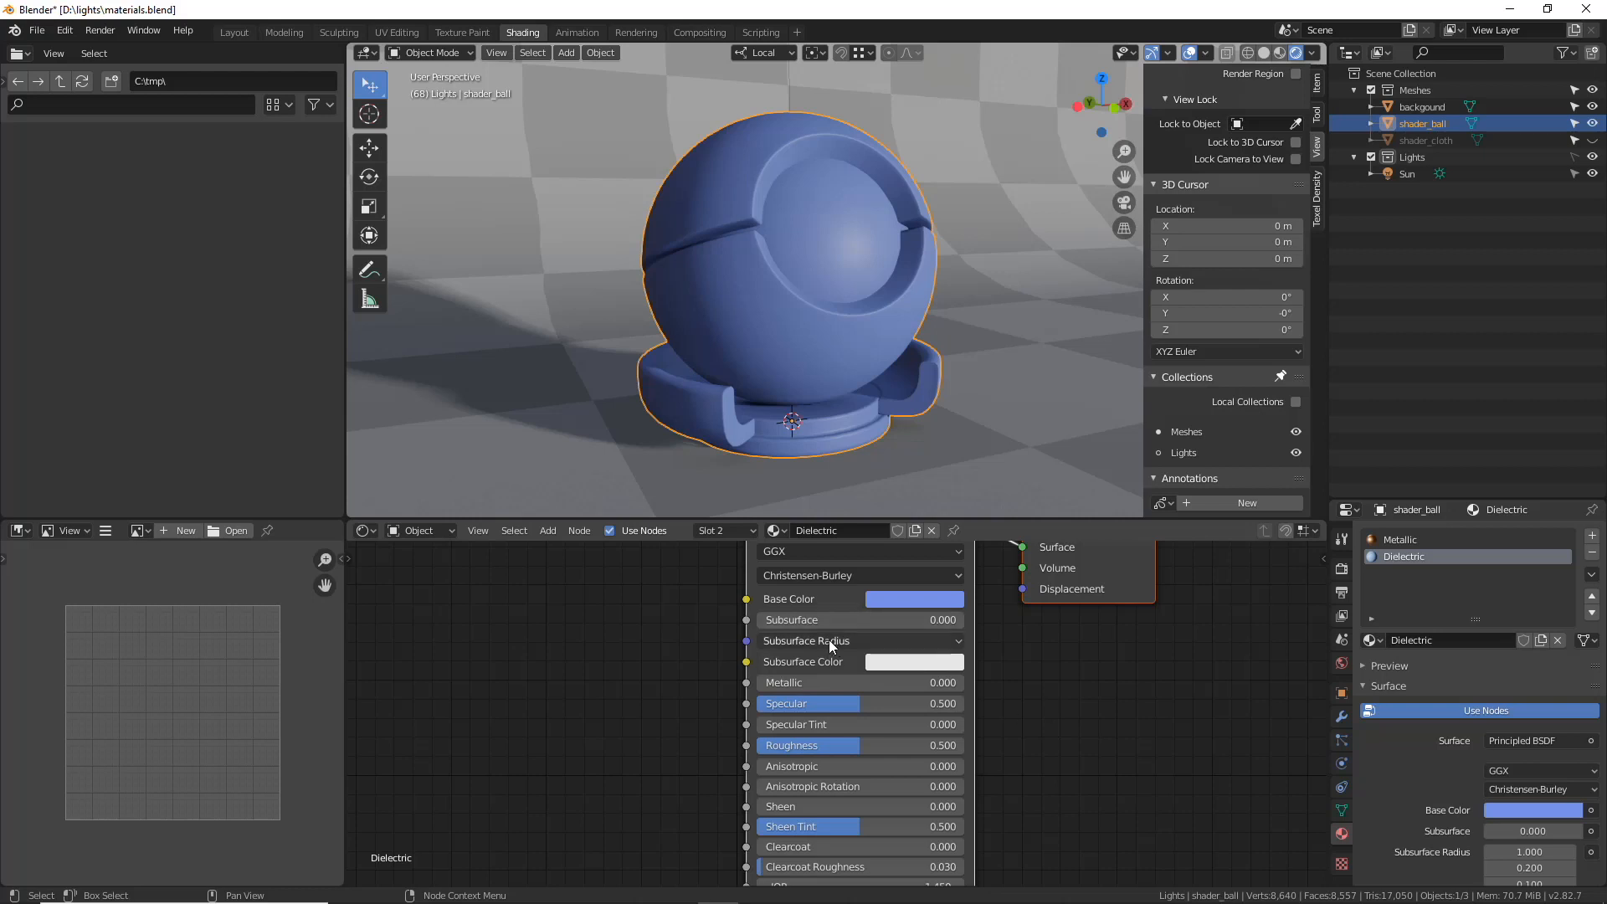
{"action": "left_click_drag", "start_coordinate": [849, 702], "coordinate": [952, 703]}
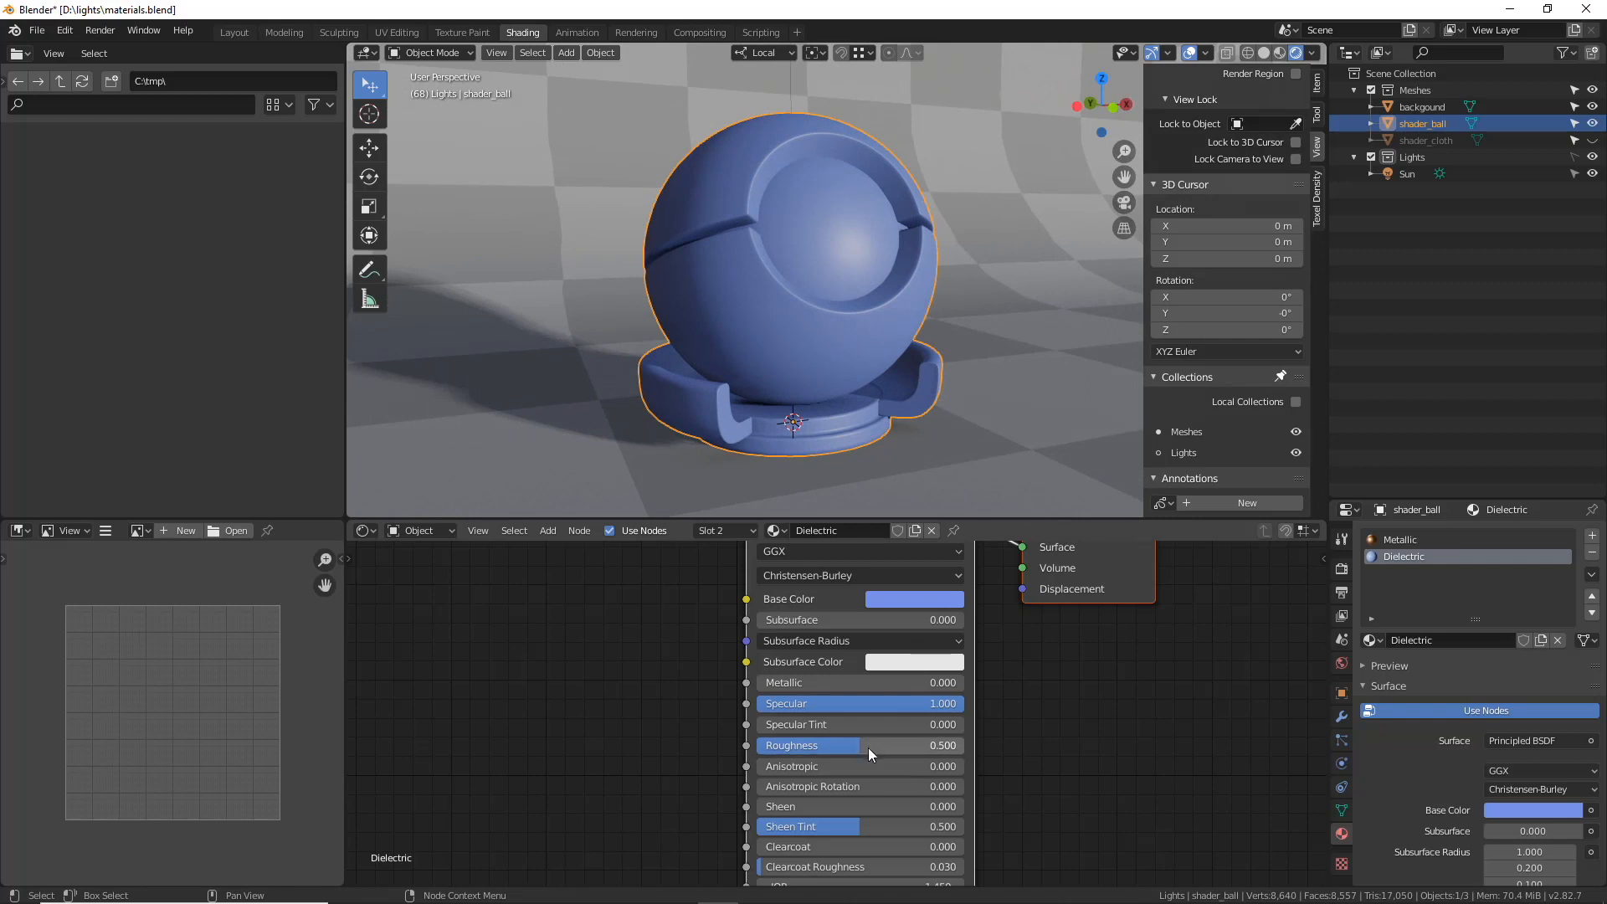
{"action": "mouse_move", "coordinate": [795, 719]}
{"action": "left_mouse_down"}
{"action": "mouse_move", "coordinate": [1003, 720]}
{"action": "mouse_move", "coordinate": [795, 724]}
{"action": "left_mouse_up"}
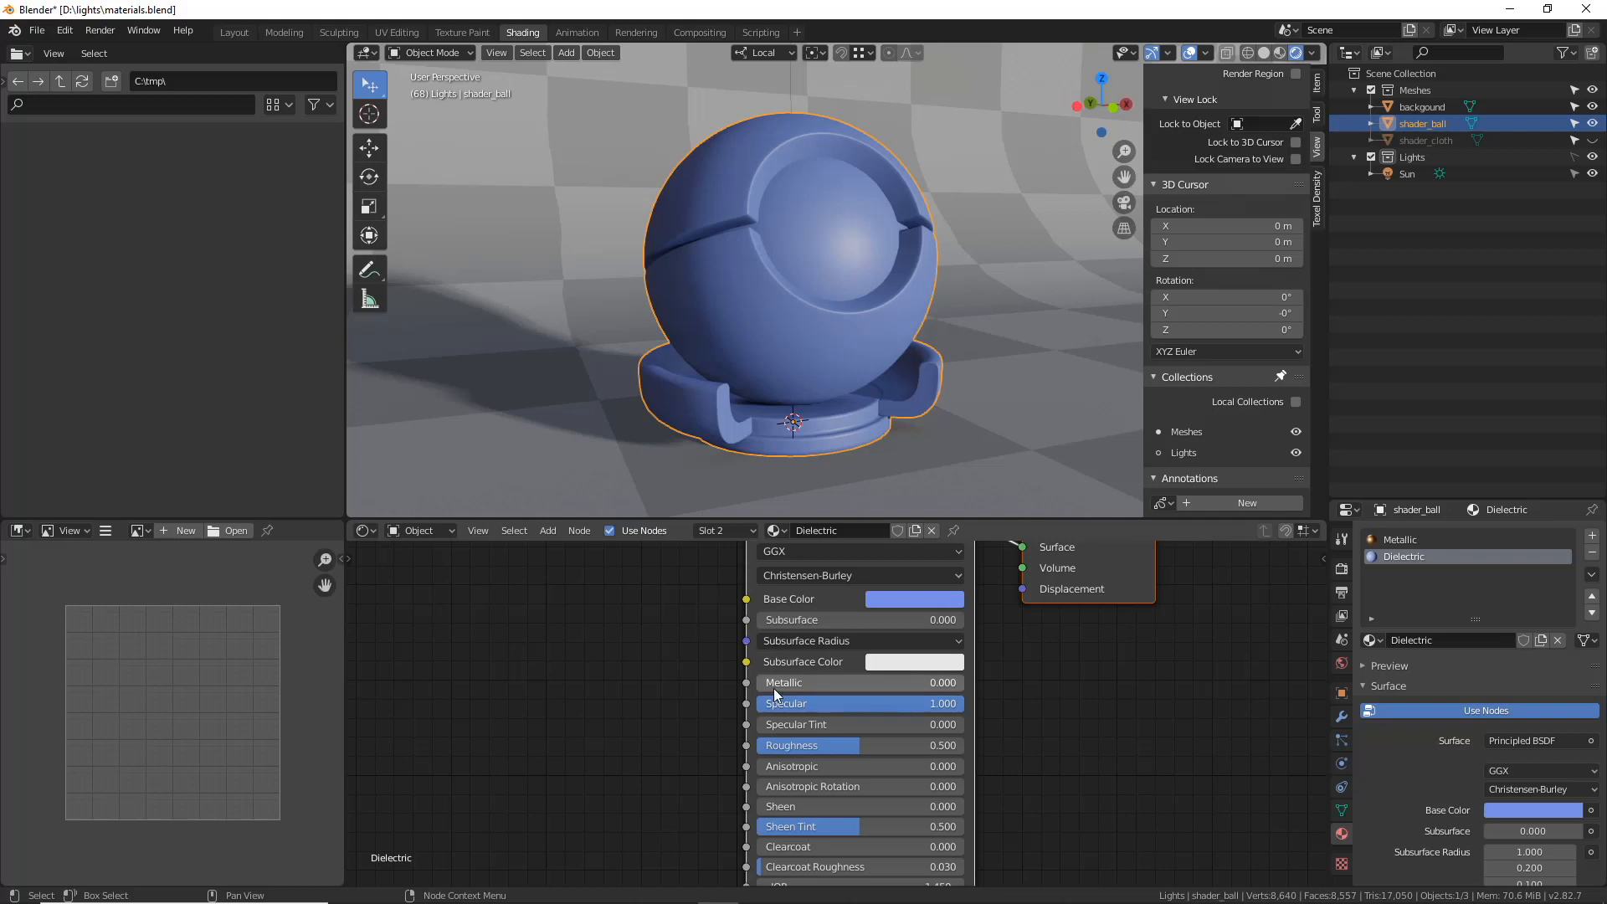
- Try Metallic at 1.000 on the blue ball, return it to 0.000 and view the highlight from other angles
{"action": "left_click_drag", "start_coordinate": [778, 682], "coordinate": [963, 682]}
{"action": "middle_click_drag", "start_coordinate": [871, 289], "coordinate": [796, 264]}
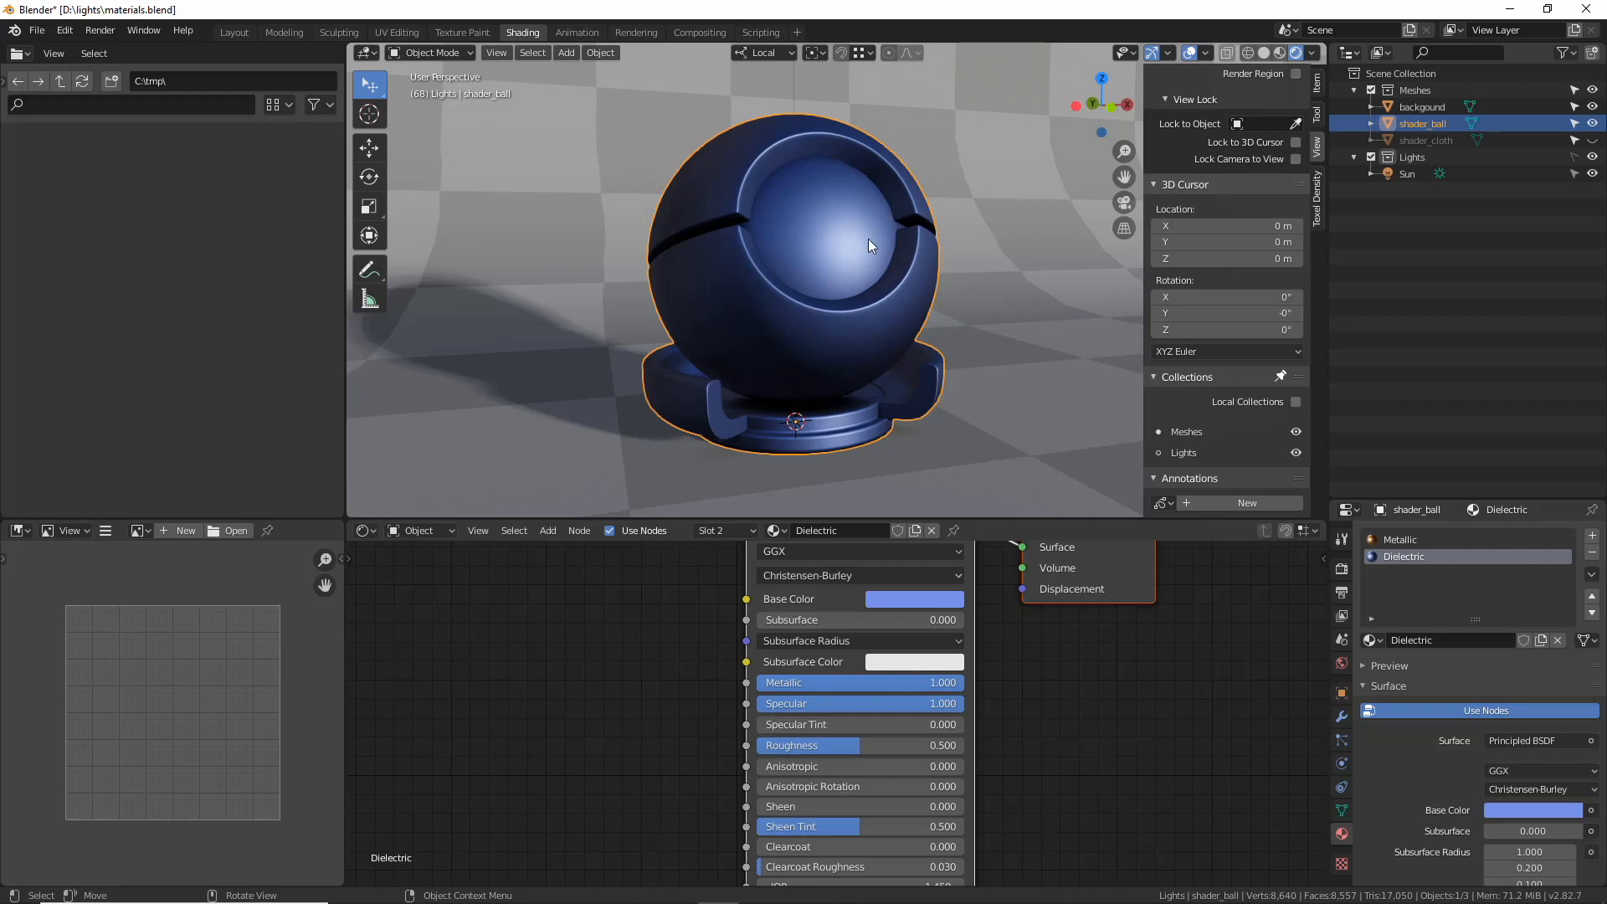
{"action": "left_click_drag", "start_coordinate": [893, 683], "coordinate": [803, 682]}
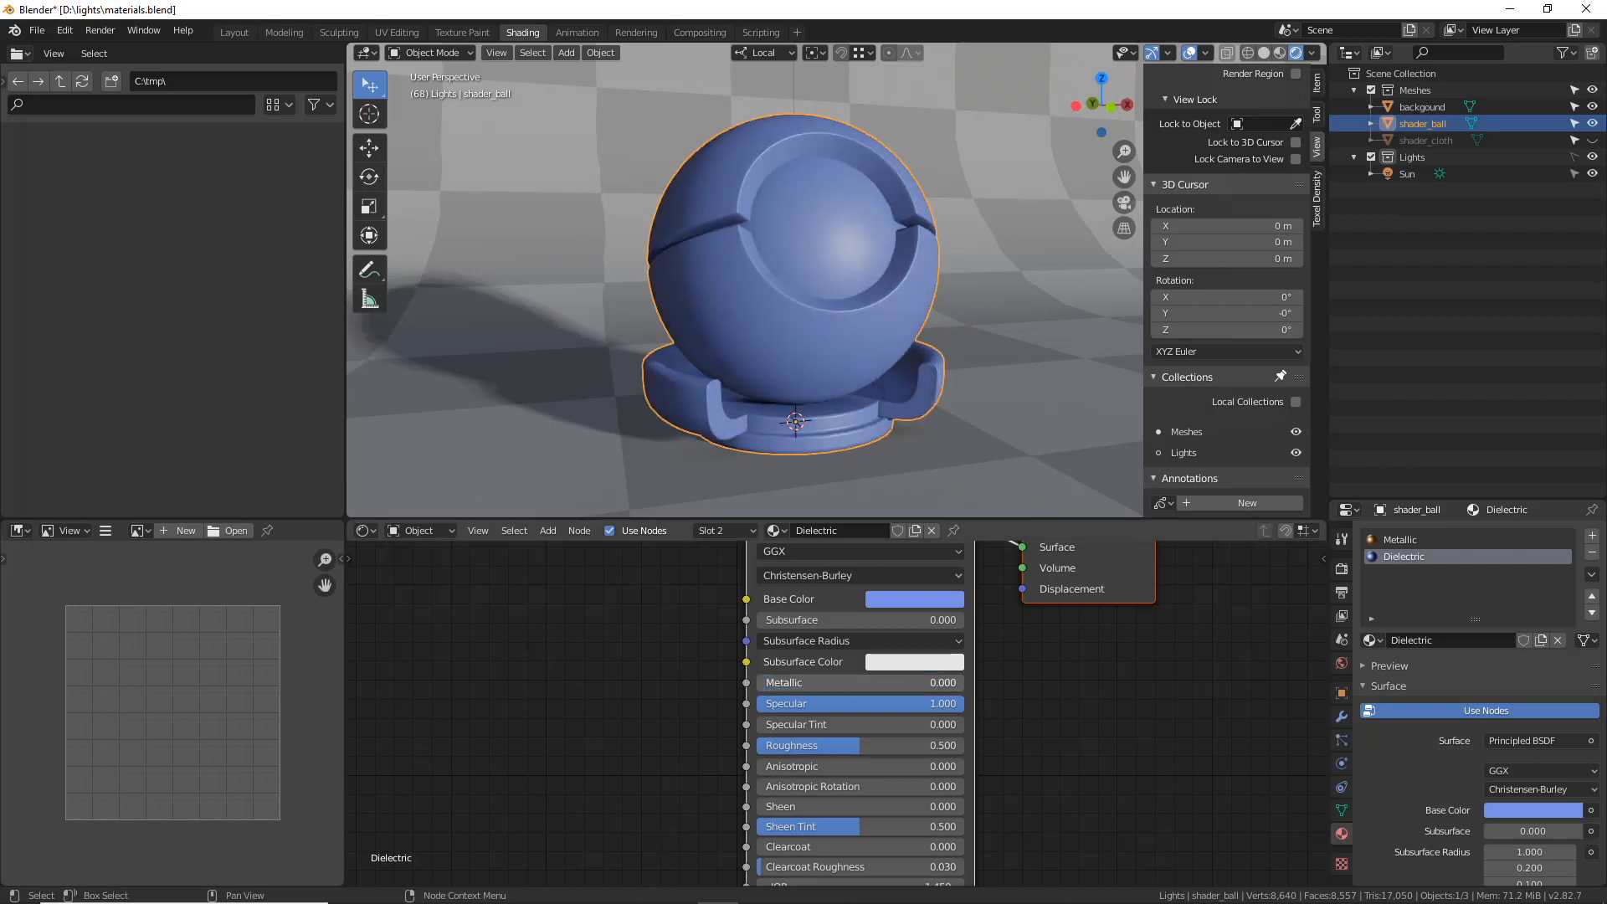
{"action": "middle_click_drag", "start_coordinate": [921, 350], "coordinate": [949, 343]}
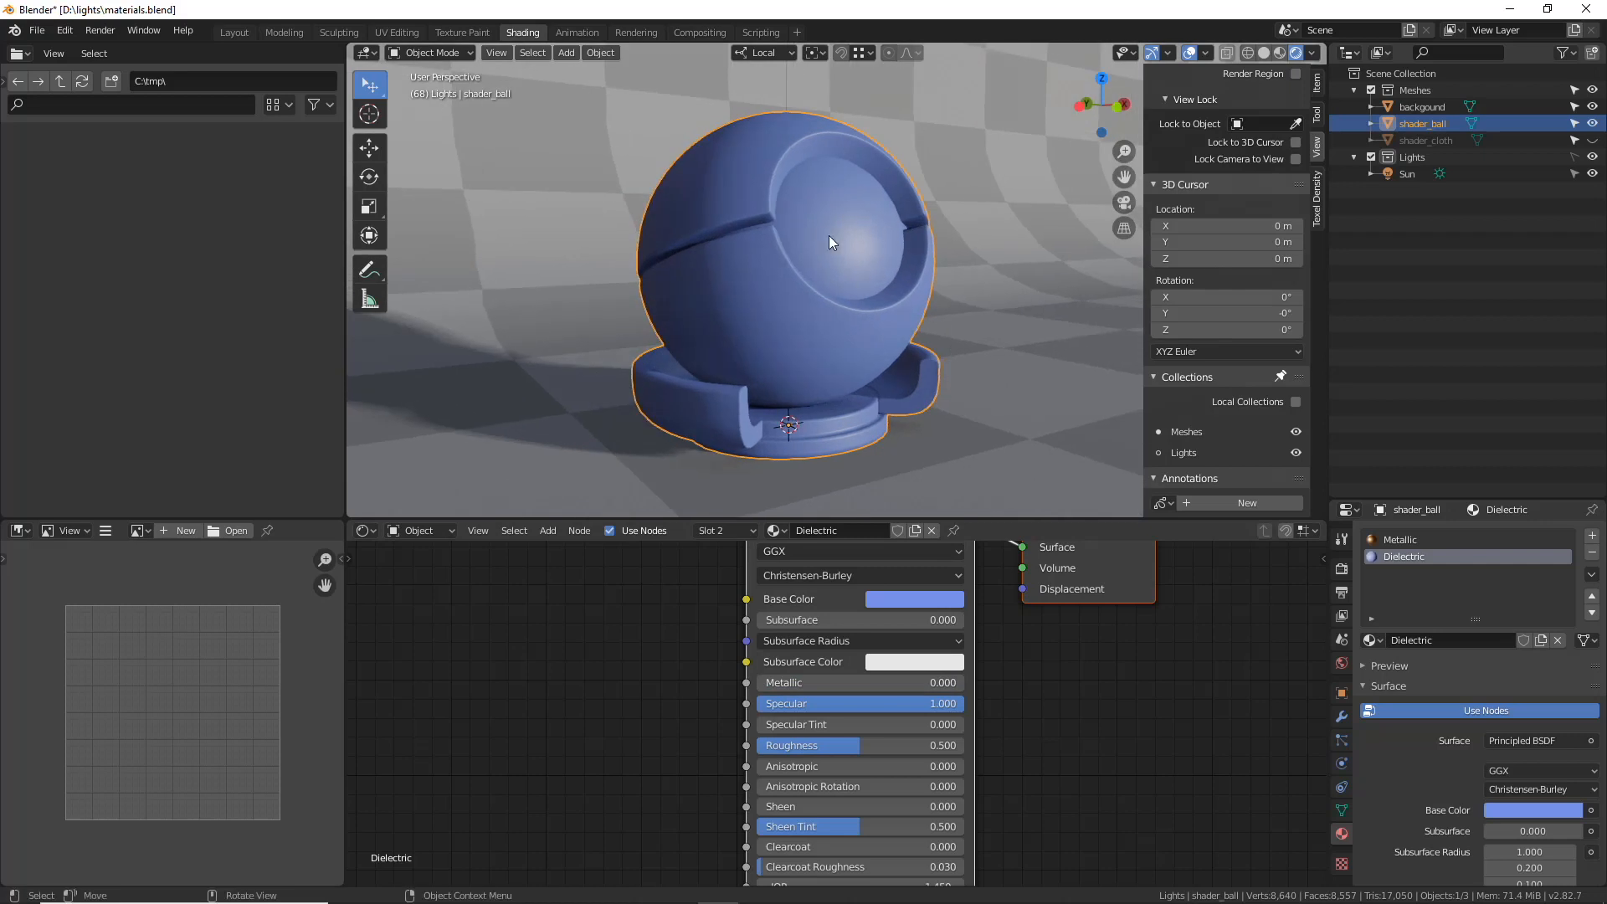
{"action": "middle_click_drag", "start_coordinate": [871, 253], "coordinate": [908, 285]}
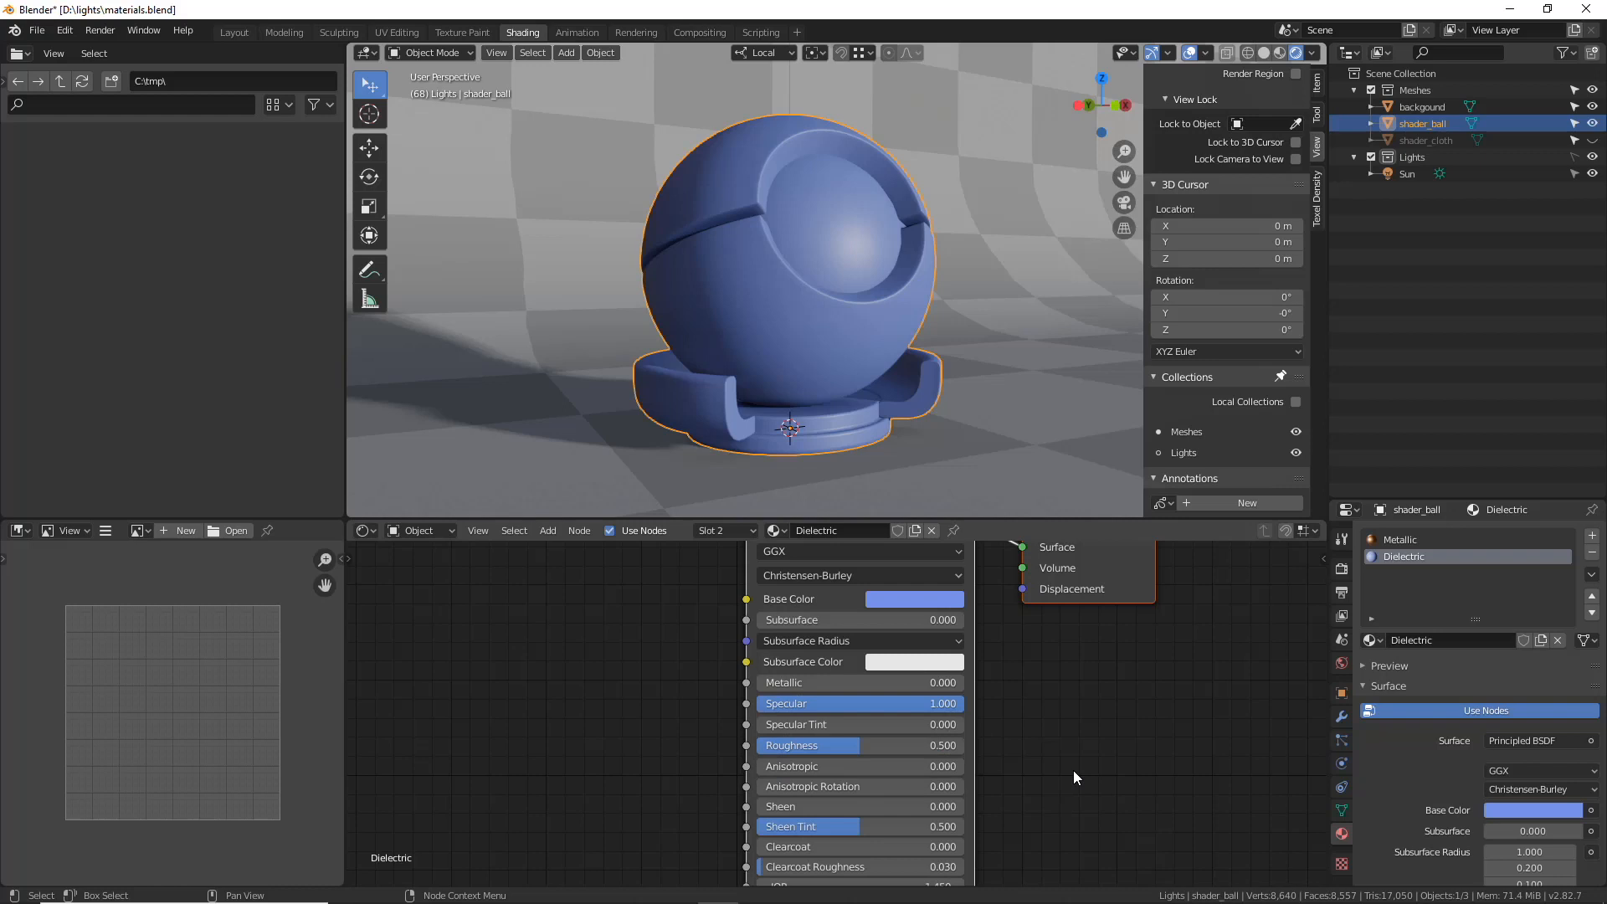
- Try Specular Tint at 1.000 on the blue ball and undo the change
{"action": "left_click_drag", "start_coordinate": [782, 724], "coordinate": [962, 724]}
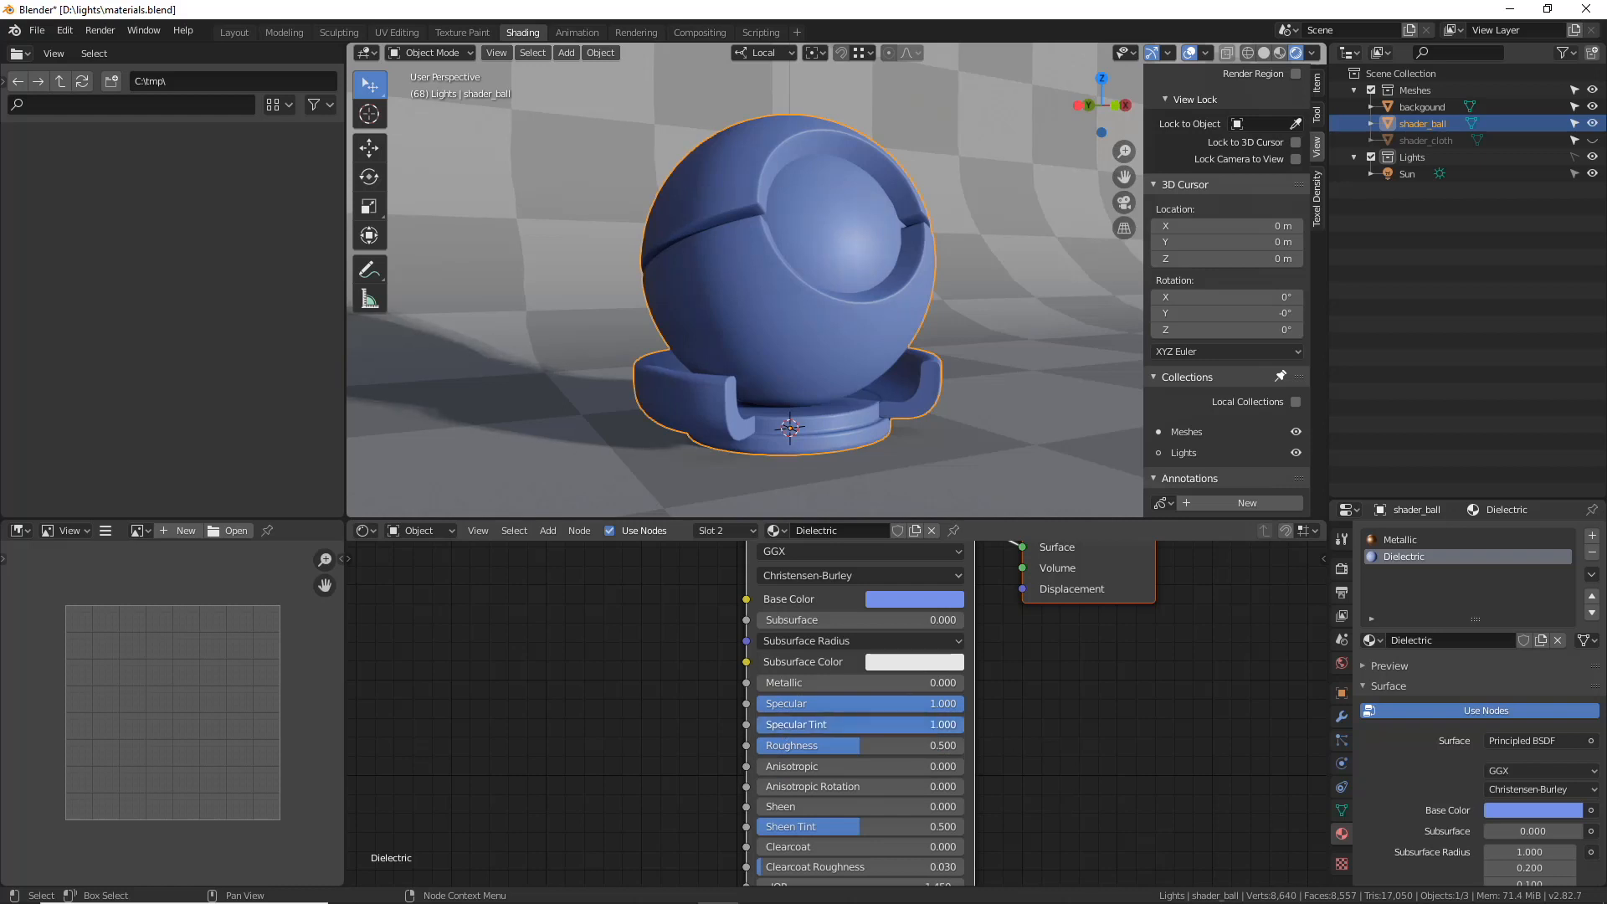
{"action": "middle_click_drag", "start_coordinate": [850, 424], "coordinate": [805, 420]}
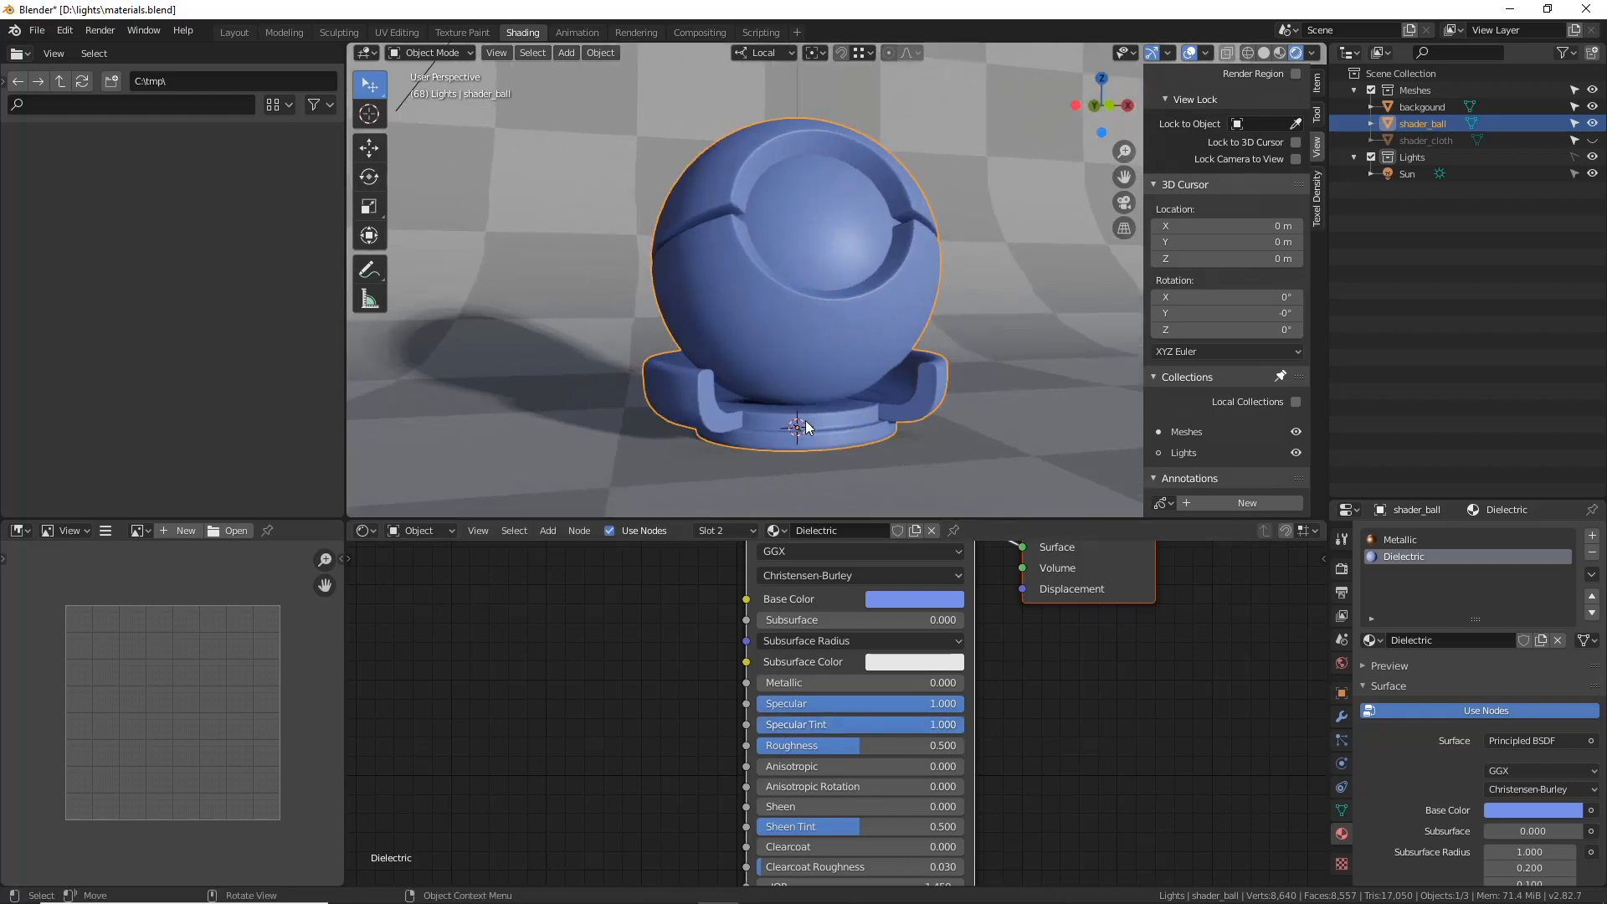
{"action": "key", "text": "ctrl+z"}
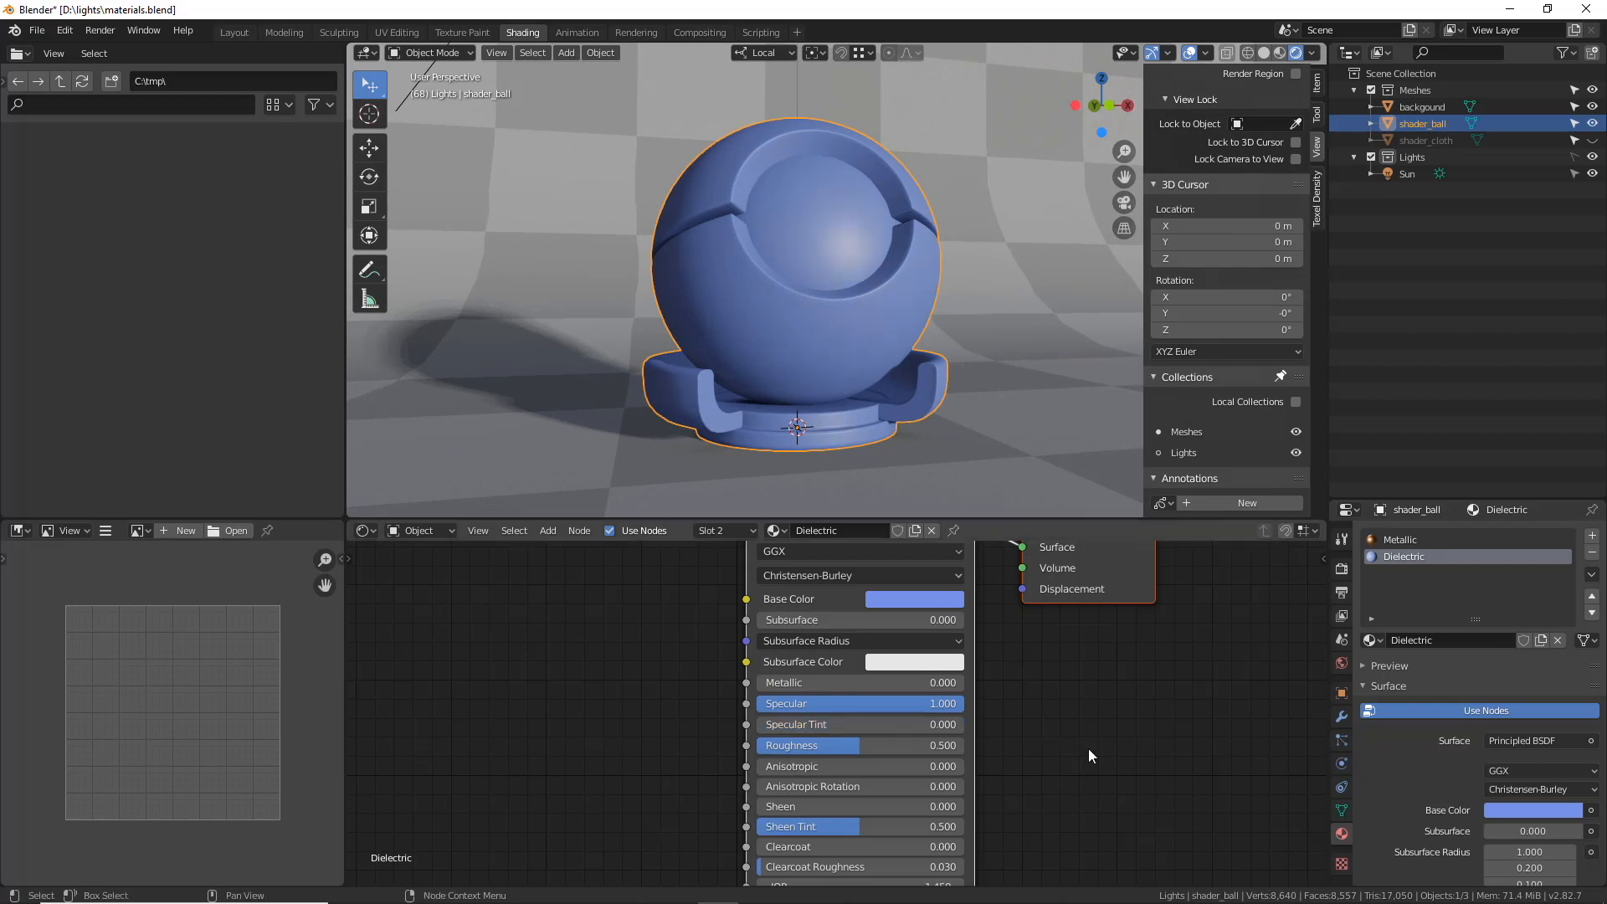
- Lower the Dielectric material's Roughness to 0.000 and examine the glossy reflections from a low angle
{"action": "scroll", "coordinate": [1089, 737], "scroll_direction": "down", "scroll_amount": 3, "text": "shift"}
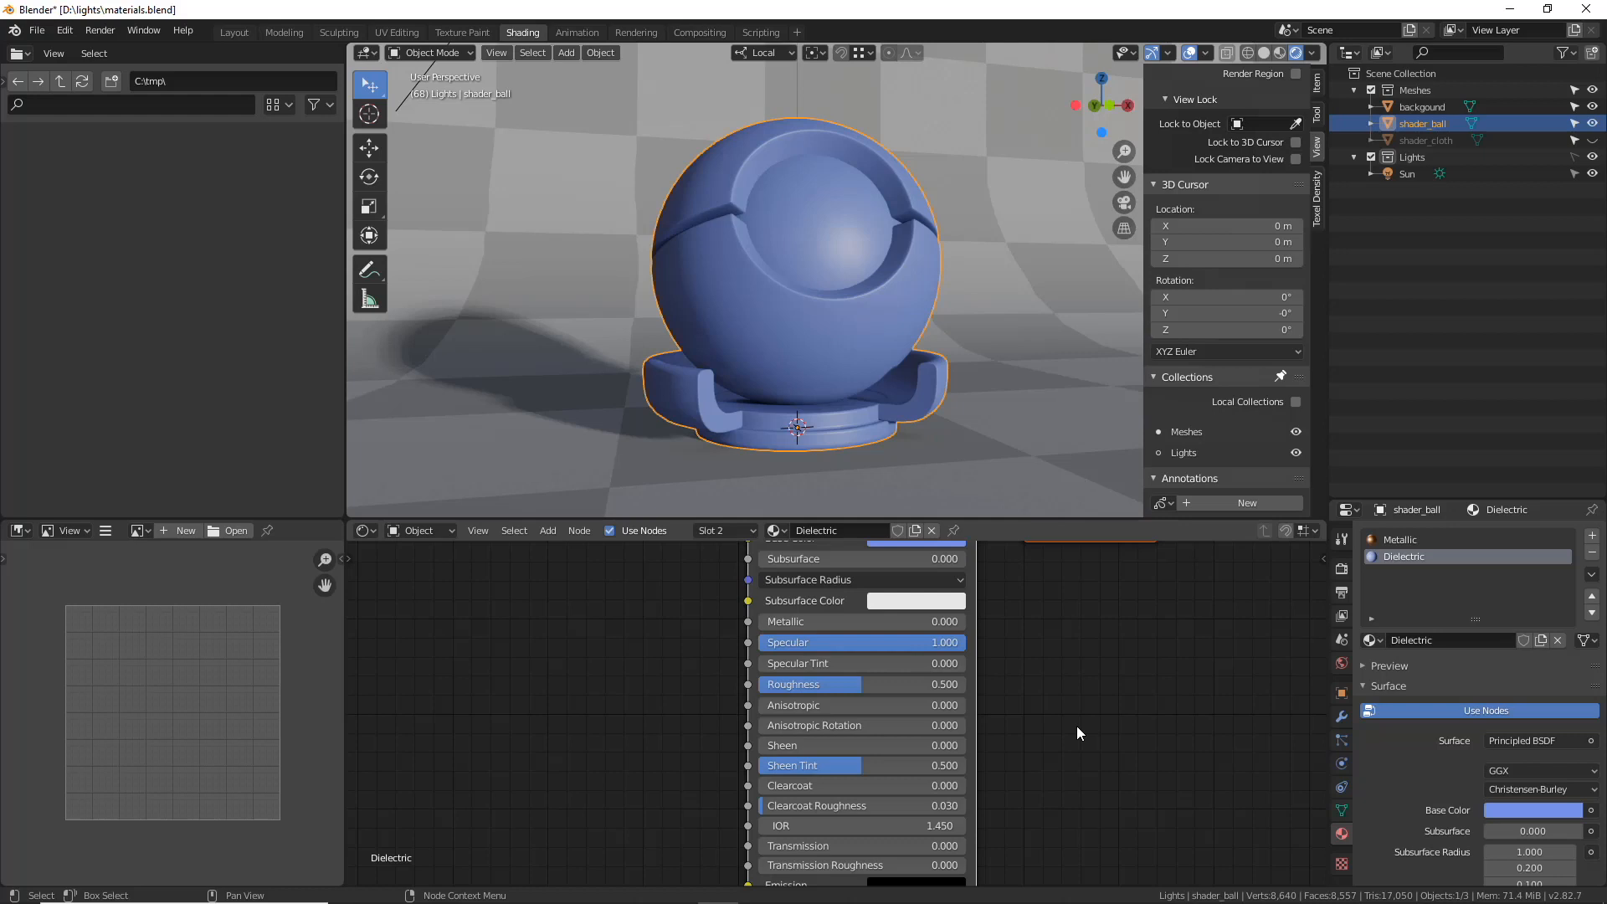
{"action": "left_click_drag", "start_coordinate": [858, 683], "coordinate": [753, 683]}
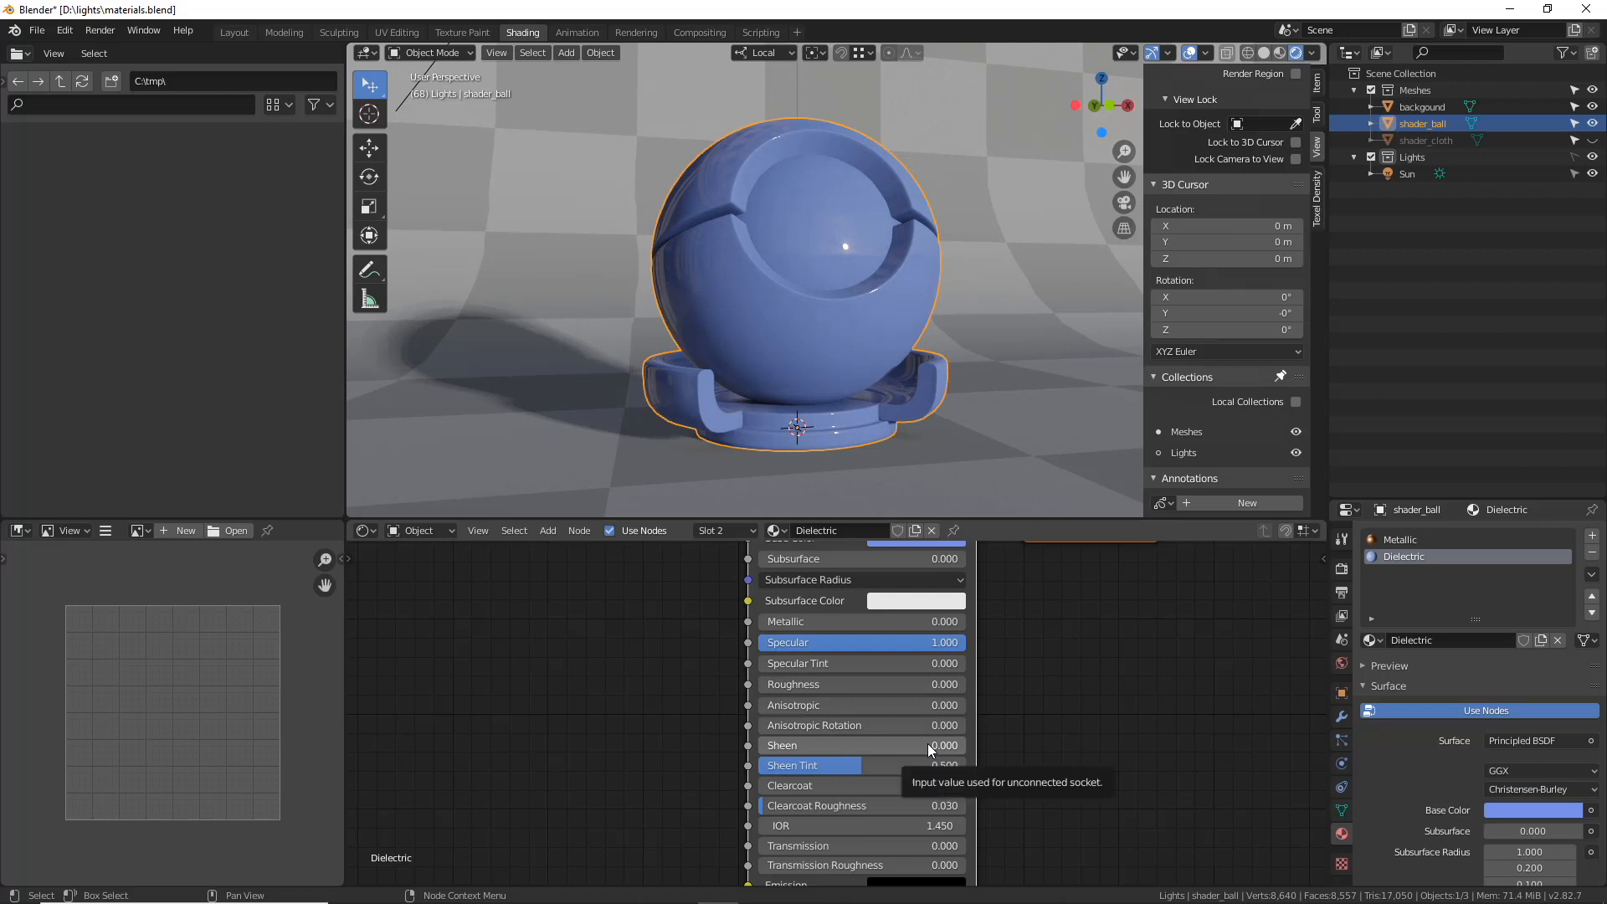
{"action": "middle_click_drag", "start_coordinate": [865, 462], "coordinate": [988, 290]}
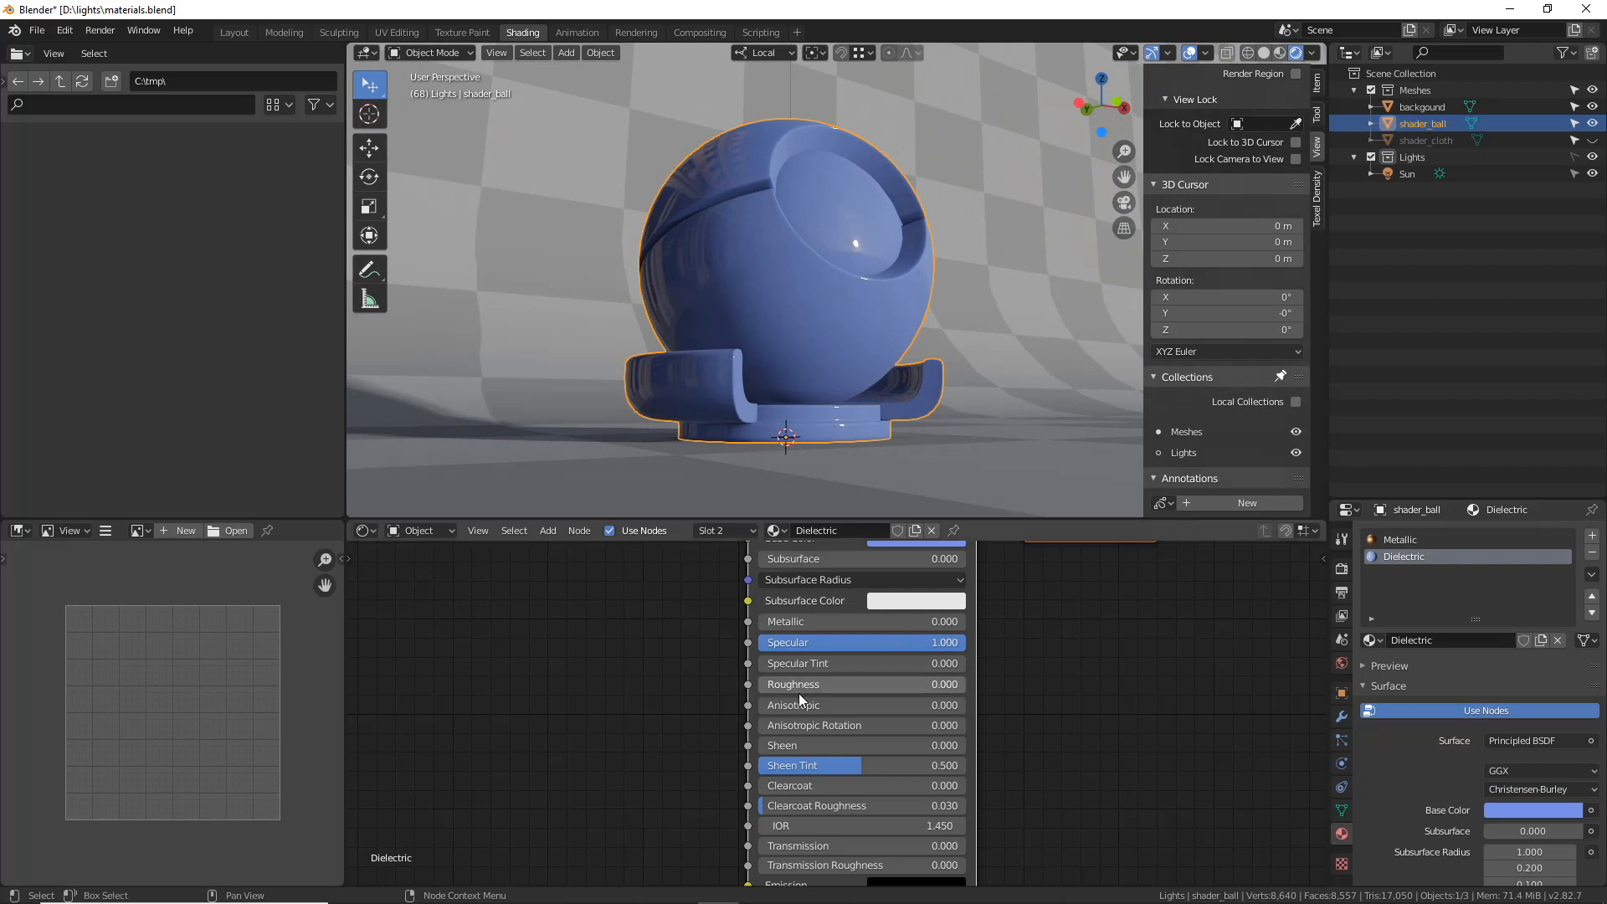
- Raise the Dielectric material's Roughness to 1.000 and view the ball's matte surface from another angle
{"action": "left_click_drag", "start_coordinate": [798, 688], "coordinate": [965, 688]}
{"action": "middle_click_drag", "start_coordinate": [893, 151], "coordinate": [859, 171]}
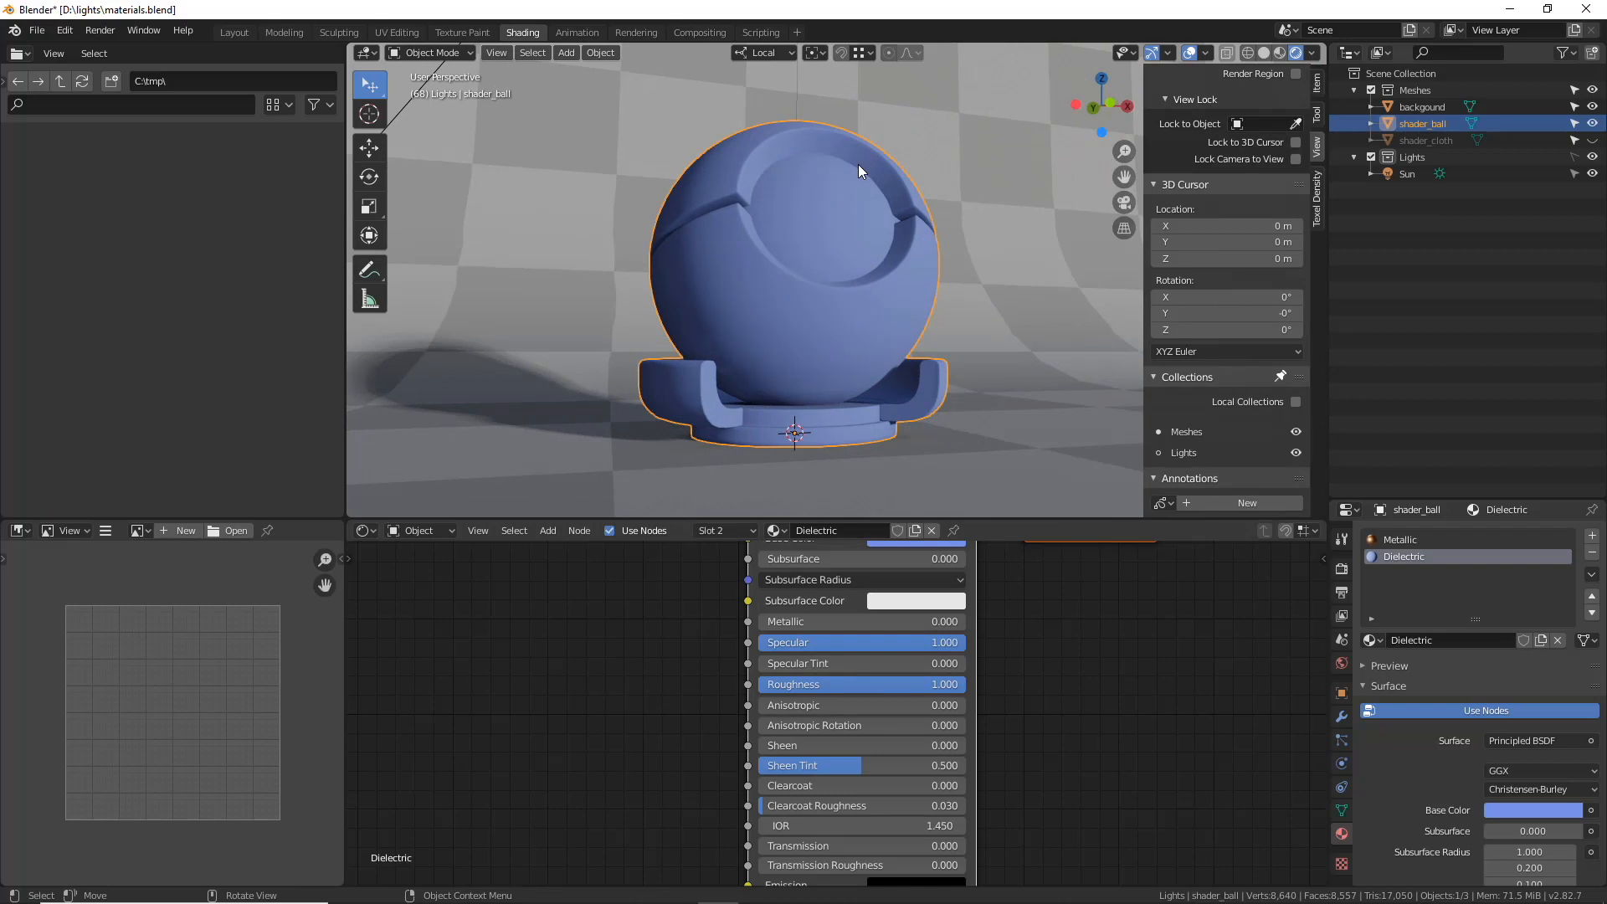
{"action": "middle_click_drag", "start_coordinate": [984, 756], "coordinate": [991, 673]}
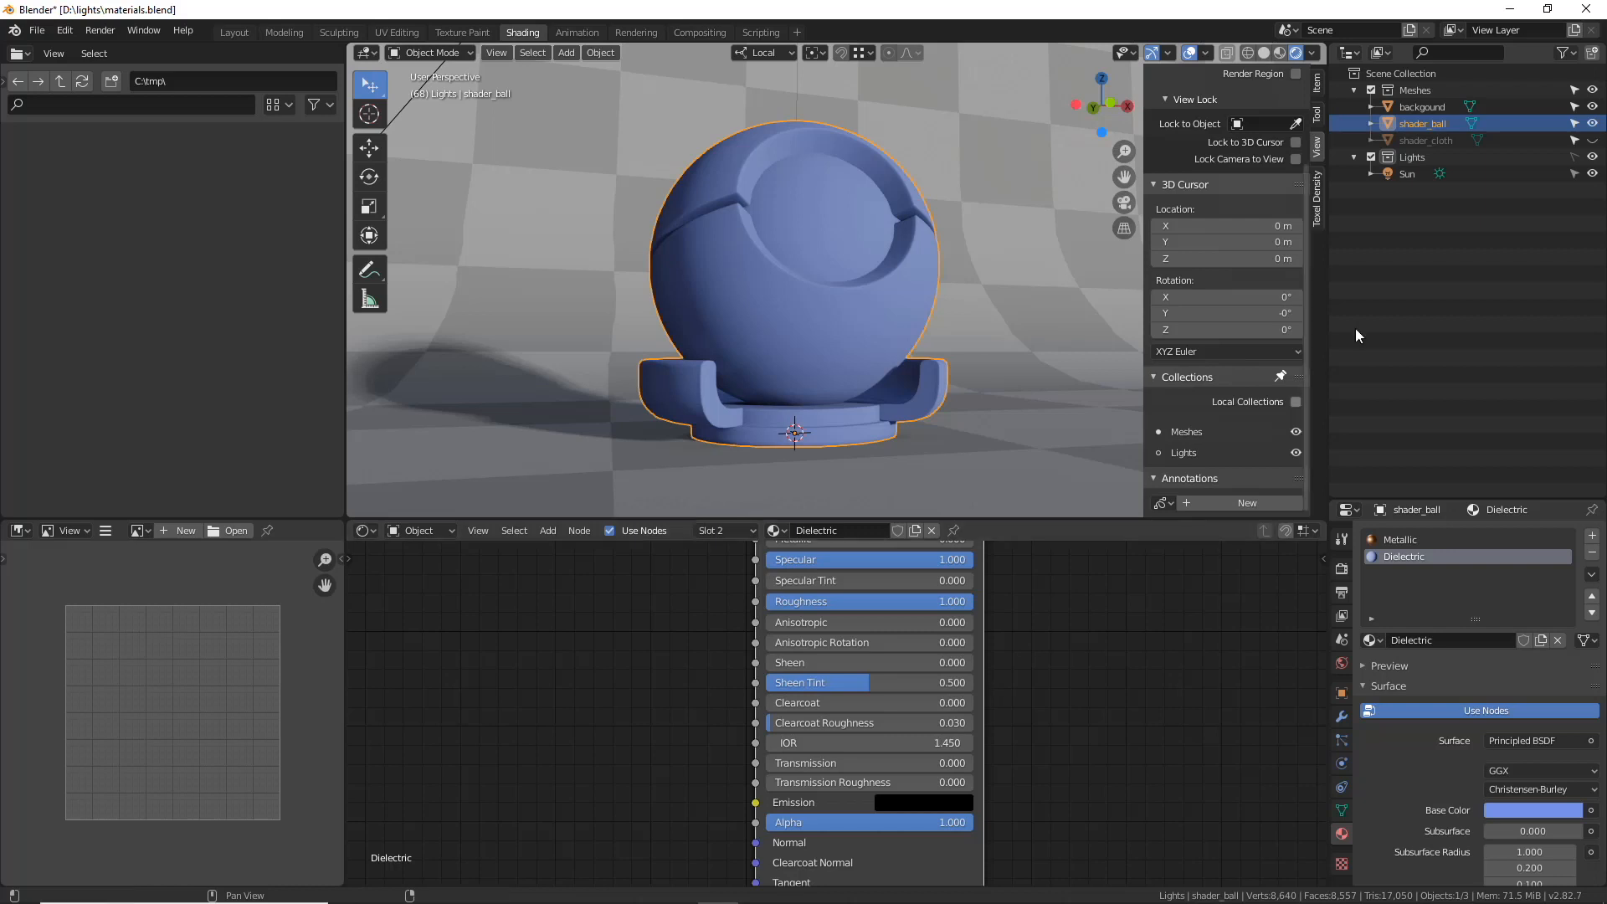
- Hide shader_ball, show shader_cloth in its place and apply the existing Dielectric material to the cloth
{"action": "left_click", "coordinate": [1592, 123]}
{"action": "left_click", "coordinate": [1592, 140]}
{"action": "middle_click_drag", "start_coordinate": [845, 239], "coordinate": [887, 245]}
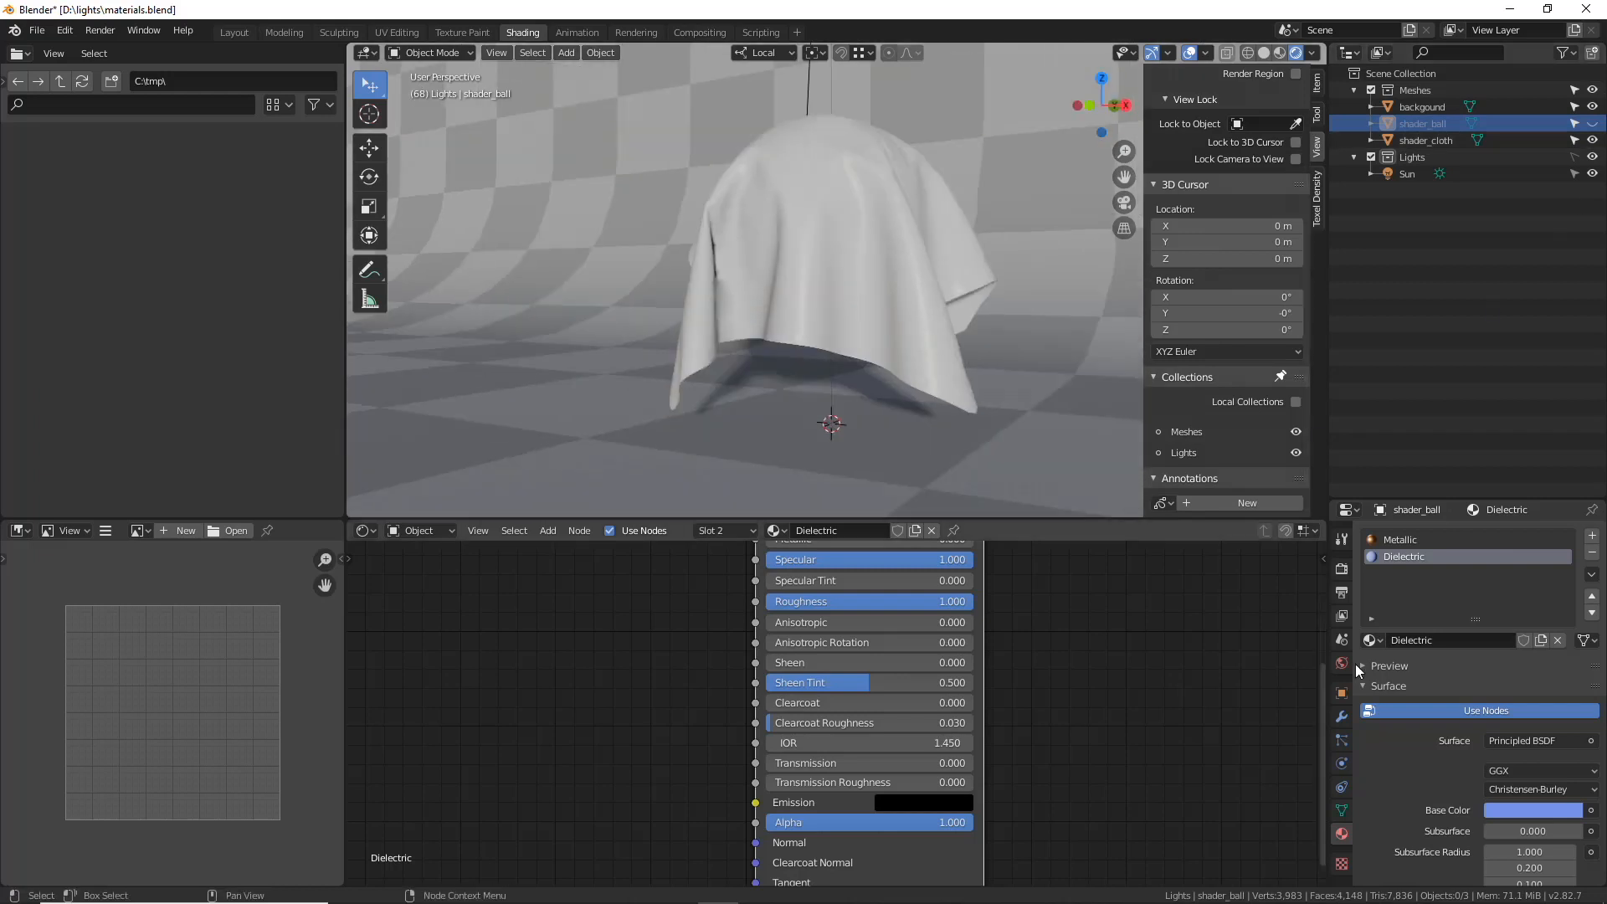
{"action": "left_click", "coordinate": [792, 253]}
{"action": "left_click", "coordinate": [1371, 608]}
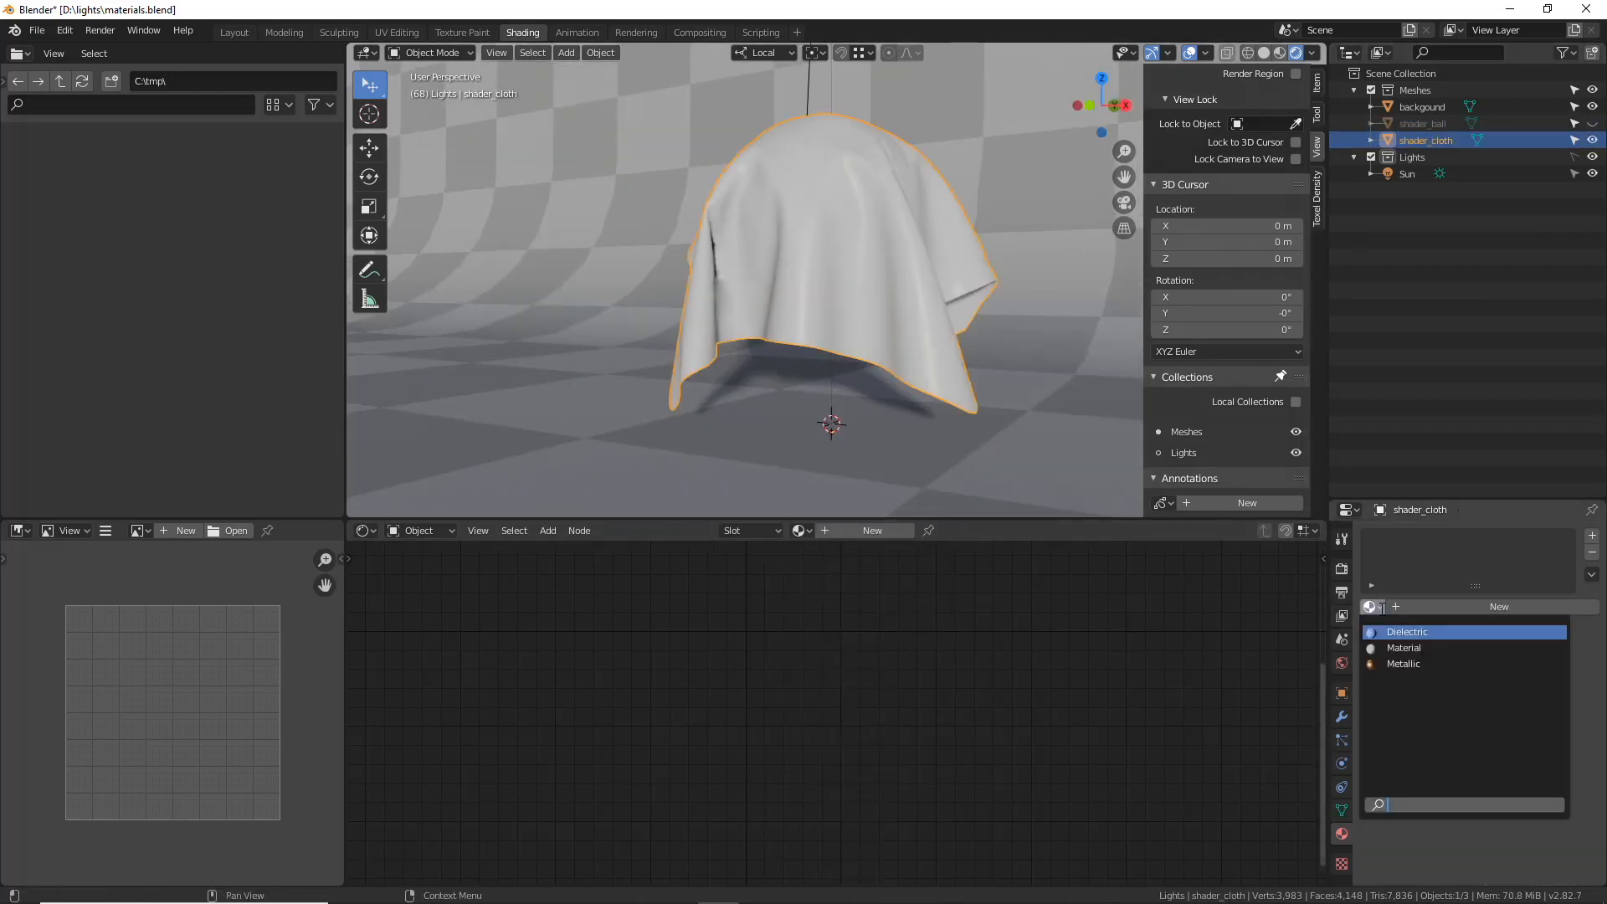
{"action": "left_click", "coordinate": [1414, 632]}
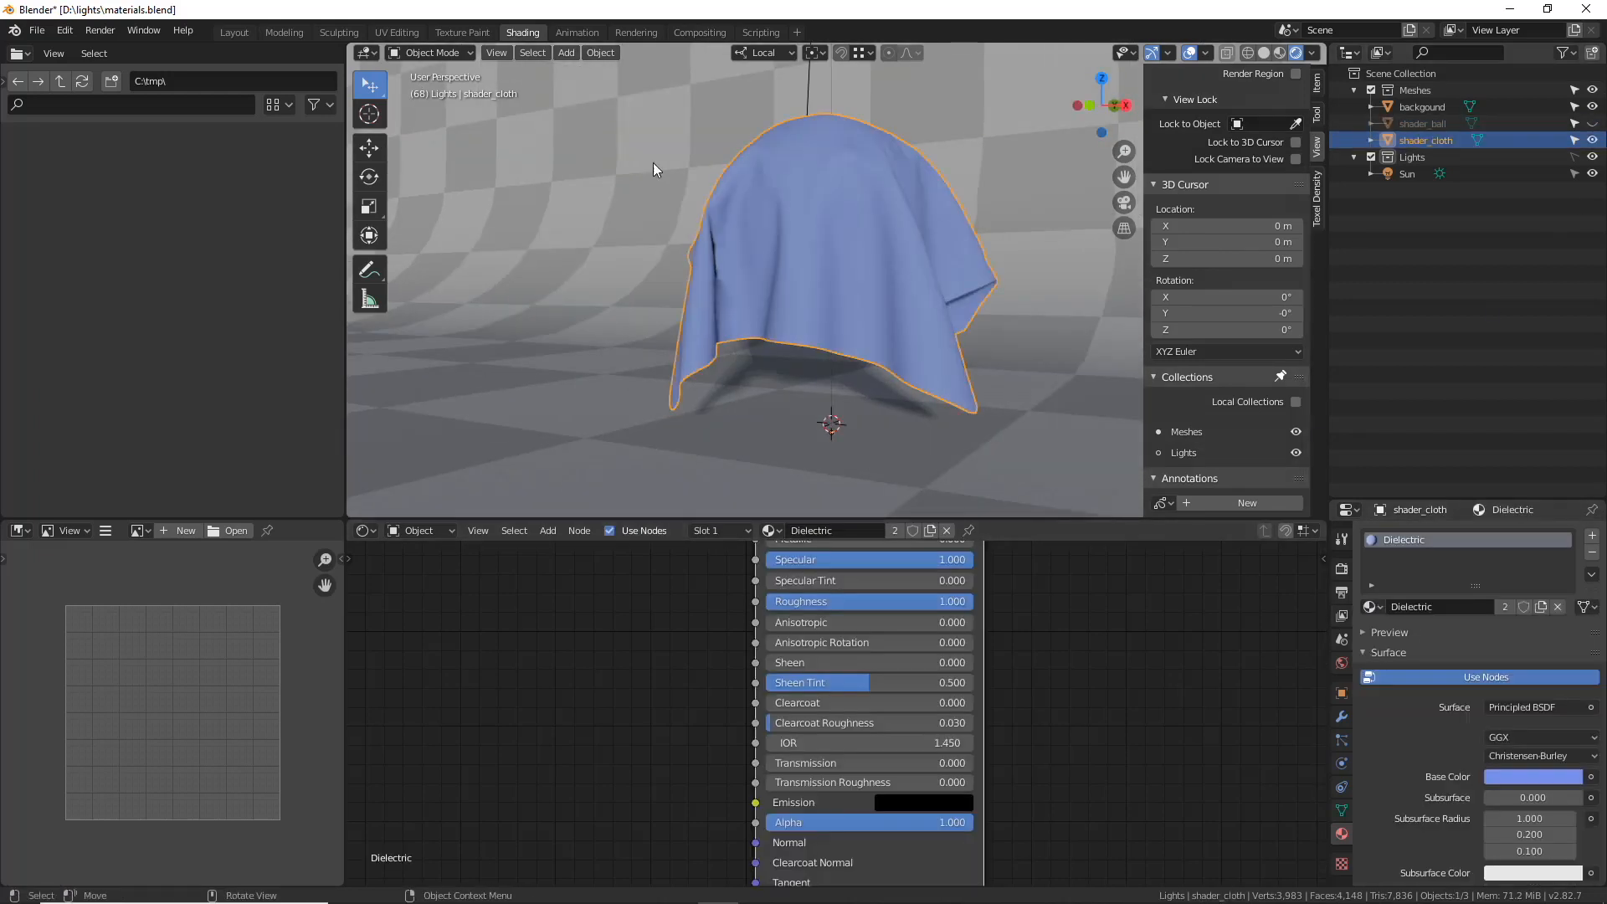
- Set the Dielectric material's Sheen to 1.000 while viewing the cloth's folds up close
{"action": "middle_click_drag", "start_coordinate": [653, 162], "coordinate": [904, 201]}
{"action": "middle_click_drag", "start_coordinate": [1133, 660], "coordinate": [1129, 748]}
{"action": "middle_click_drag", "start_coordinate": [956, 256], "coordinate": [943, 273]}
{"action": "middle_click_drag", "start_coordinate": [949, 371], "coordinate": [930, 393]}
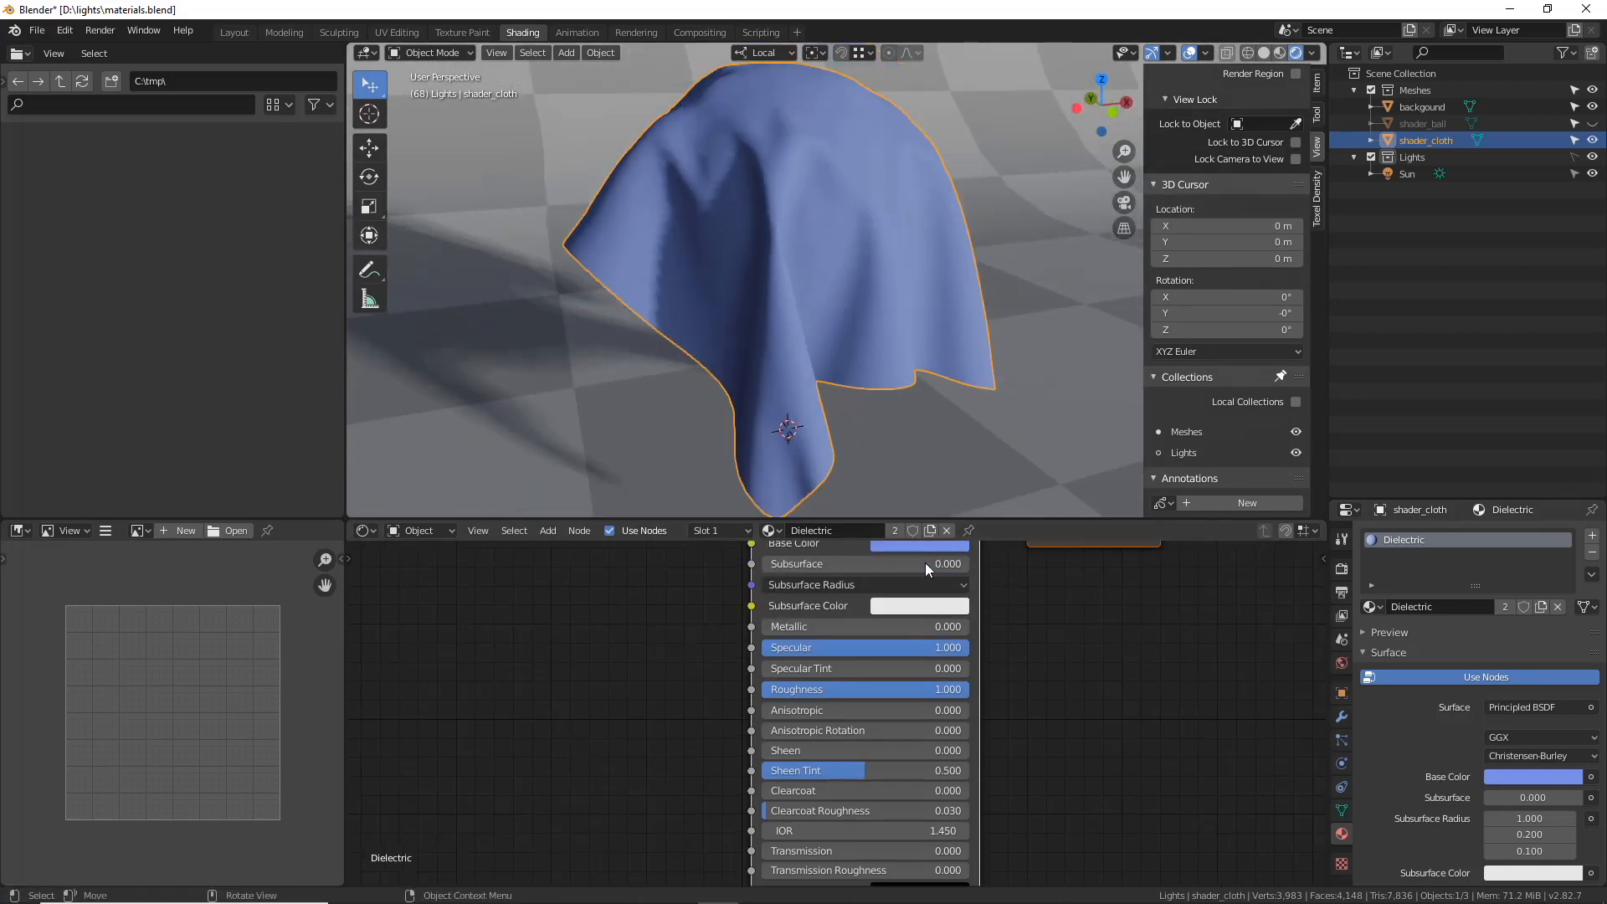
{"action": "left_click_drag", "start_coordinate": [797, 752], "coordinate": [954, 750]}
- Darken the Dielectric material's Base Color to a deep navy blue and check the sheen on the cloth
{"action": "middle_click_drag", "start_coordinate": [951, 724], "coordinate": [960, 760]}
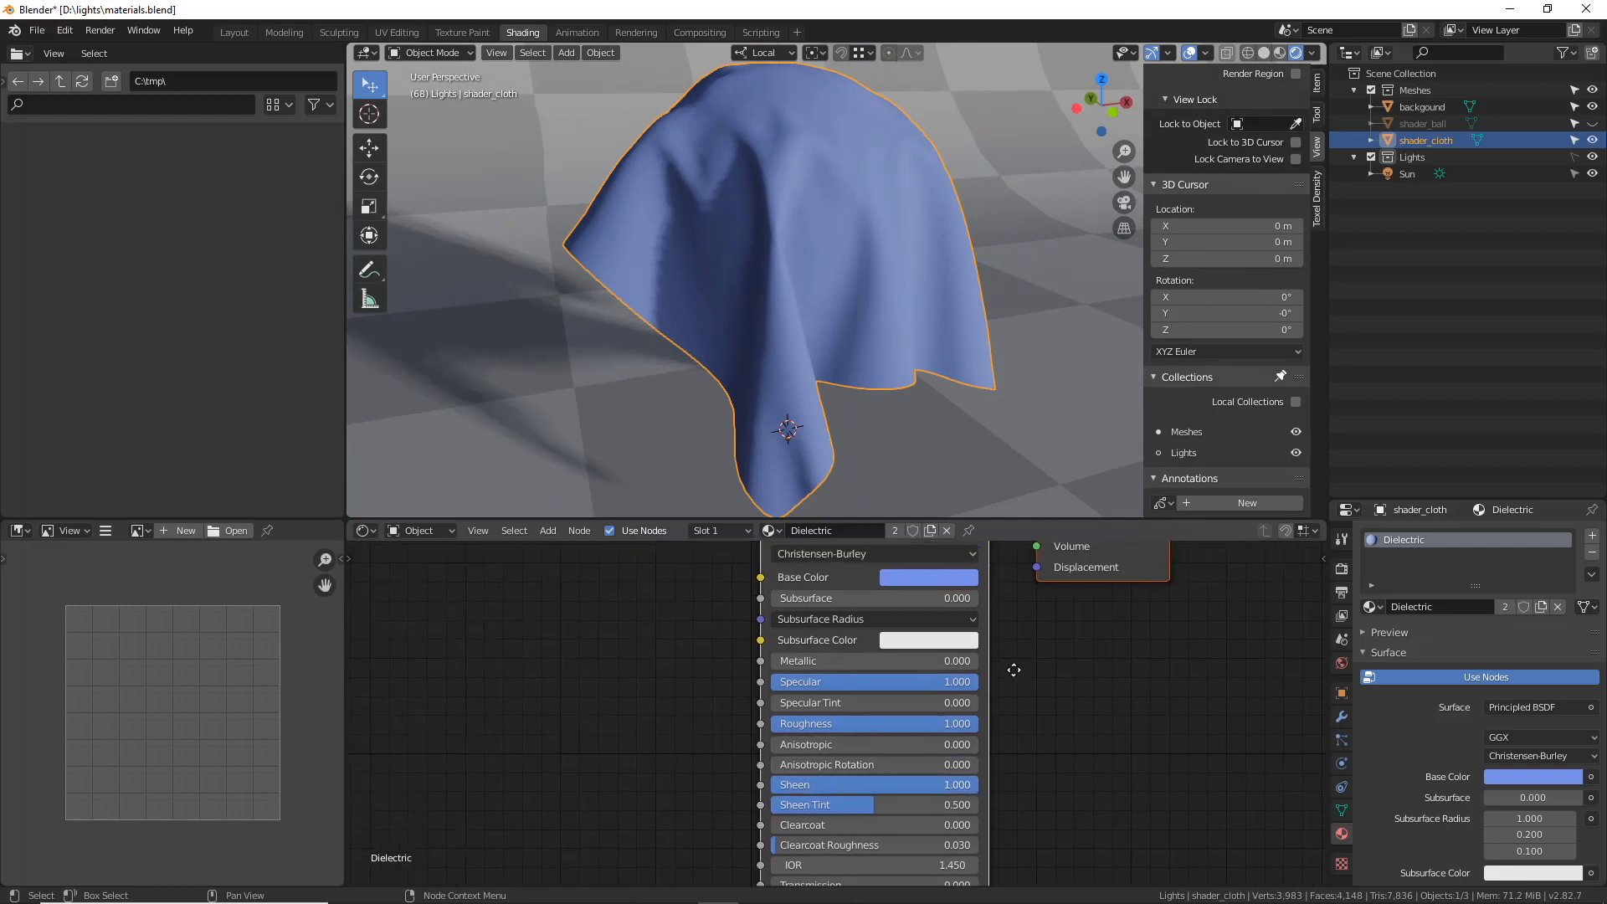
{"action": "left_click", "coordinate": [916, 578]}
{"action": "left_click_drag", "start_coordinate": [1052, 319], "coordinate": [1044, 383]}
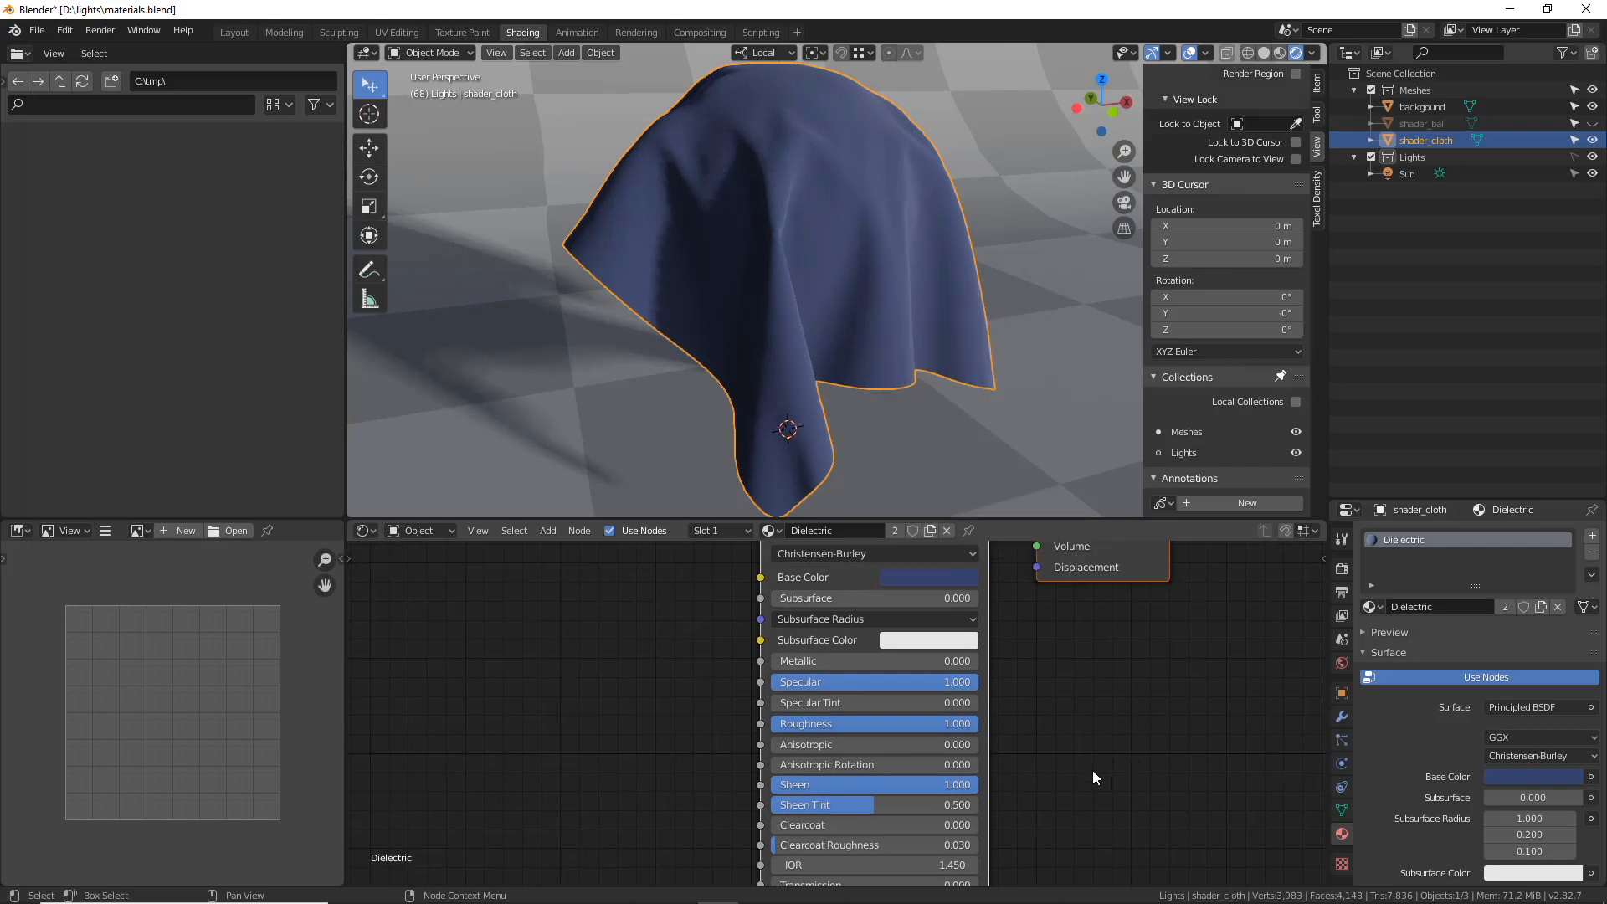
{"action": "middle_click_drag", "start_coordinate": [1029, 588], "coordinate": [1022, 561]}
{"action": "mouse_move", "coordinate": [978, 296]}
{"action": "middle_mouse_down"}
{"action": "mouse_move", "coordinate": [882, 273]}
{"action": "mouse_move", "coordinate": [966, 290]}
{"action": "middle_mouse_up"}
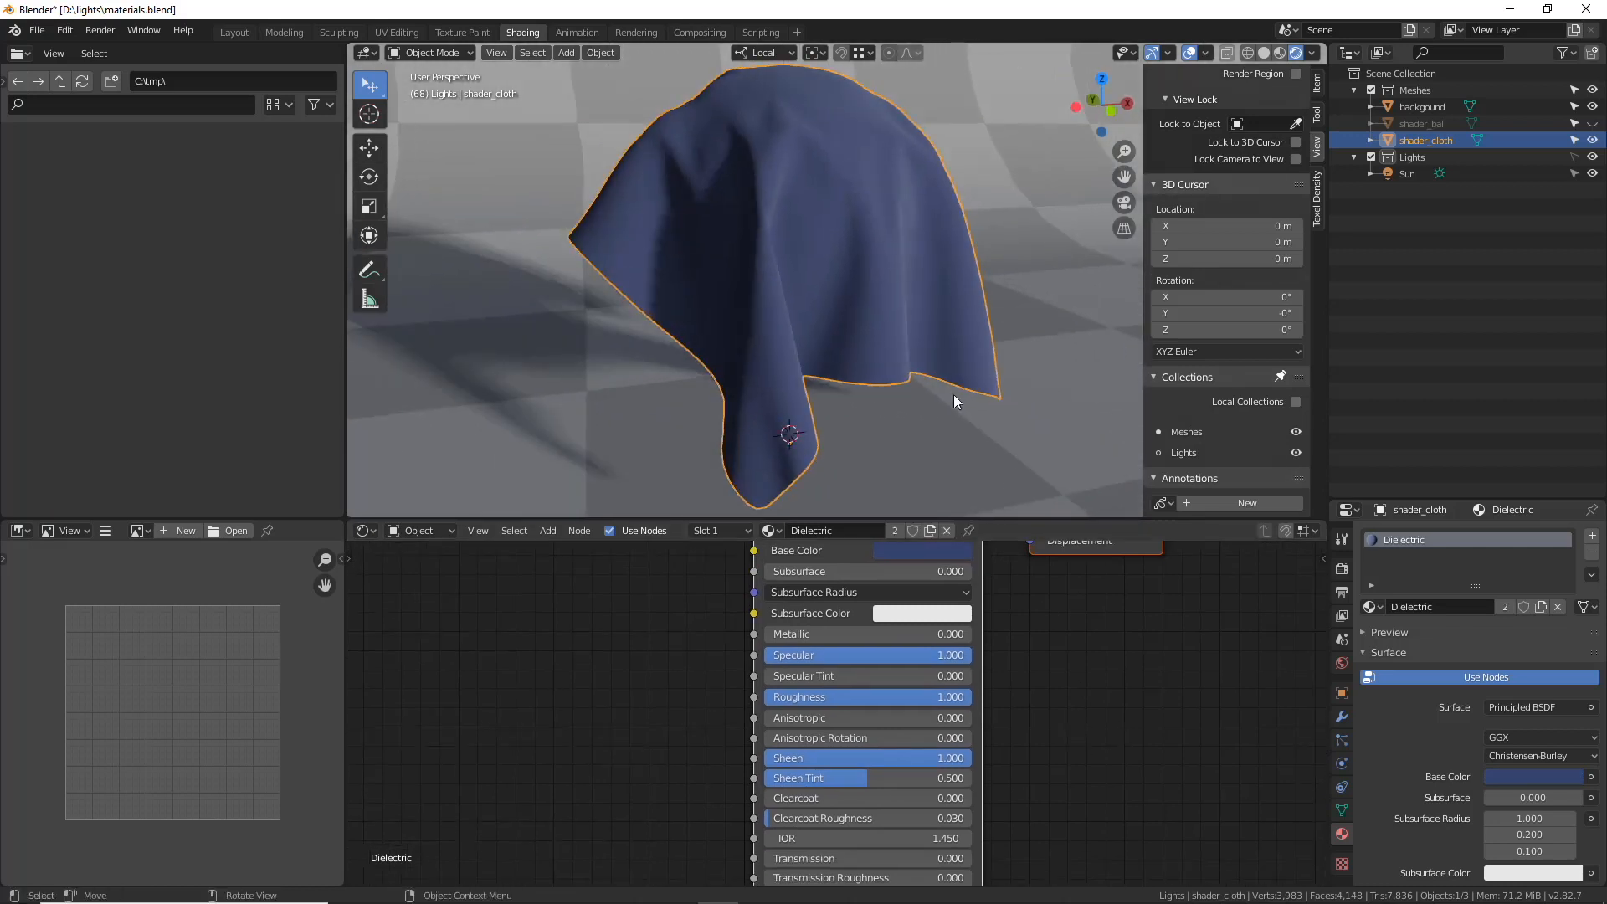
- Circle the sheen along the cloth's fold with an annotation, try Sheen Tint at 0.241, and undo both changes
{"action": "left_click_drag", "start_coordinate": [921, 757], "coordinate": [974, 764]}
{"action": "mouse_move", "coordinate": [904, 180]}
{"action": "left_mouse_down"}
{"action": "mouse_move", "coordinate": [929, 385]}
{"action": "mouse_move", "coordinate": [873, 261]}
{"action": "left_mouse_up"}
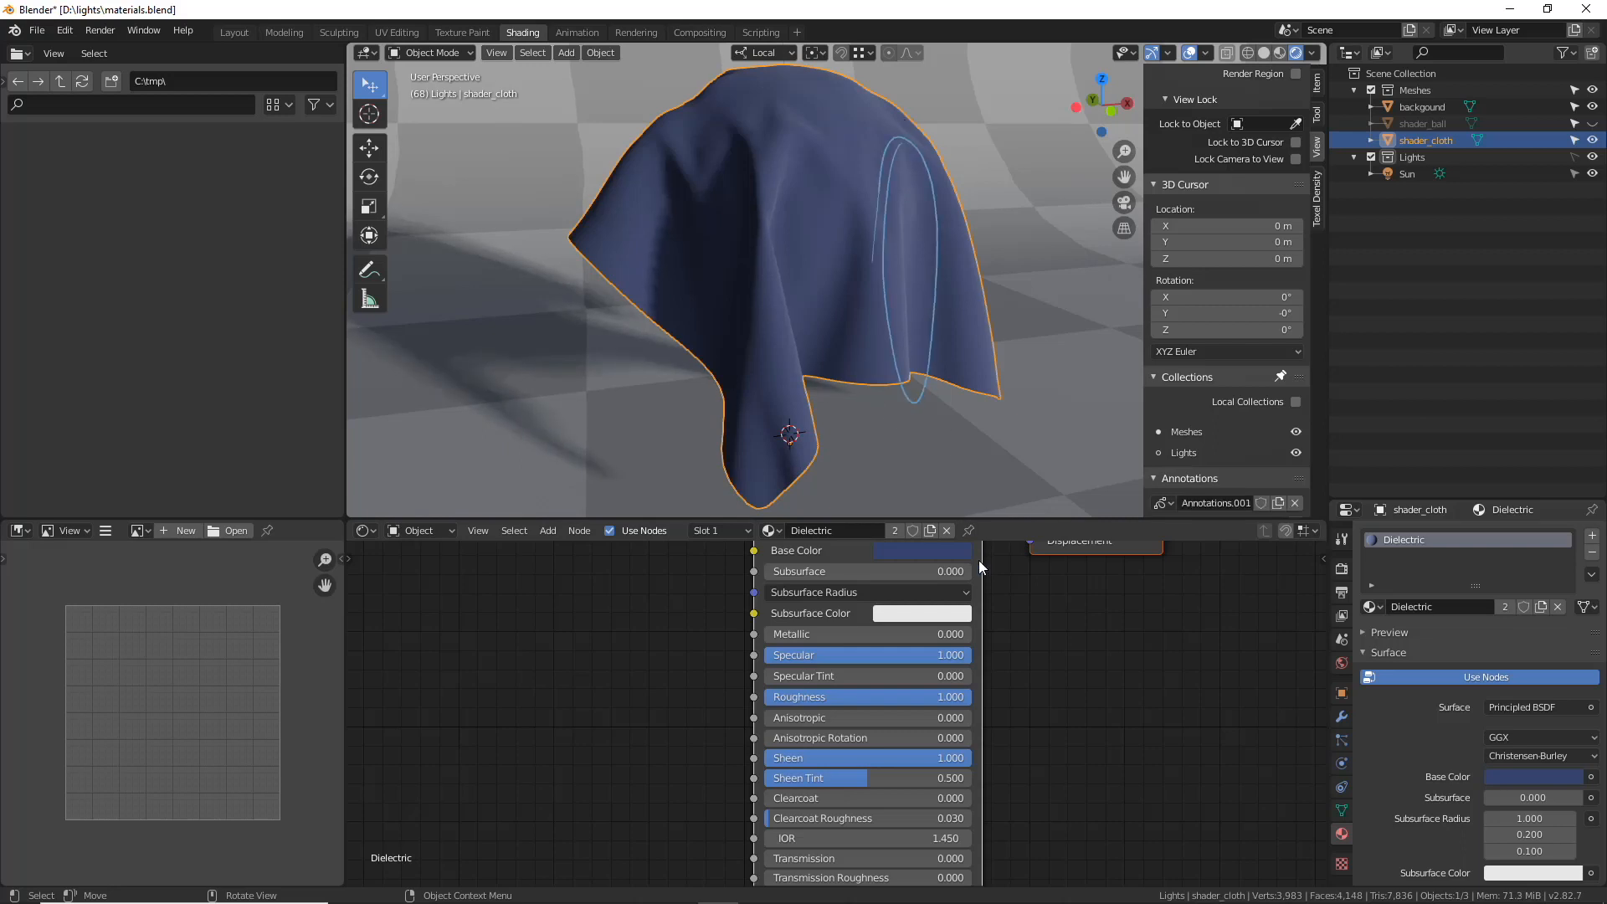
{"action": "mouse_move", "coordinate": [934, 760]}
{"action": "left_mouse_down"}
{"action": "mouse_move", "coordinate": [702, 802]}
{"action": "mouse_move", "coordinate": [1033, 817]}
{"action": "left_mouse_up"}
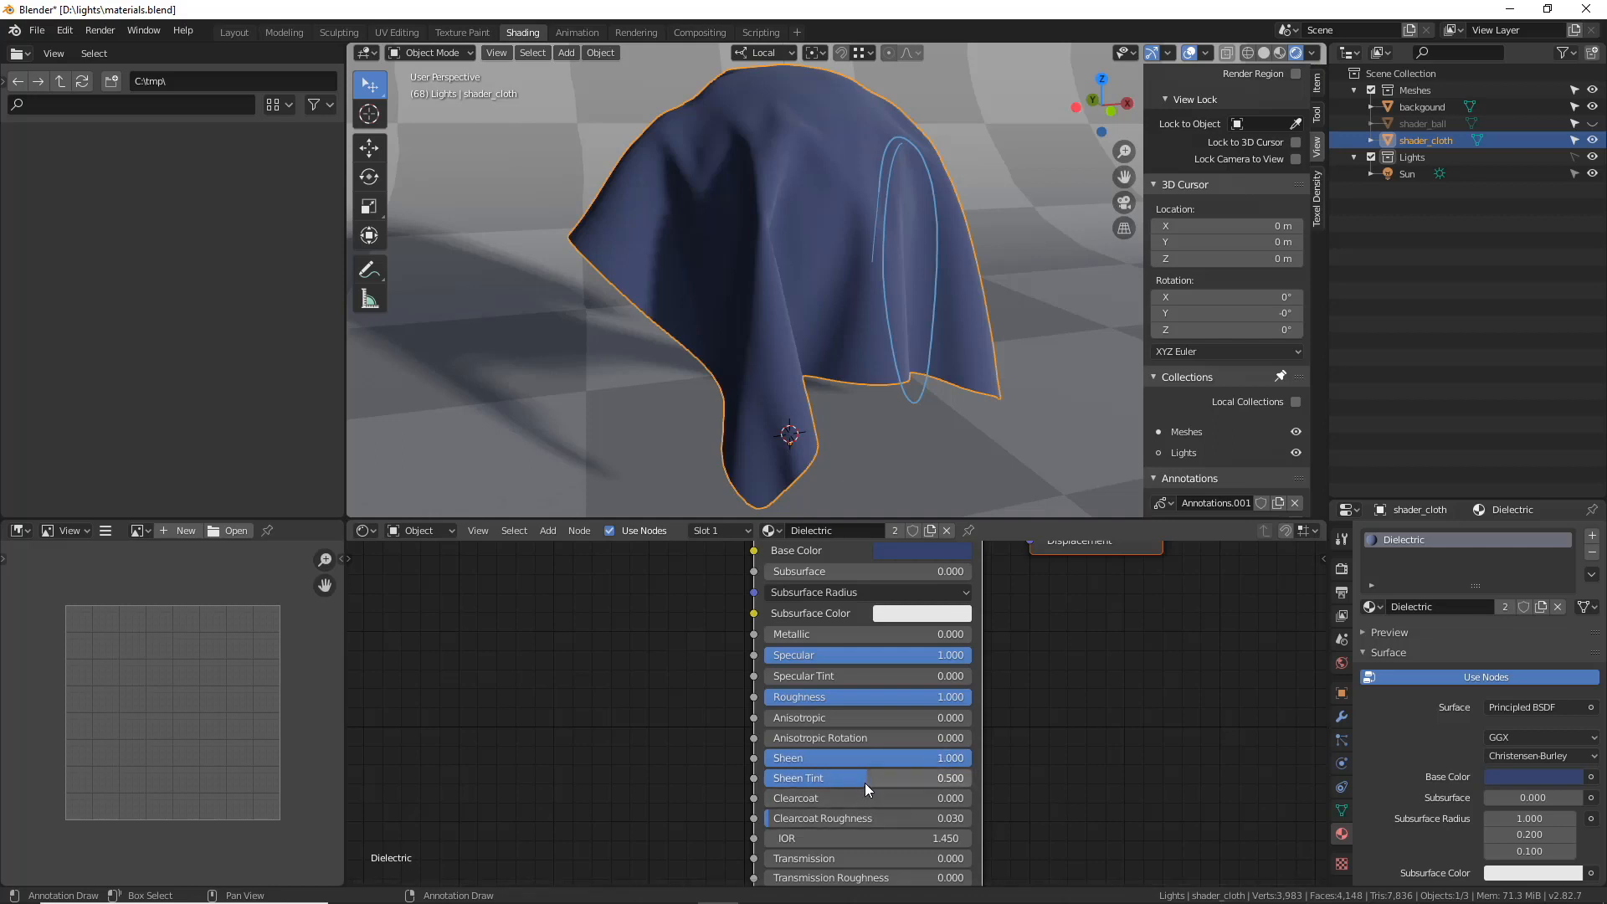
{"action": "left_click_drag", "start_coordinate": [963, 780], "coordinate": [801, 808]}
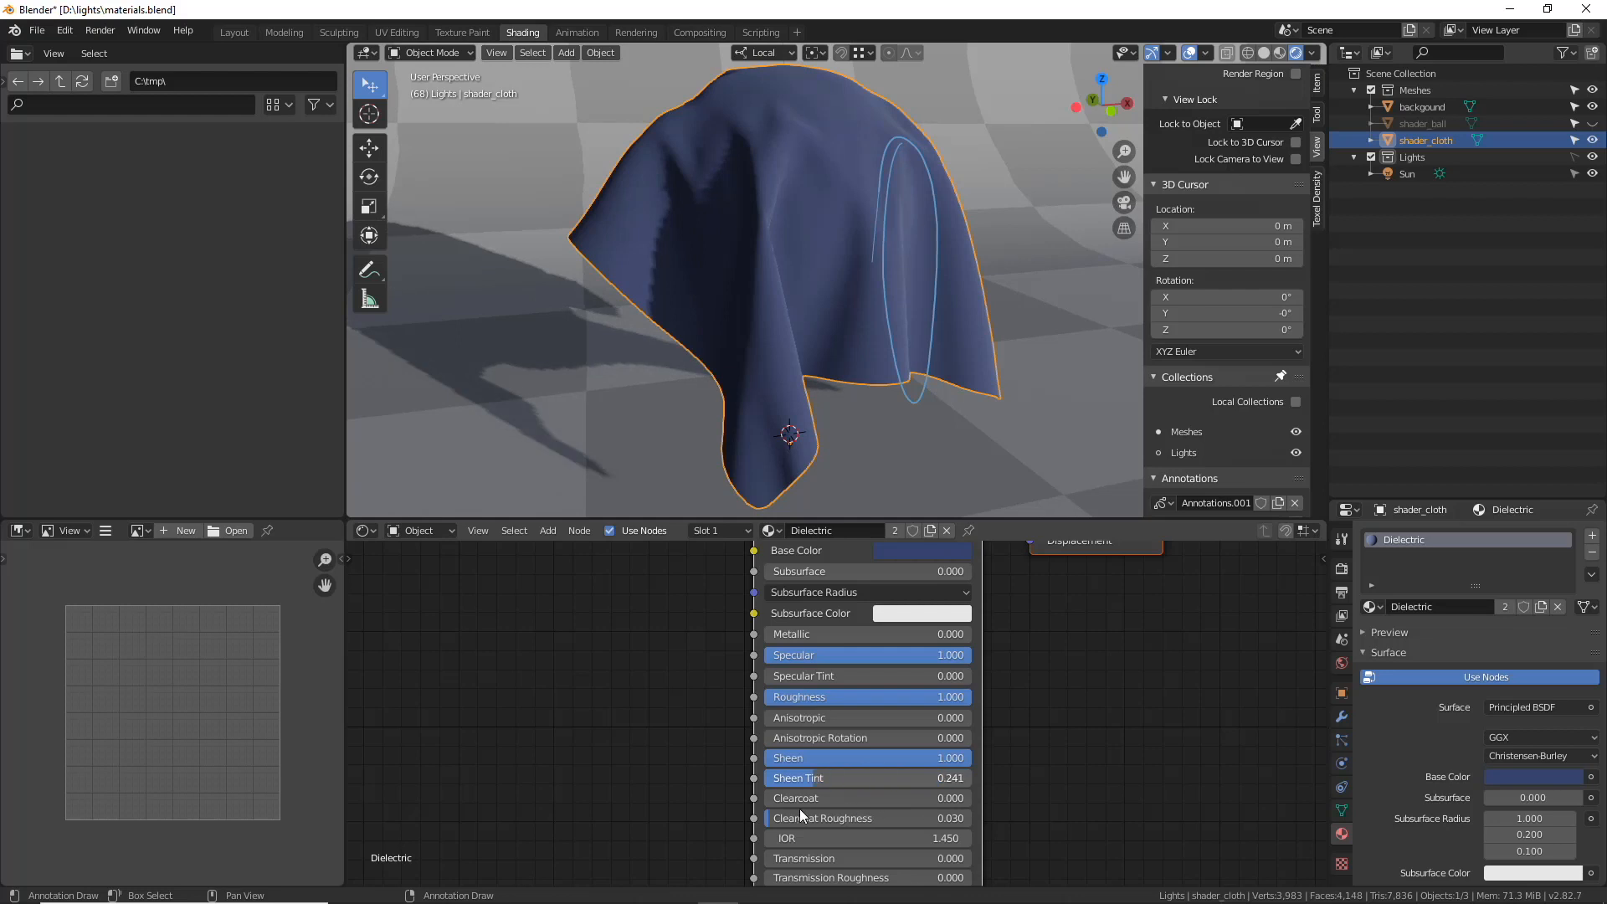
{"action": "key", "text": "ctrl+z"}
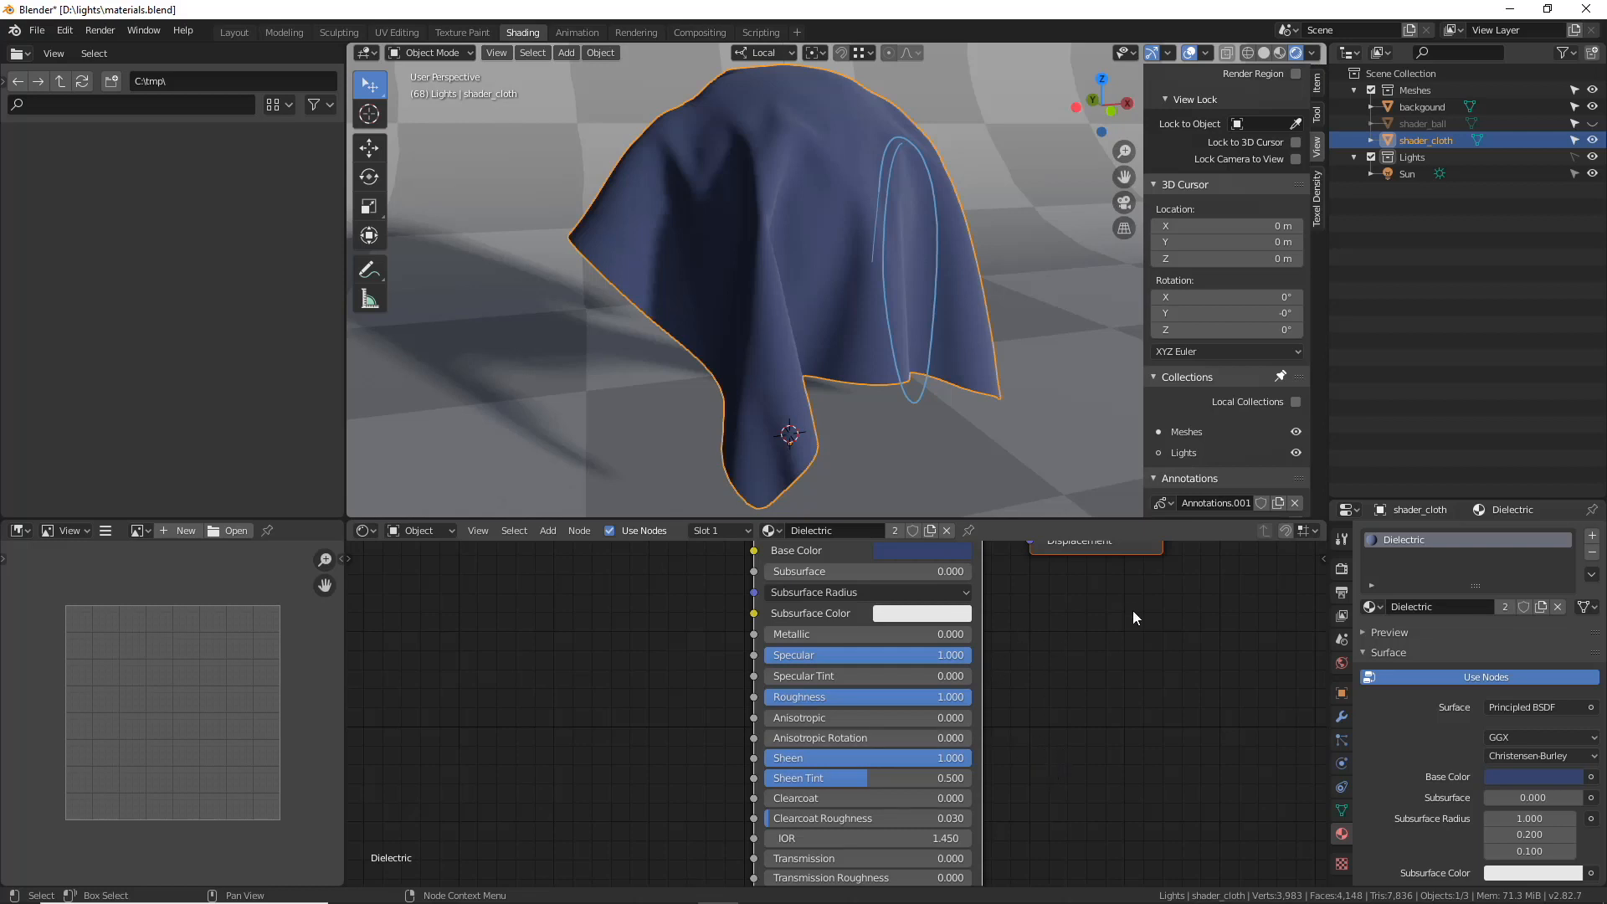
{"action": "key", "text": "ctrl+z"}
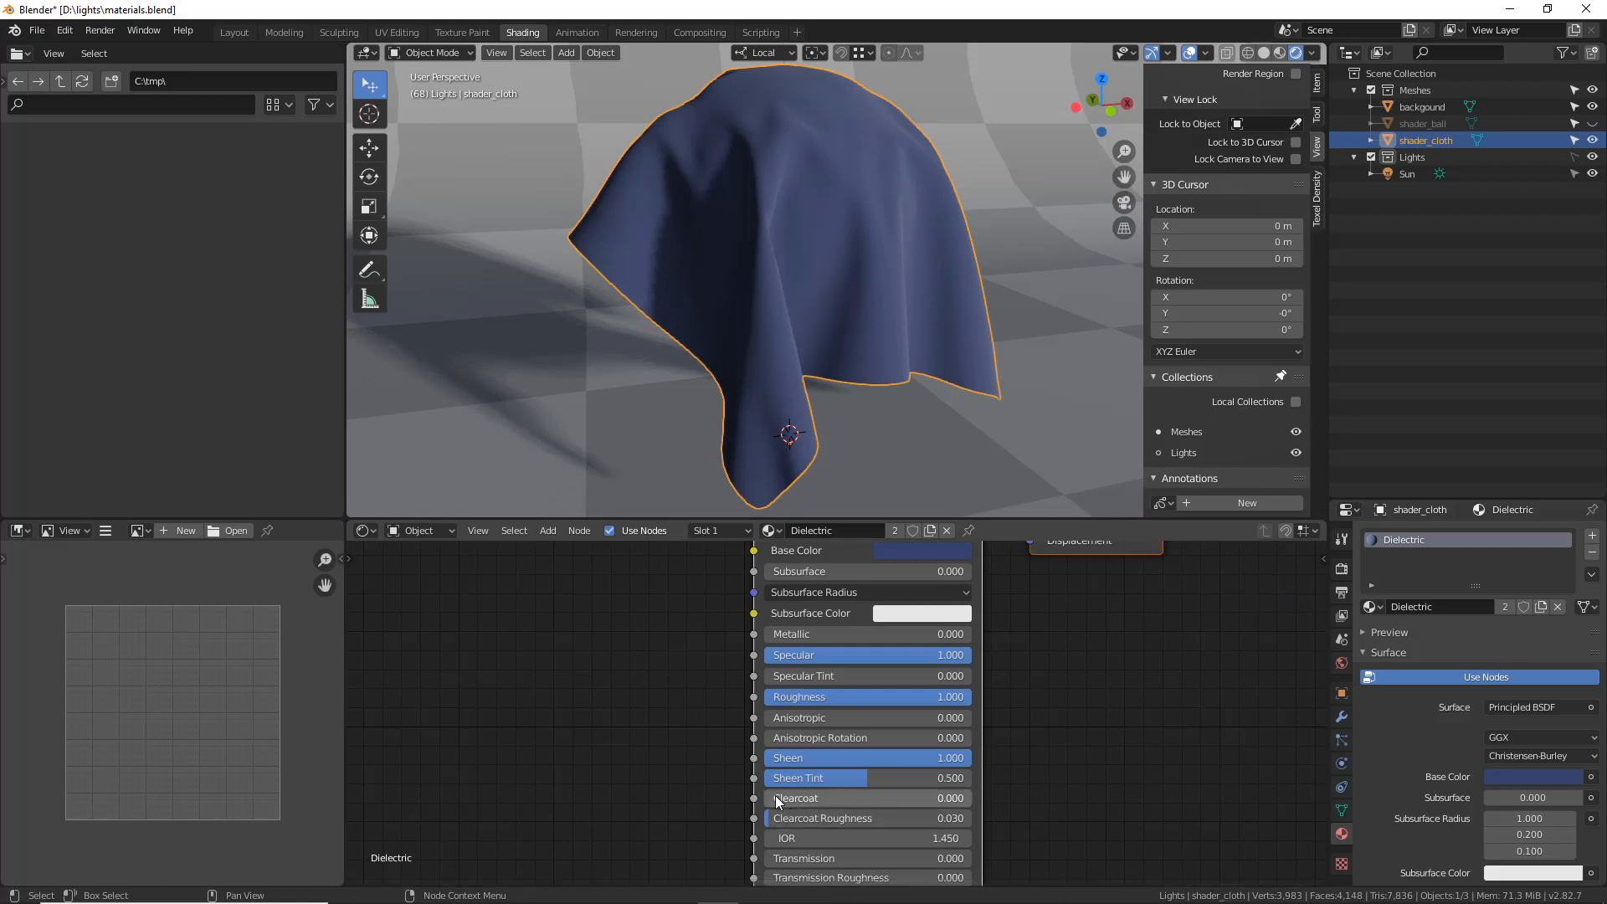
- Try Clearcoat at 1.000 with Clearcoat Roughness at 0.150 on the cloth, return Clearcoat to 0.000 and save the file
{"action": "left_click_drag", "start_coordinate": [775, 796], "coordinate": [914, 801]}
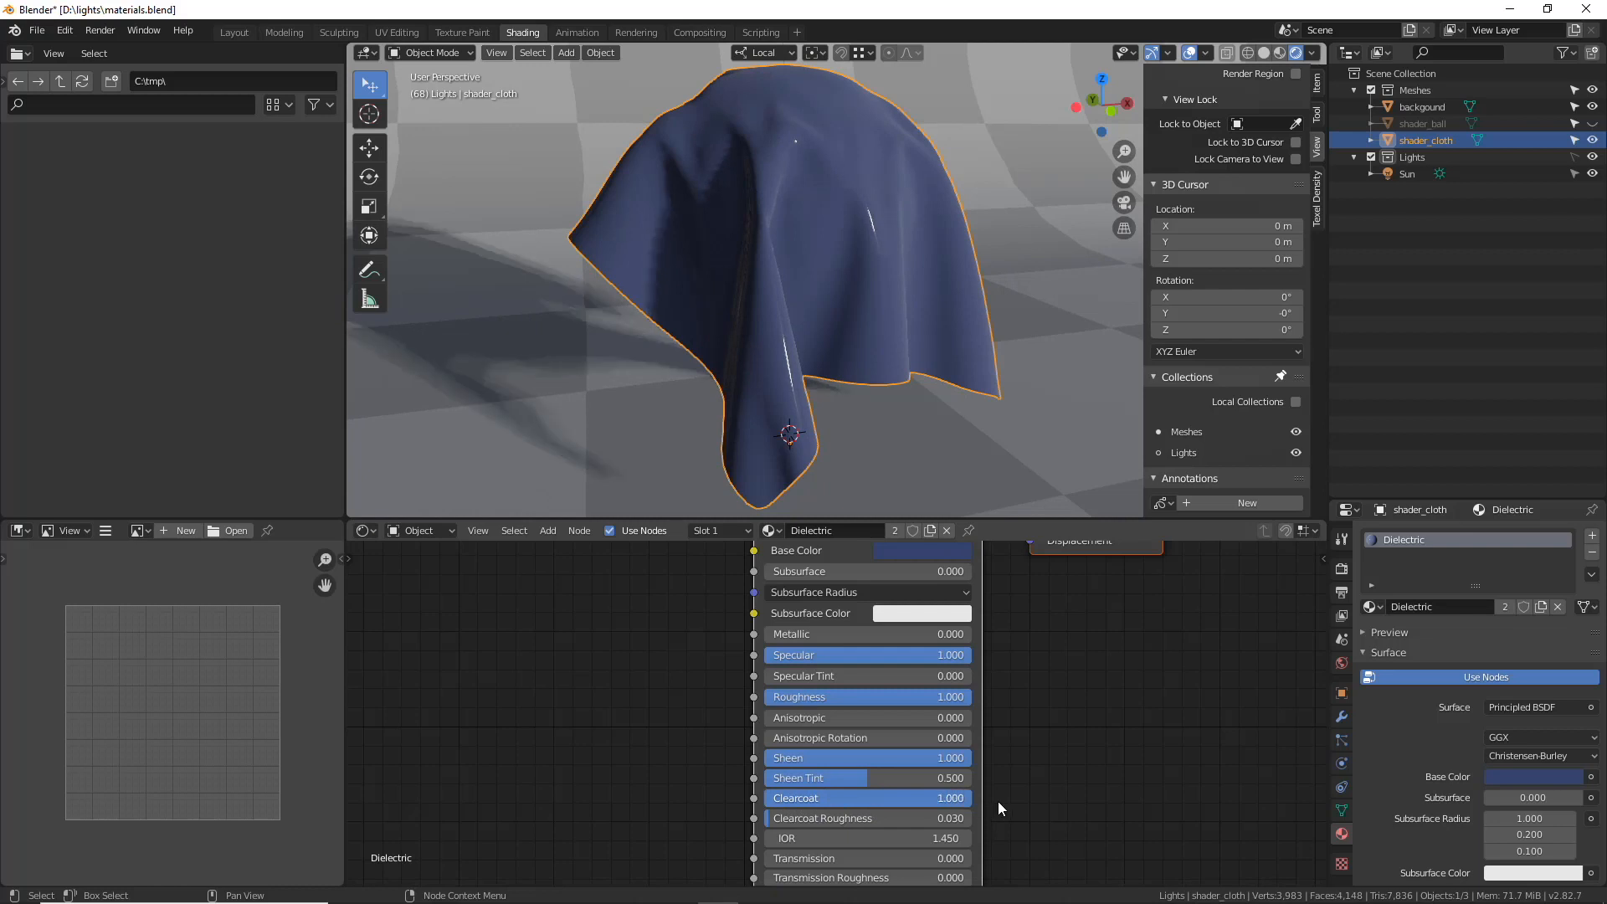
{"action": "left_click_drag", "start_coordinate": [784, 814], "coordinate": [829, 817]}
{"action": "left_click_drag", "start_coordinate": [929, 796], "coordinate": [671, 833]}
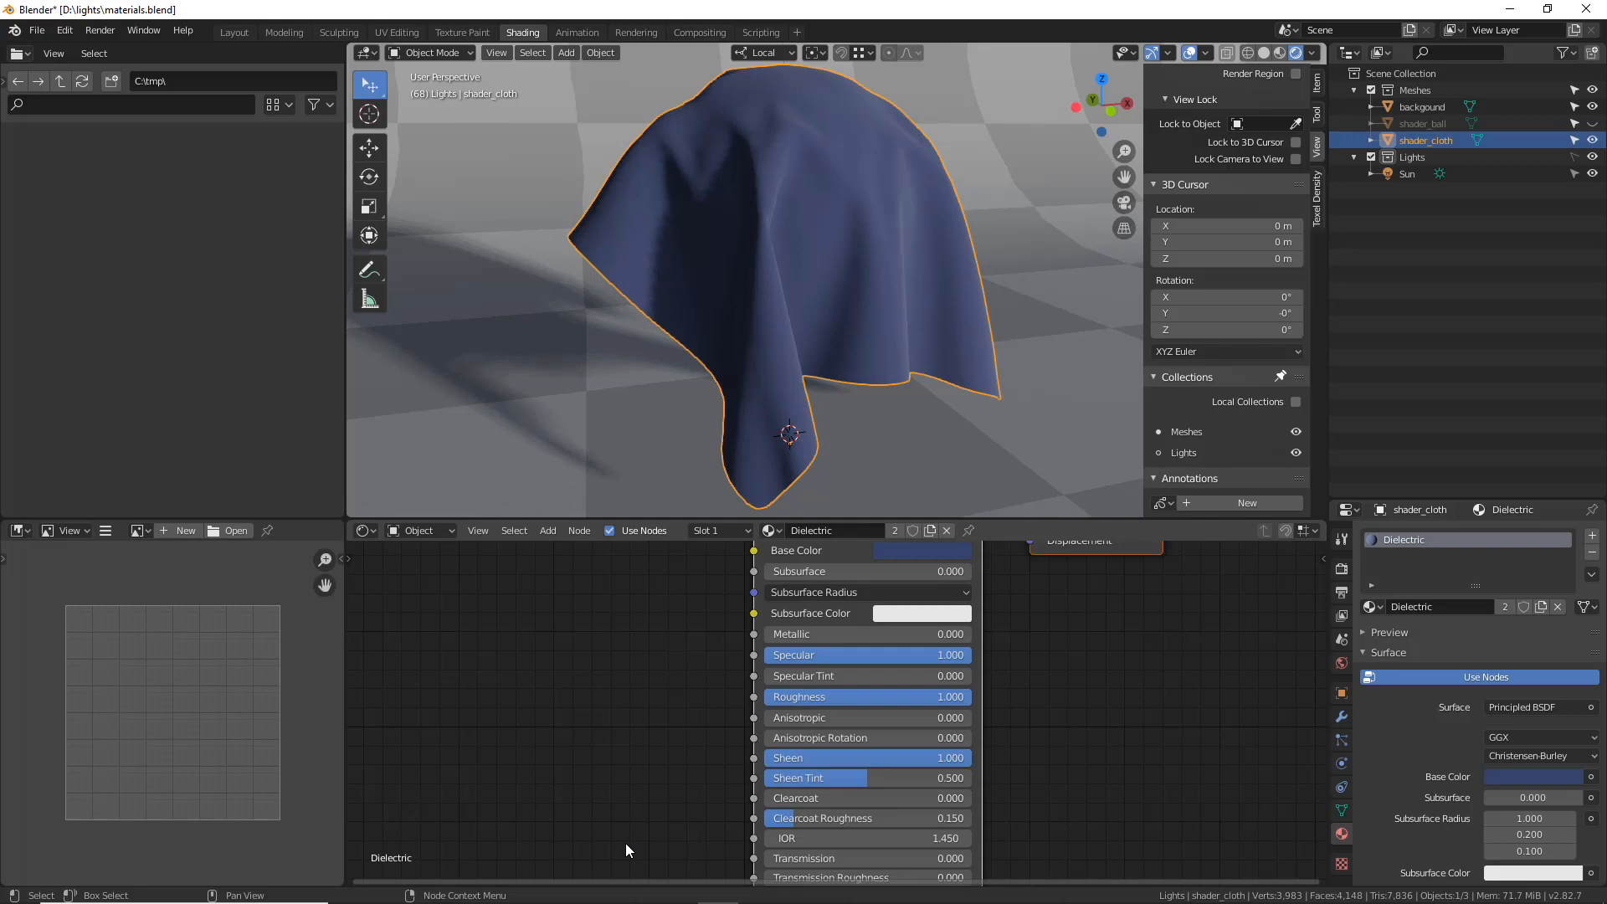
{"action": "key", "text": "ctrl+s"}
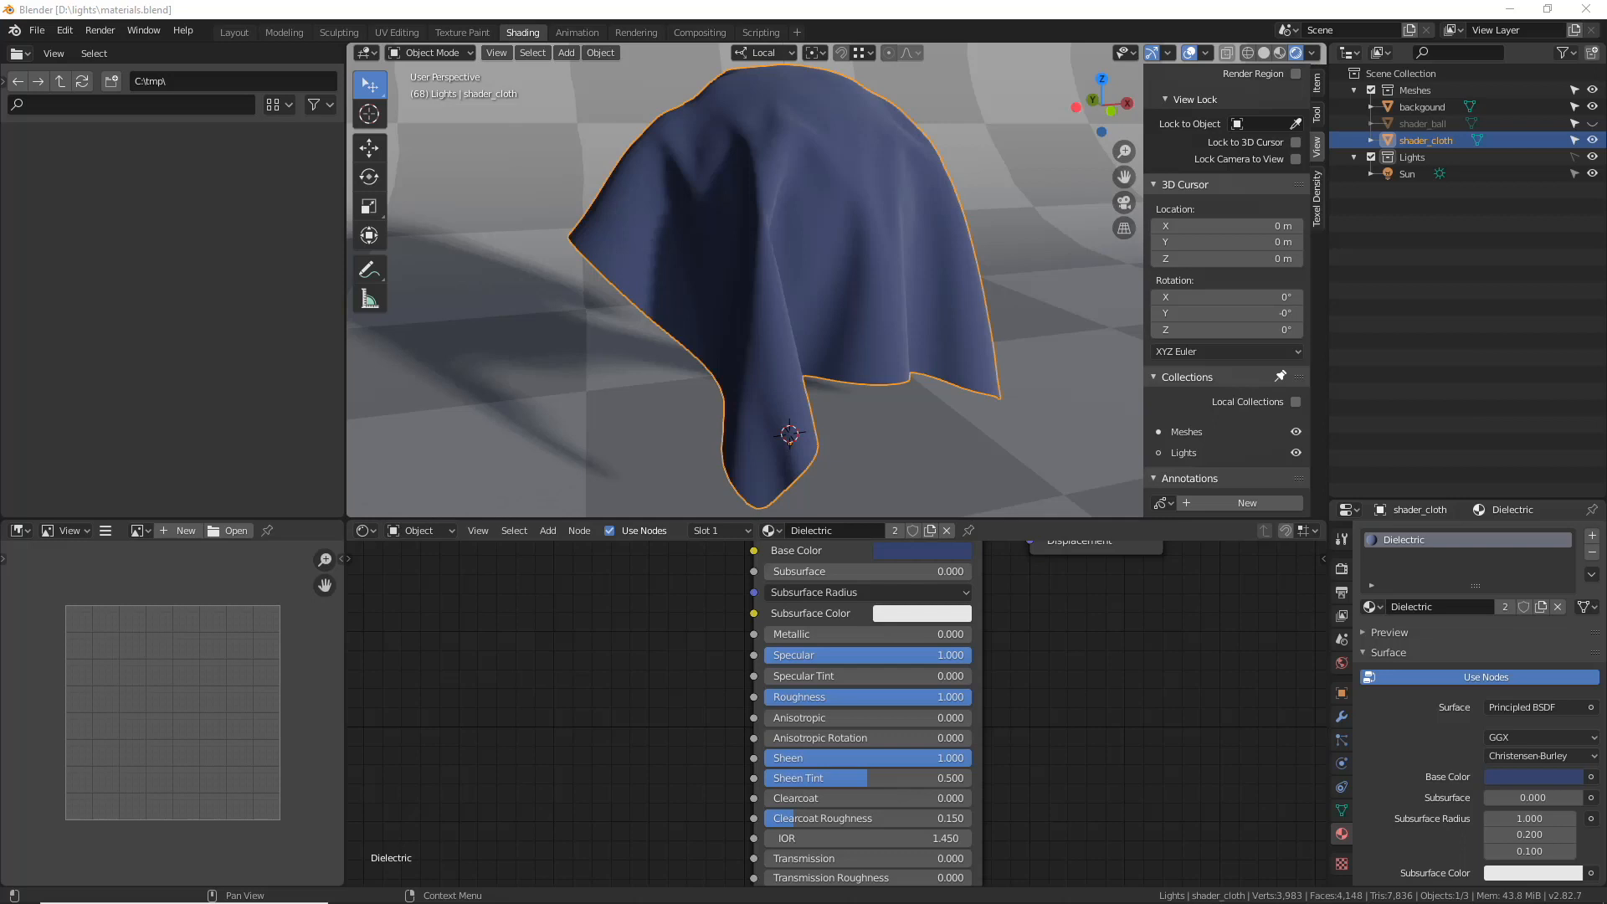
- Show shader_ball instead of shader_cloth, and create a material named glass in a second slot on shader_cloth
{"action": "left_click", "coordinate": [1593, 141]}
{"action": "left_click", "coordinate": [1593, 123]}
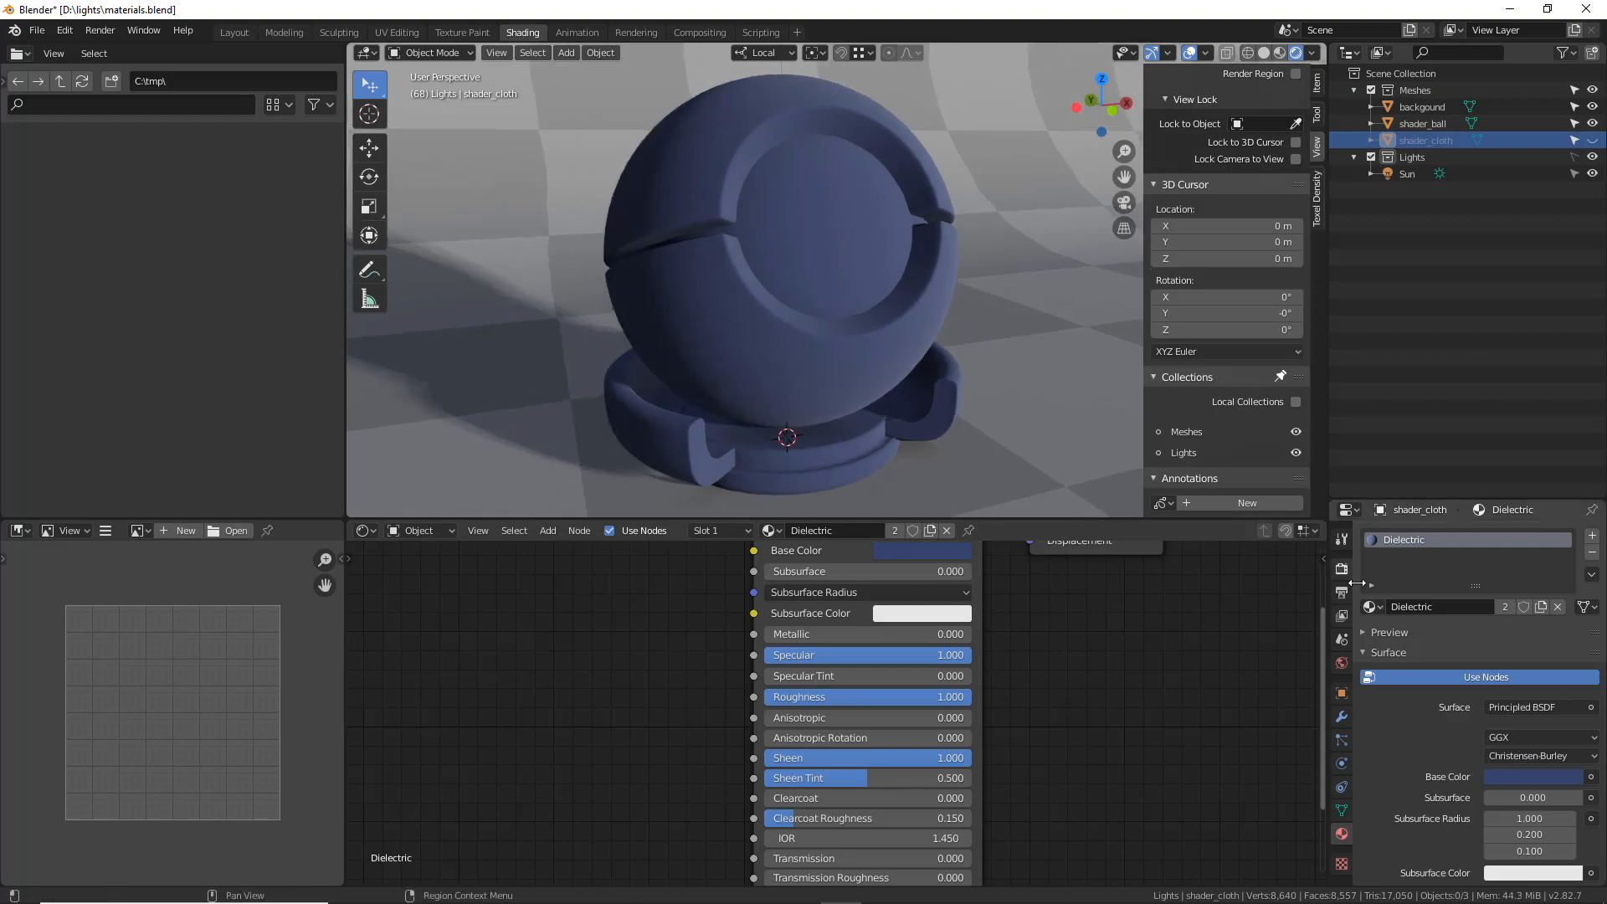
{"action": "left_click", "coordinate": [1592, 536]}
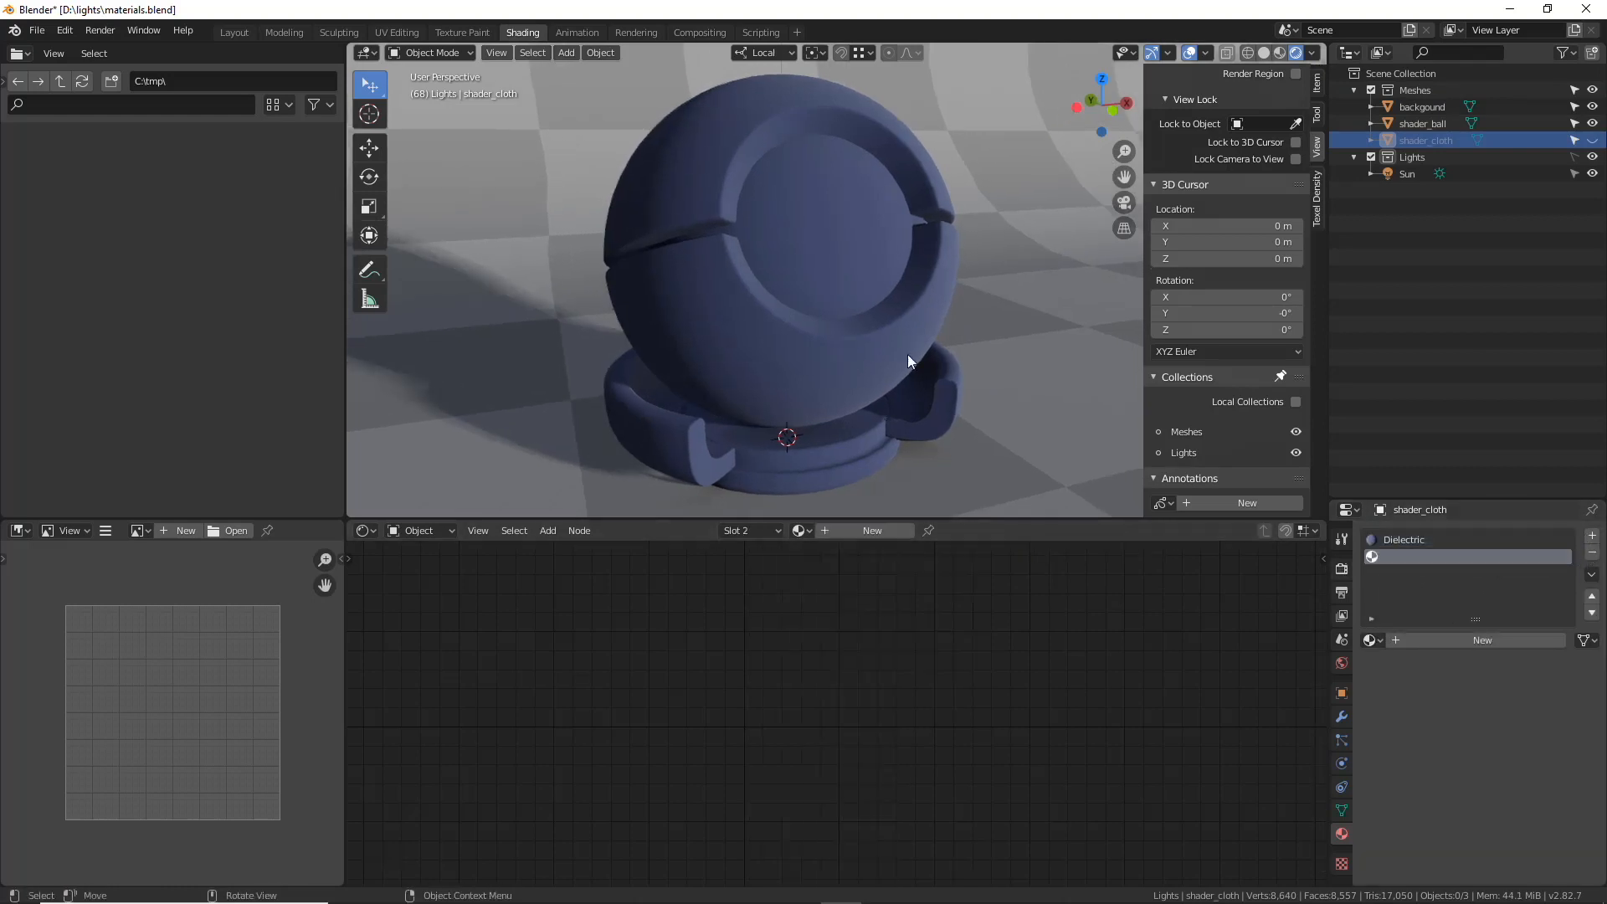
{"action": "left_click", "coordinate": [1455, 637]}
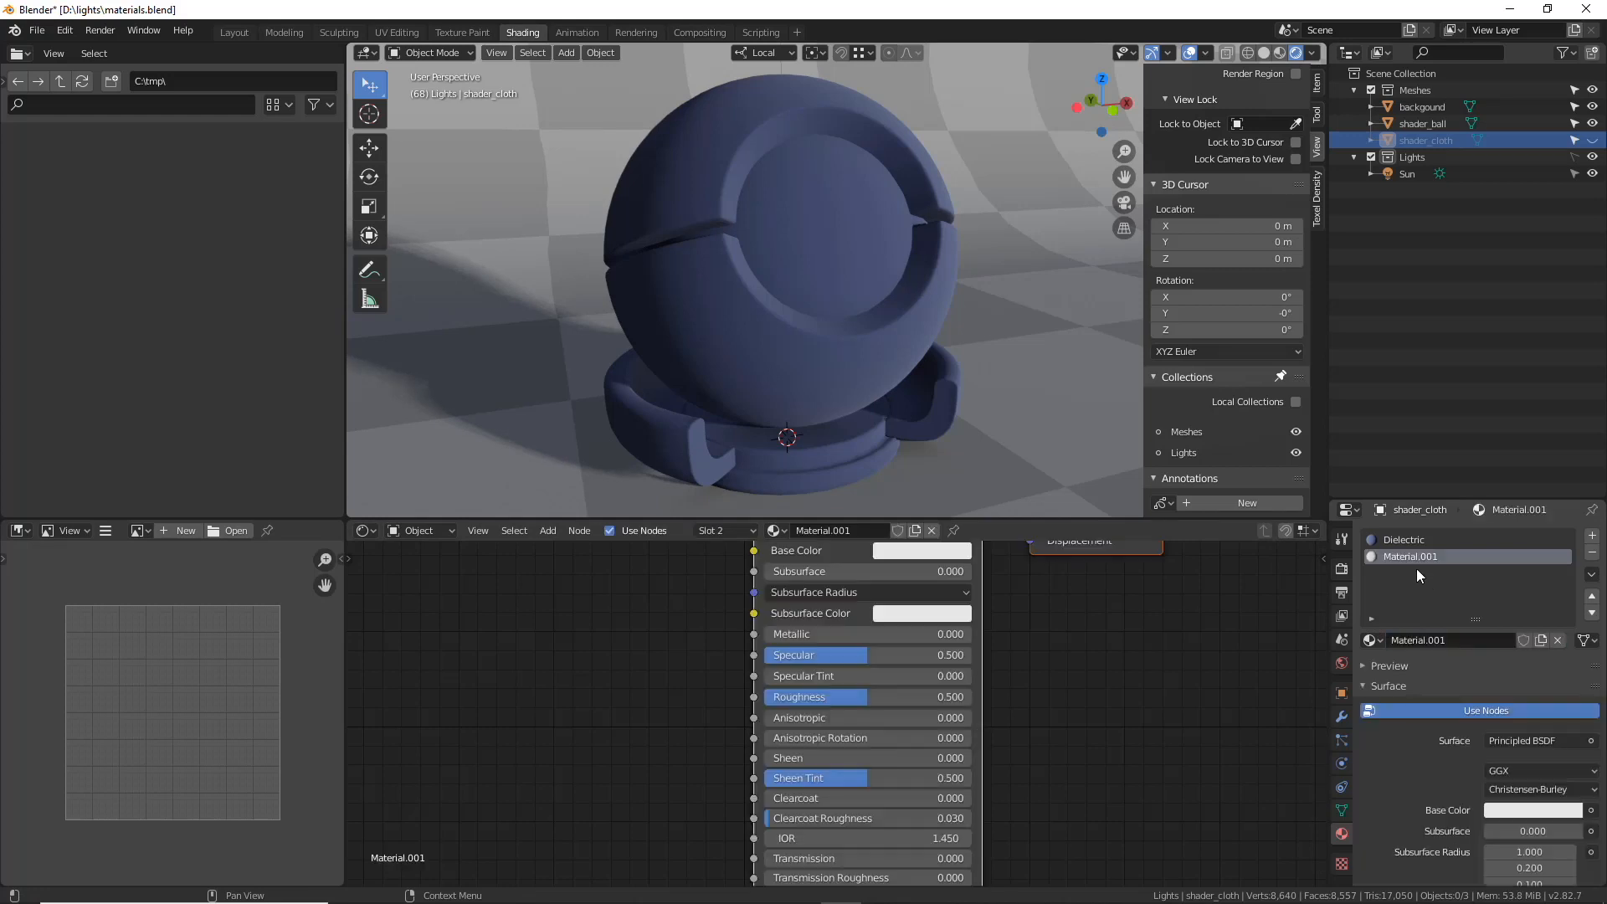
{"action": "double_click", "coordinate": [1418, 556]}
{"action": "type", "text": "glass"}
{"action": "key", "text": "Return"}
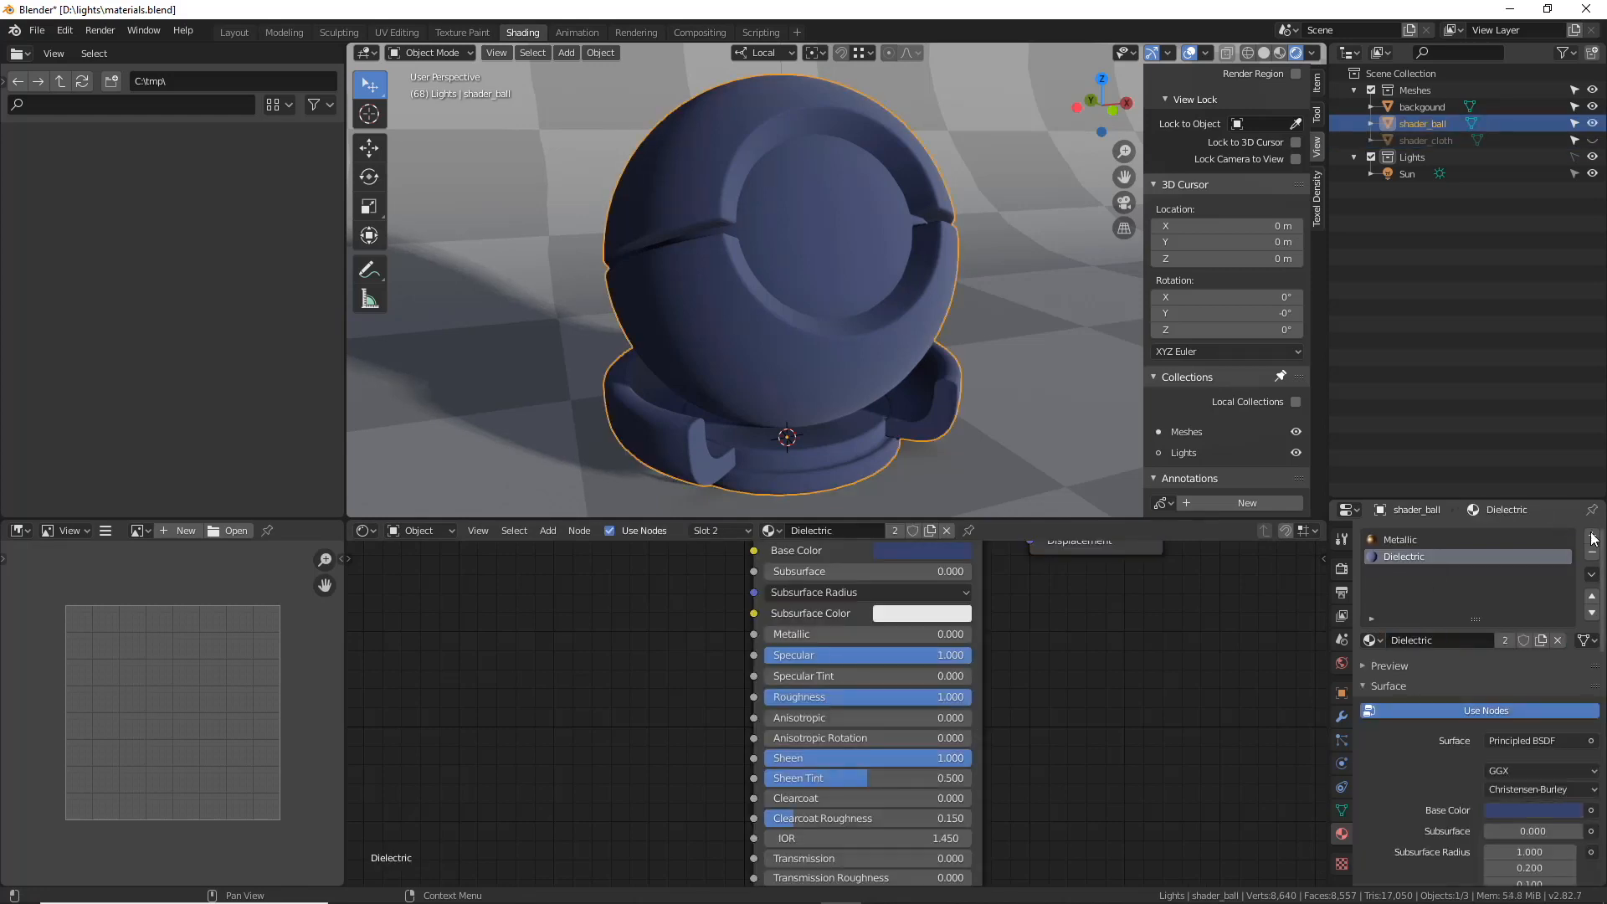
- Add a third material slot to shader_ball, choose the glass material for it and assign it to all faces
{"action": "left_click", "coordinate": [1591, 535]}
{"action": "left_click", "coordinate": [1372, 640]}
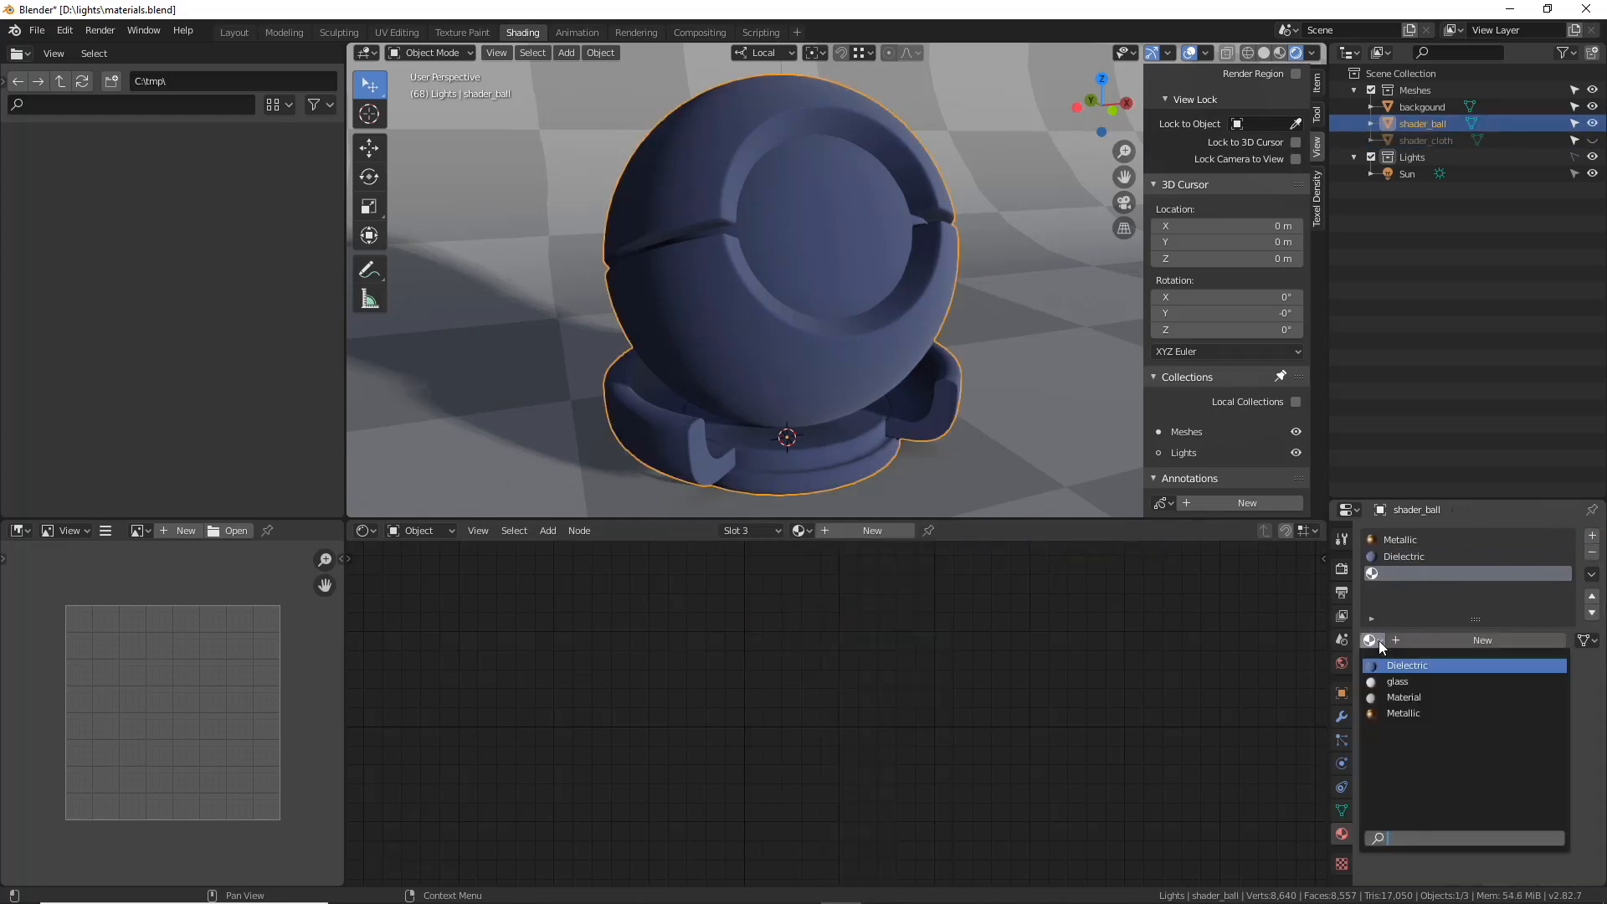
{"action": "left_click", "coordinate": [1398, 681]}
{"action": "key", "text": "Tab"}
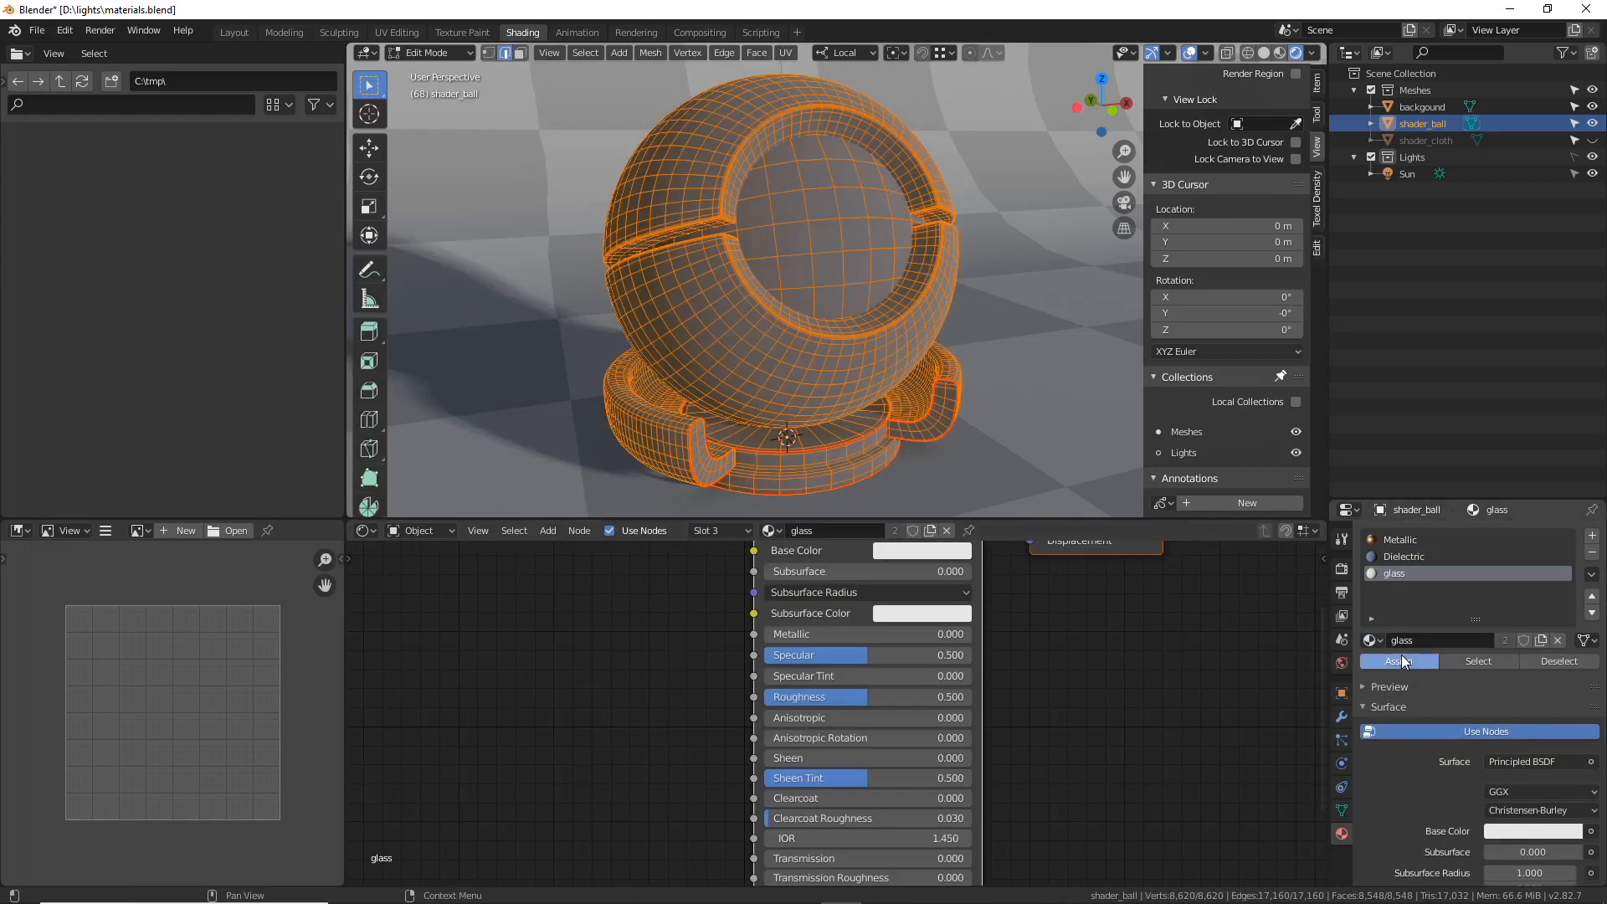
{"action": "key", "text": "Tab"}
- Set the glass material's Transmission to 1.000 and its Blend Mode to Alpha Blend
{"action": "middle_click_drag", "start_coordinate": [1022, 700], "coordinate": [1083, 624]}
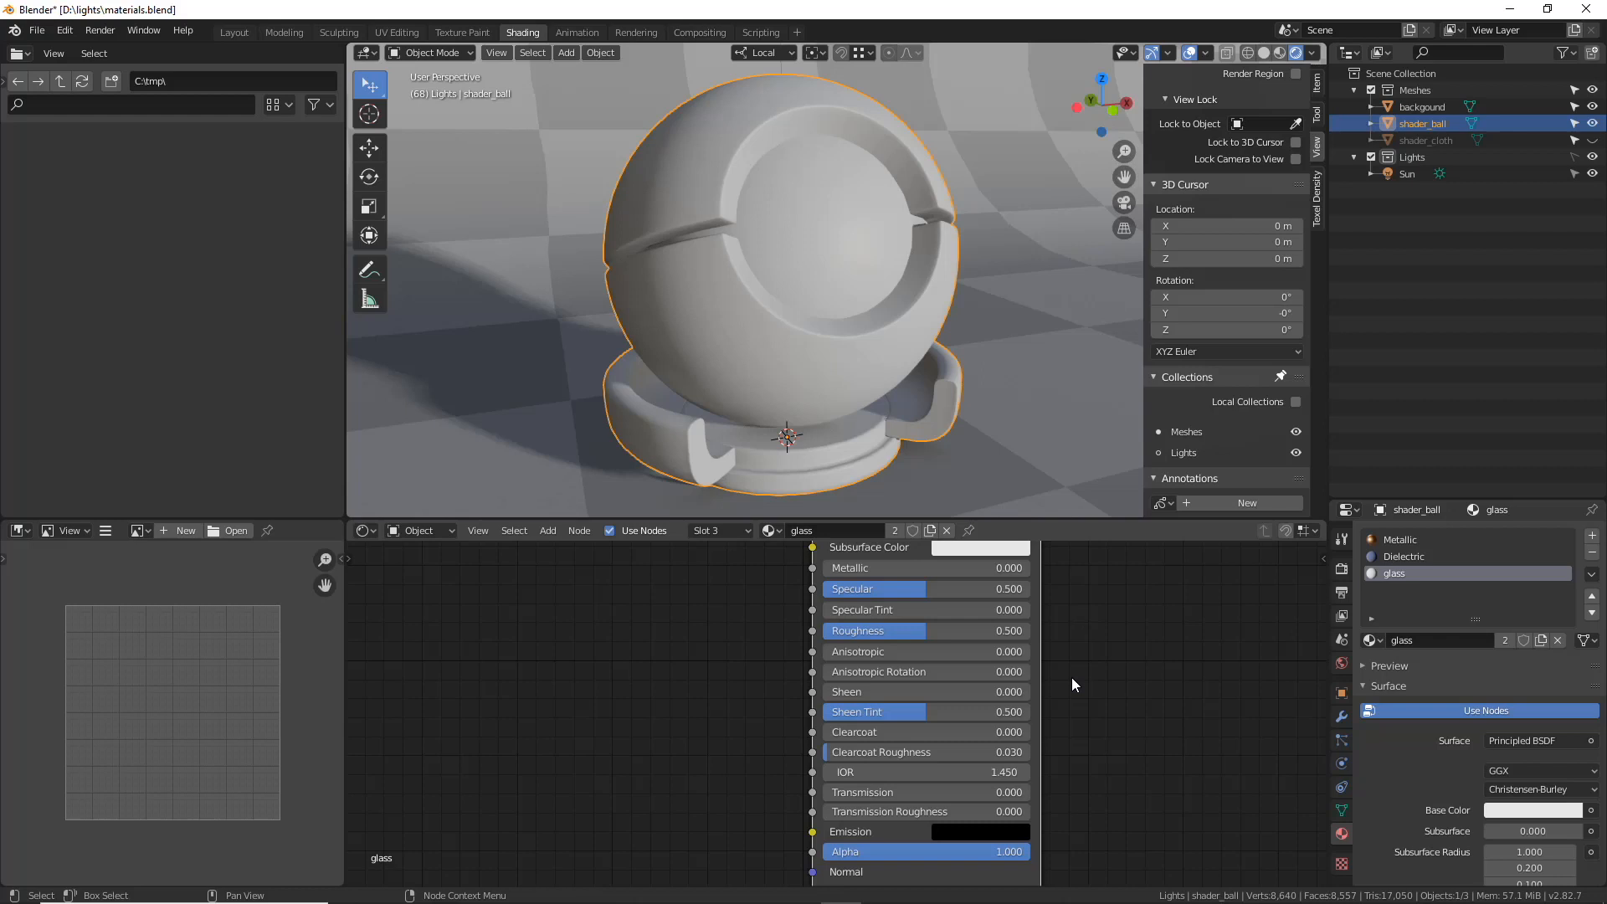
{"action": "left_click_drag", "start_coordinate": [860, 795], "coordinate": [1033, 791]}
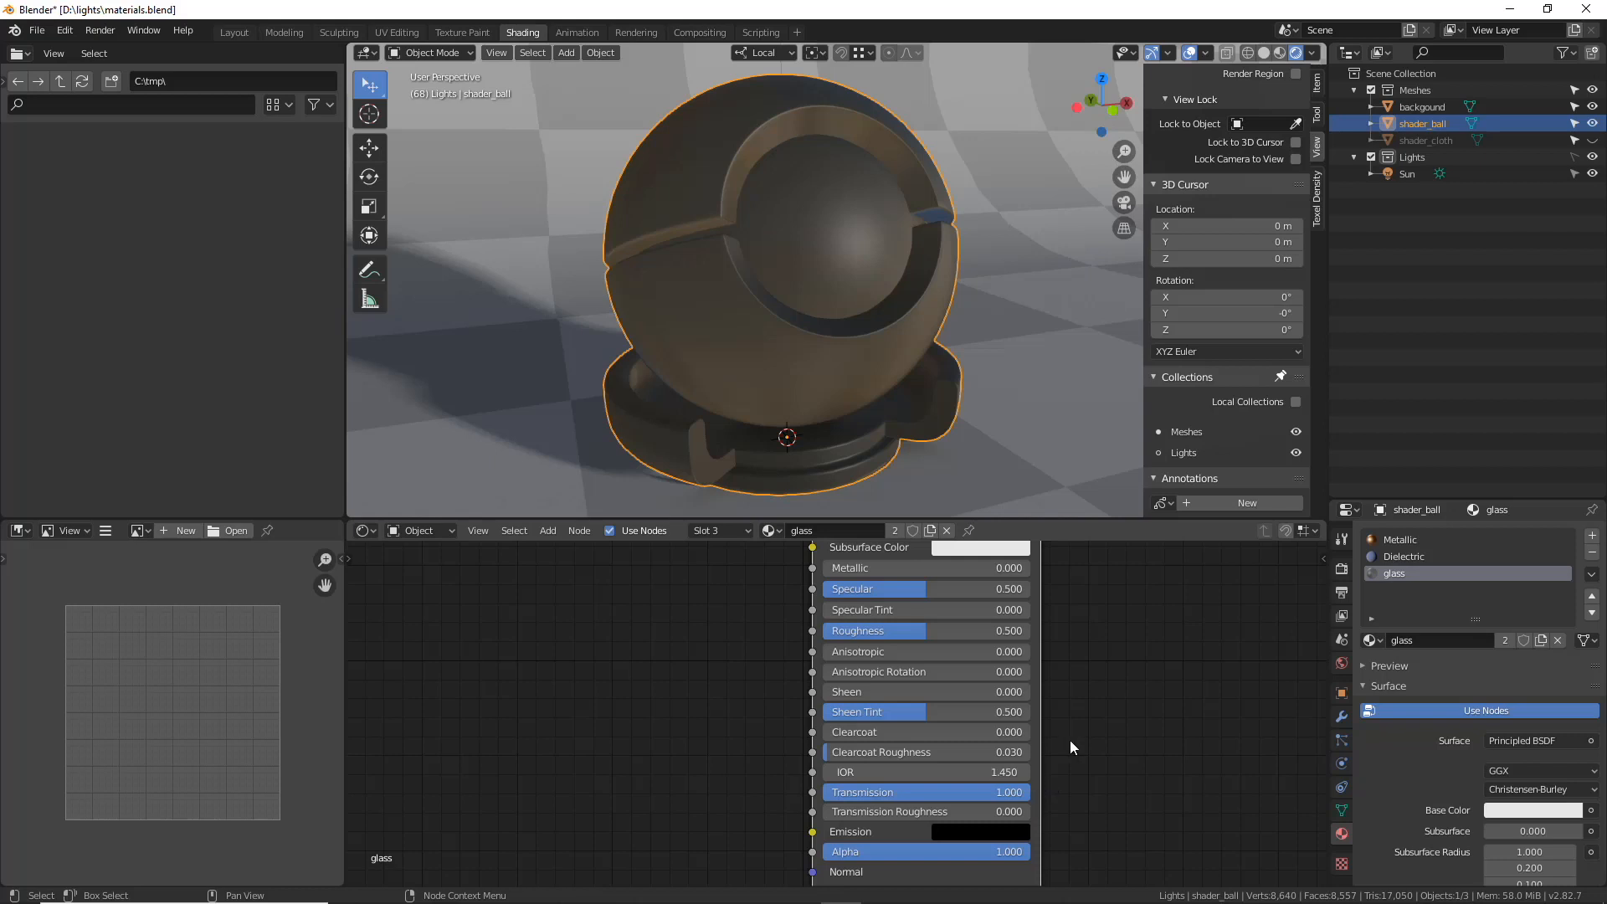
{"action": "scroll", "coordinate": [1415, 696], "scroll_direction": "down", "scroll_amount": 10}
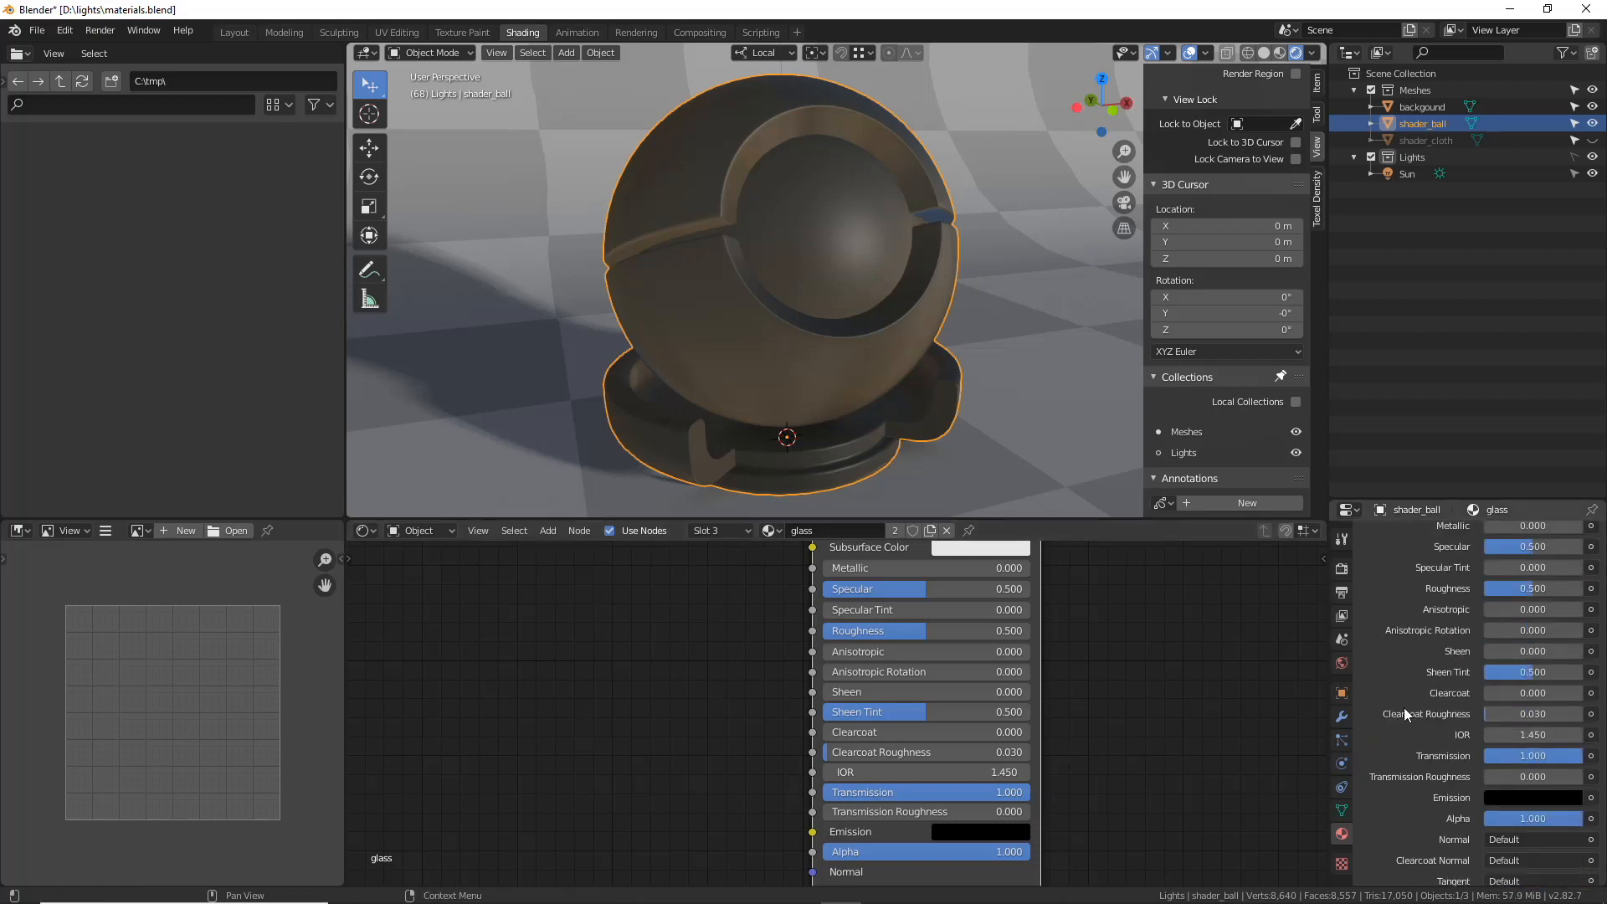
{"action": "scroll", "coordinate": [1404, 706], "scroll_direction": "down", "scroll_amount": 5}
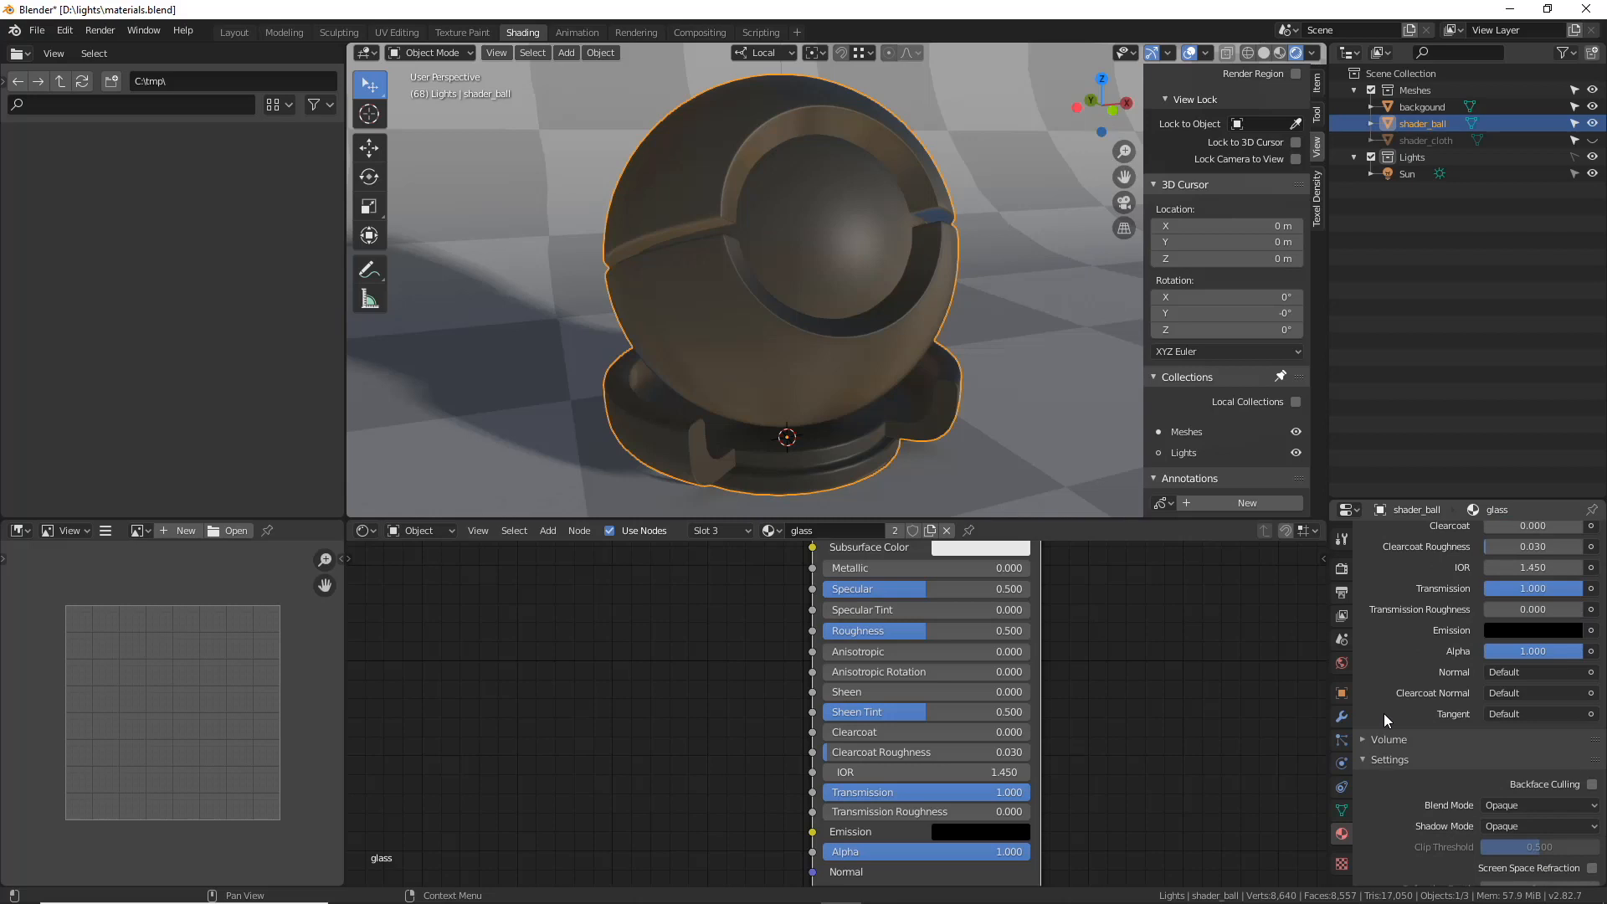
{"action": "scroll", "coordinate": [1384, 713], "scroll_direction": "down", "scroll_amount": 3}
{"action": "left_click", "coordinate": [1489, 706]}
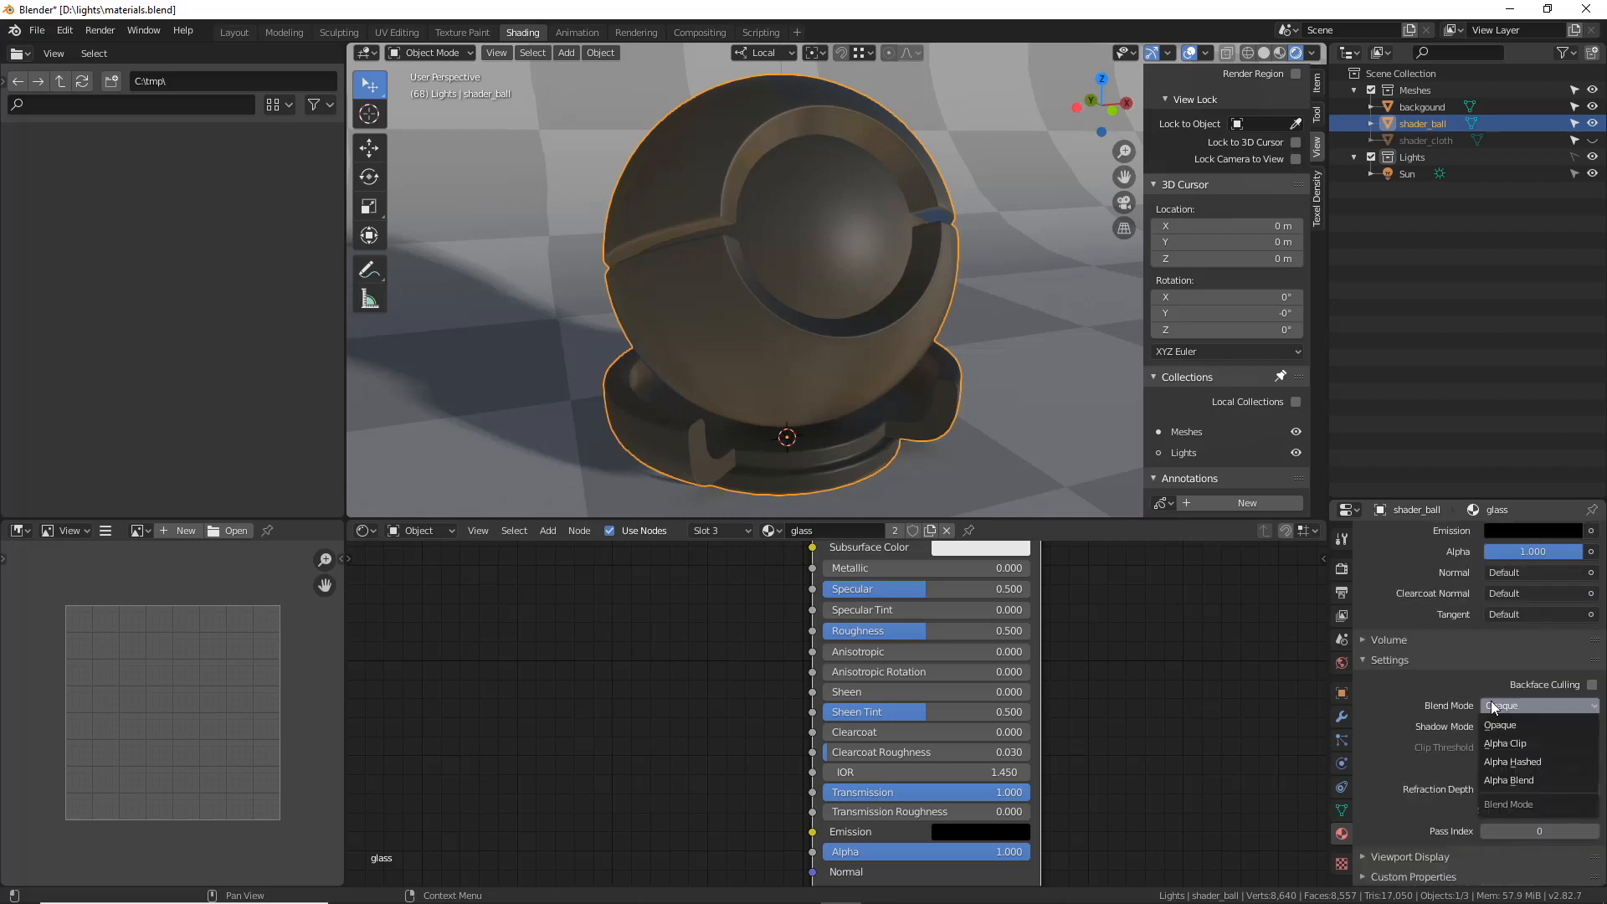
{"action": "left_click", "coordinate": [1532, 778]}
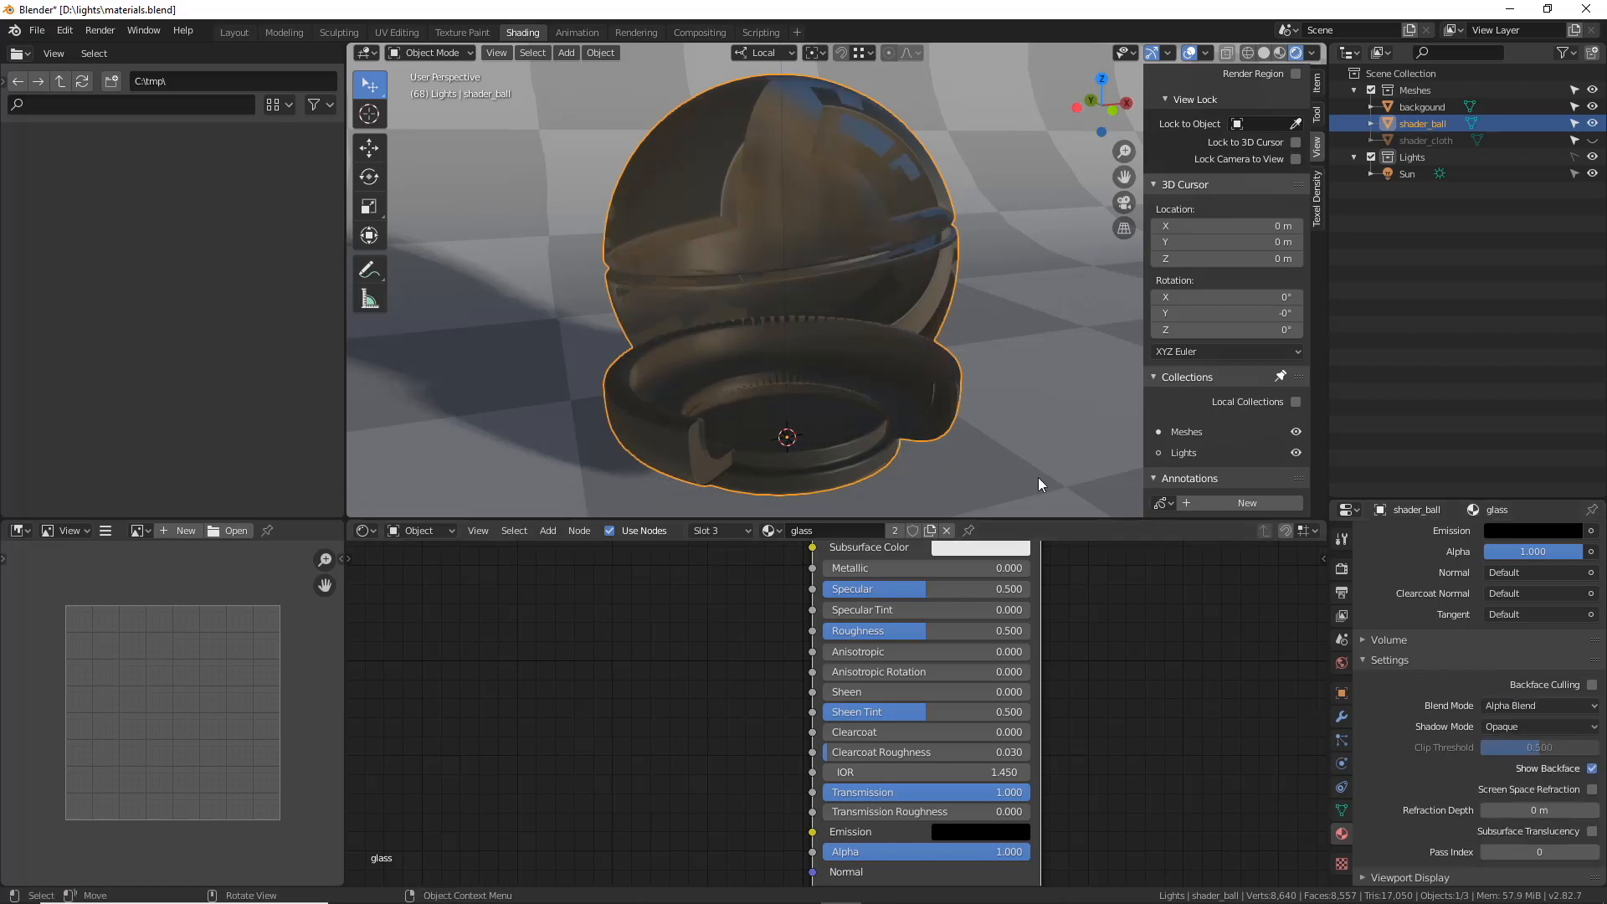
- Enable Screen Space Refraction on the glass material, and Screen Space Reflections with Refraction in the scene's Eevee render settings
{"action": "left_click", "coordinate": [1591, 791]}
{"action": "left_click", "coordinate": [1342, 570]}
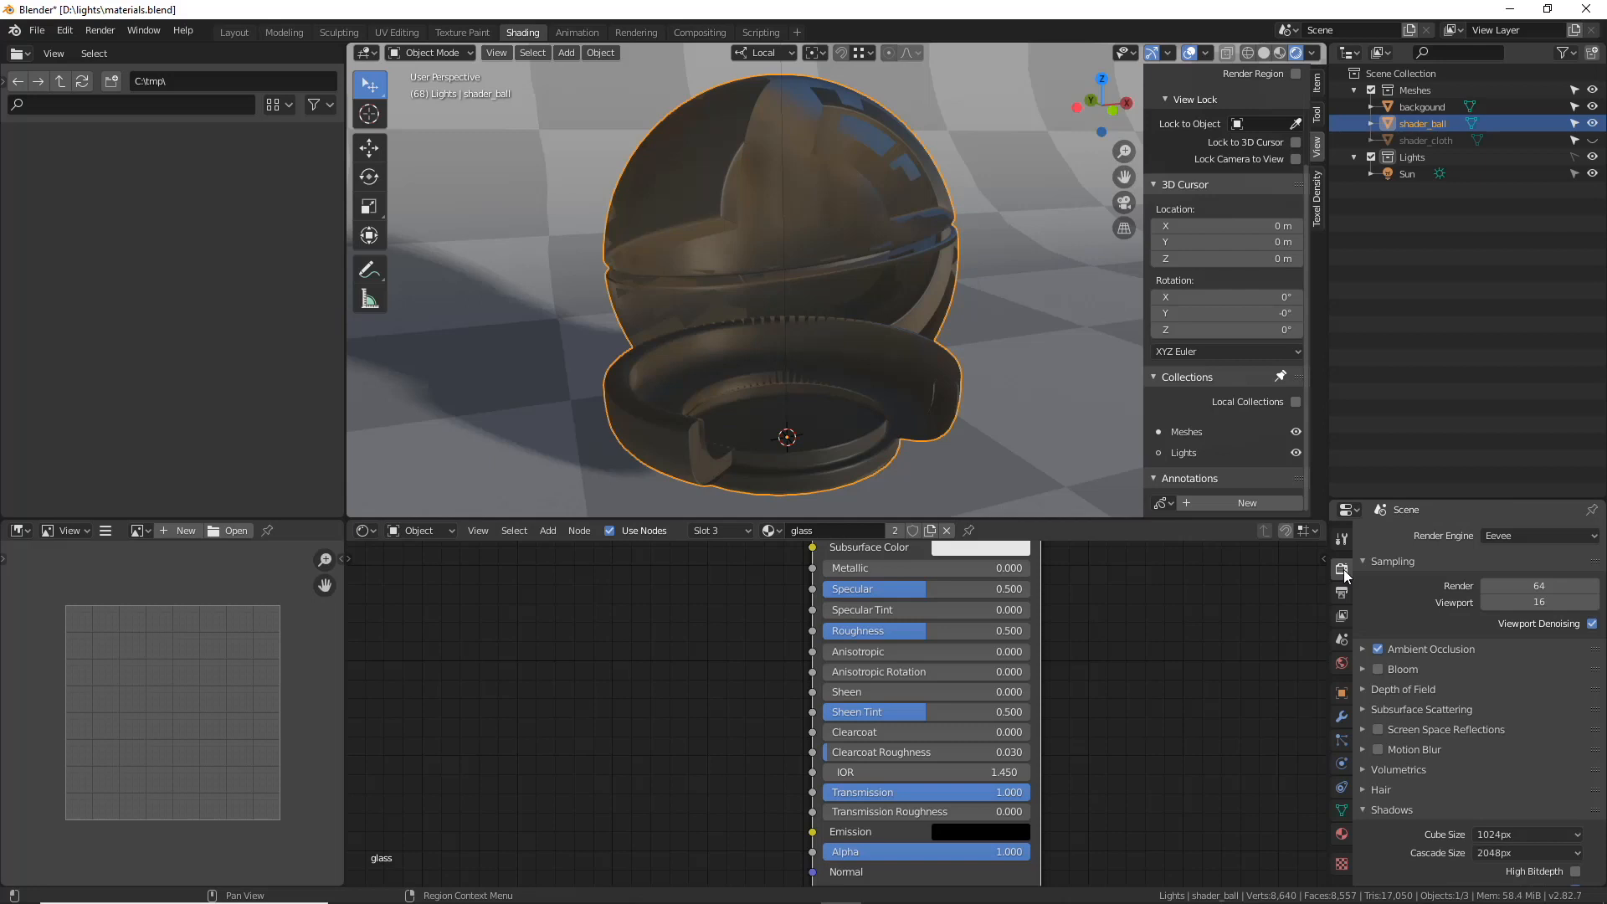
{"action": "left_click", "coordinate": [1378, 729]}
{"action": "left_click", "coordinate": [1357, 730]}
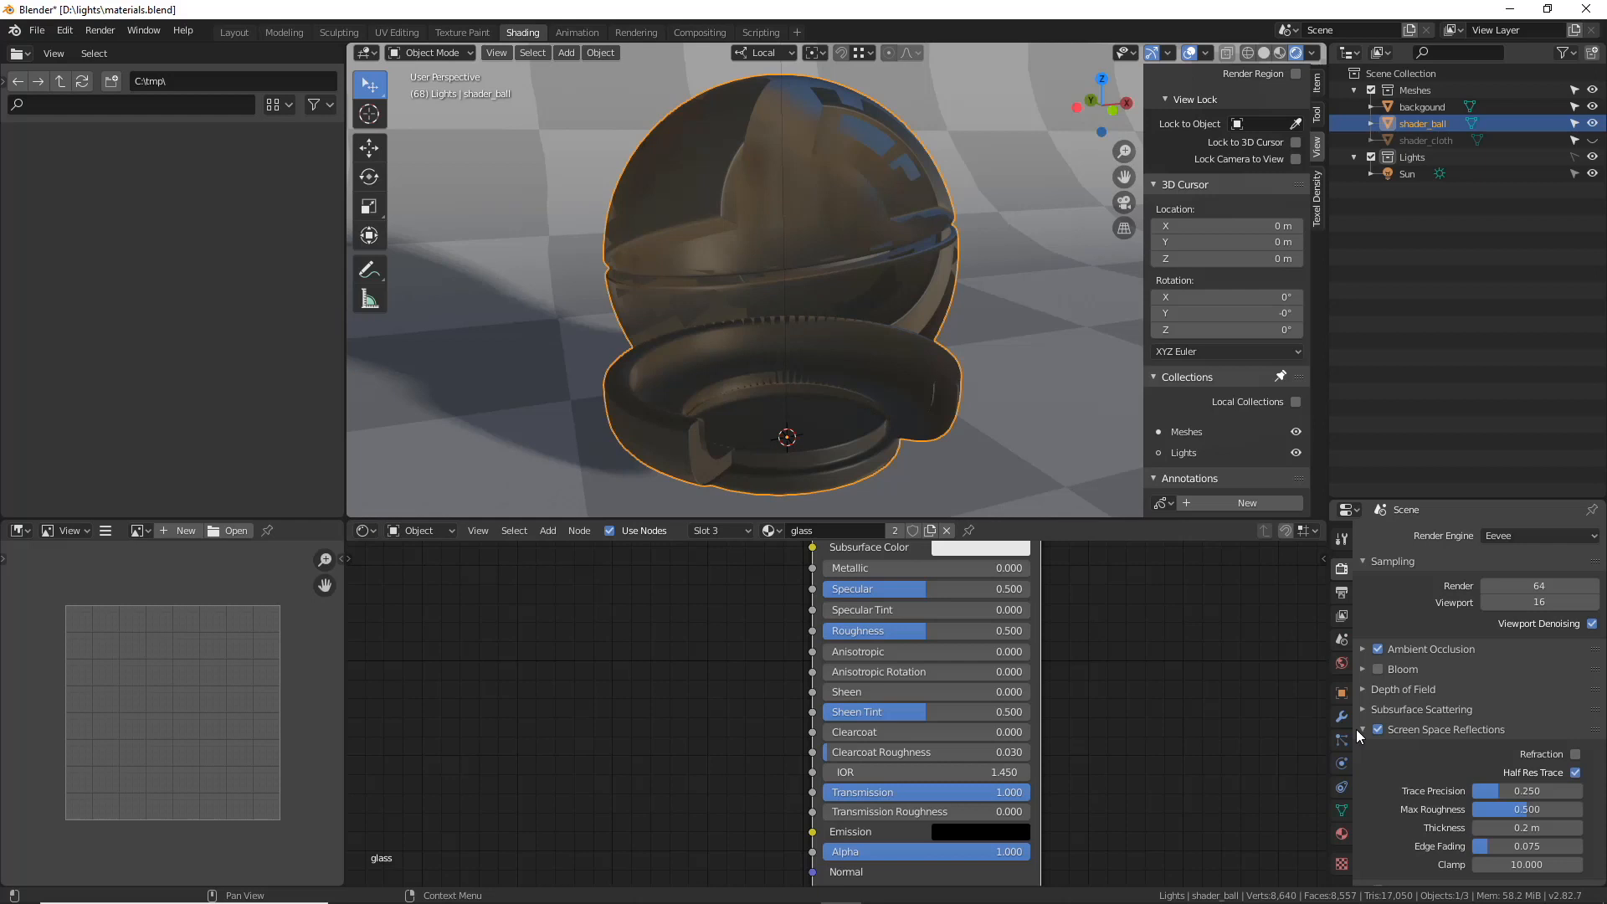
{"action": "left_click", "coordinate": [1576, 756]}
- Lower the glass material's Roughness to 0.000 and examine the refraction through the ball from several angles
{"action": "middle_click_drag", "start_coordinate": [926, 201], "coordinate": [924, 263]}
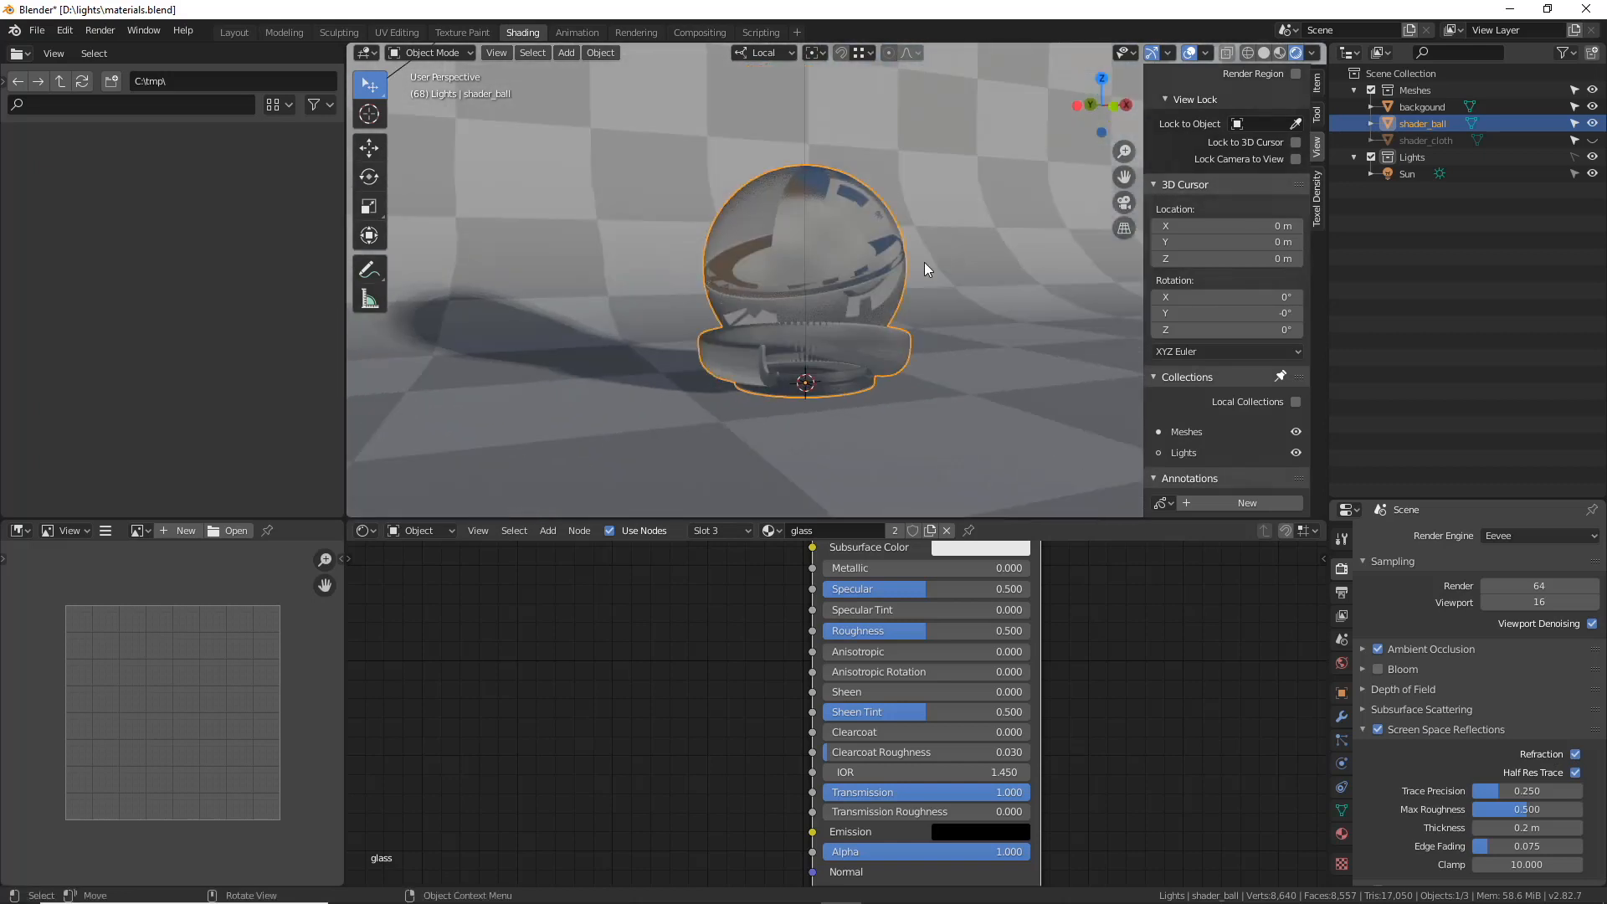
{"action": "scroll", "coordinate": [924, 263], "scroll_direction": "up", "scroll_amount": 3}
{"action": "middle_click_drag", "start_coordinate": [1008, 318], "coordinate": [801, 247]}
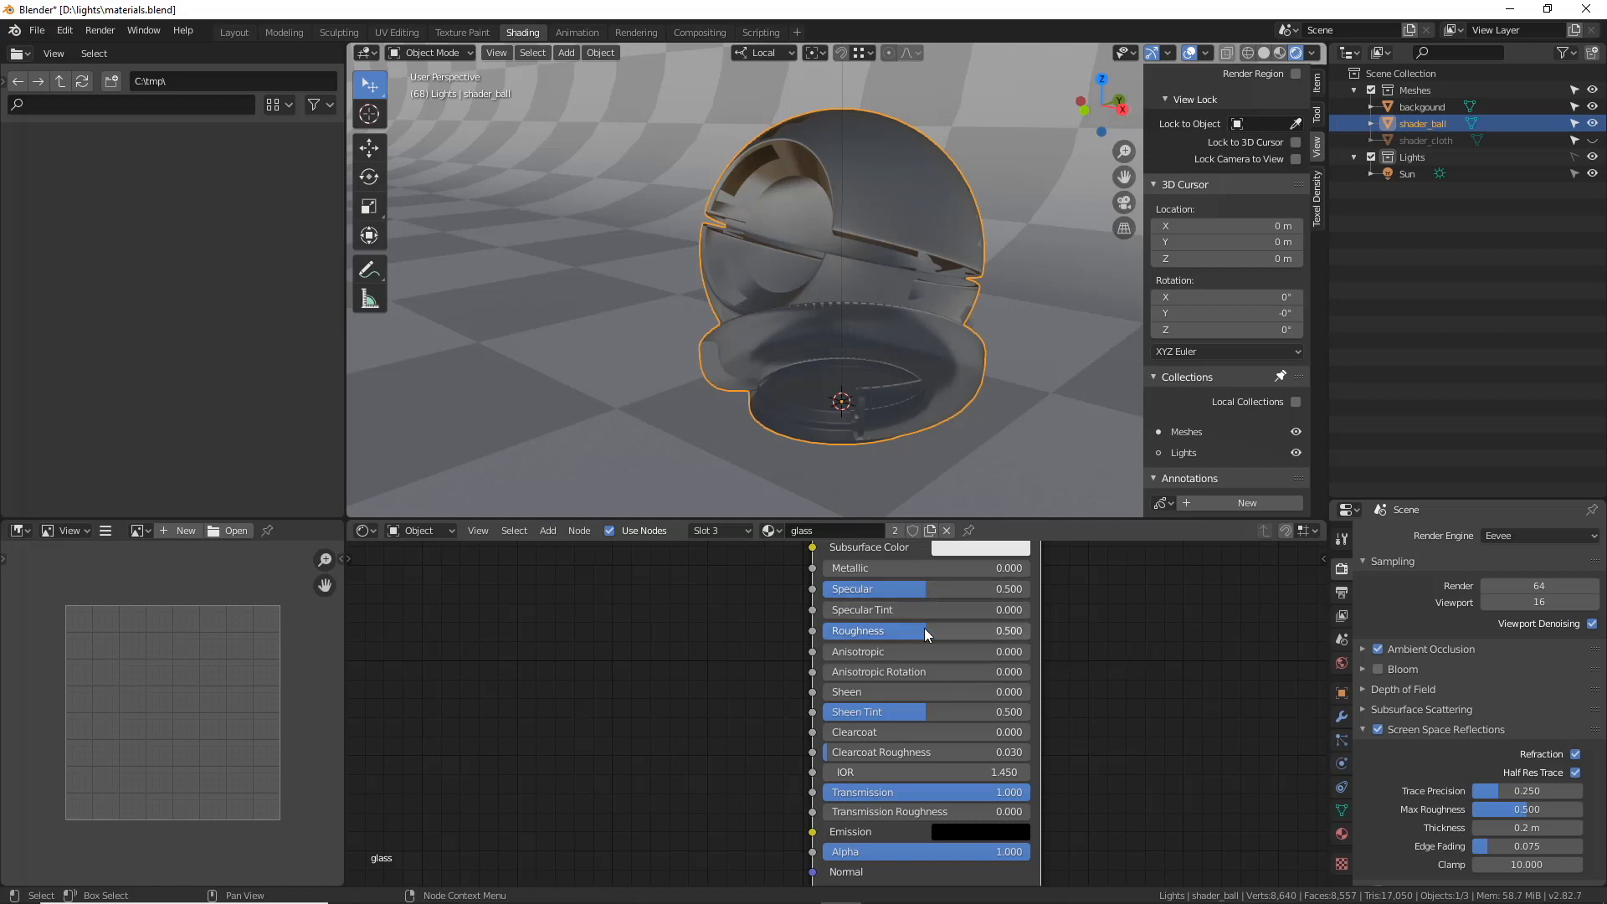
{"action": "left_click_drag", "start_coordinate": [924, 630], "coordinate": [823, 629]}
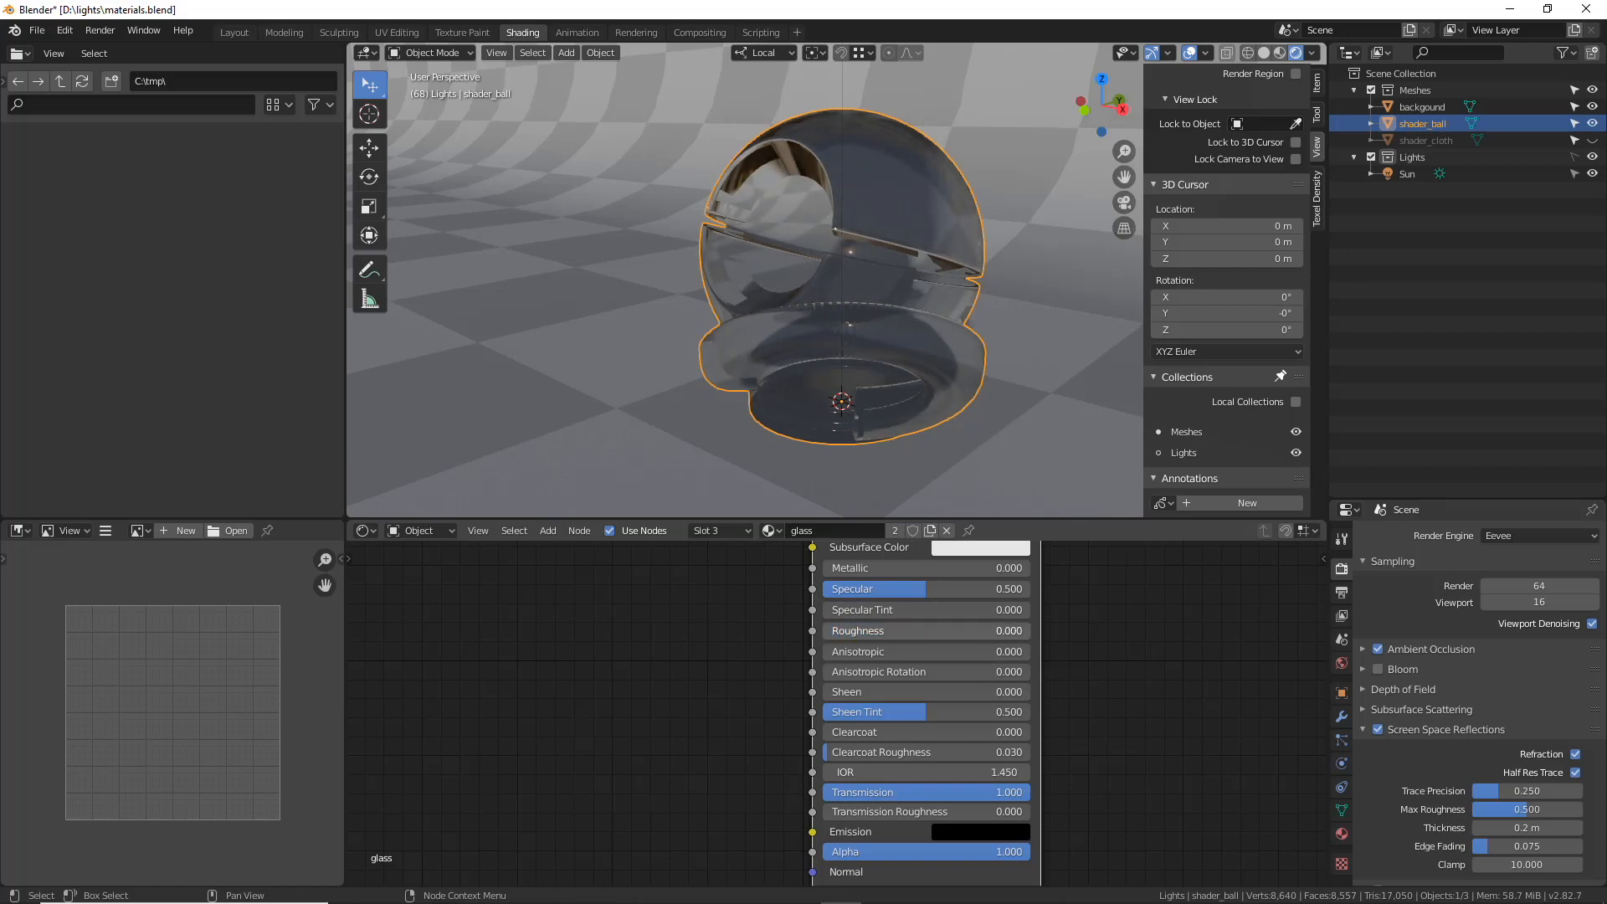
{"action": "middle_click_drag", "start_coordinate": [837, 315], "coordinate": [1066, 201]}
{"action": "middle_click_drag", "start_coordinate": [987, 269], "coordinate": [898, 301]}
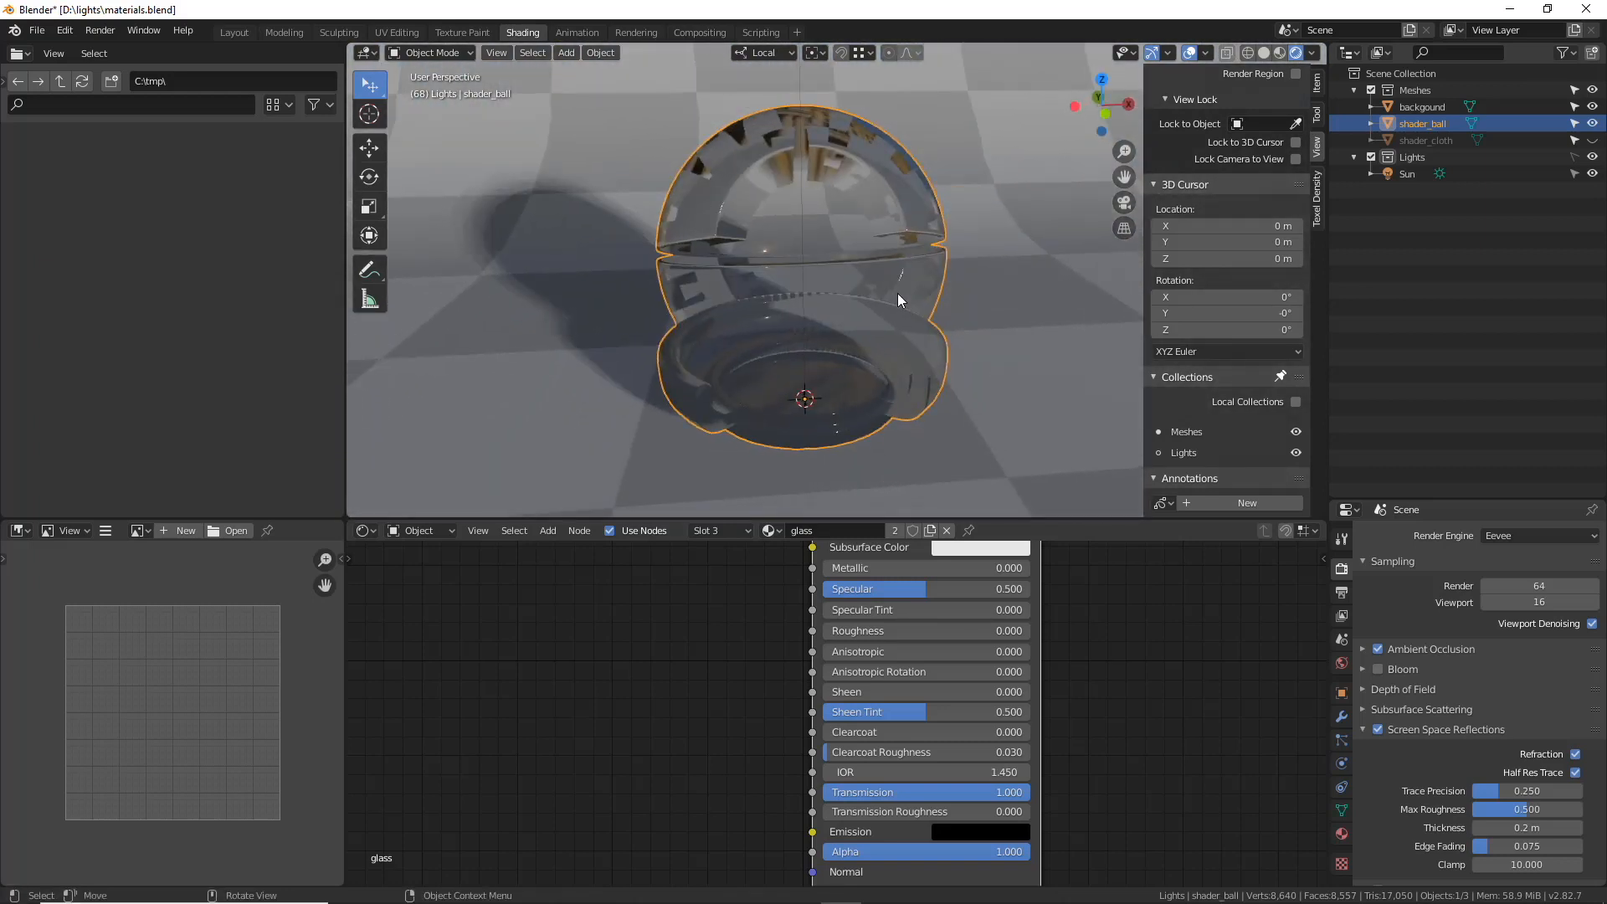
- Enable Backface Culling on the glass material and examine the refraction through the ball from several angles
{"action": "middle_click_drag", "start_coordinate": [1043, 293], "coordinate": [942, 271]}
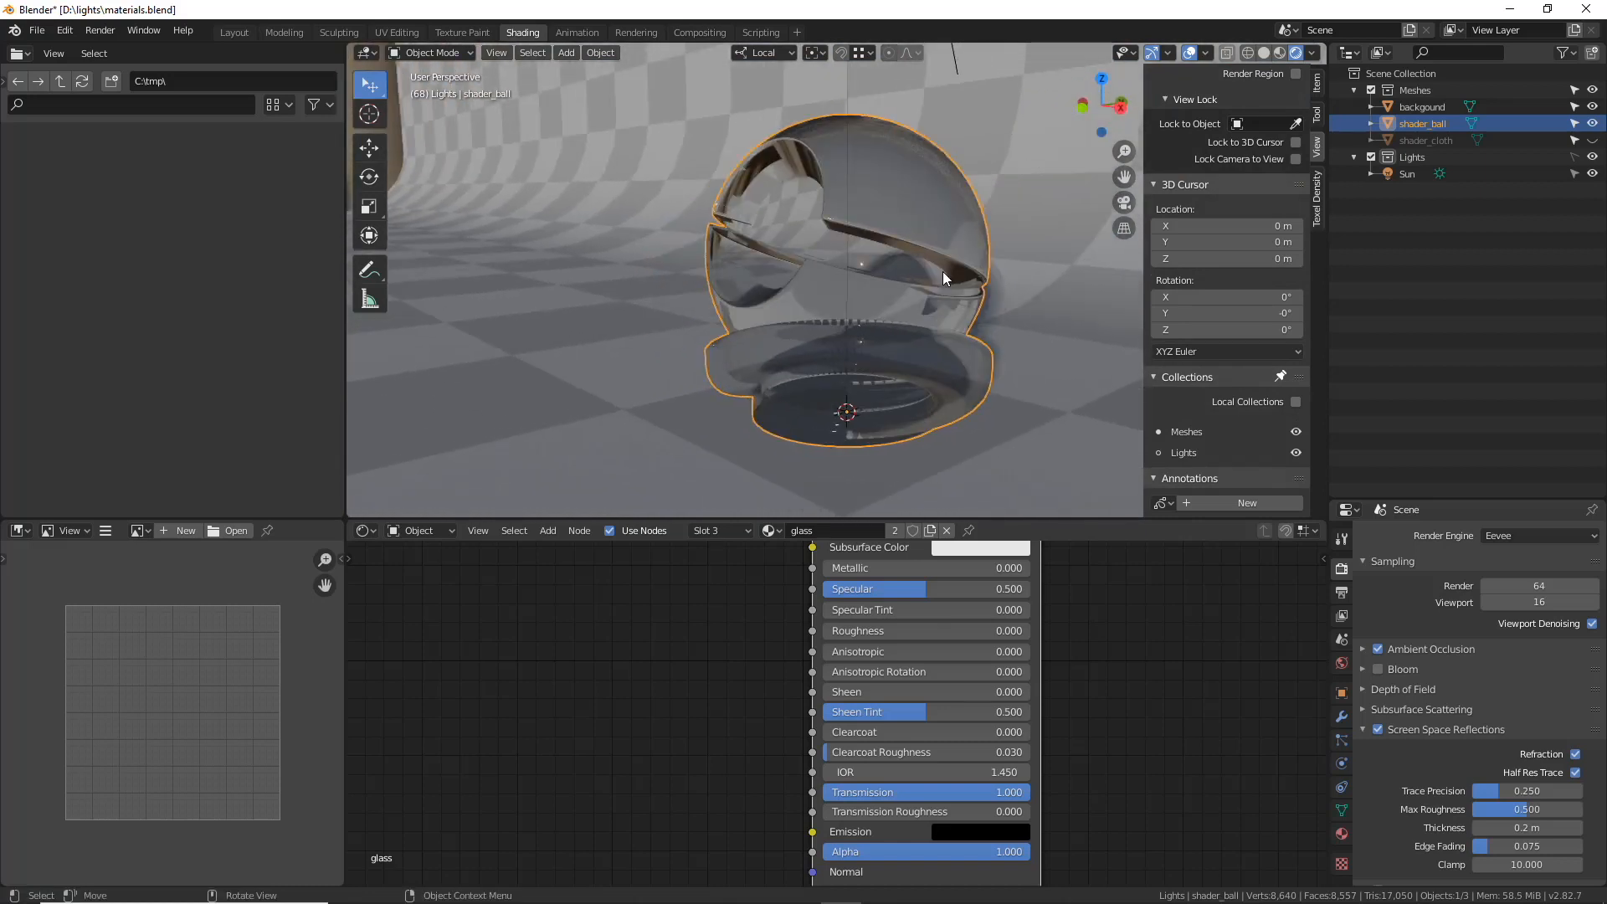
{"action": "middle_click_drag", "start_coordinate": [877, 189], "coordinate": [953, 185]}
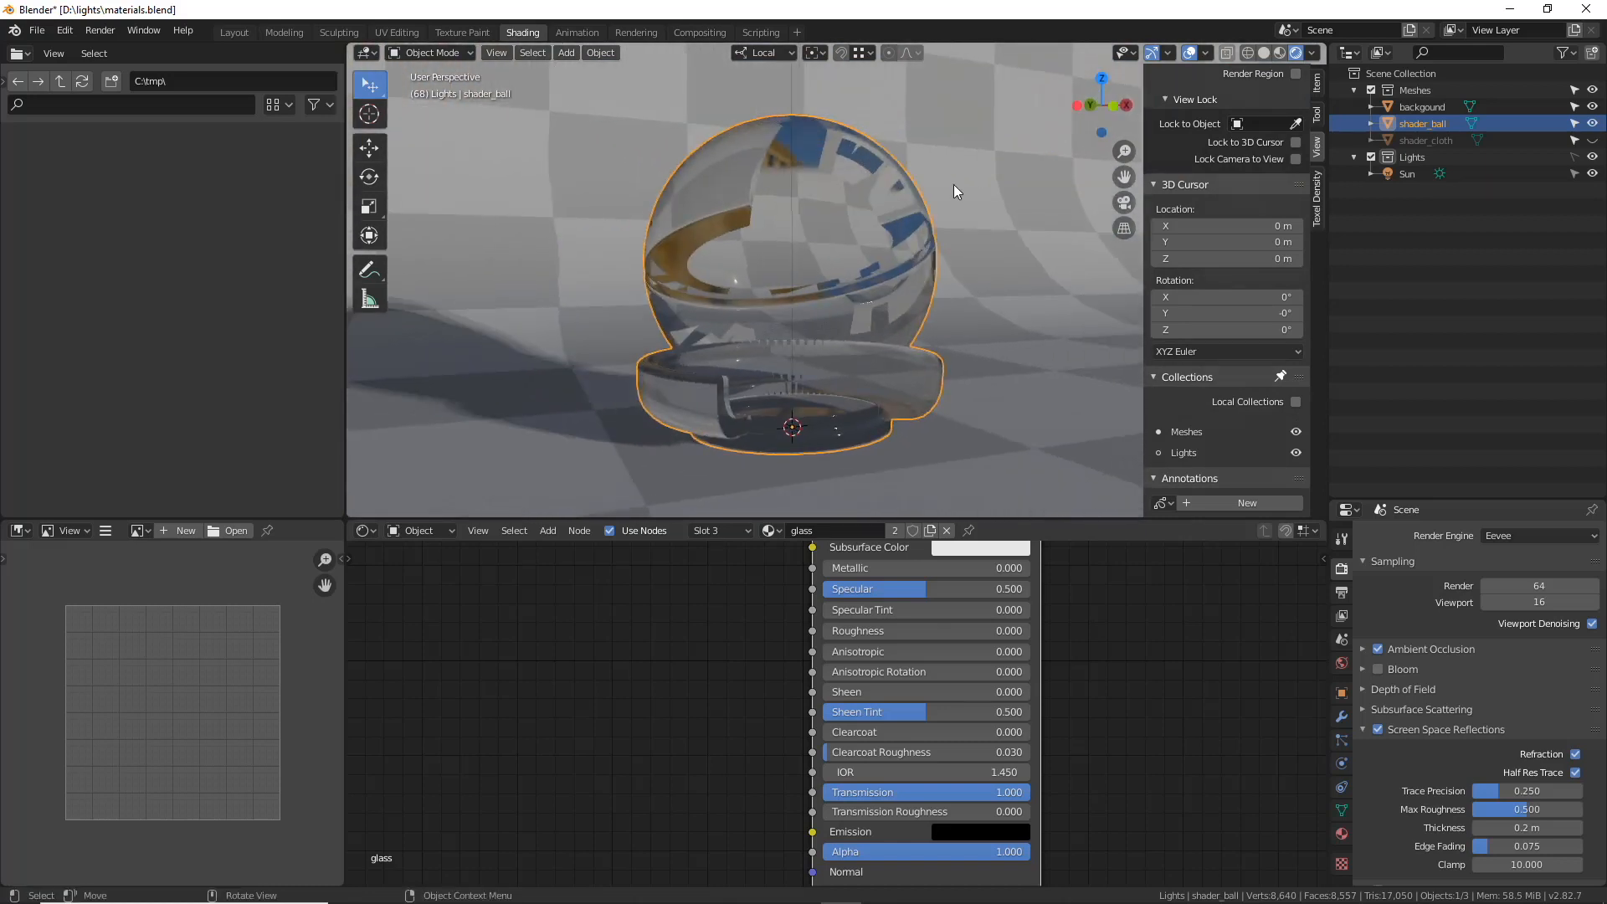
{"action": "middle_click_drag", "start_coordinate": [723, 144], "coordinate": [898, 196]}
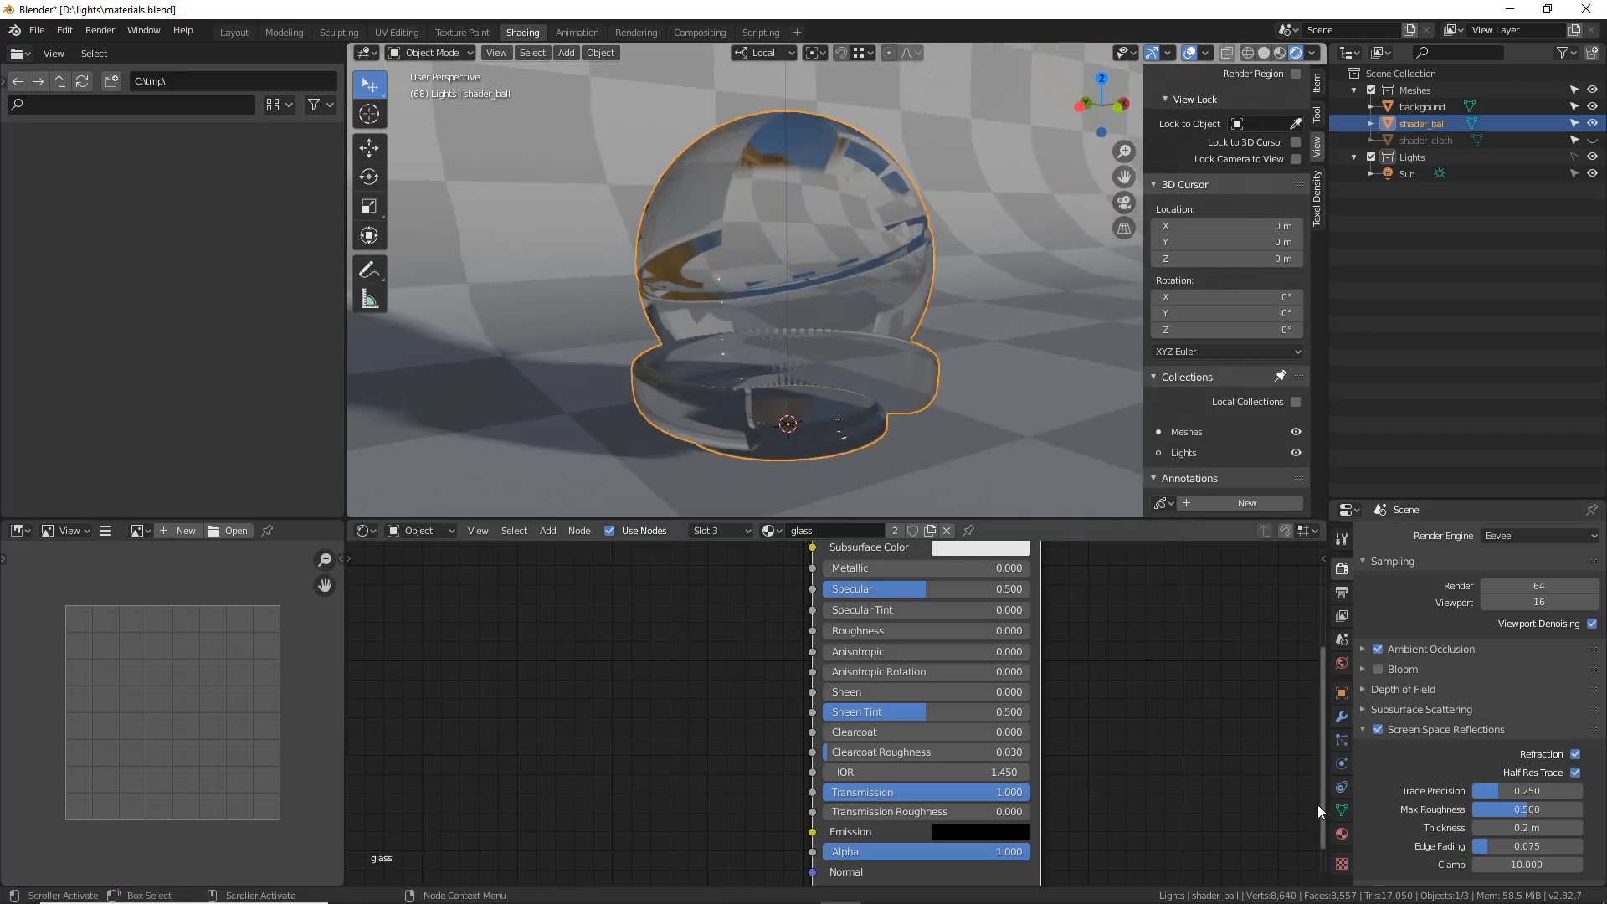
{"action": "left_click", "coordinate": [1340, 833]}
{"action": "scroll", "coordinate": [1423, 774], "scroll_direction": "down", "scroll_amount": 1}
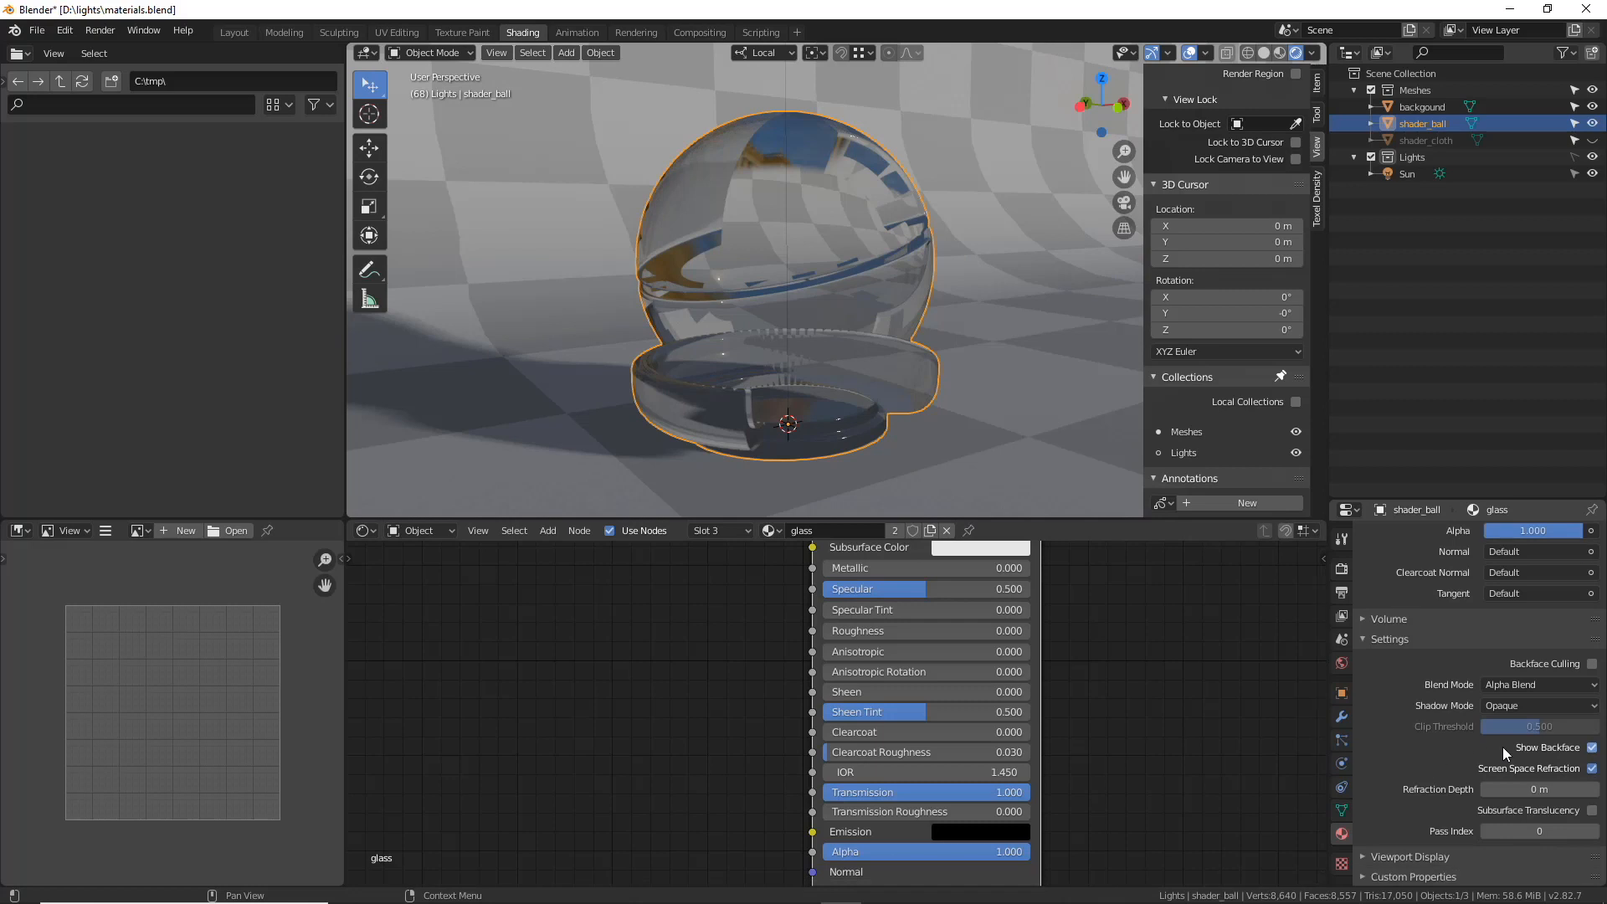
{"action": "left_click", "coordinate": [1592, 664]}
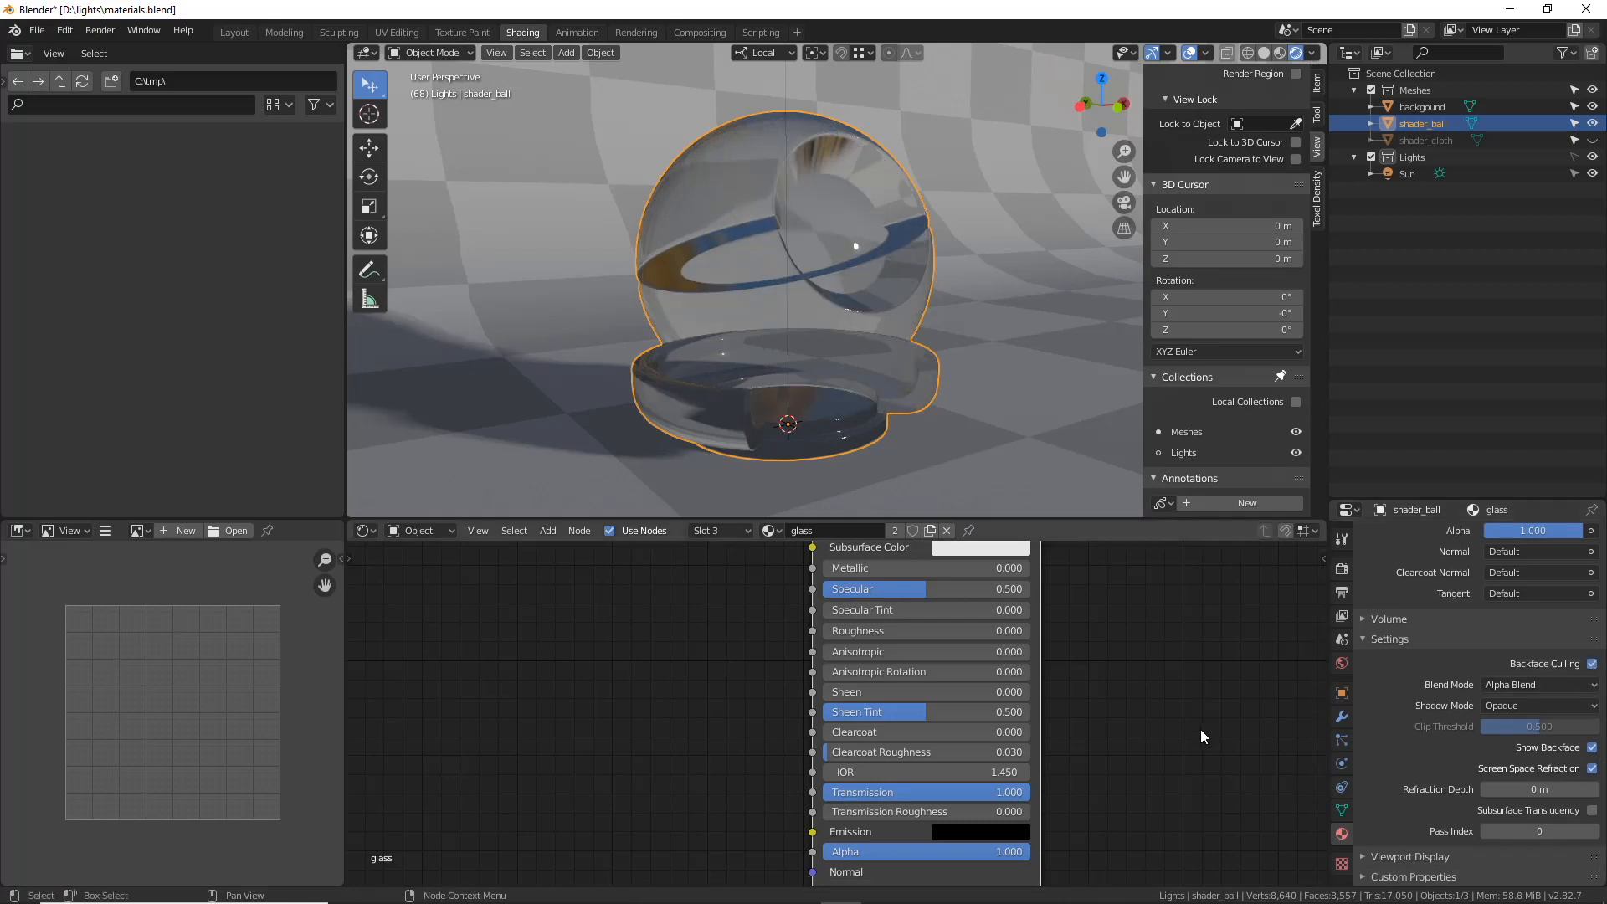
{"action": "middle_click_drag", "start_coordinate": [968, 441], "coordinate": [810, 384]}
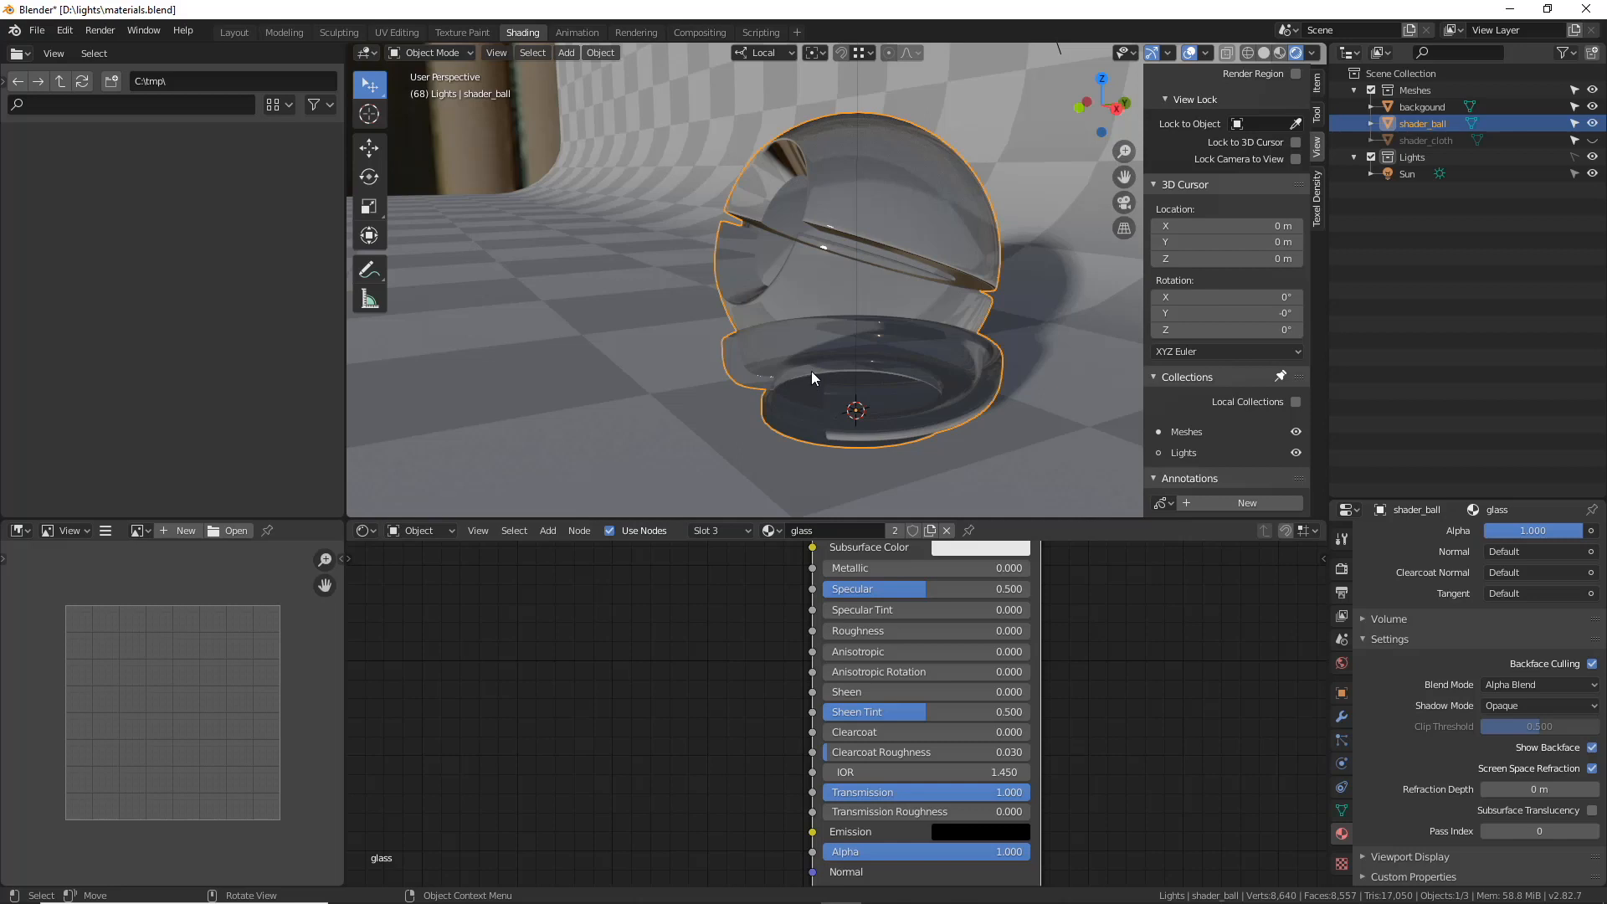
{"action": "middle_click_drag", "start_coordinate": [787, 330], "coordinate": [1017, 298]}
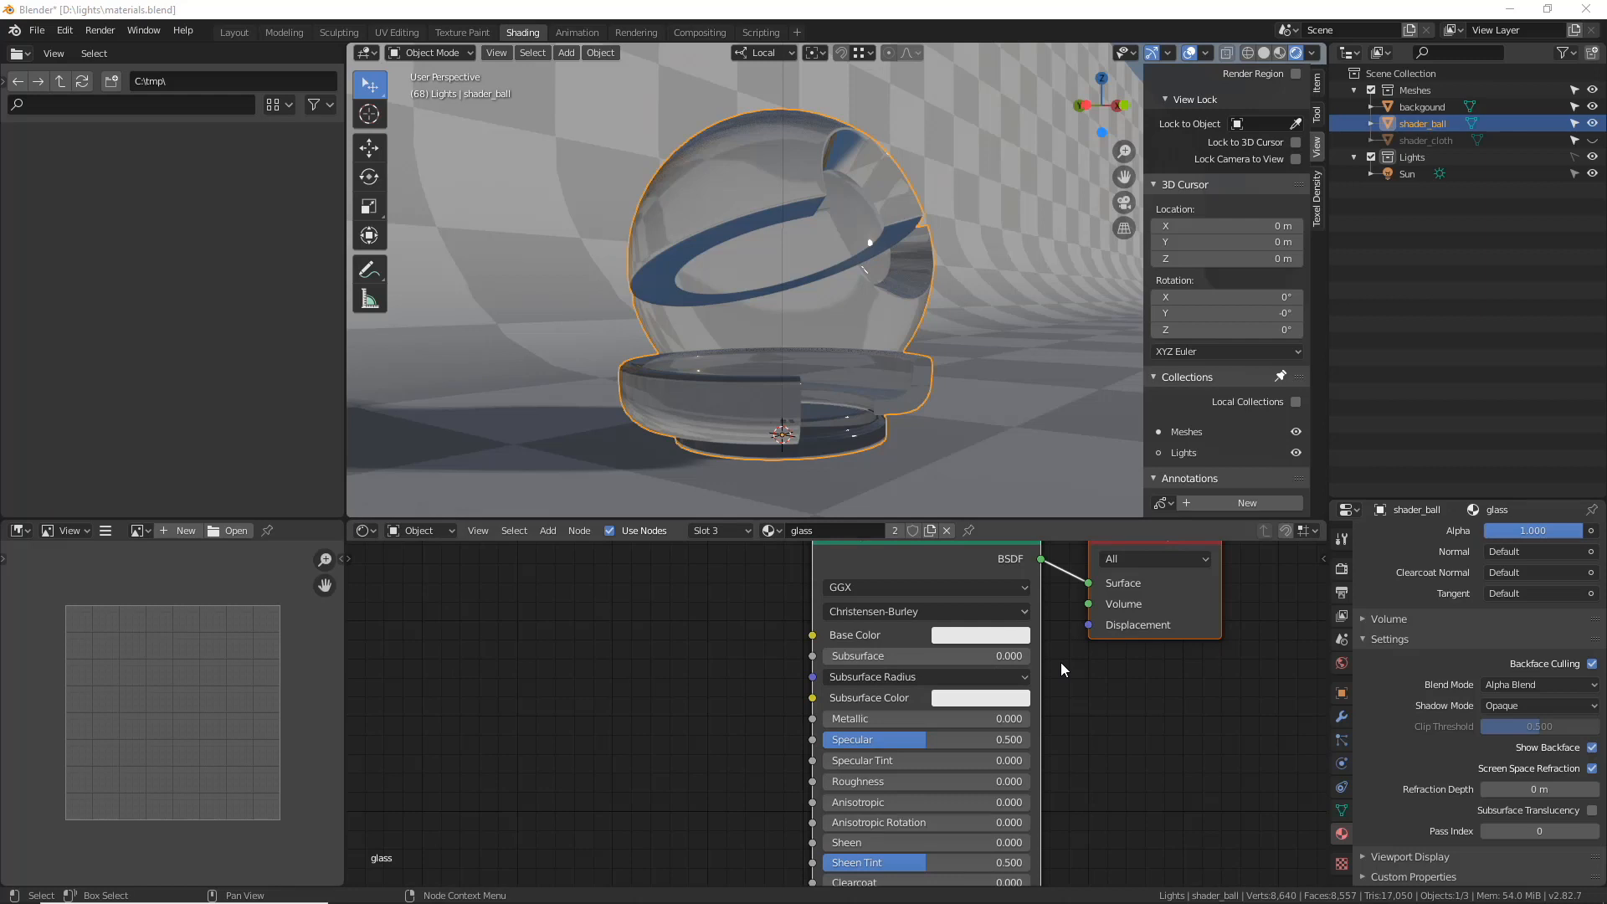
- Tint the glass material's Base Color a pale blue
{"action": "middle_click_drag", "start_coordinate": [1107, 731], "coordinate": [1113, 727]}
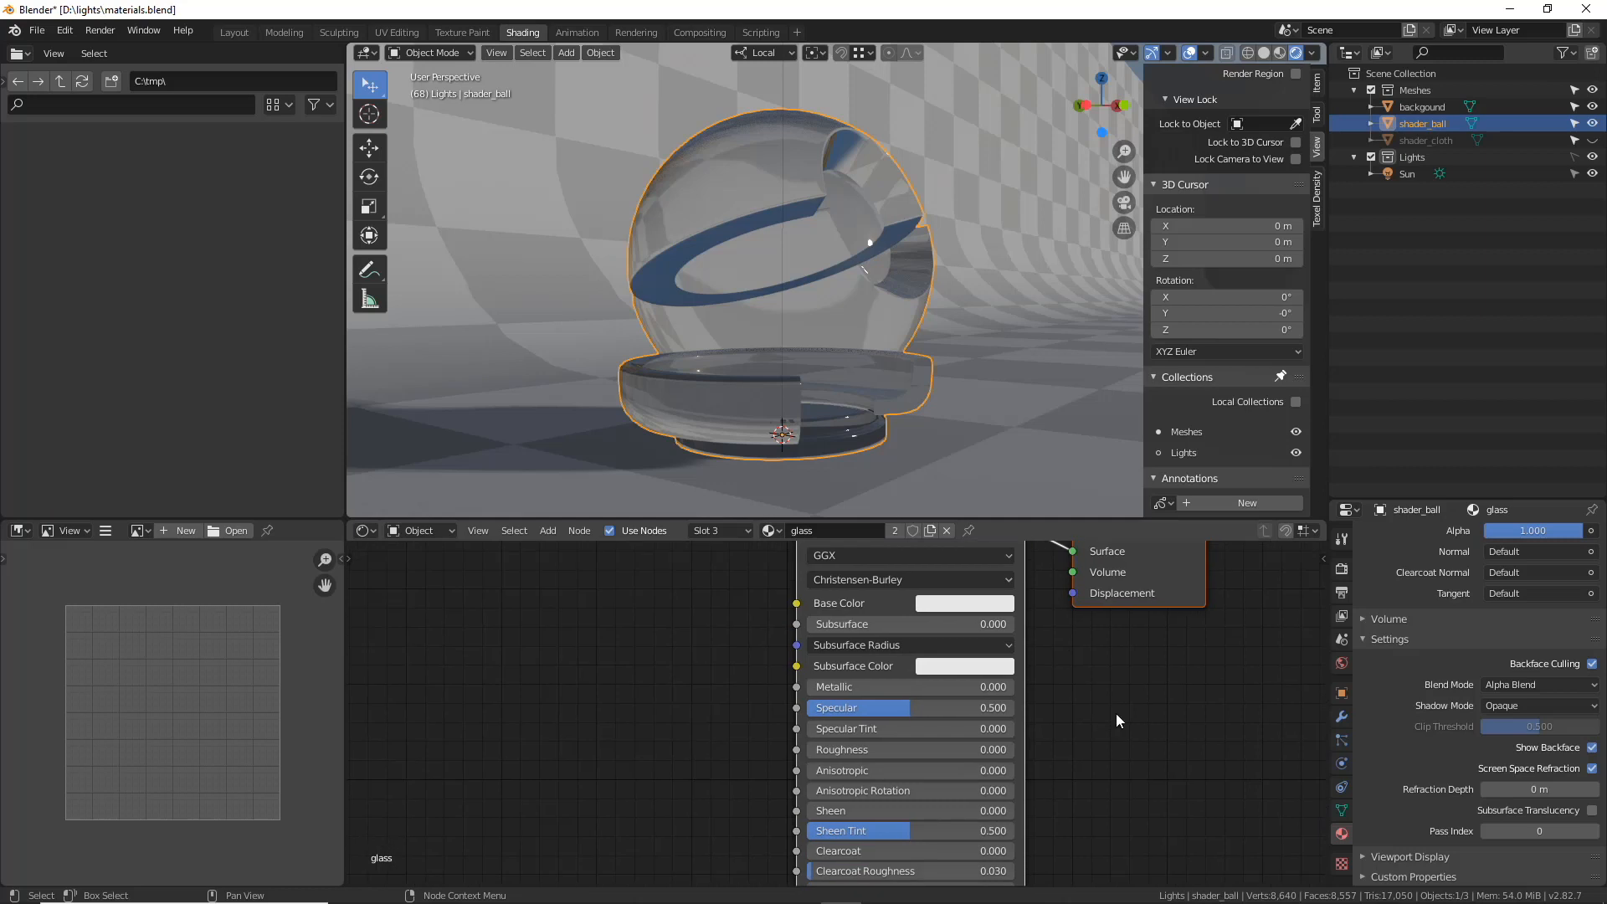
{"action": "middle_click_drag", "start_coordinate": [1148, 670], "coordinate": [1131, 706]}
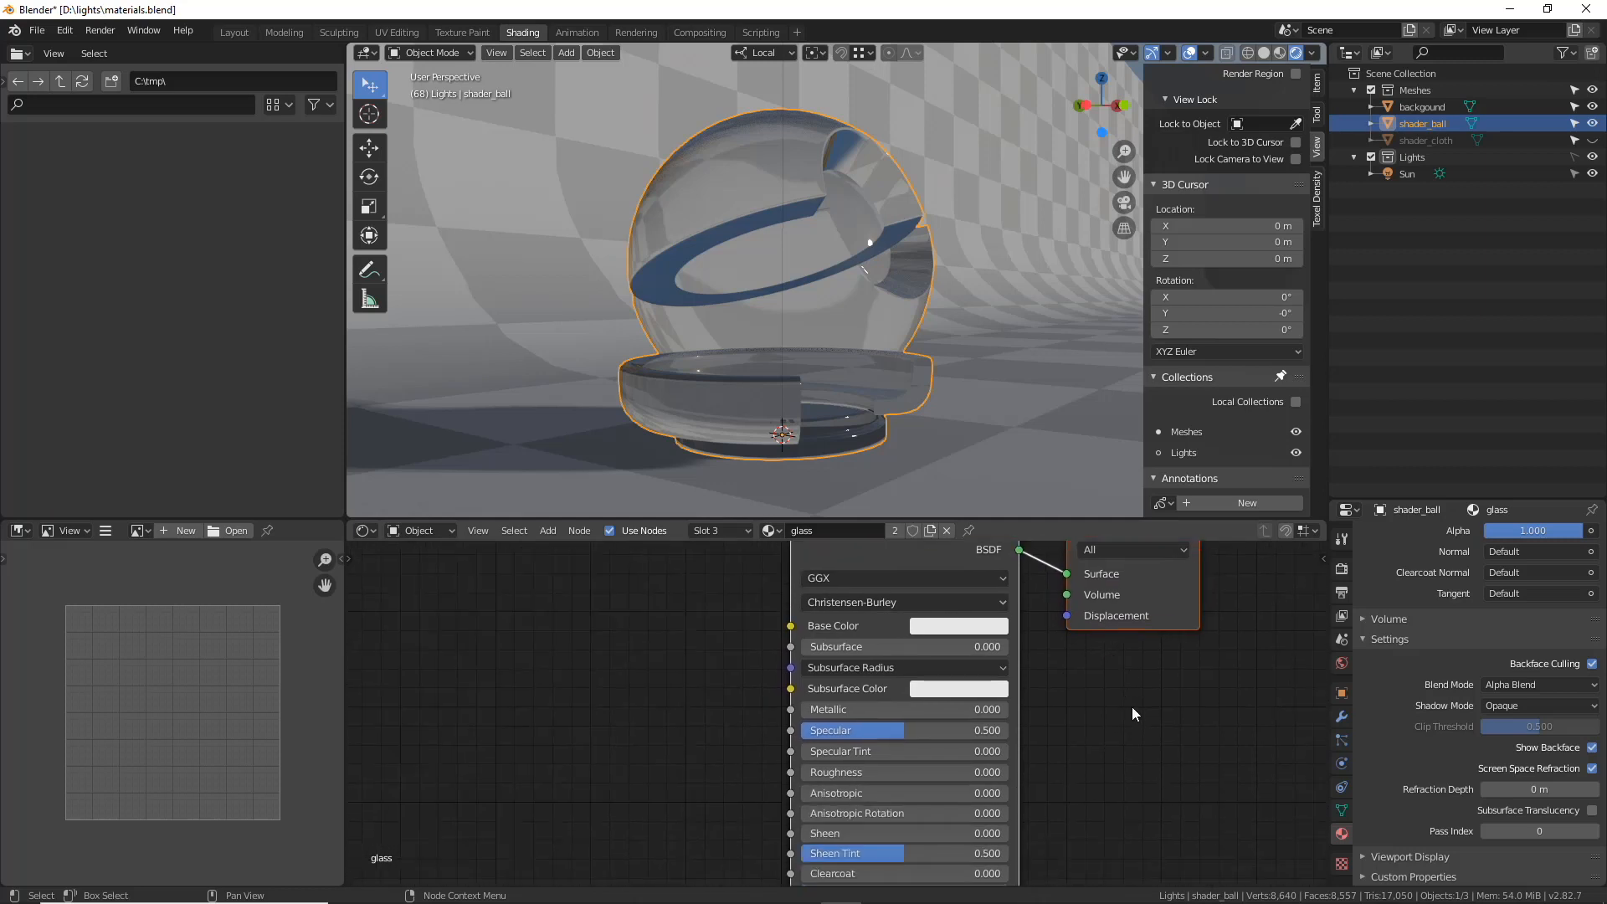
{"action": "left_click", "coordinate": [943, 625]}
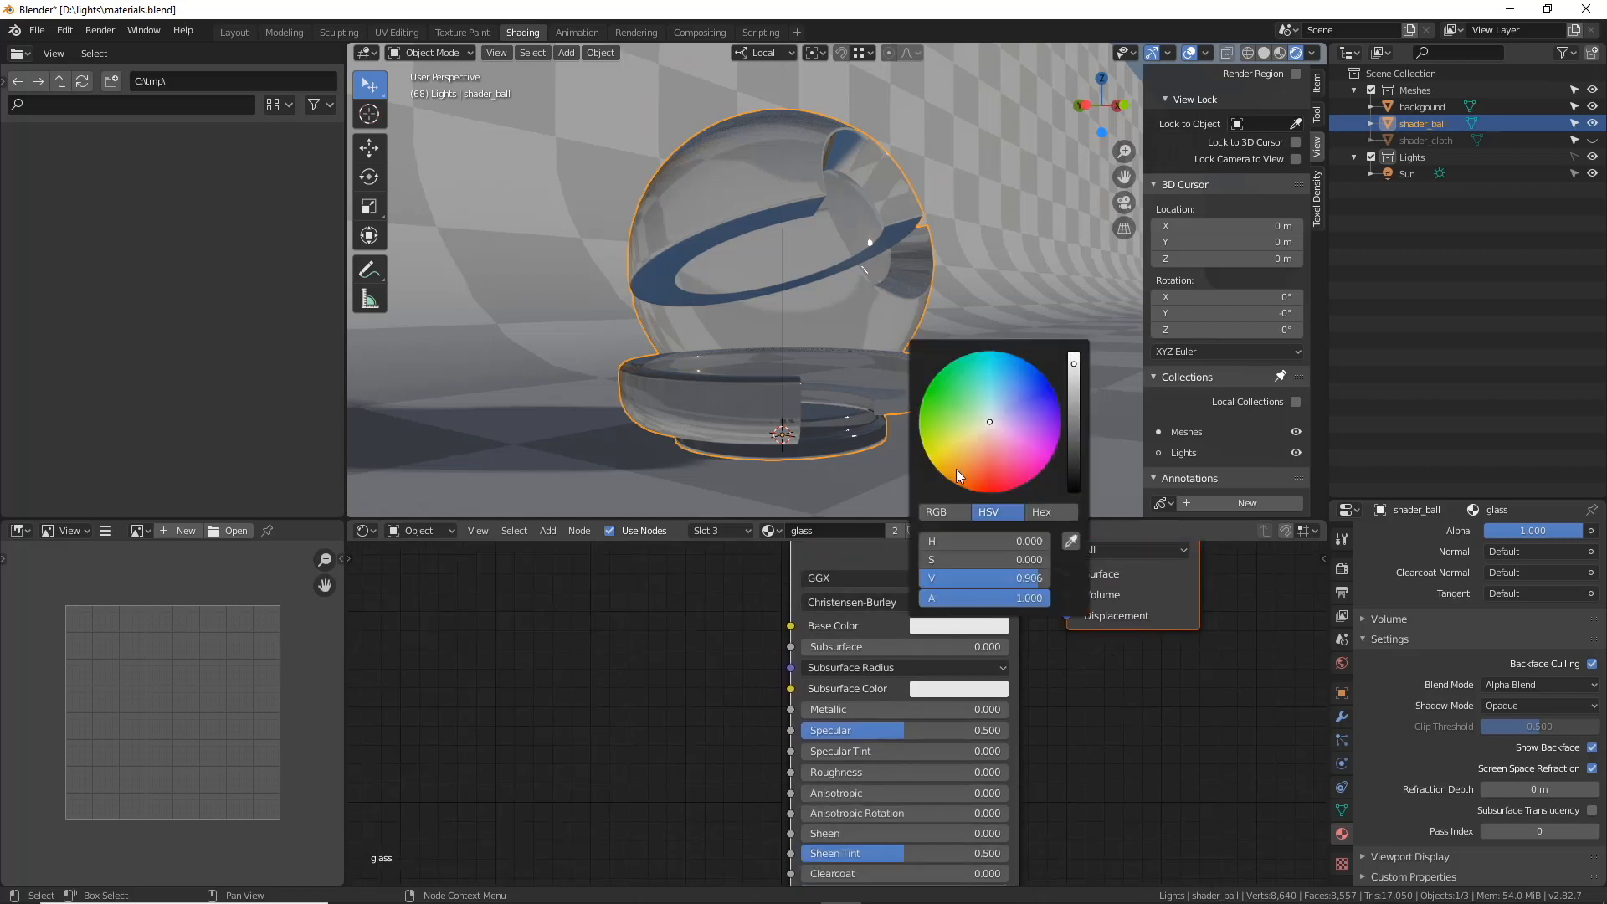
{"action": "left_click_drag", "start_coordinate": [998, 403], "coordinate": [1000, 409]}
{"action": "middle_click_drag", "start_coordinate": [1124, 751], "coordinate": [1141, 692]}
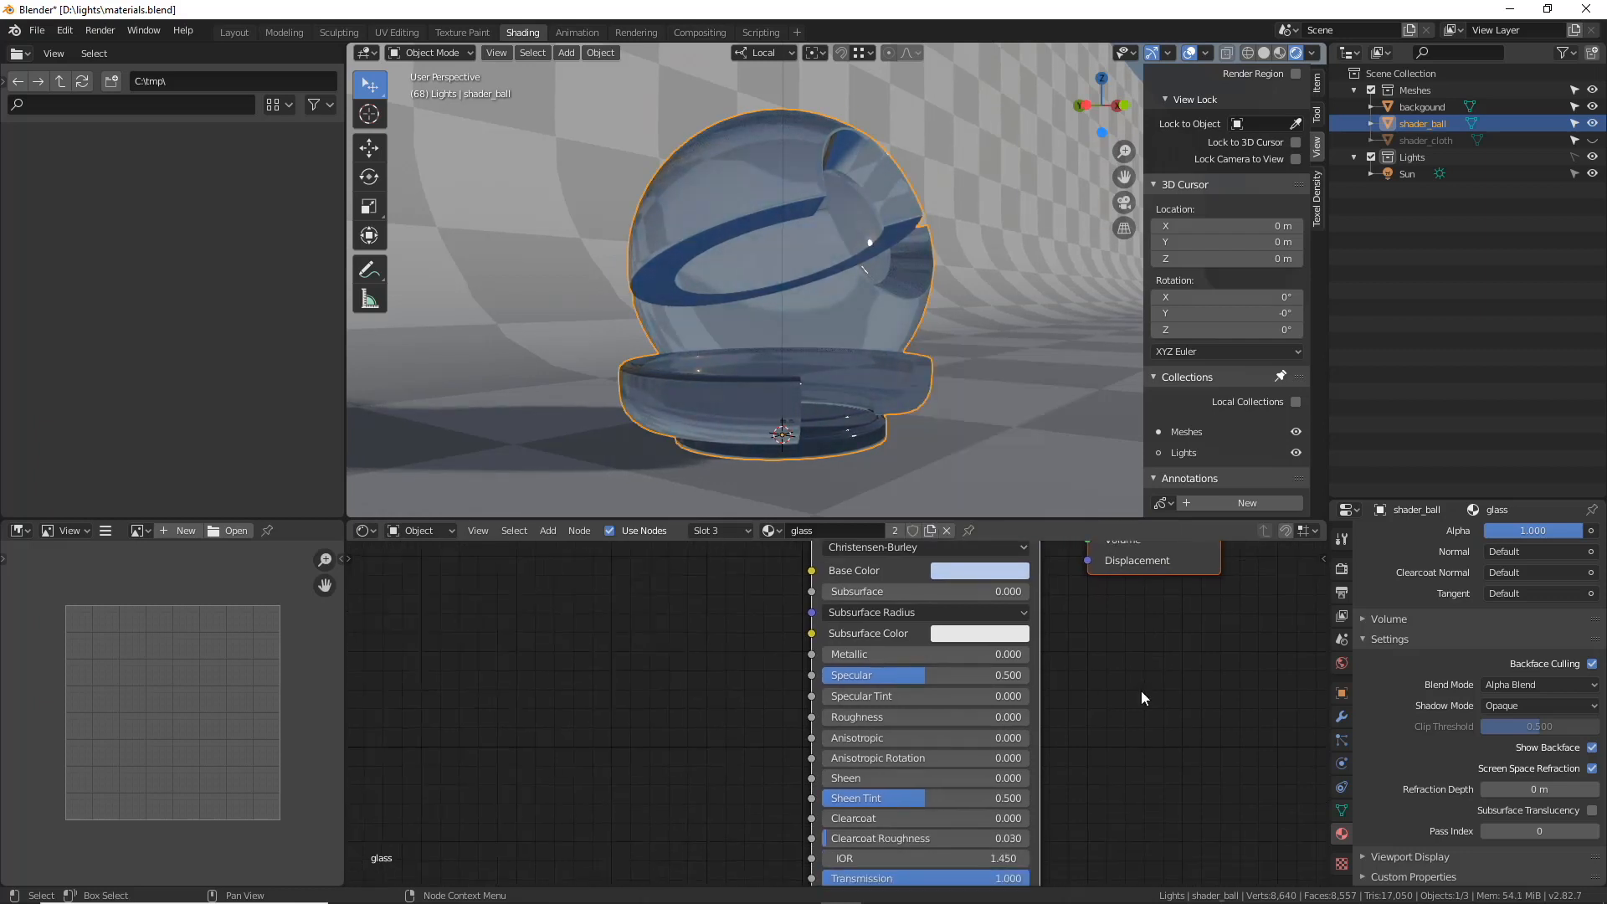
- Test the glass material with Roughness 0.195 and with Transmission 0.664 and 0.000, restoring Roughness to 0.000 and Transmission to 1.000
{"action": "mouse_move", "coordinate": [873, 718]}
{"action": "left_mouse_down"}
{"action": "mouse_move", "coordinate": [913, 719]}
{"action": "mouse_move", "coordinate": [858, 717]}
{"action": "left_mouse_up"}
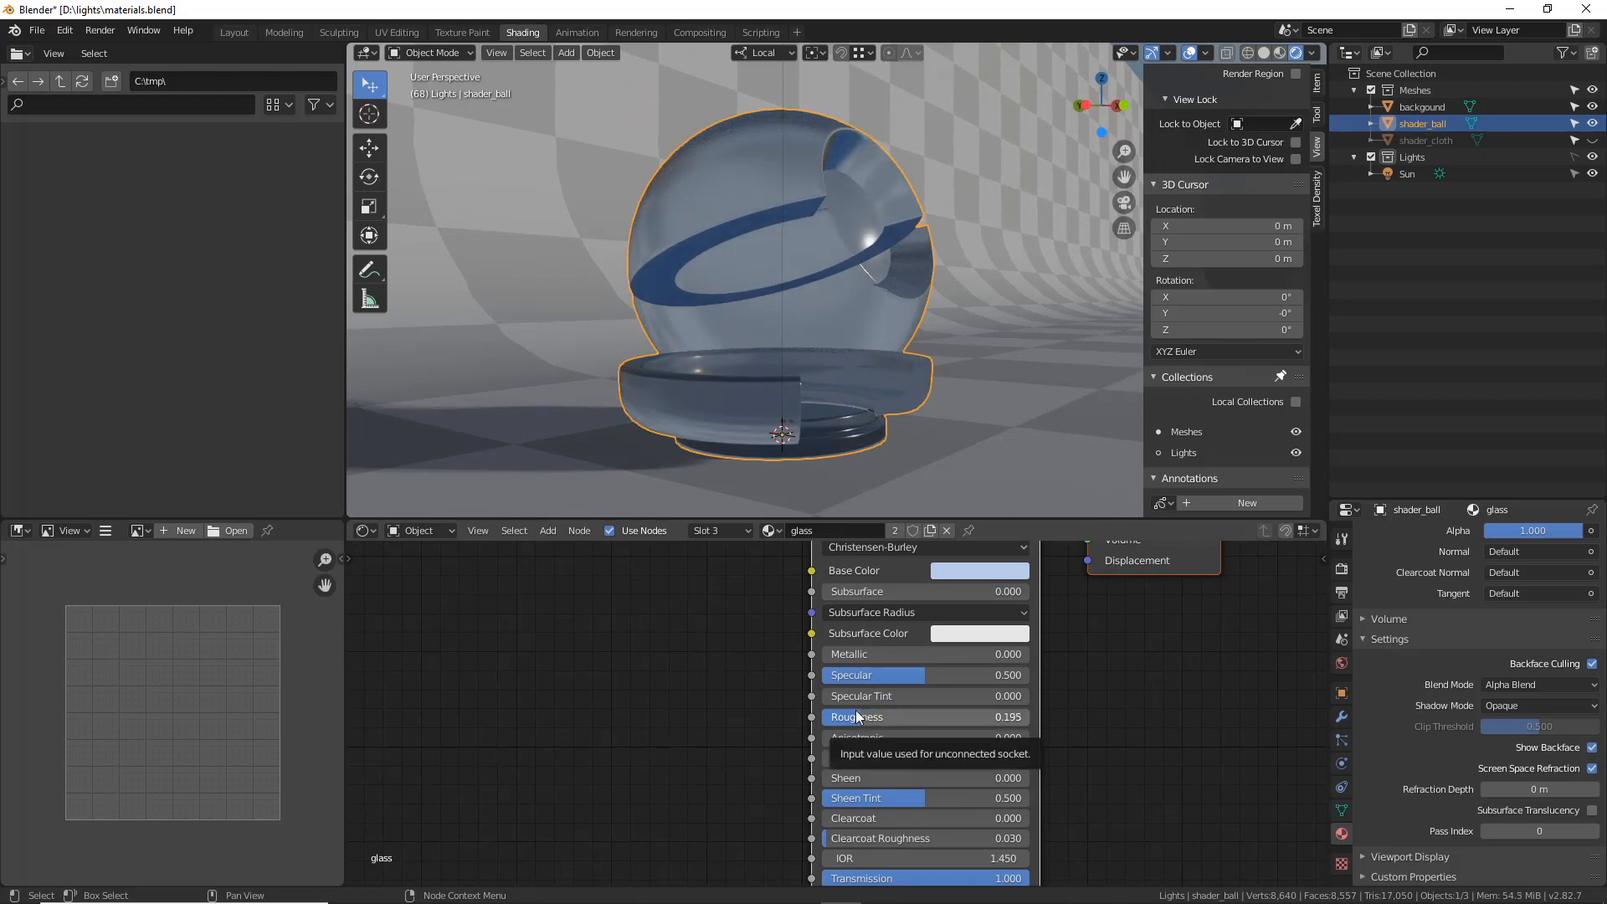
{"action": "left_click_drag", "start_coordinate": [876, 718], "coordinate": [832, 717]}
{"action": "middle_click_drag", "start_coordinate": [1106, 823], "coordinate": [1083, 687]}
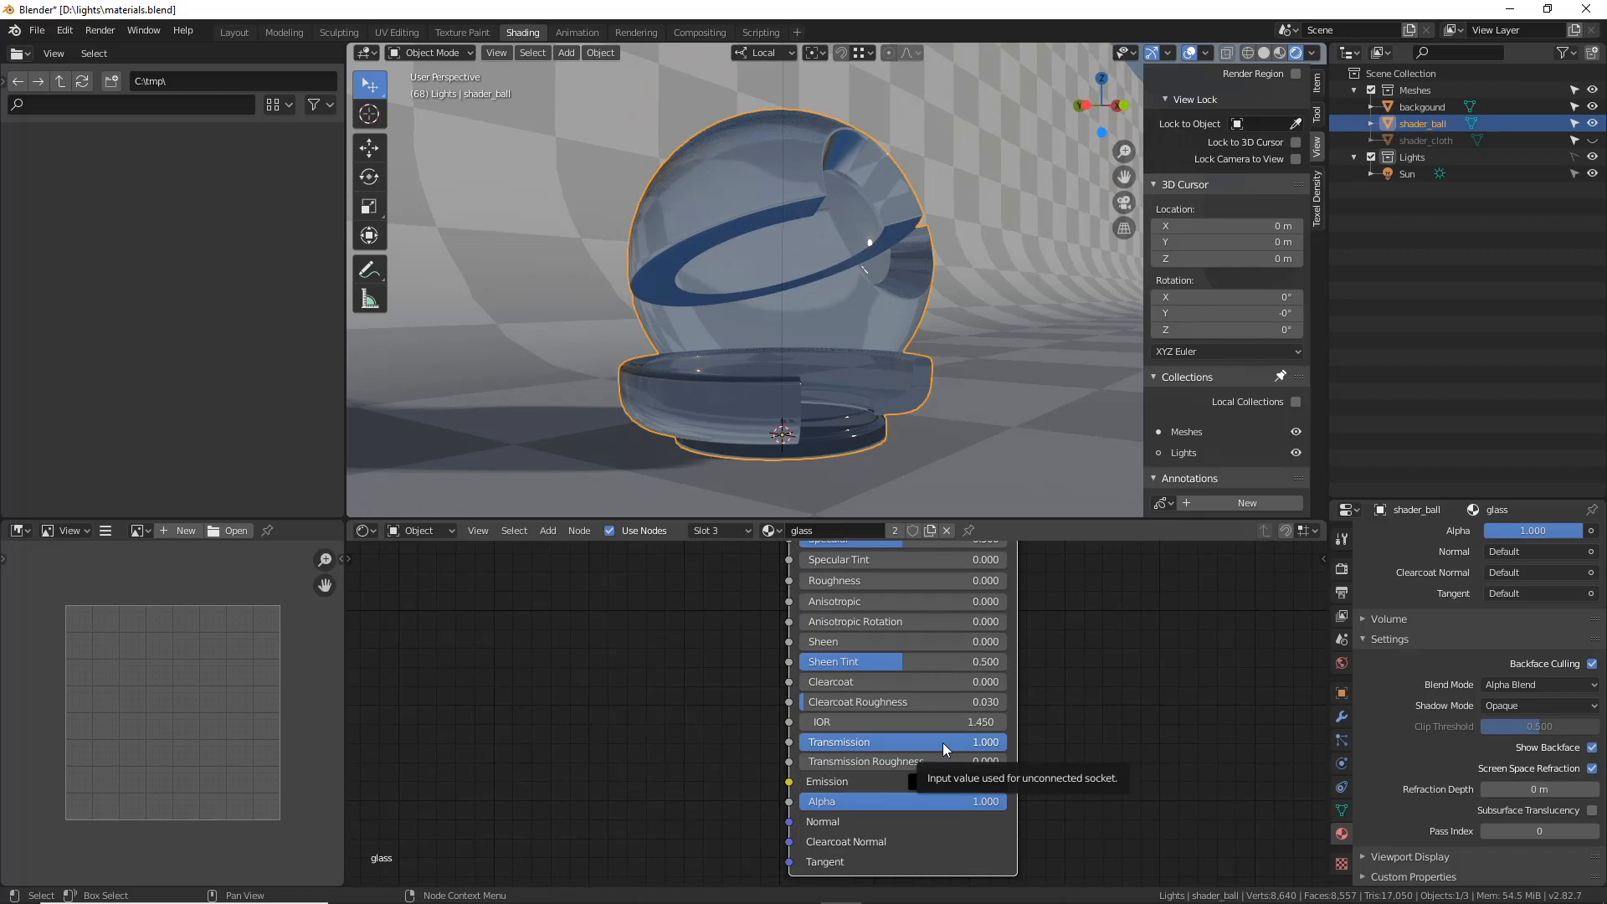
{"action": "left_click_drag", "start_coordinate": [946, 740], "coordinate": [875, 741]}
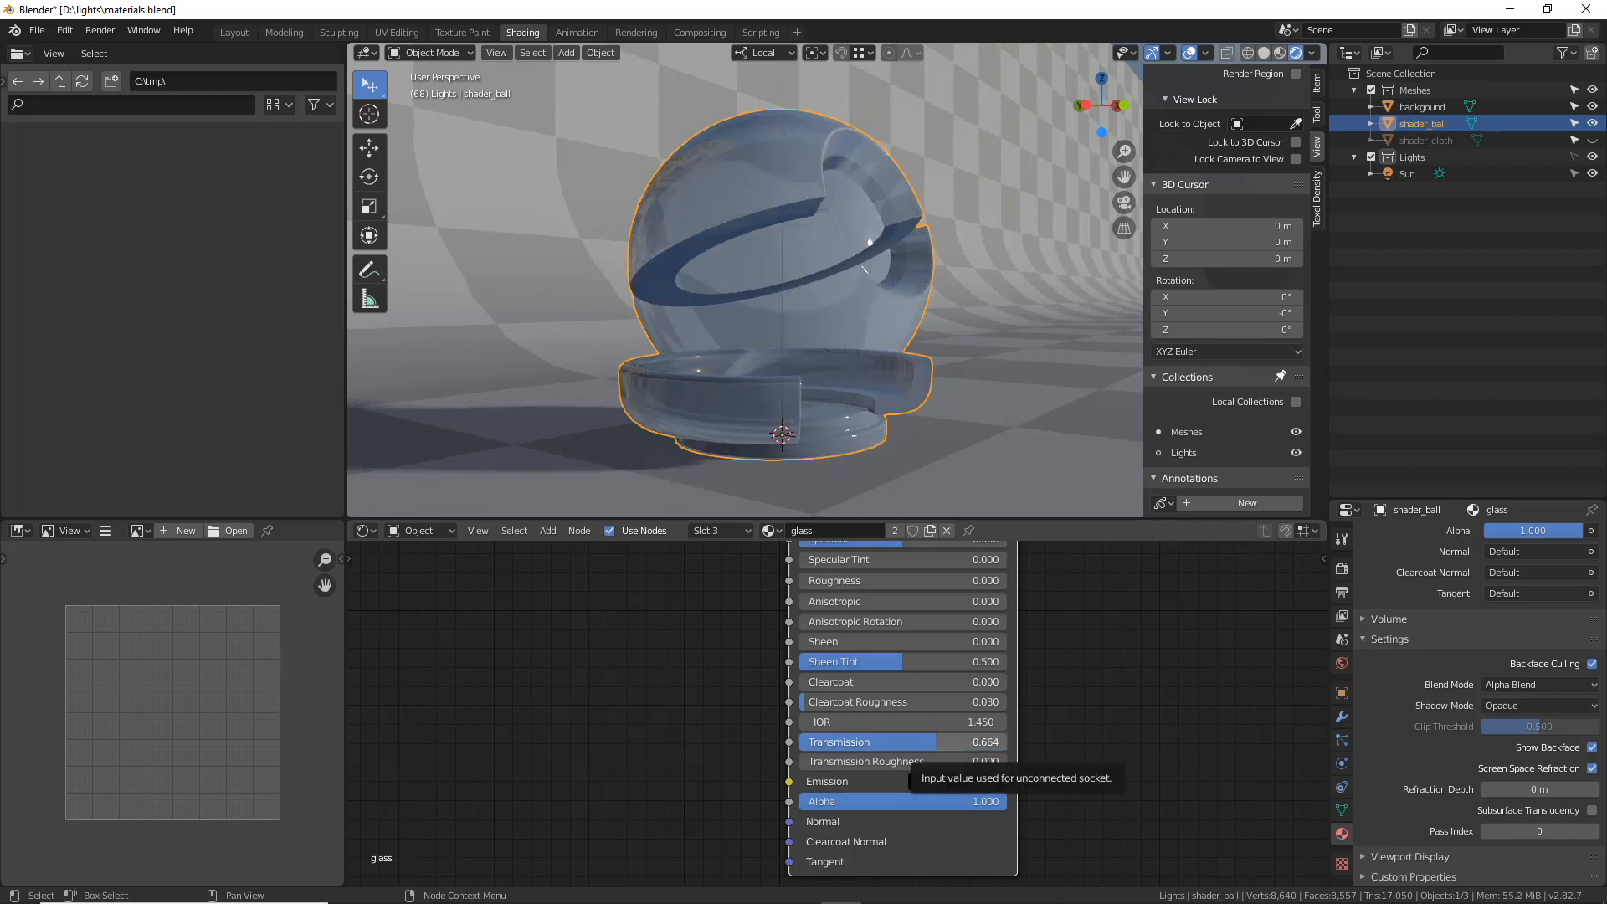
{"action": "key", "text": "BackSpace"}
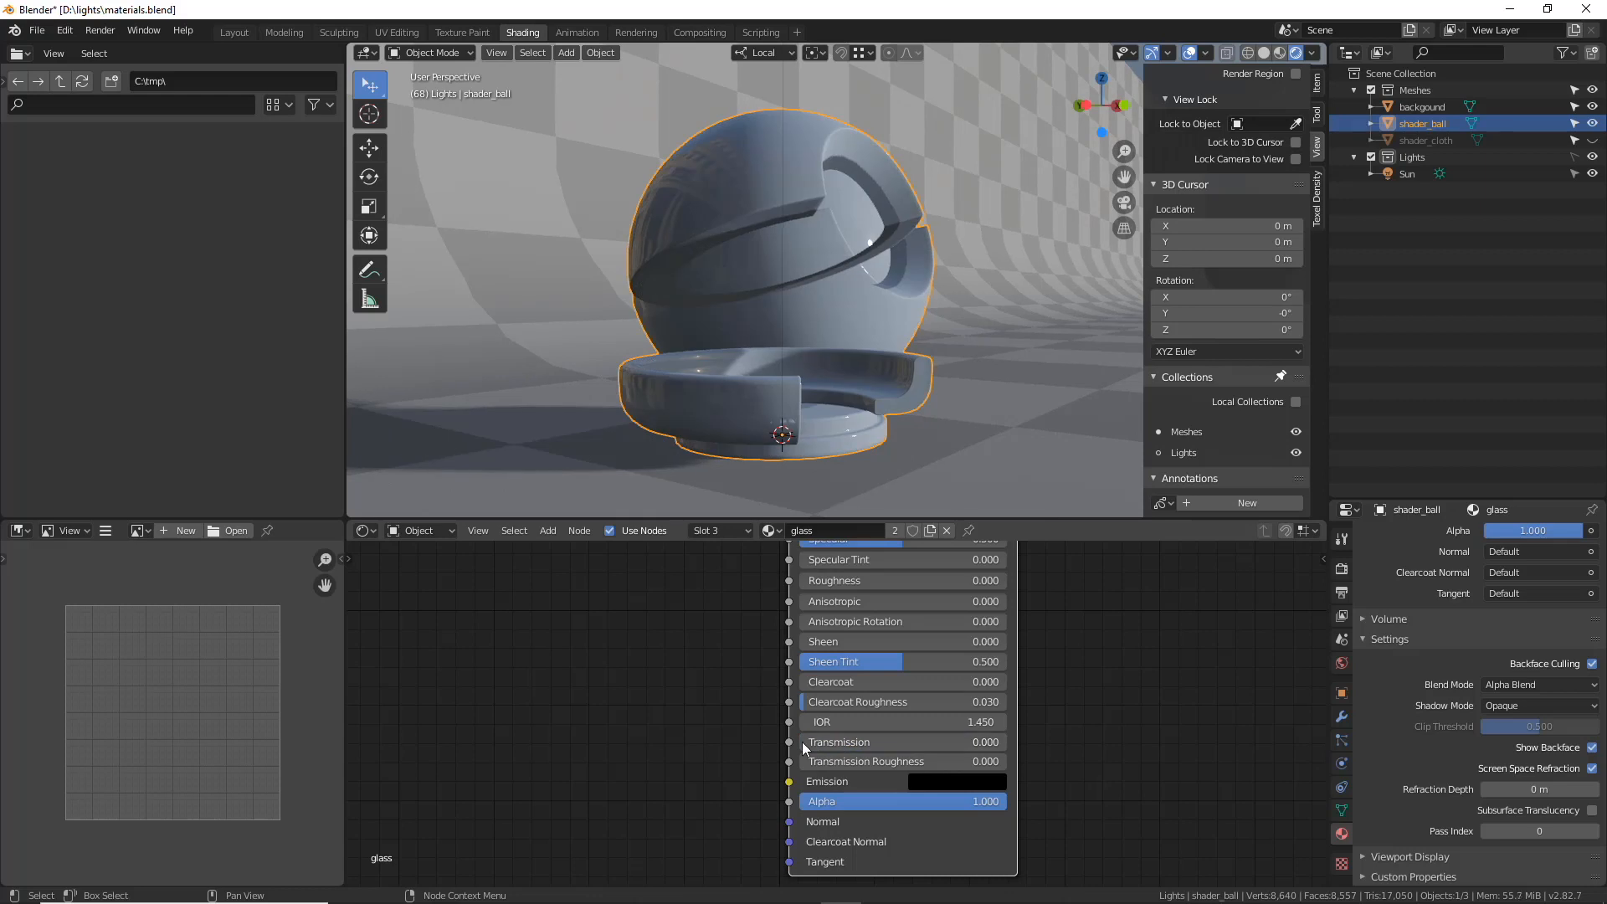
{"action": "left_click_drag", "start_coordinate": [807, 742], "coordinate": [1007, 741]}
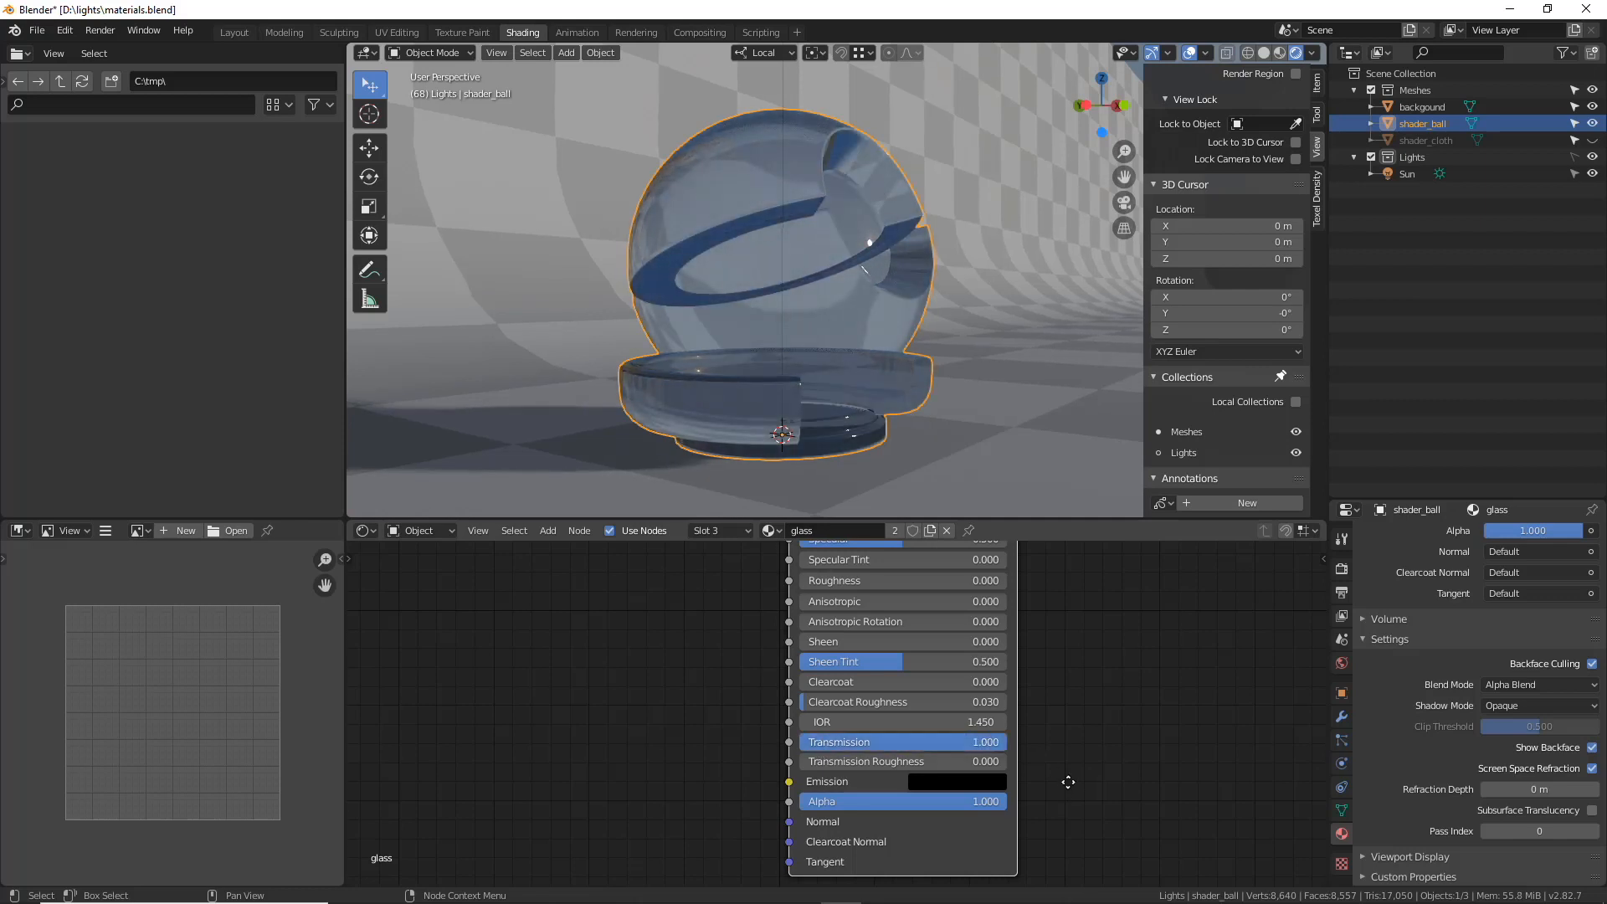
{"action": "middle_click_drag", "start_coordinate": [1068, 782], "coordinate": [1068, 771]}
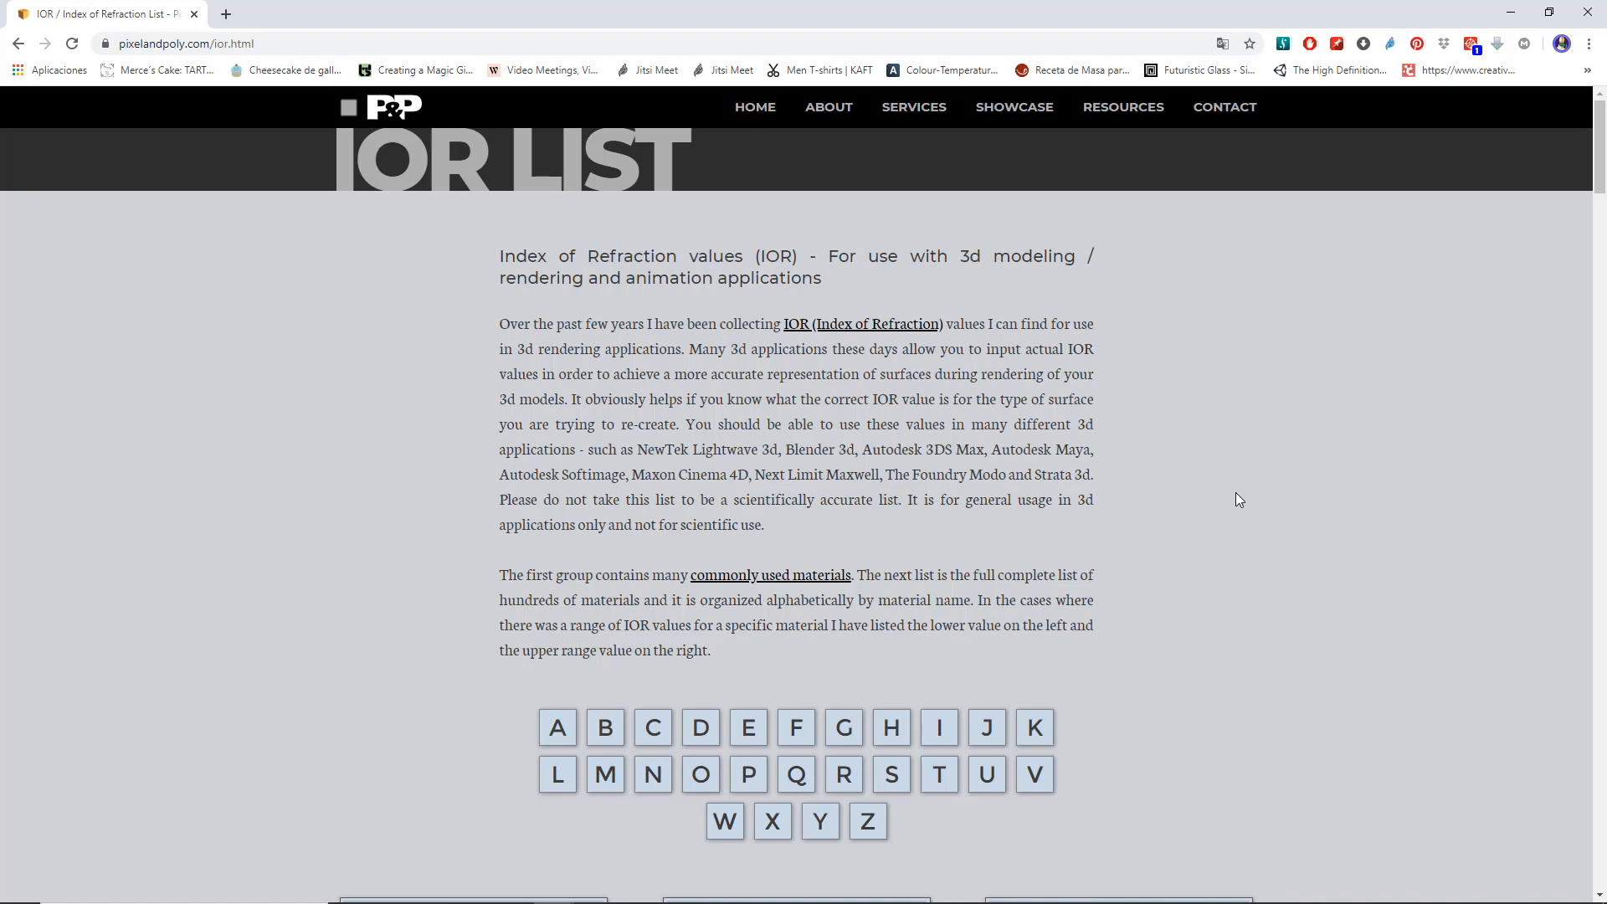
- Look up water at 20 deg C in the browser's IOR list, copy 1.333, and paste it into the glass material's IOR in Blender
{"action": "scroll", "coordinate": [1237, 495], "scroll_direction": "down", "scroll_amount": 5}
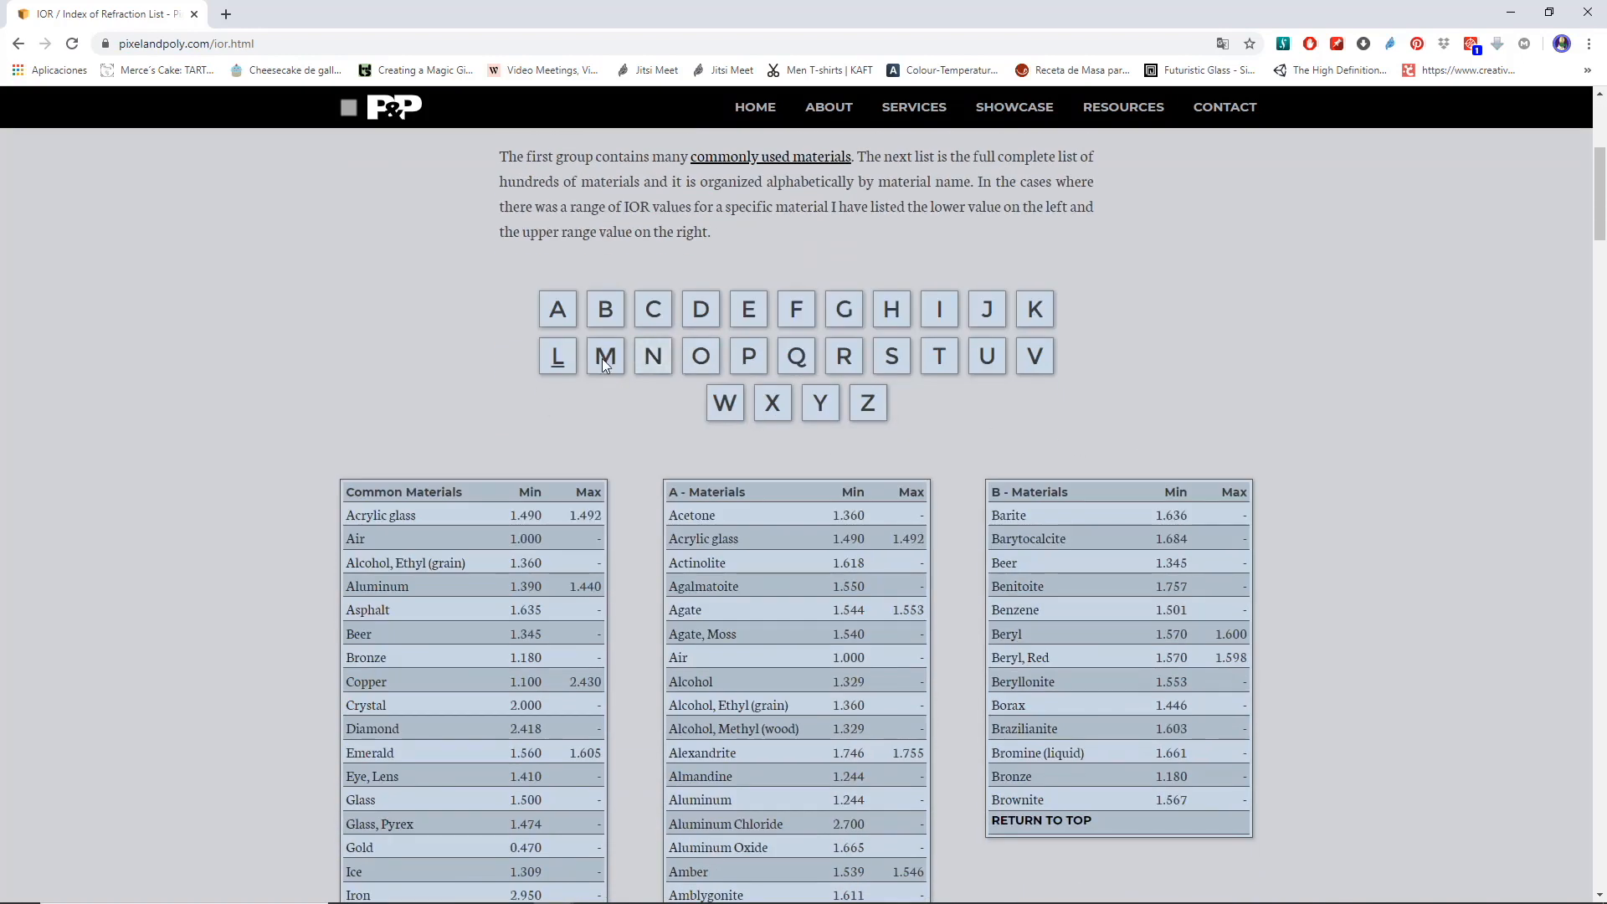
{"action": "left_click", "coordinate": [722, 403]}
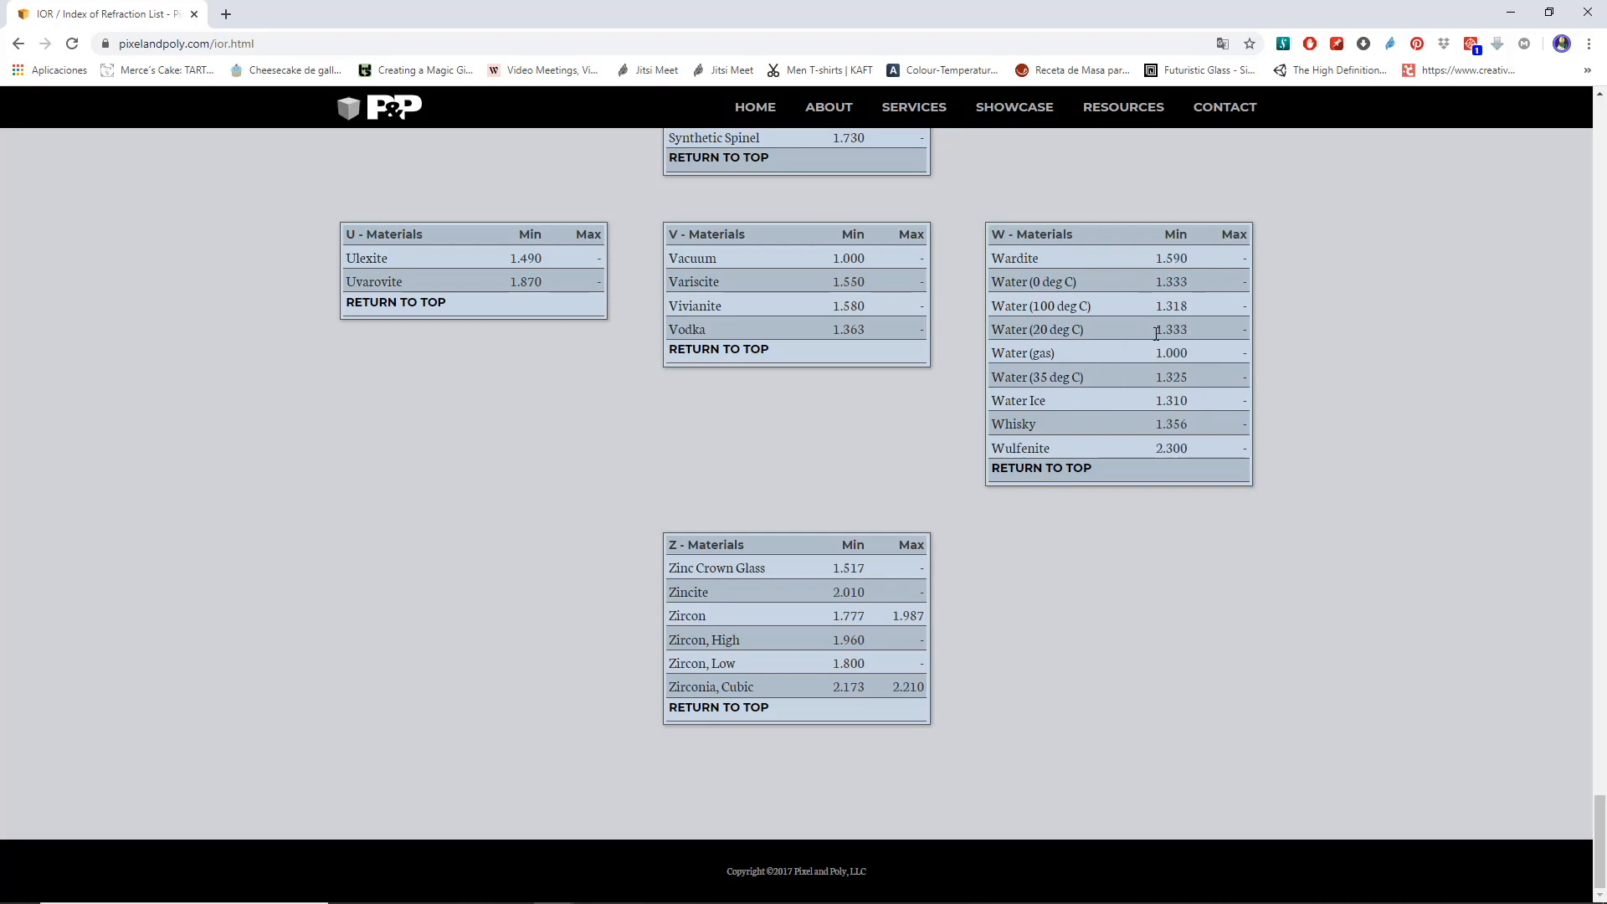
{"action": "mouse_move", "coordinate": [1180, 334]}
{"action": "left_mouse_down"}
{"action": "mouse_move", "coordinate": [1135, 339]}
{"action": "mouse_move", "coordinate": [1200, 335]}
{"action": "mouse_move", "coordinate": [1154, 333]}
{"action": "left_mouse_up"}
{"action": "key", "text": "ctrl+c"}
{"action": "key", "text": "alt+Tab"}
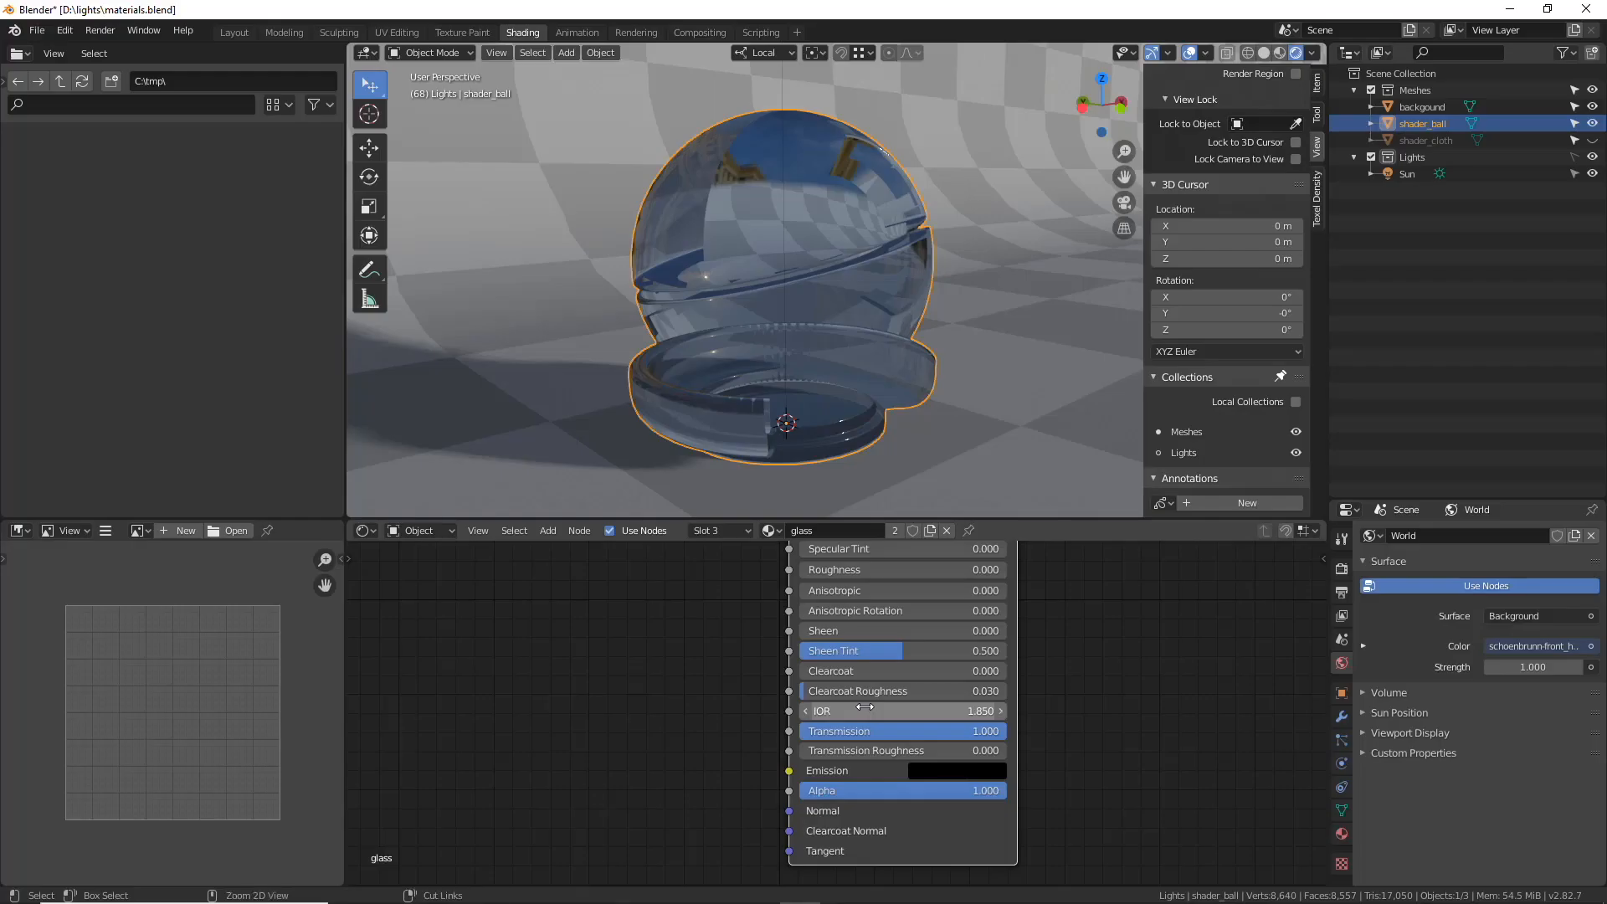
{"action": "key", "text": "ctrl+v"}
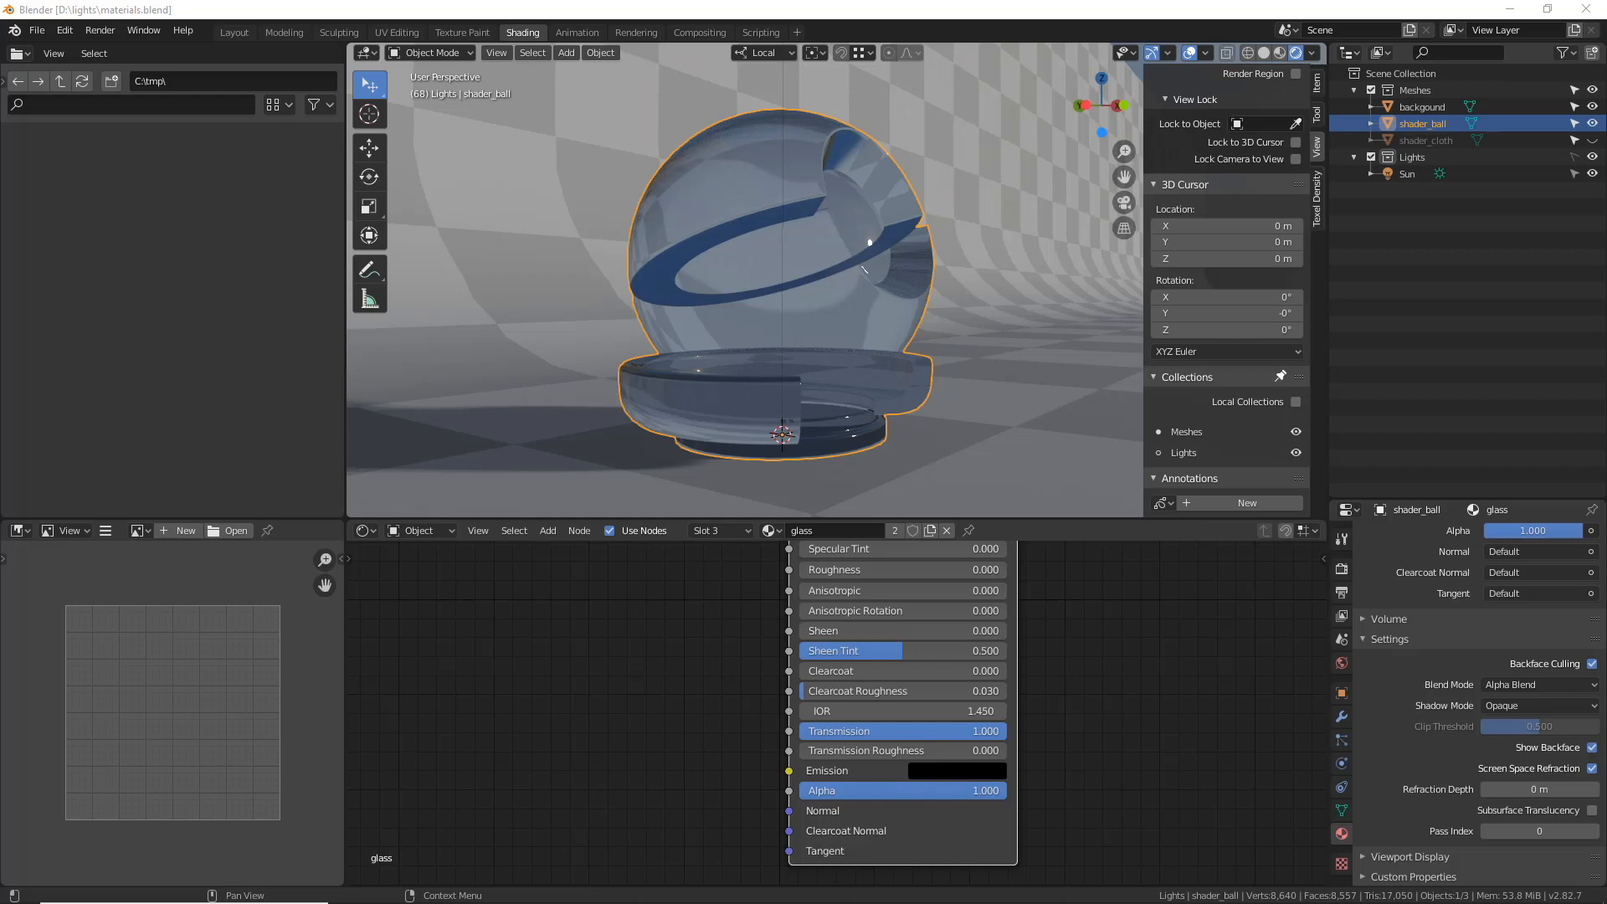
- Turn off Backface Culling on the glass material
{"action": "left_click", "coordinate": [1592, 663]}
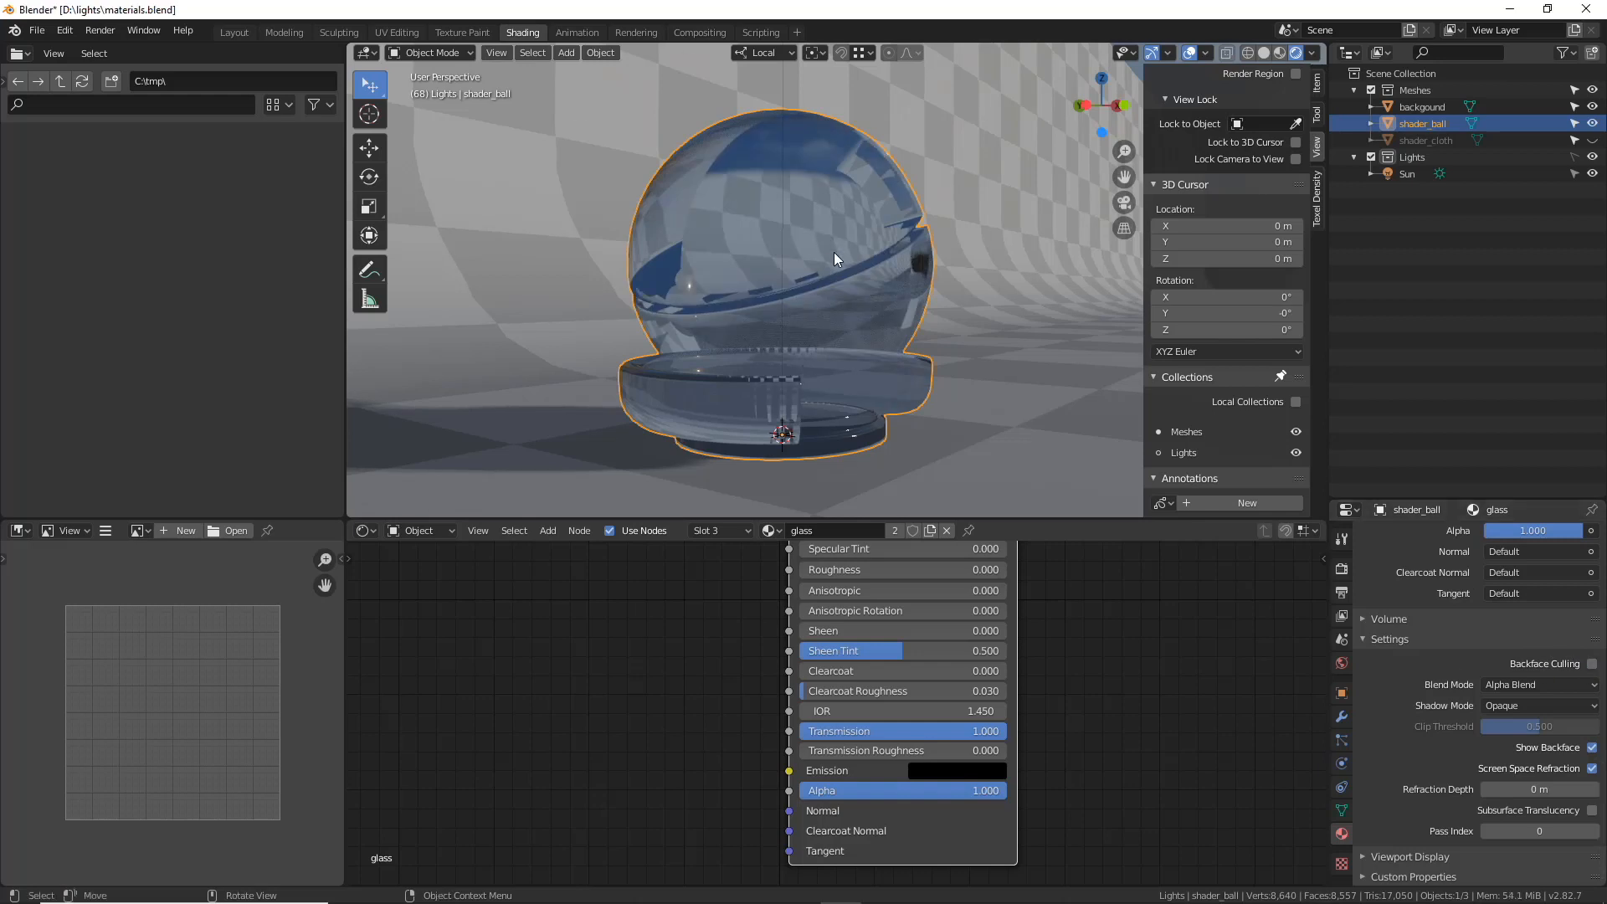
{"action": "middle_click_drag", "start_coordinate": [833, 253], "coordinate": [820, 252]}
- Duplicate the glass shader ball, place the copy behind the original on the ground plane, and examine how the two overlap
{"action": "key", "text": "shift+d"}
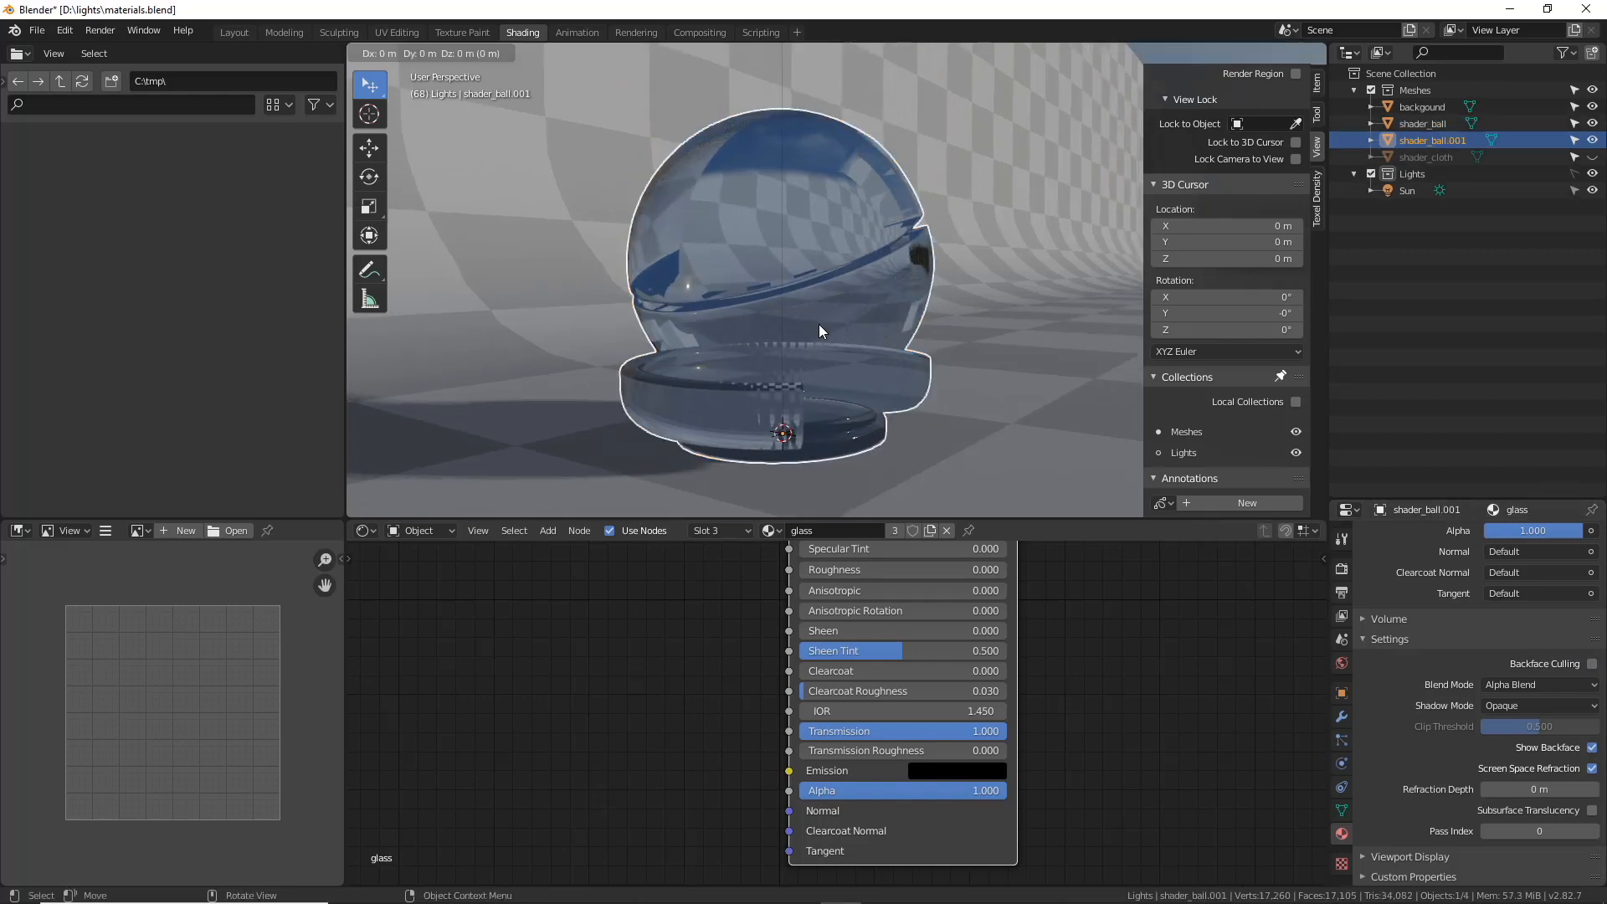
{"action": "key", "text": "shift+z"}
{"action": "key", "text": "shift+z"}
{"action": "left_click", "coordinate": [899, 325]}
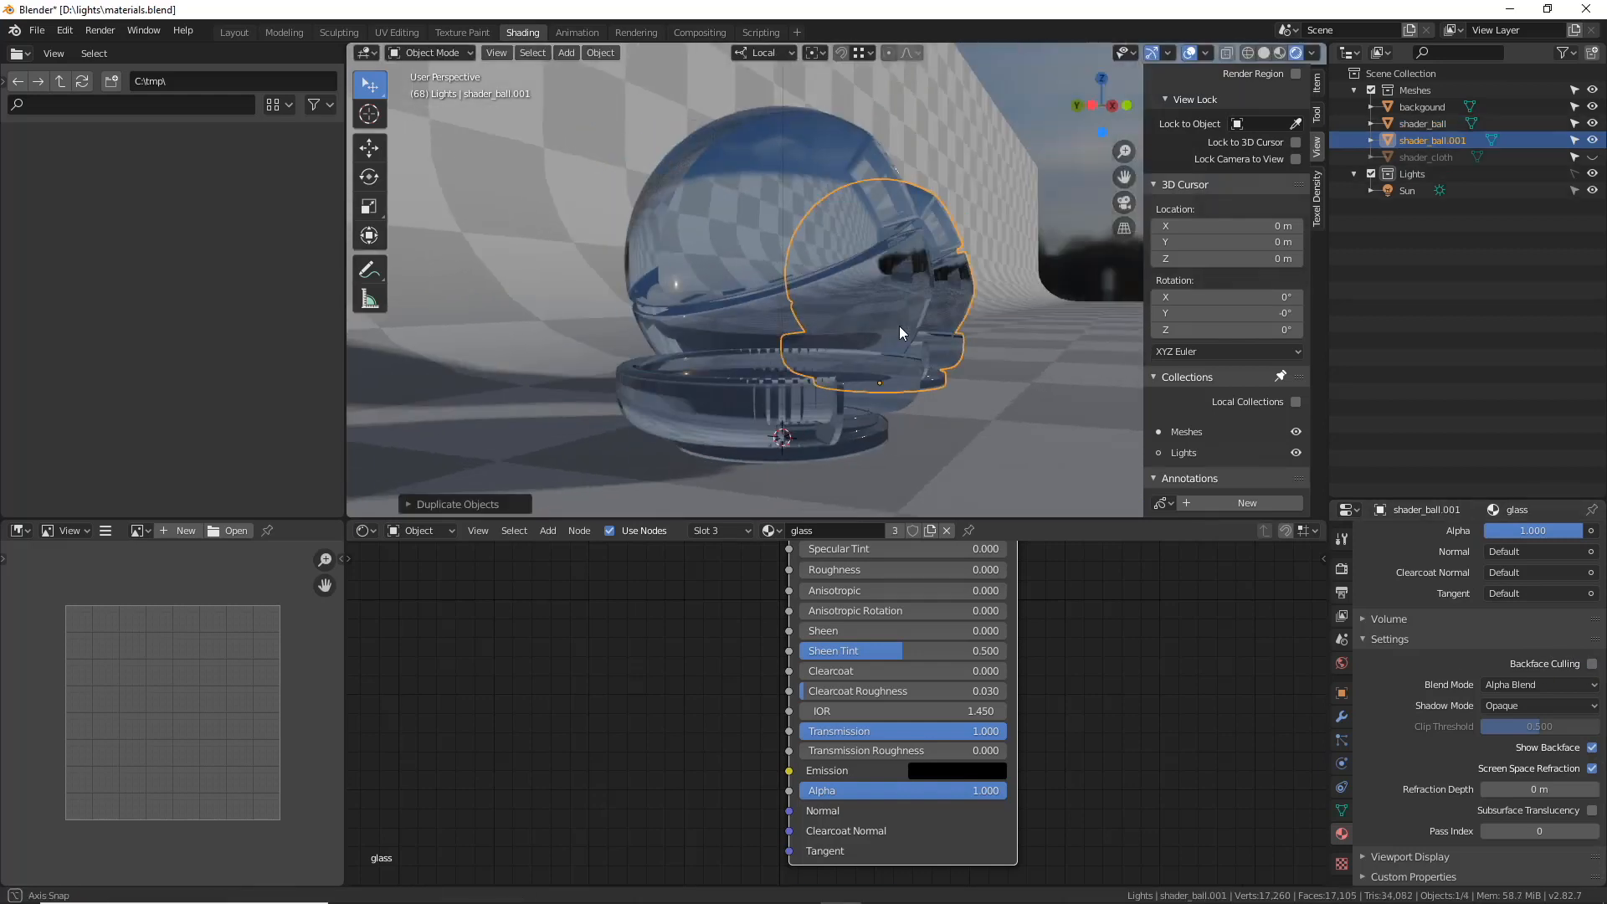
{"action": "middle_click_drag", "start_coordinate": [907, 323], "coordinate": [926, 325]}
{"action": "left_click", "coordinate": [983, 144]}
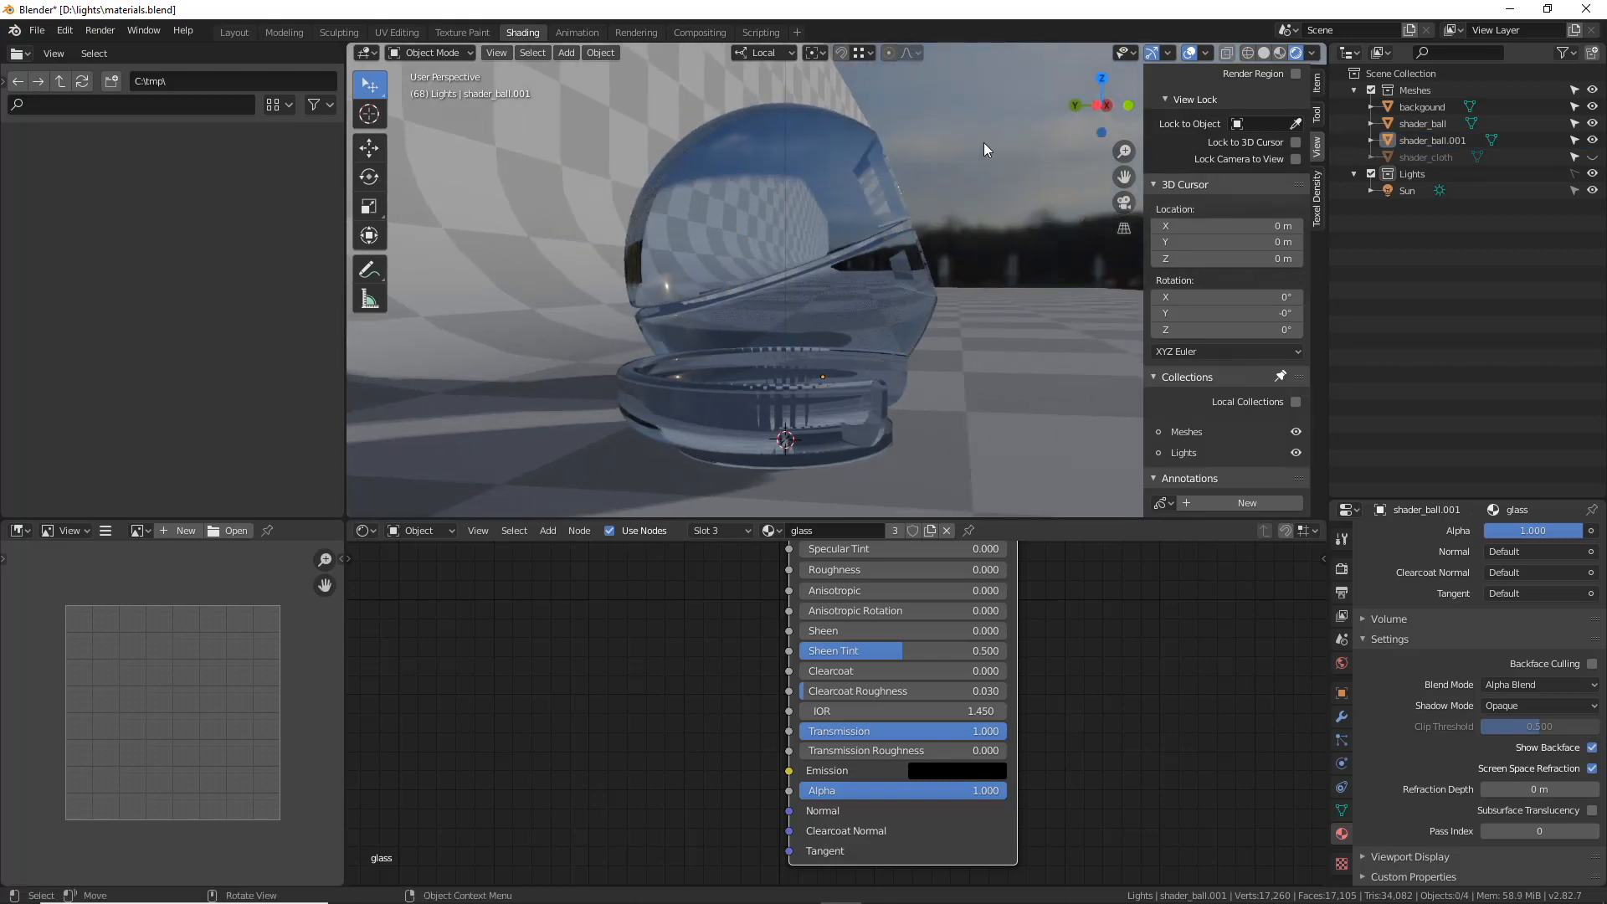
{"action": "middle_click_drag", "start_coordinate": [950, 239], "coordinate": [805, 333]}
- Delete the duplicated shader ball
{"action": "left_click", "coordinate": [1008, 273]}
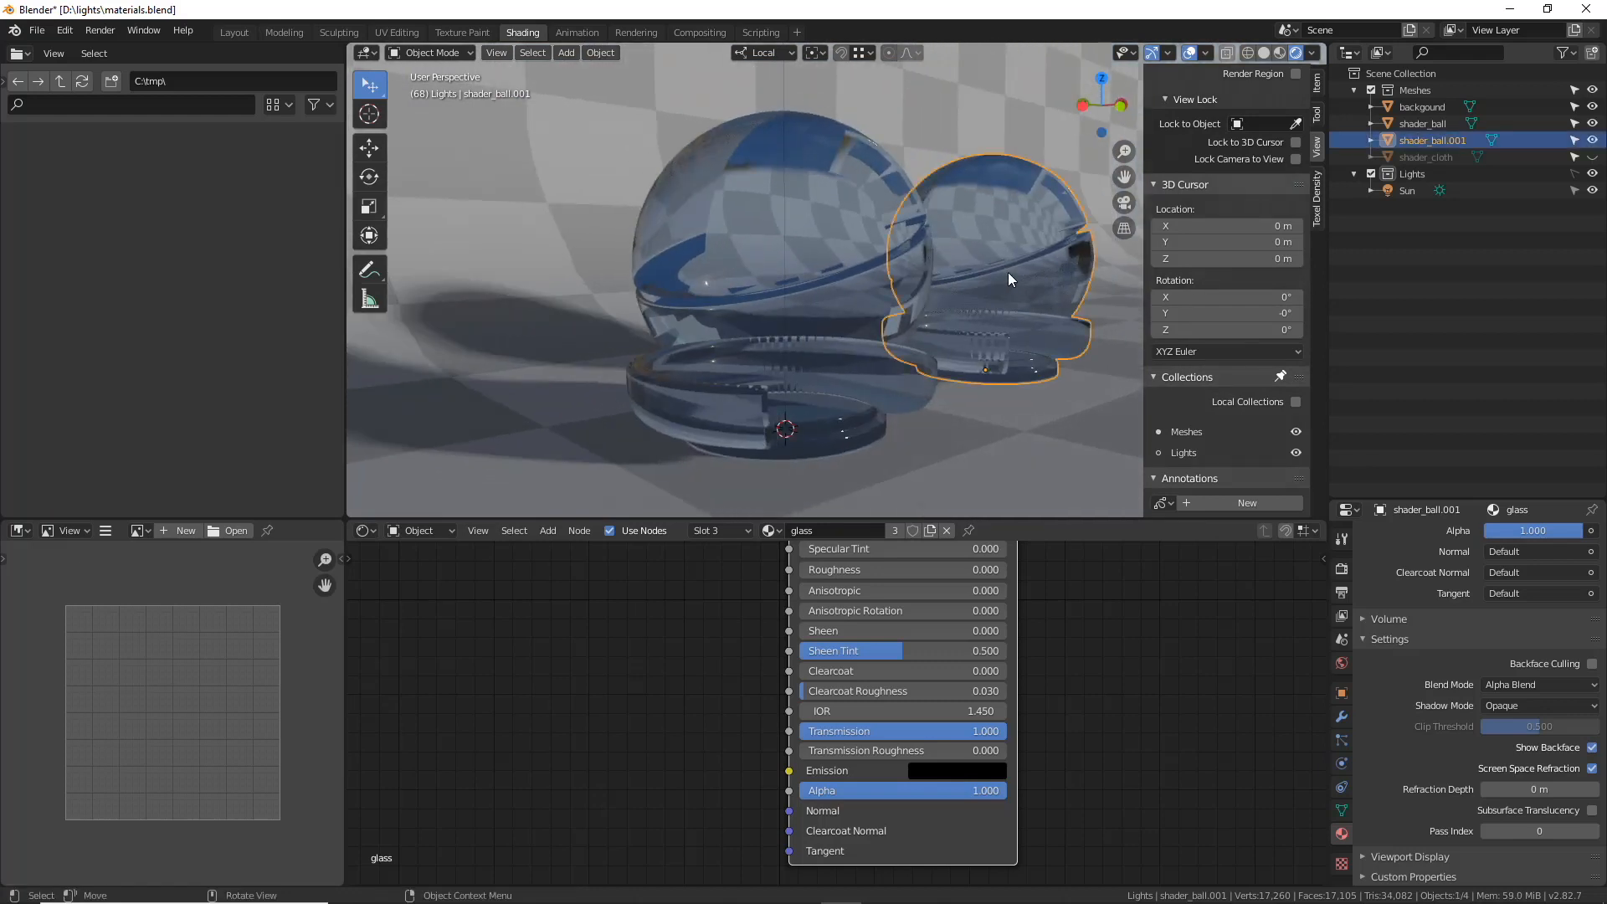
{"action": "key", "text": "x"}
{"action": "left_click", "coordinate": [1008, 273]}
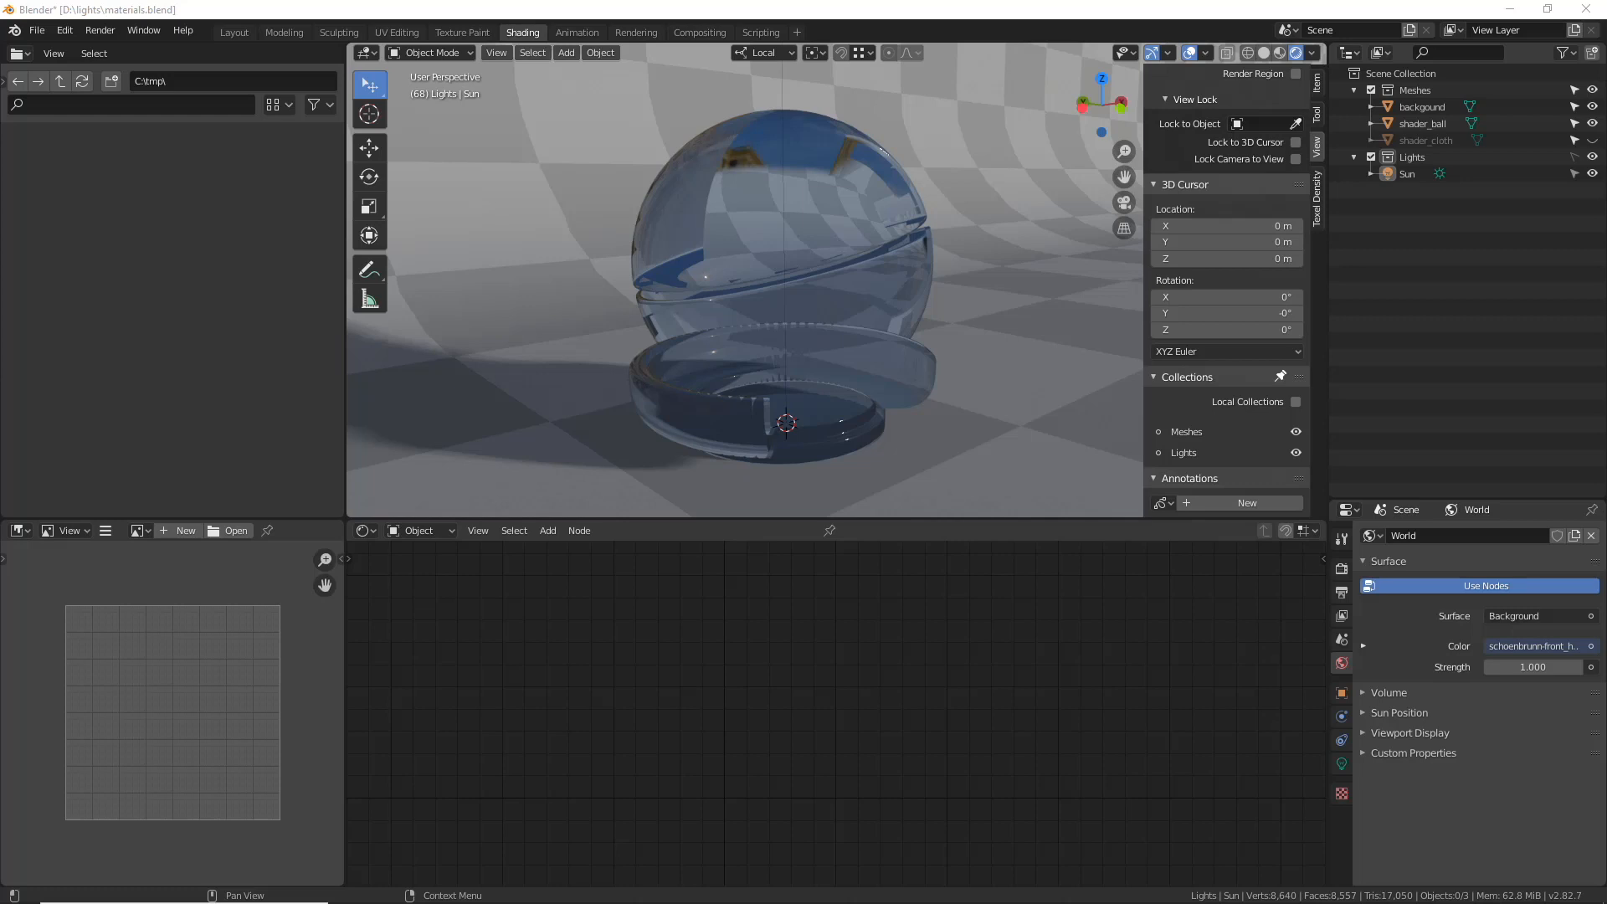
- Add a fourth material slot with a new material to shader_ball and name it Subsurface
{"action": "left_click", "coordinate": [817, 340]}
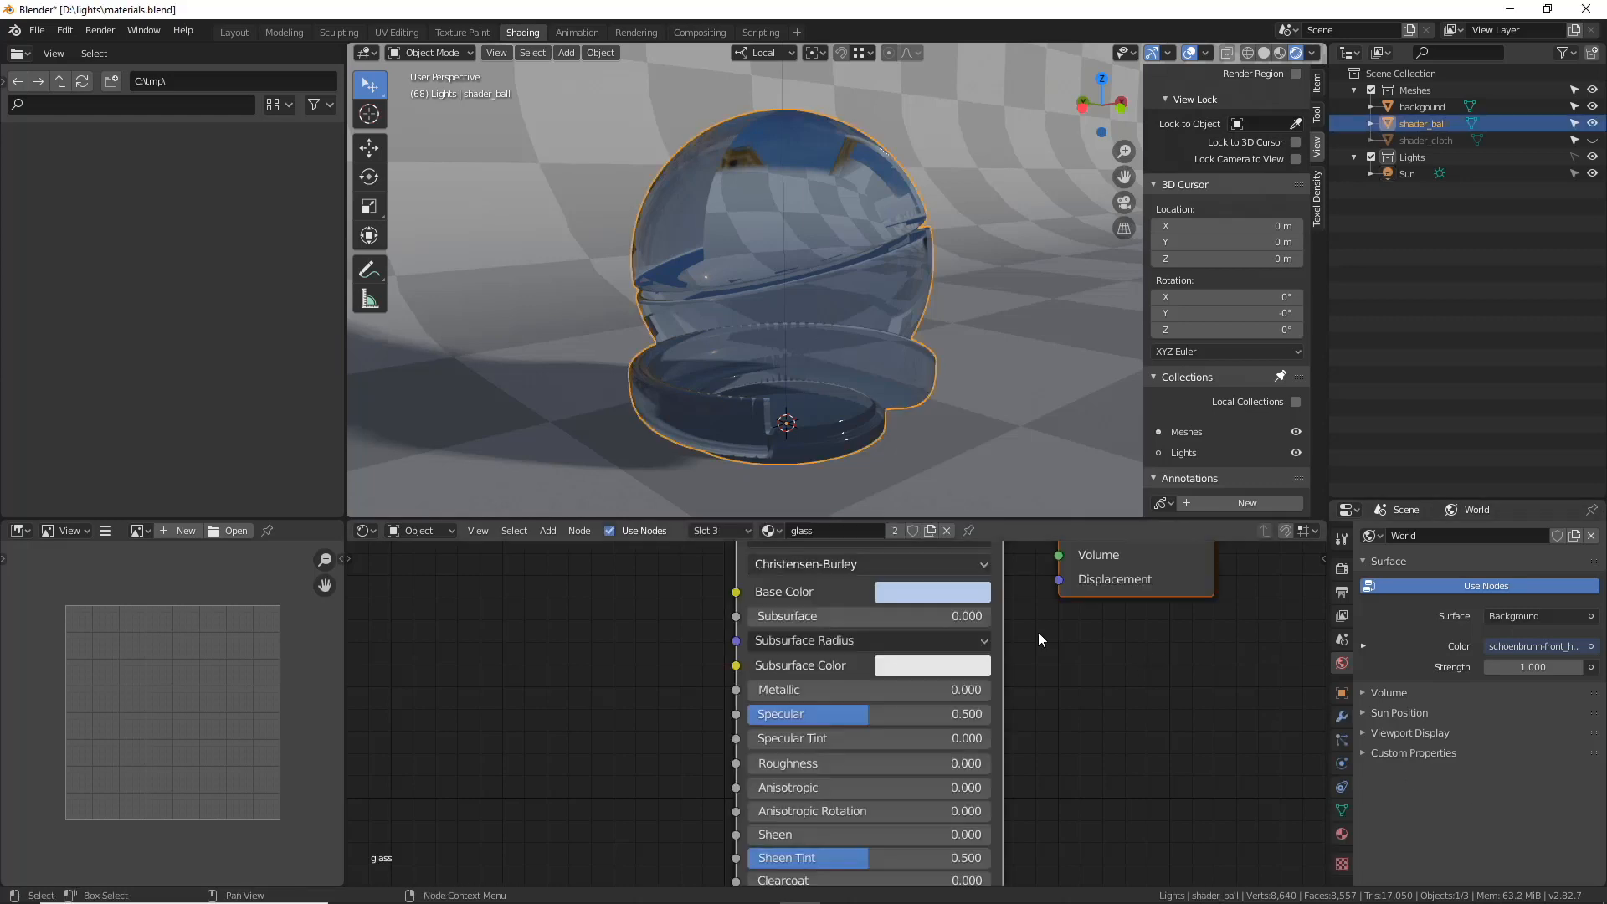
{"action": "left_click", "coordinate": [1341, 833]}
{"action": "left_click", "coordinate": [1591, 536]}
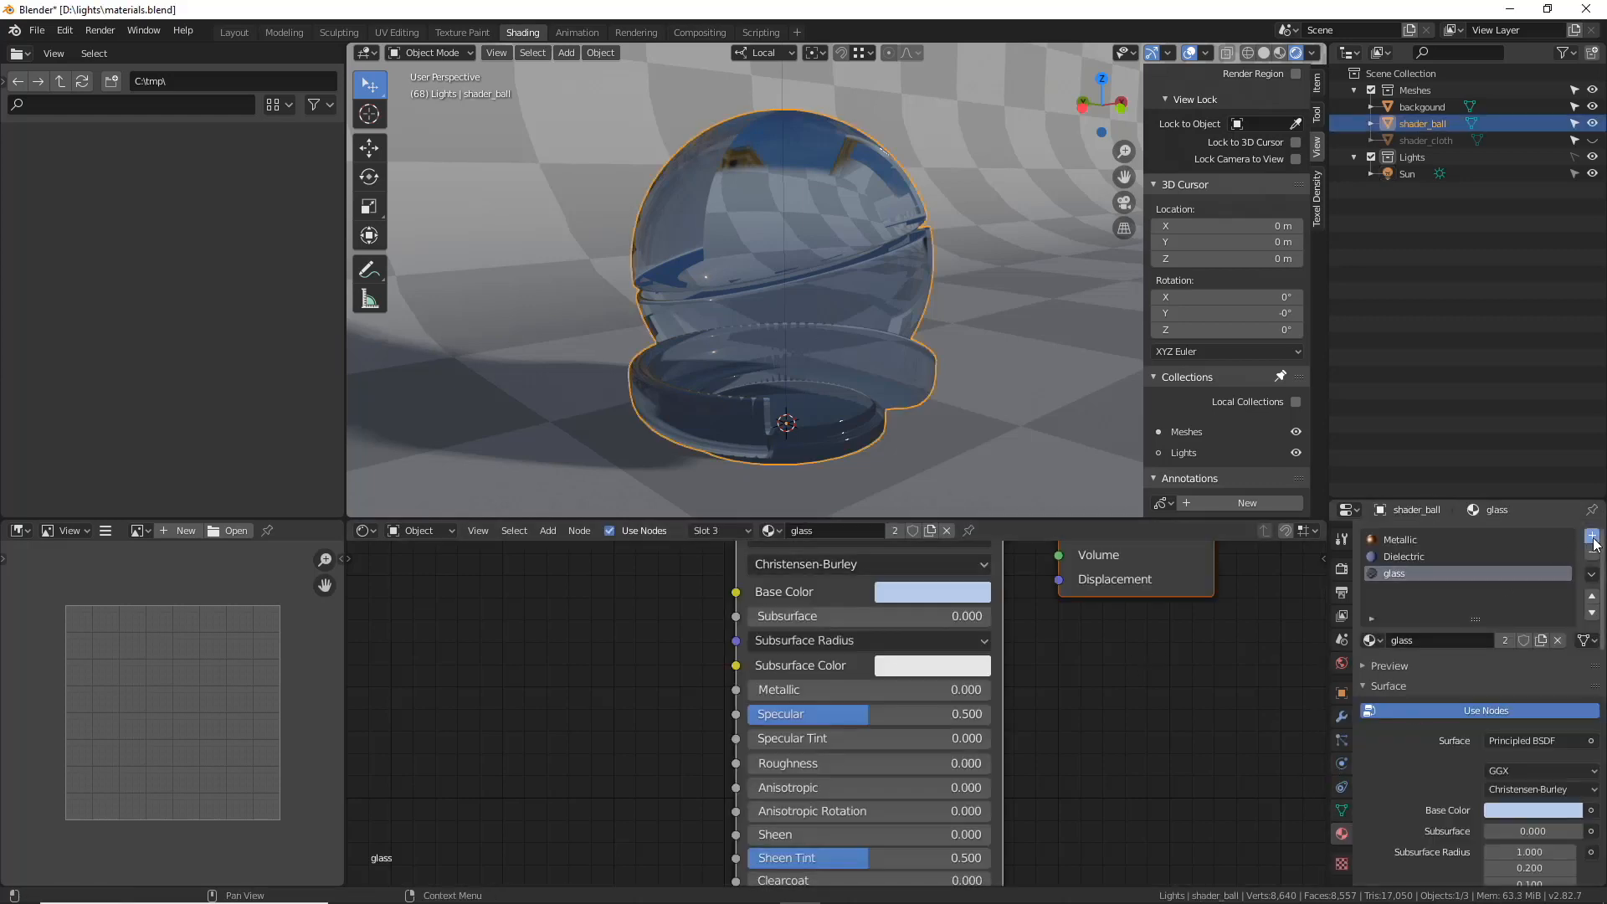
{"action": "double_click", "coordinate": [1406, 590]}
{"action": "type", "text": "Subsu"}
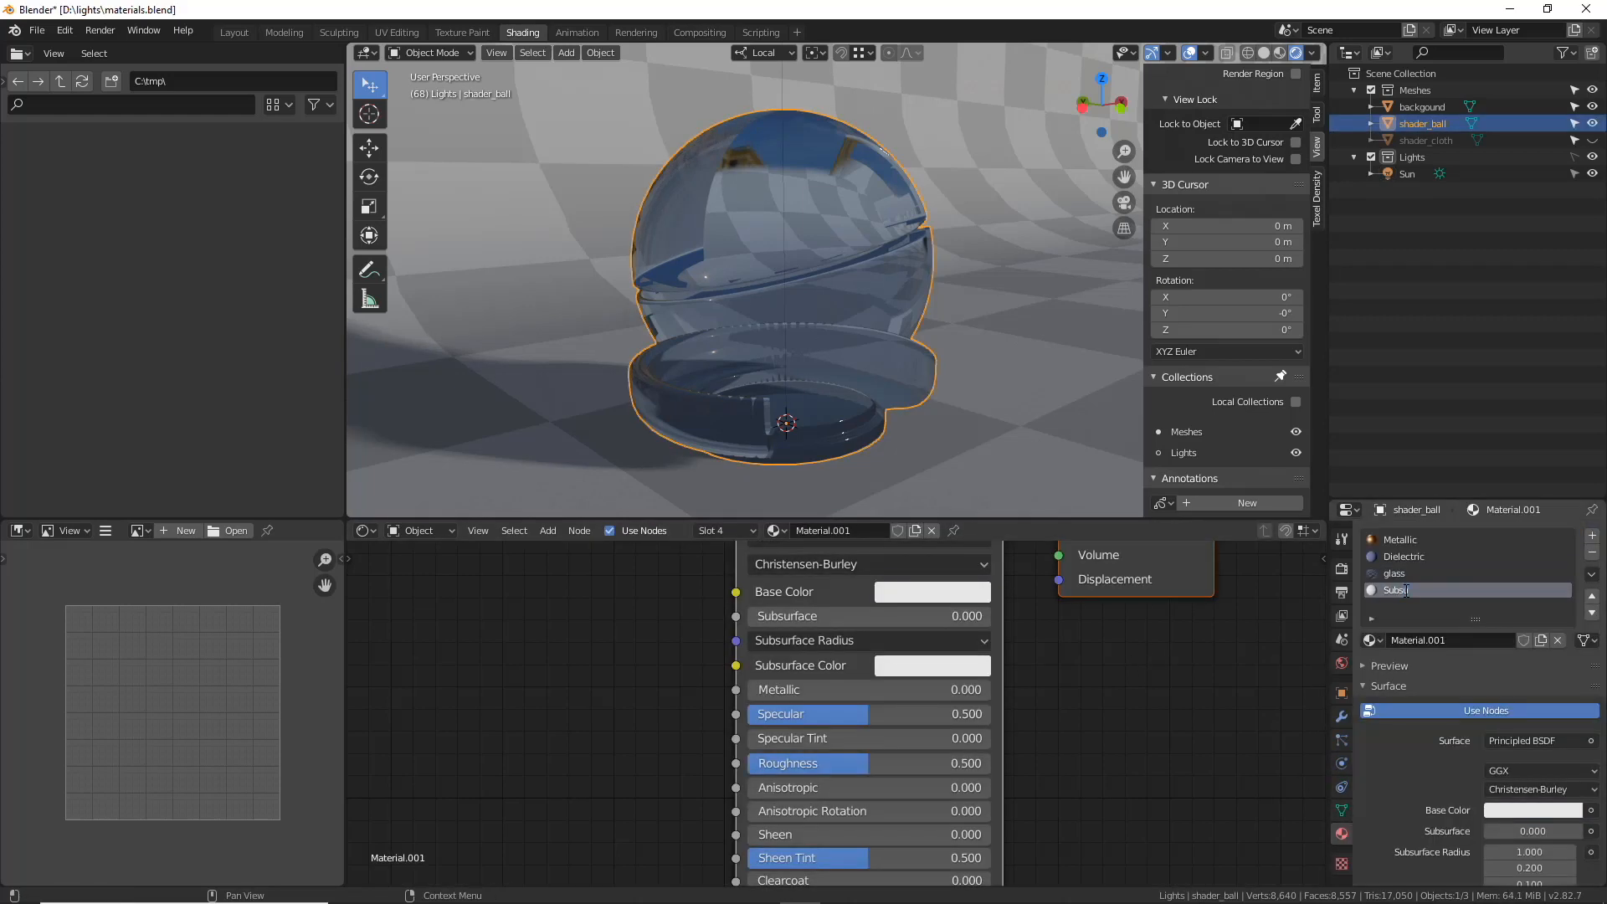
{"action": "type", "text": "rface"}
{"action": "key", "text": "Return"}
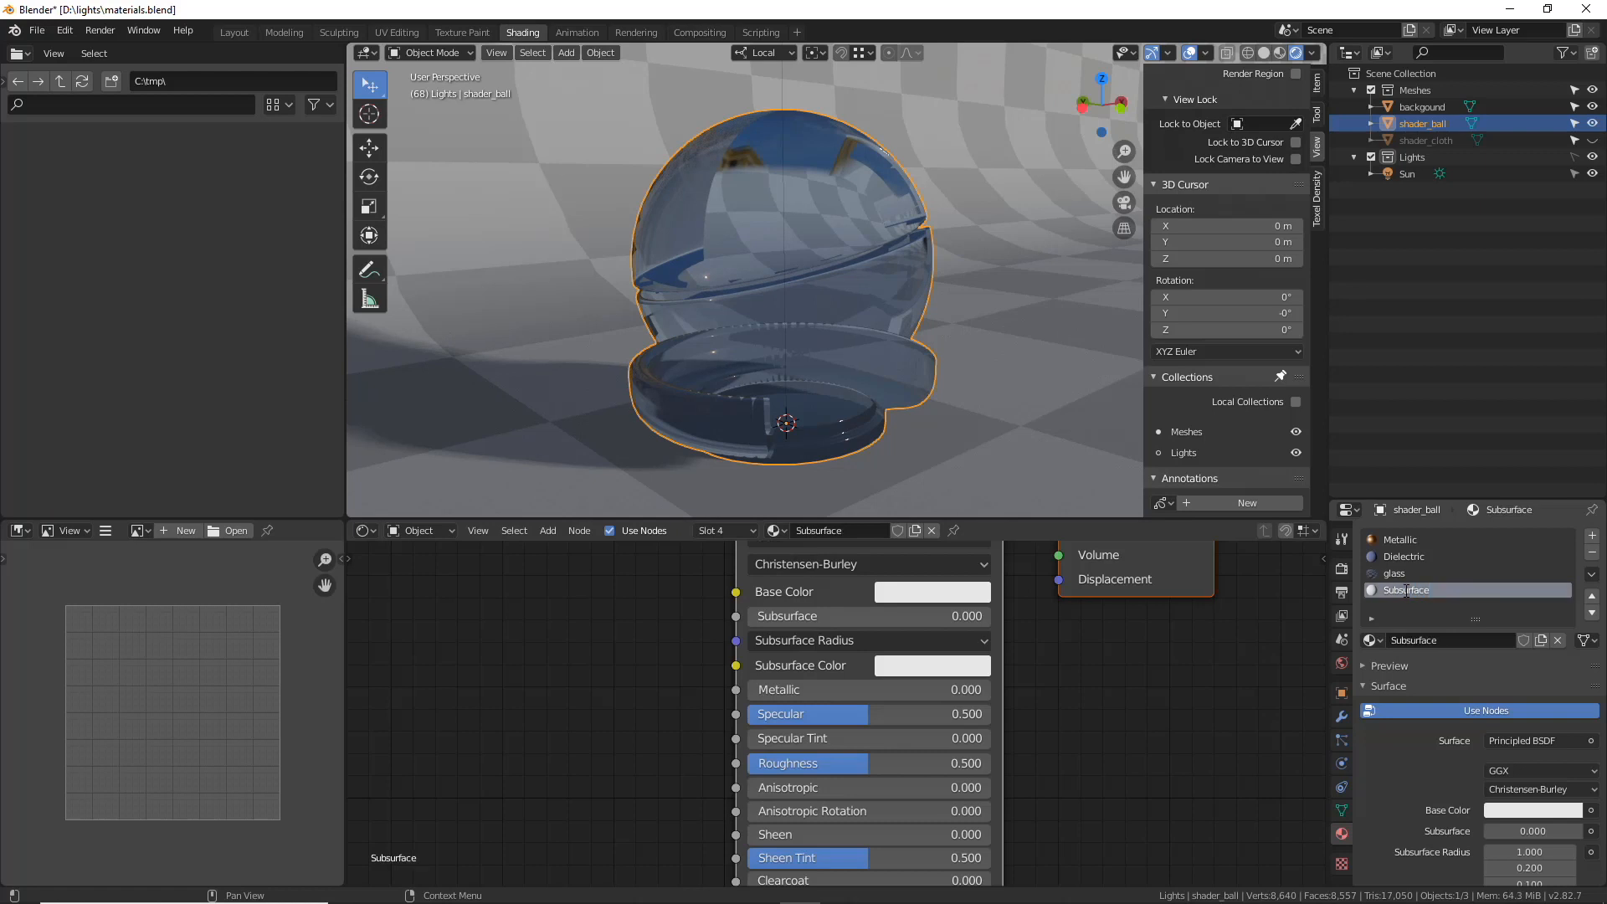
- Assign the Subsurface material to all faces of the shader ball and set its Subsurface value to 1.000
{"action": "key", "text": "Tab"}
{"action": "key", "text": "Tab"}
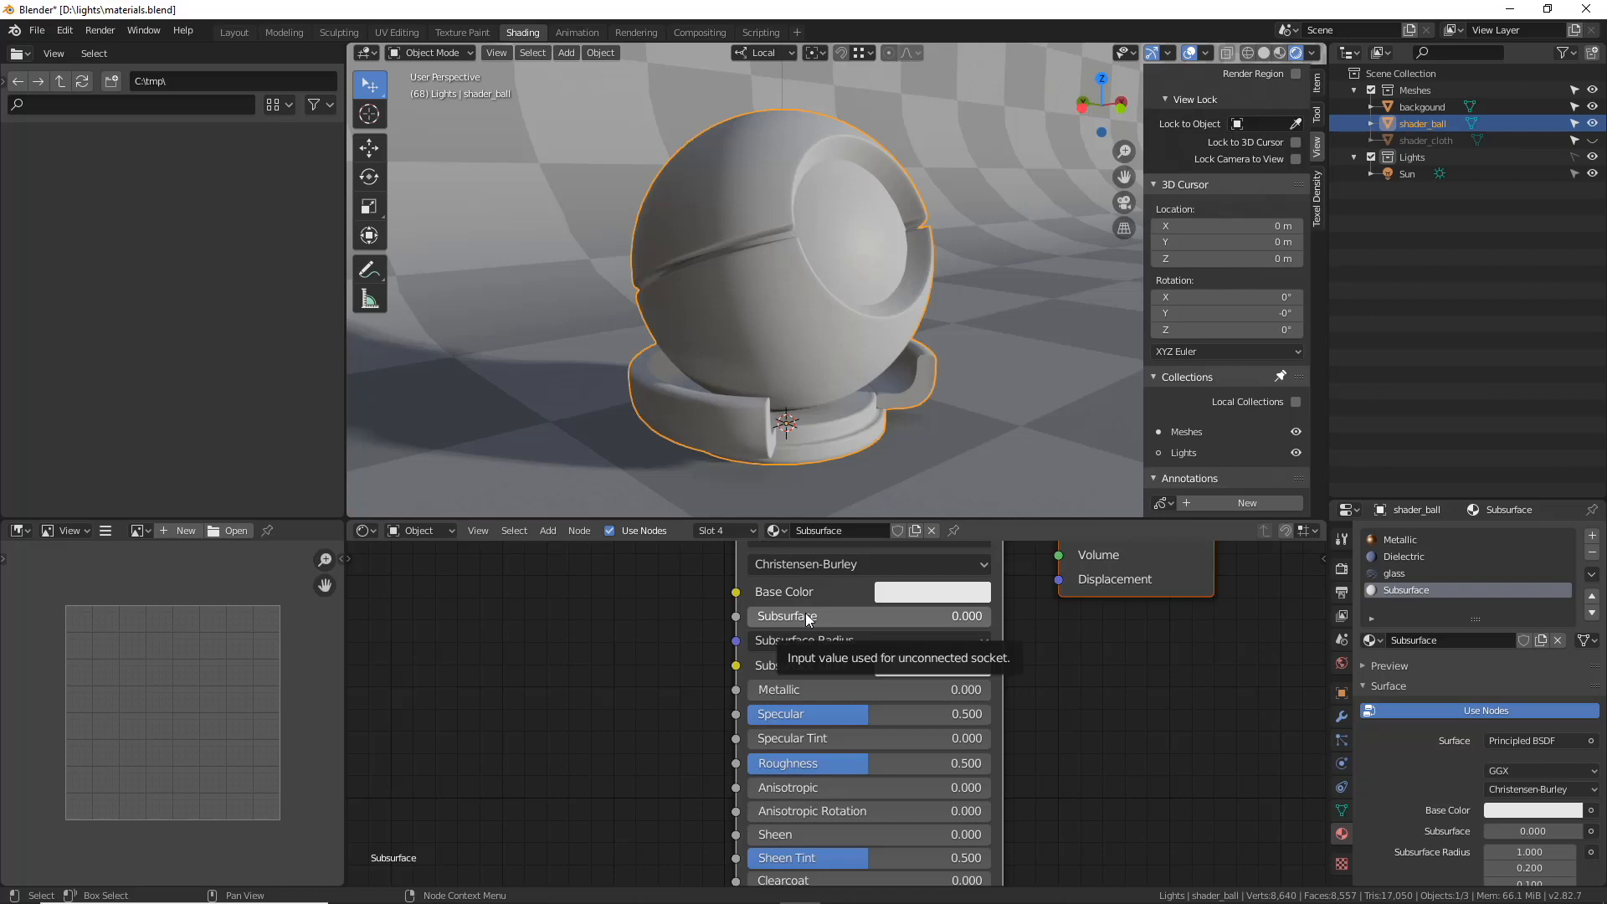
{"action": "left_click_drag", "start_coordinate": [808, 619], "coordinate": [1055, 620]}
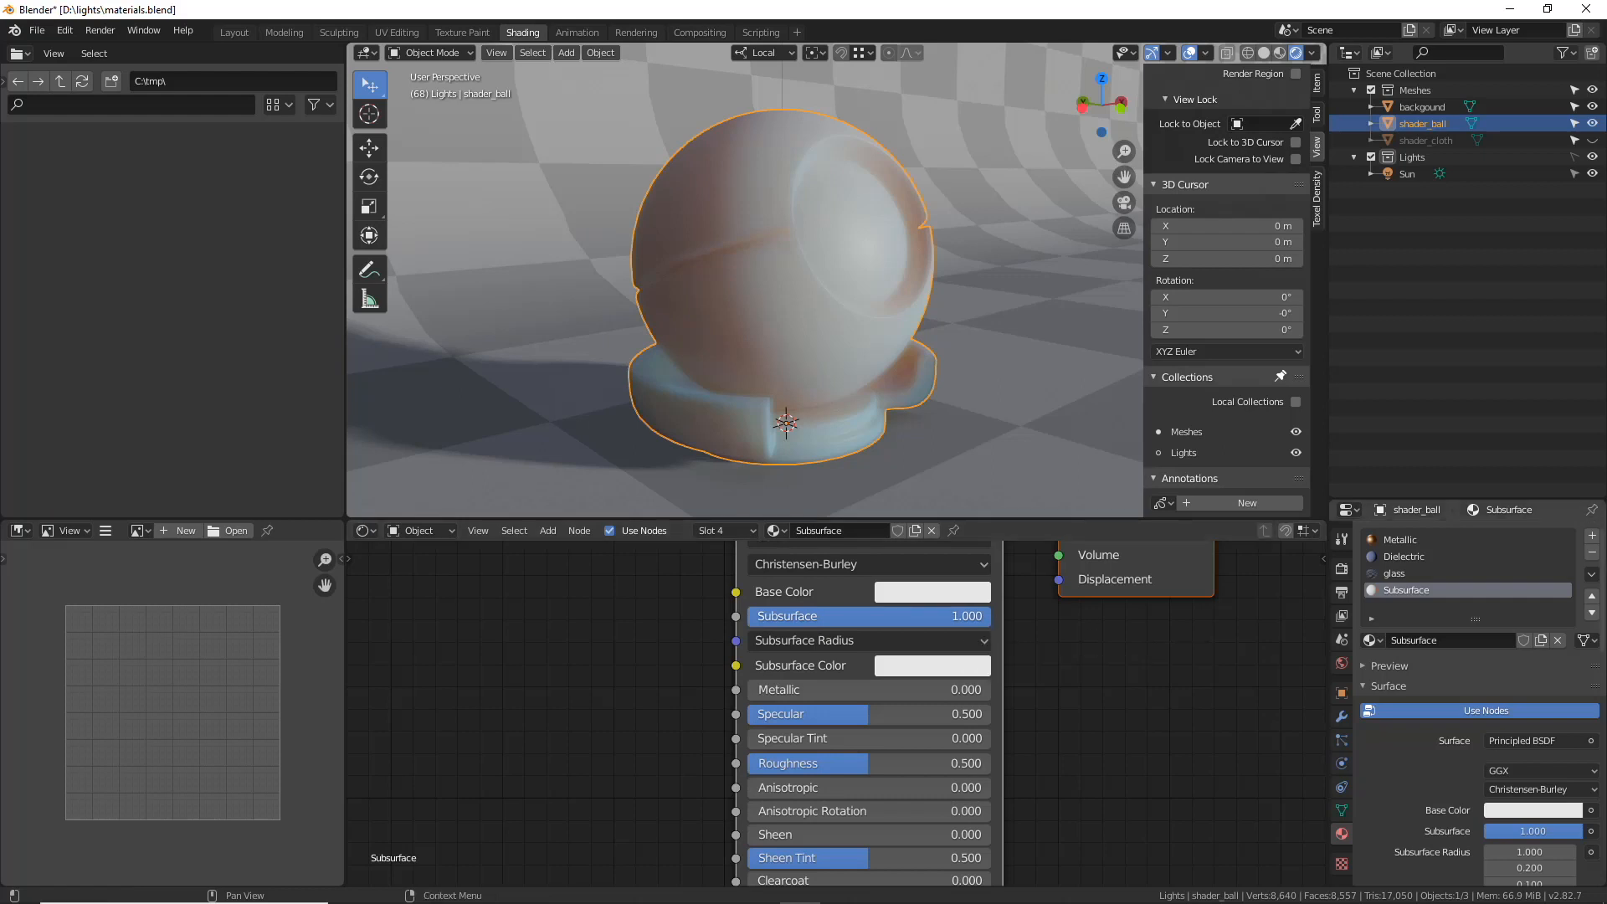
- Save the file
{"action": "key", "text": "ctrl+s"}
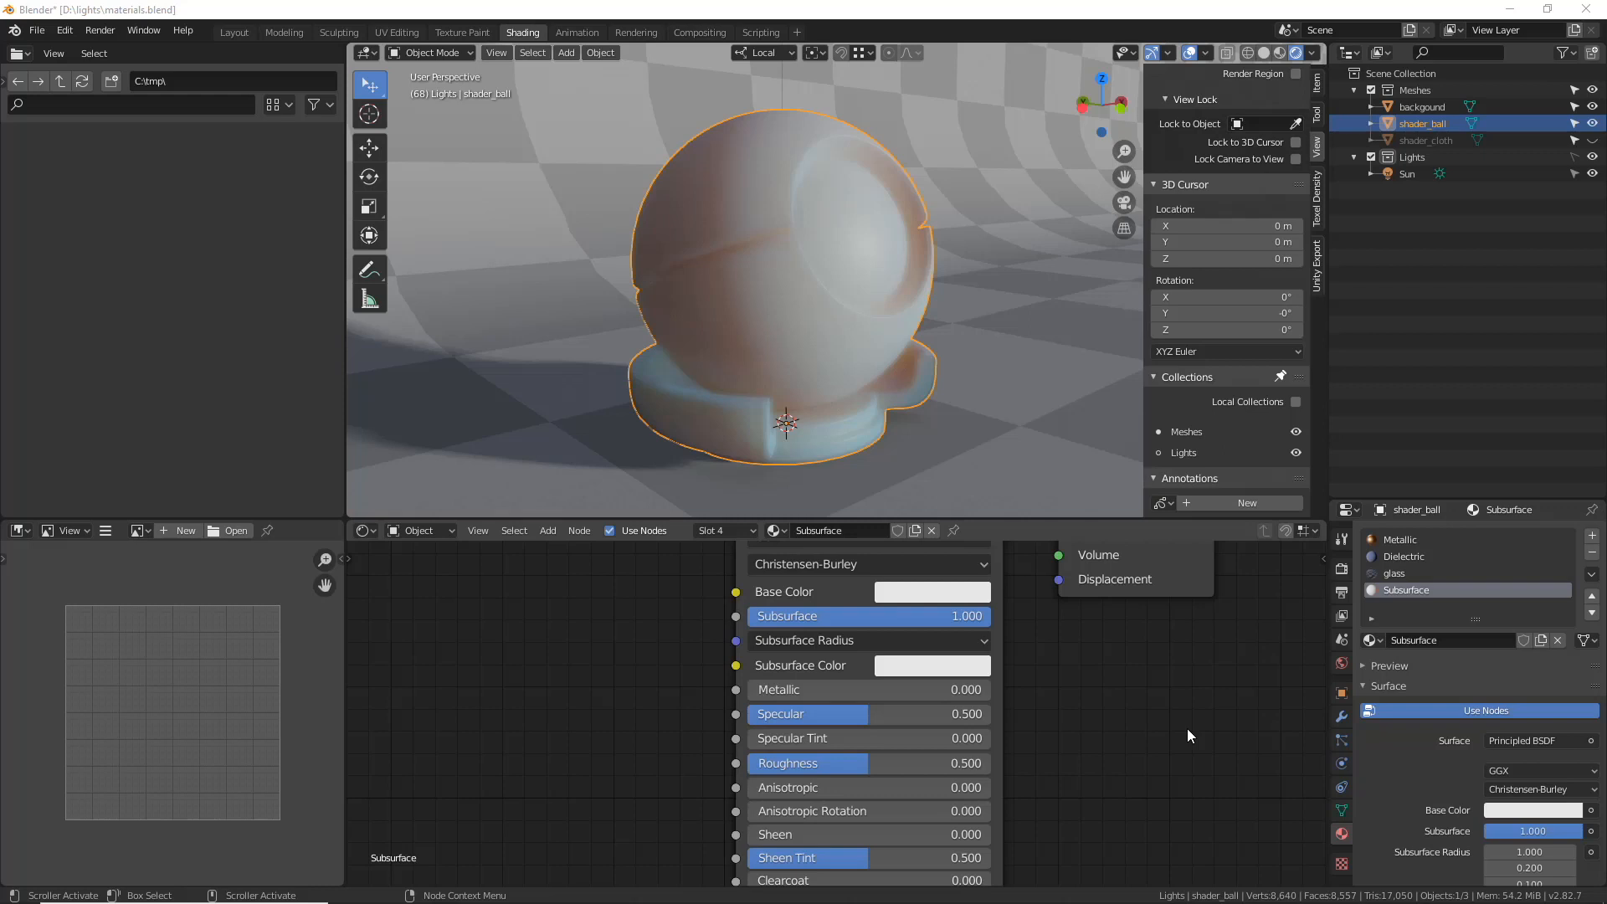
- Try a light pink Subsurface Color on the Subsurface material, returning it to near white
{"action": "left_click", "coordinate": [858, 640]}
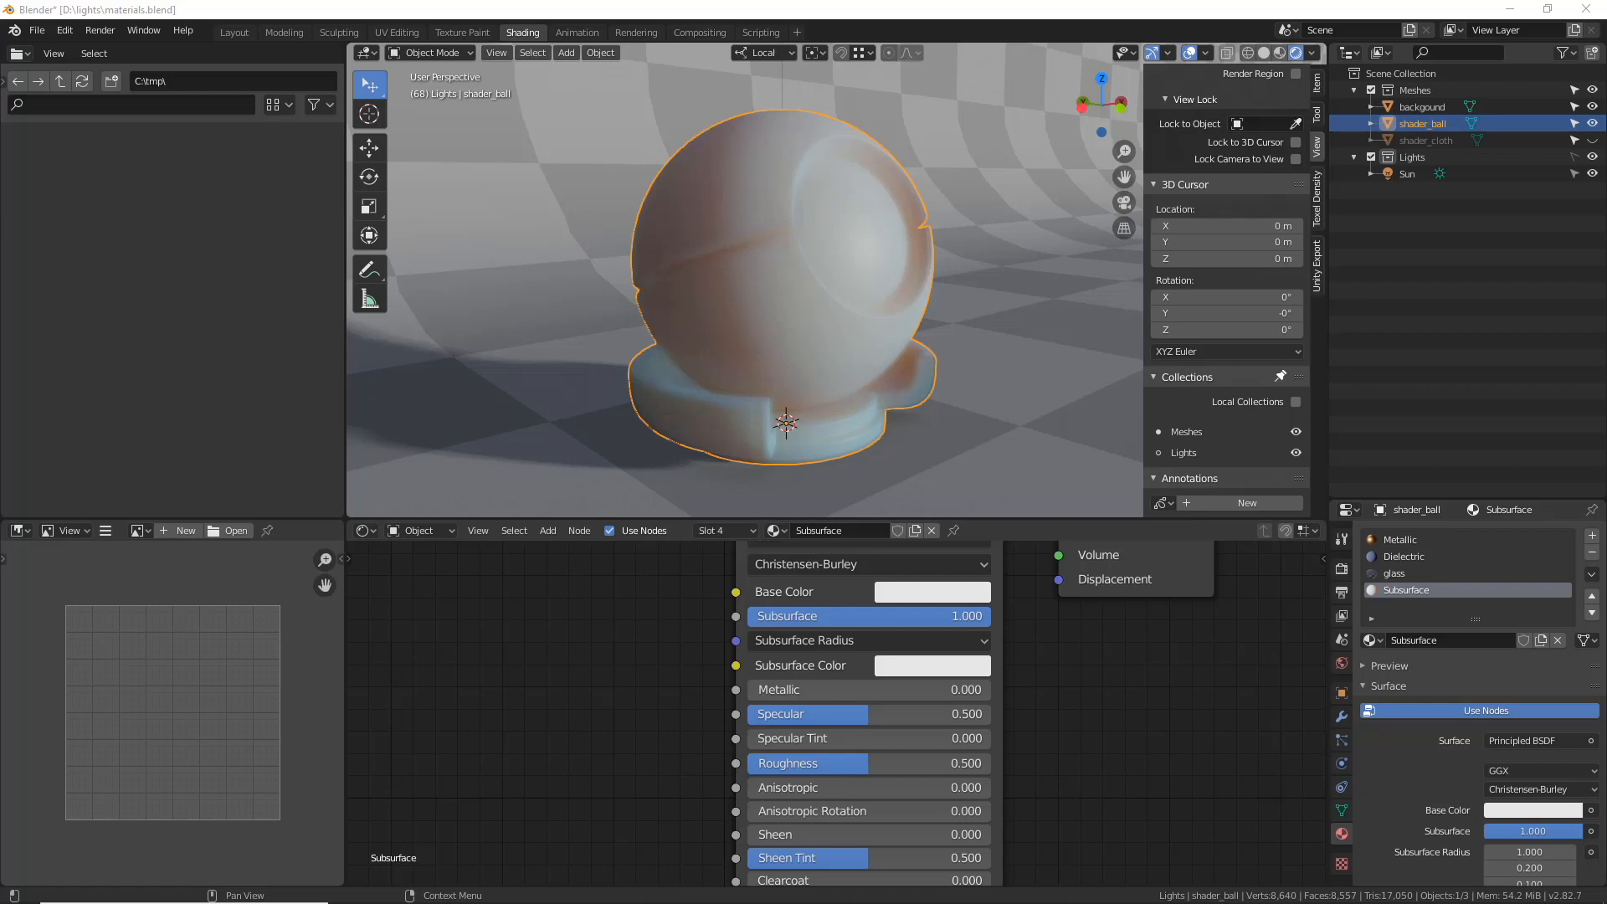
{"action": "left_click", "coordinate": [961, 670]}
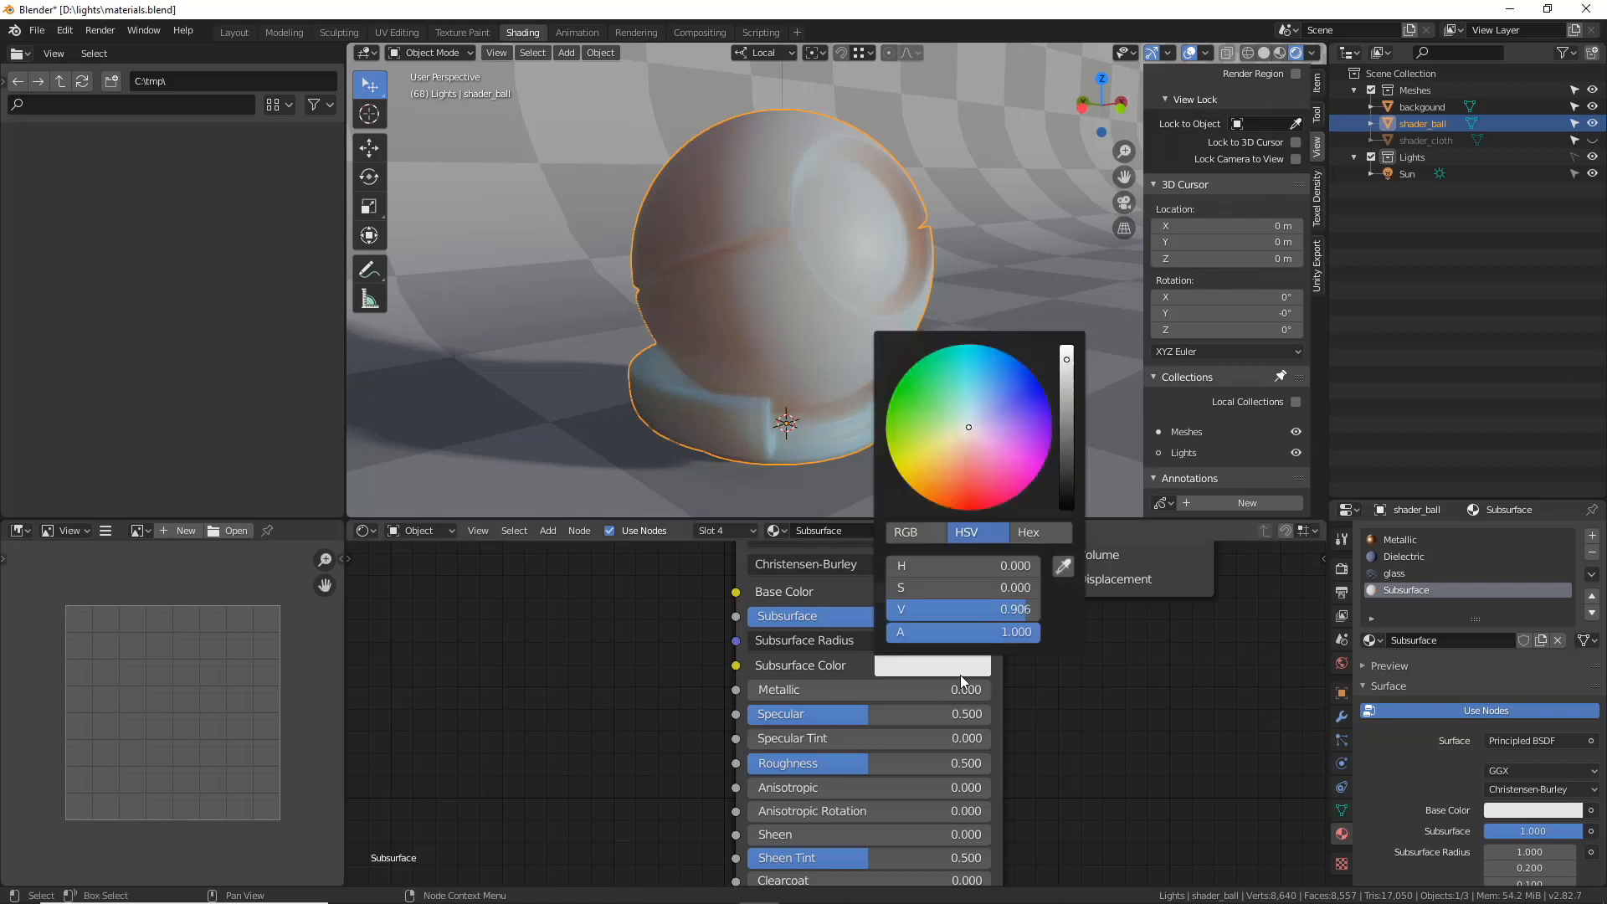
{"action": "left_click", "coordinate": [936, 409]}
{"action": "left_click", "coordinate": [966, 444]}
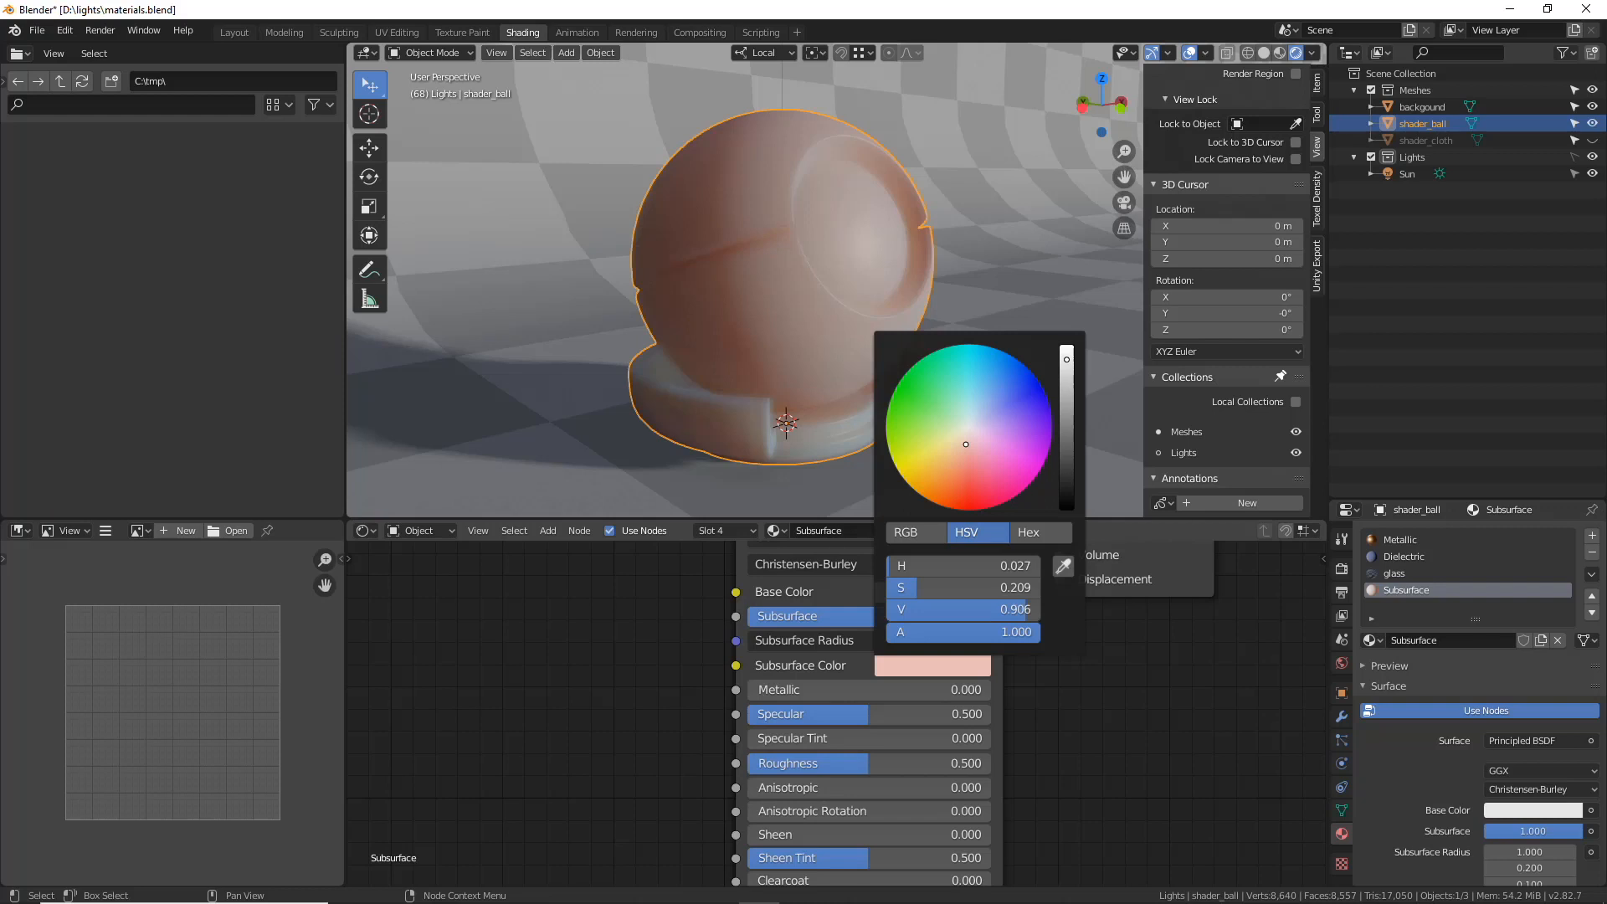
{"action": "left_click_drag", "start_coordinate": [958, 430], "coordinate": [969, 426]}
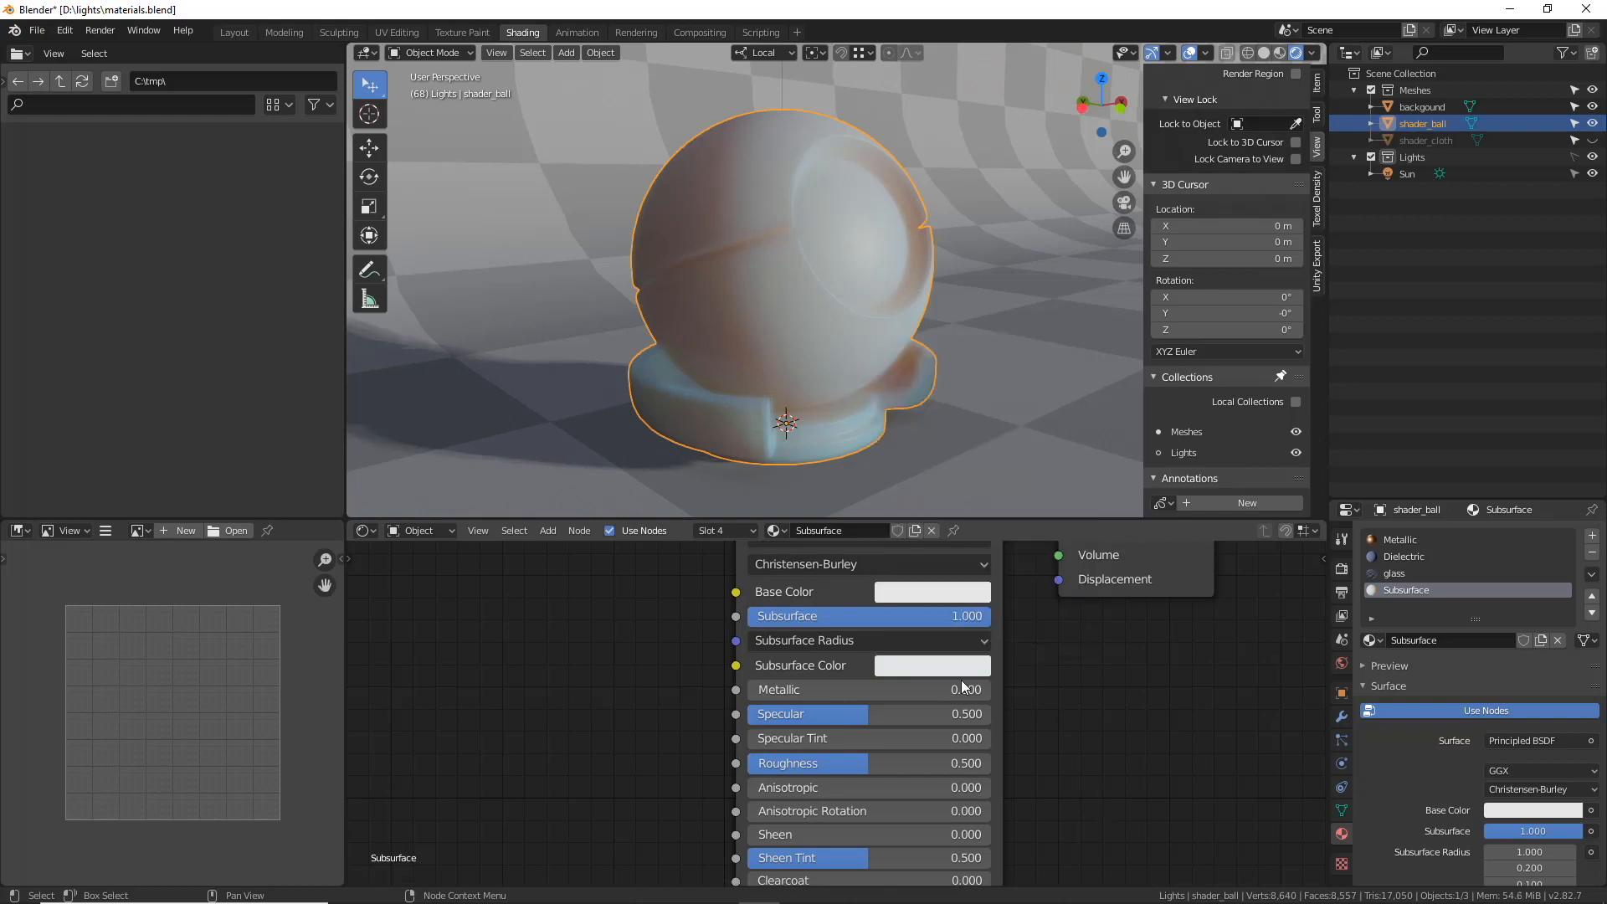
- Set the second and third Subsurface Radius values to 1.000 and tint the Subsurface Color a pale, warm off-white
{"action": "left_click", "coordinate": [846, 641]}
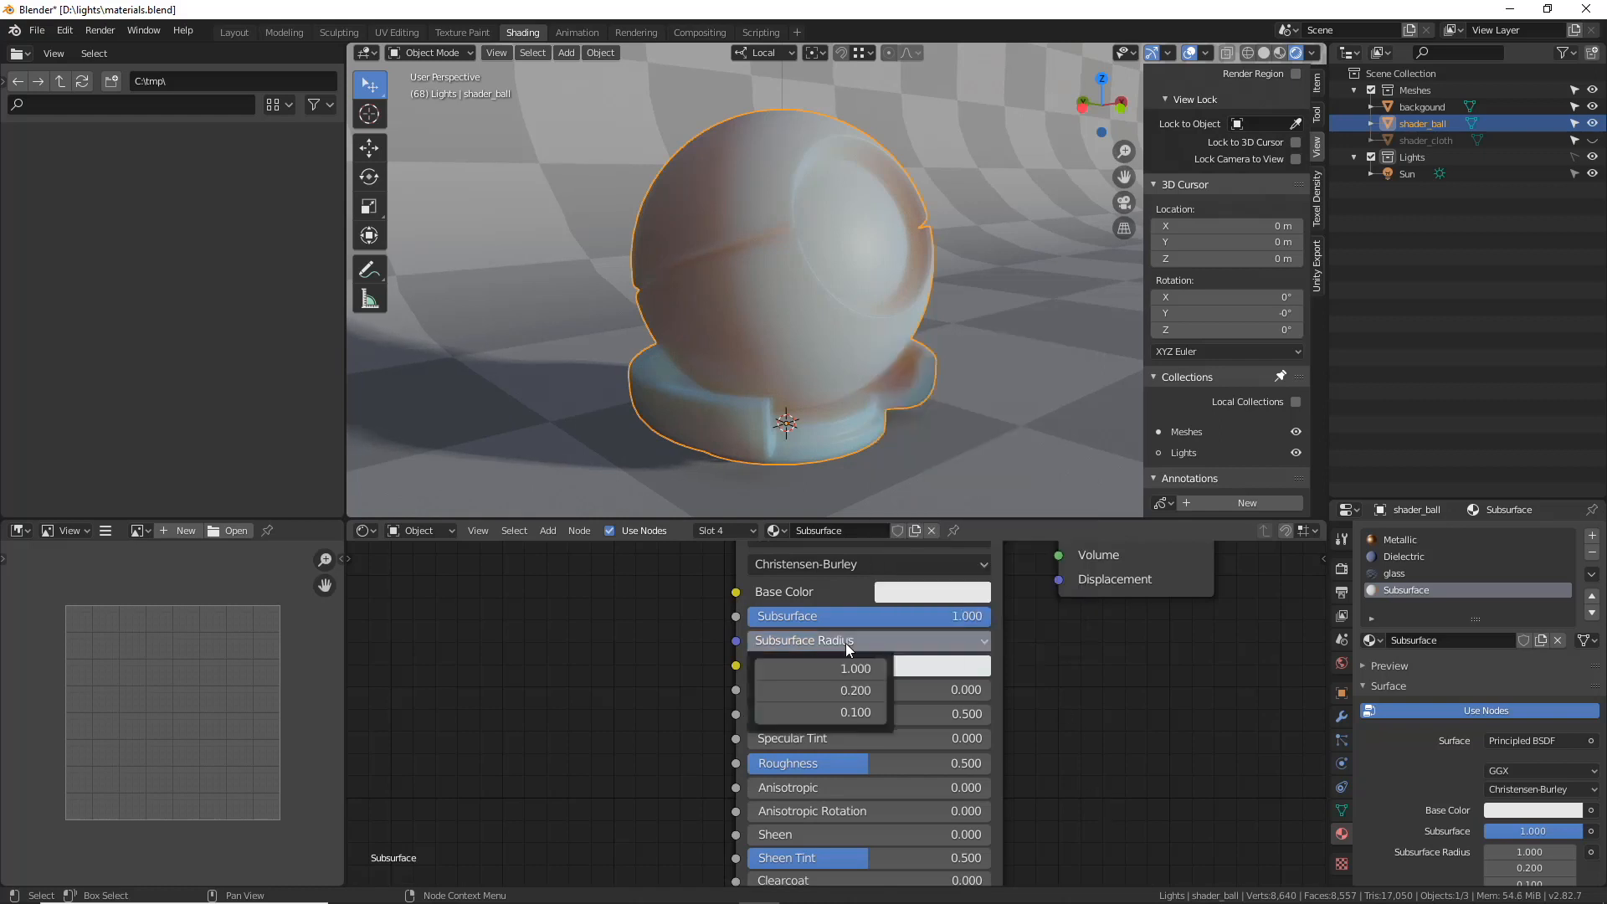
{"action": "mouse_move", "coordinate": [829, 690]}
{"action": "left_mouse_down"}
{"action": "mouse_move", "coordinate": [870, 690]}
{"action": "mouse_move", "coordinate": [837, 689]}
{"action": "left_mouse_up"}
{"action": "left_click", "coordinate": [837, 689]}
{"action": "type", "text": "111"}
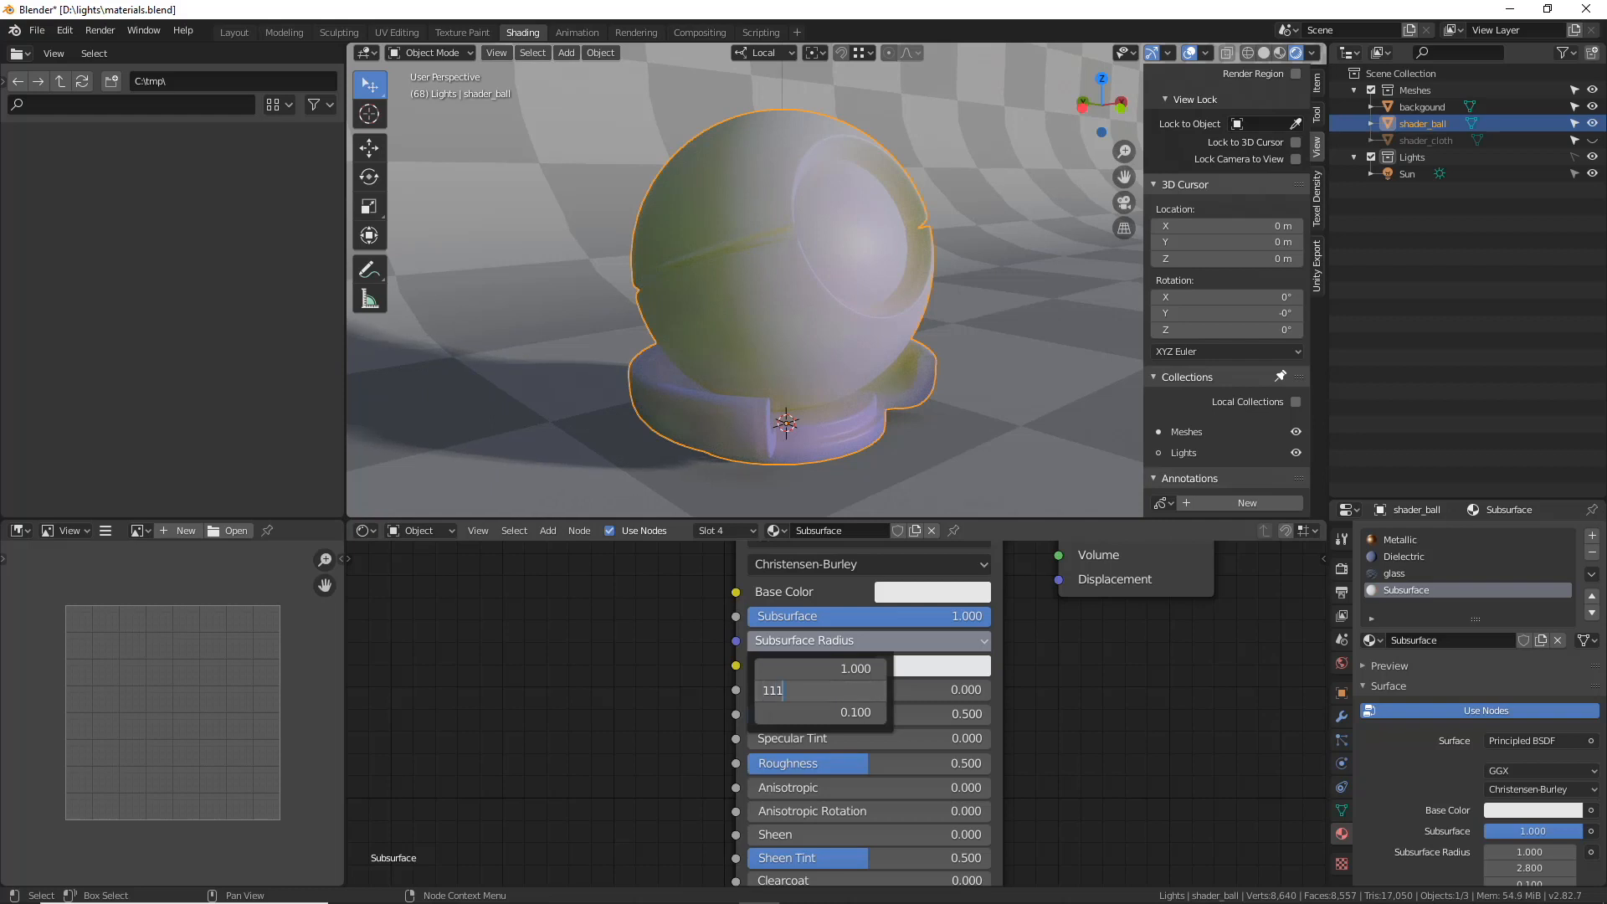
{"action": "key", "text": "BackSpace"}
{"action": "key", "text": "BackSpace"}
{"action": "key", "text": "Tab"}
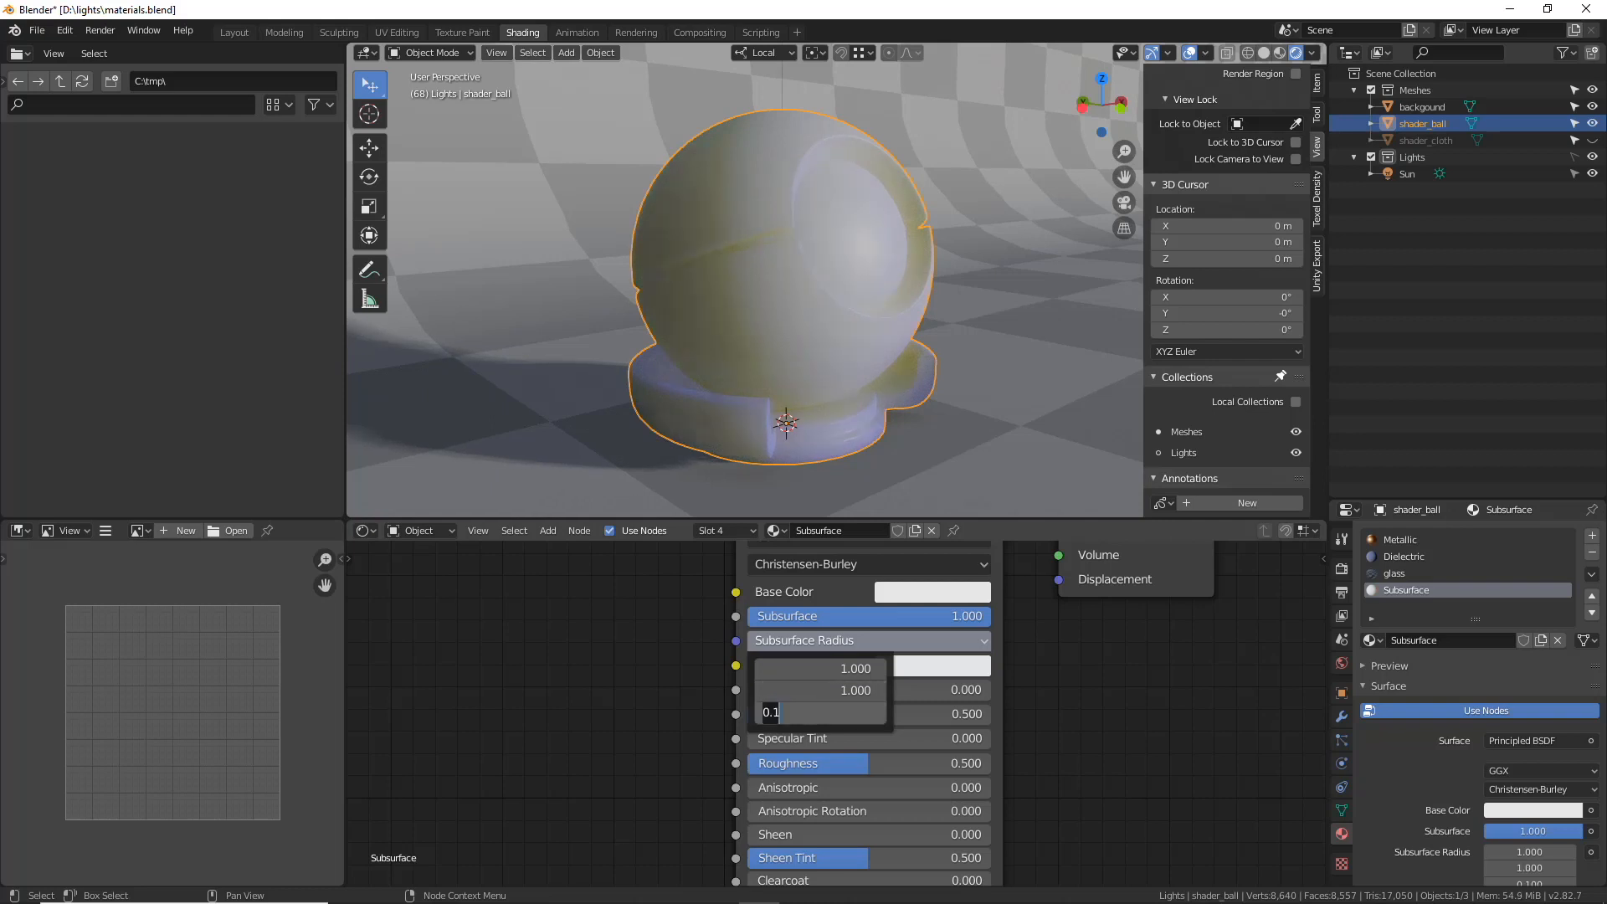
{"action": "type", "text": "1"}
{"action": "key", "text": "Return"}
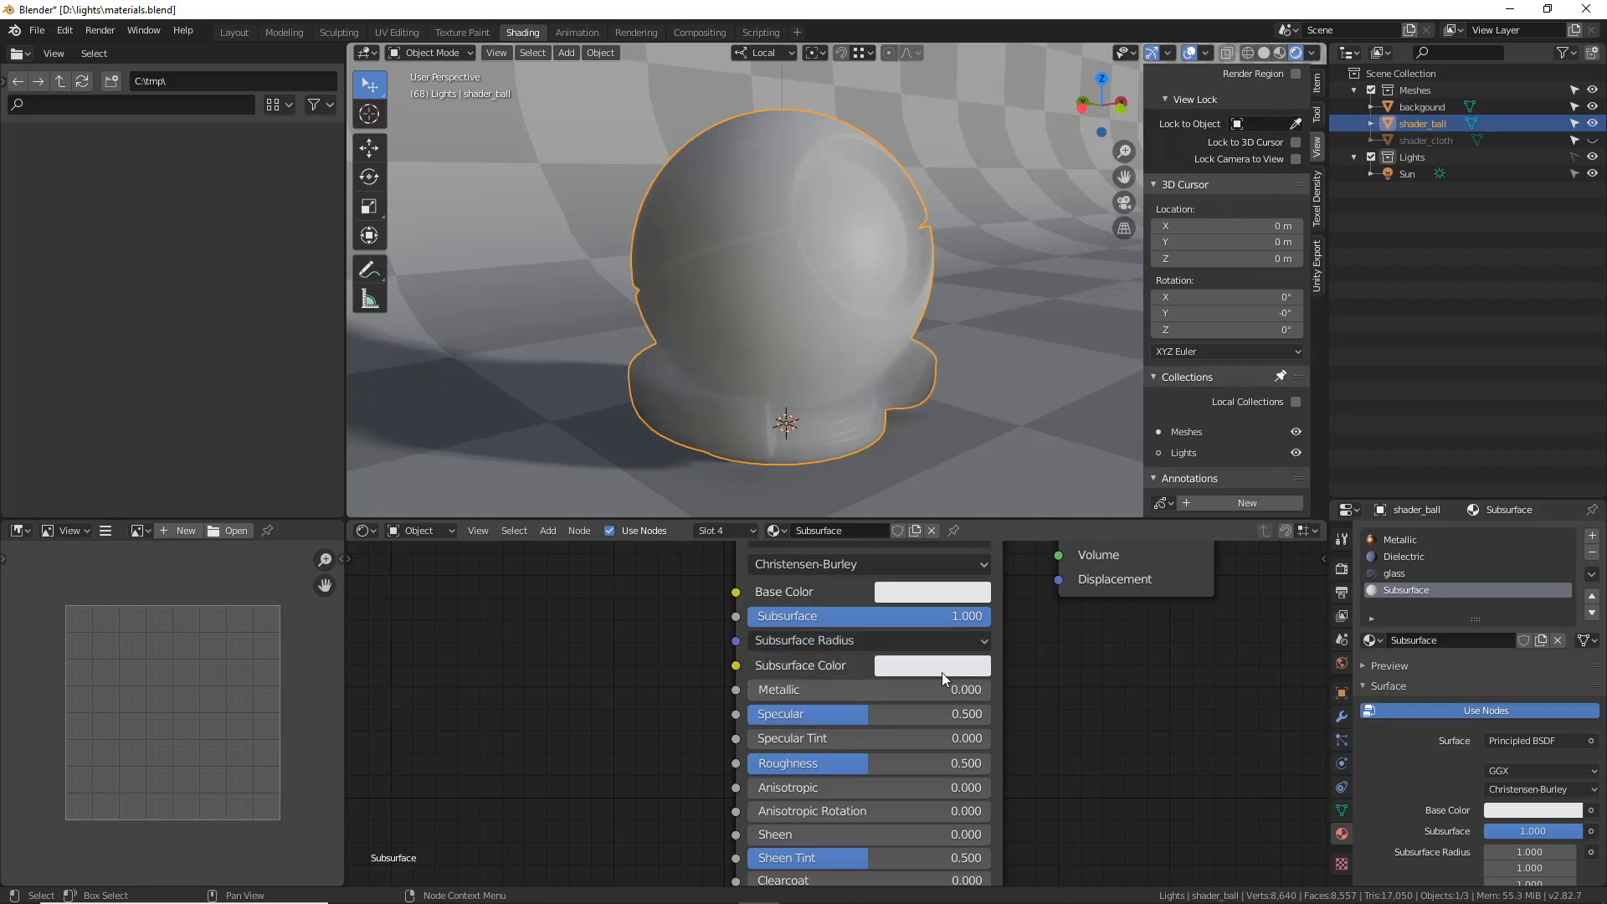
{"action": "left_click", "coordinate": [946, 667]}
{"action": "left_click_drag", "start_coordinate": [971, 436], "coordinate": [962, 455]}
- Set the Subsurface material's Specular to 1.000 and Roughness to 0.391, and save the file
{"action": "middle_click_drag", "start_coordinate": [1033, 761], "coordinate": [992, 699]}
{"action": "left_click_drag", "start_coordinate": [811, 653], "coordinate": [887, 652]}
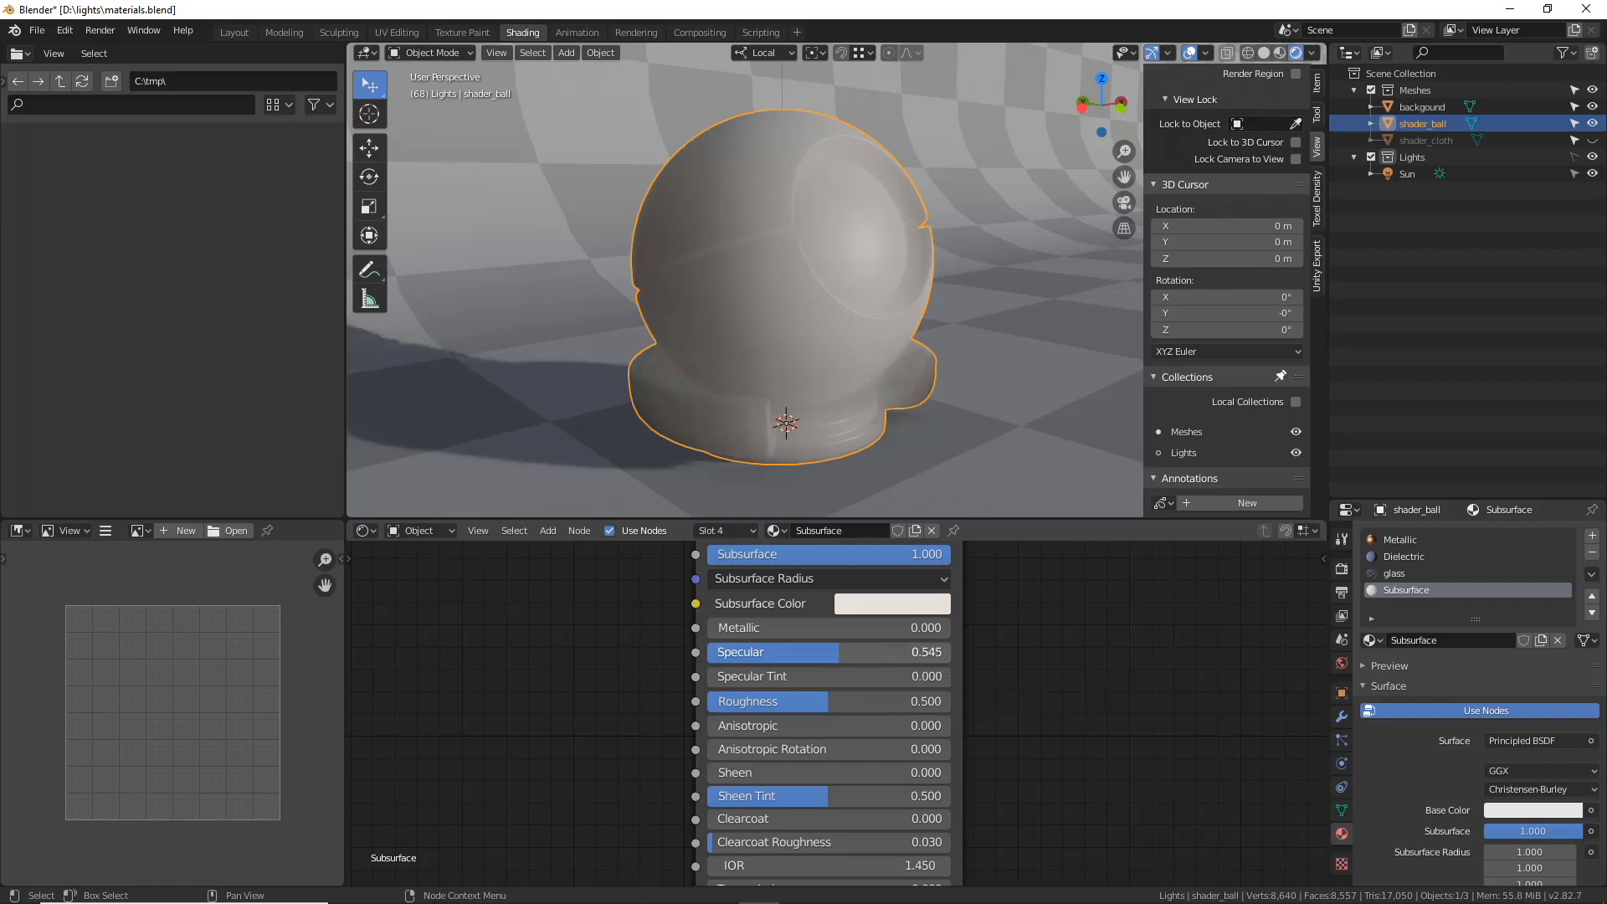
{"action": "left_click_drag", "start_coordinate": [887, 652], "coordinate": [950, 651]}
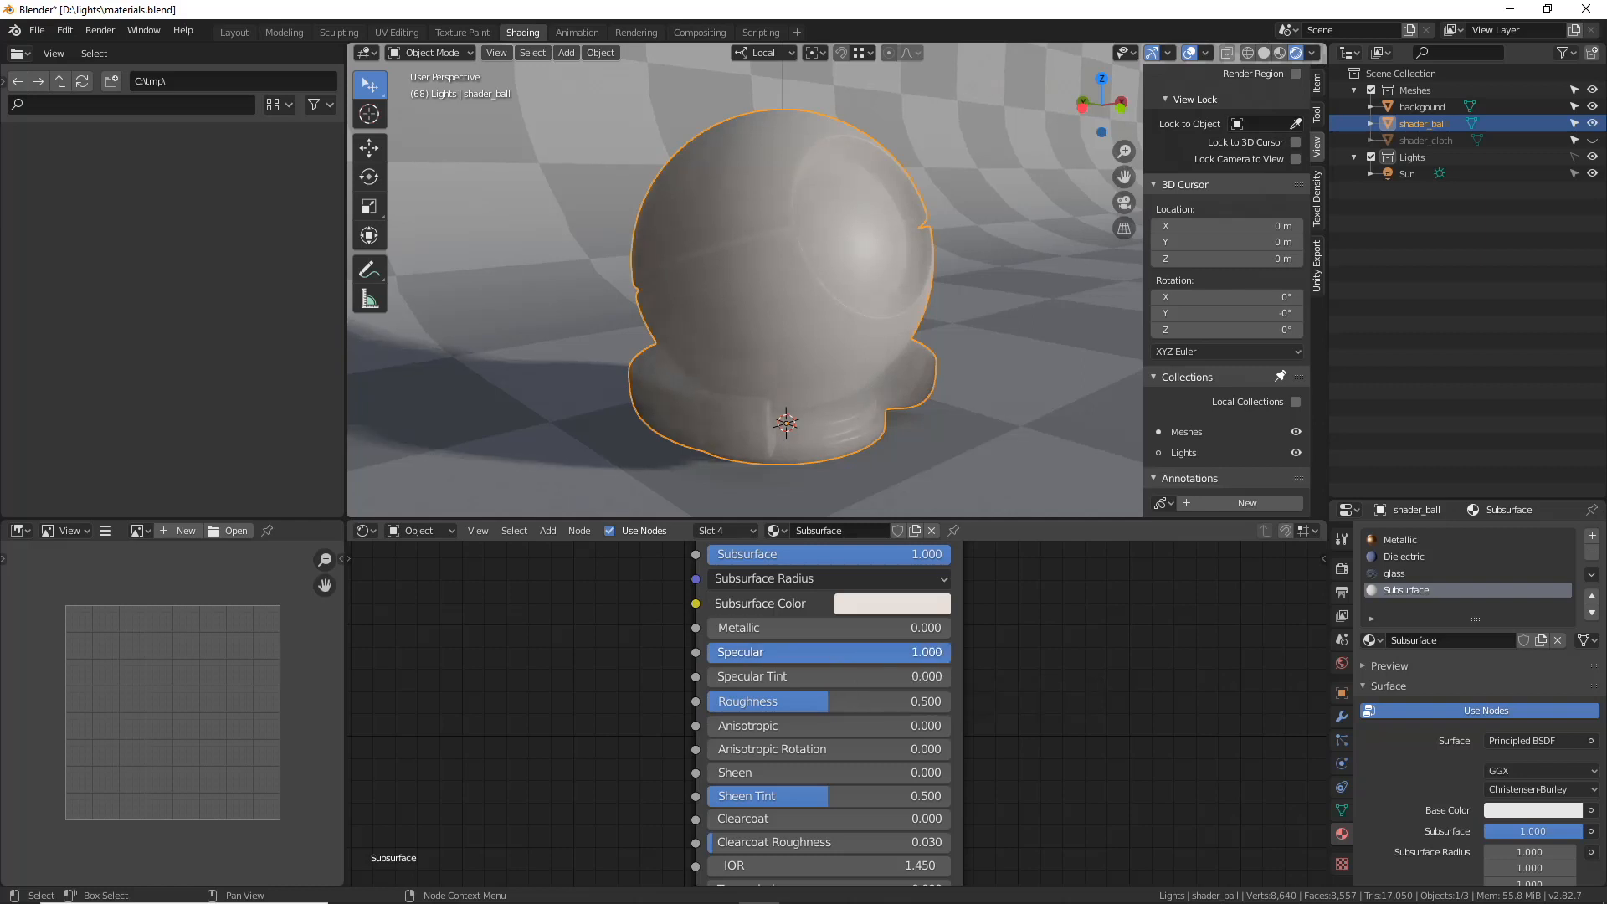
{"action": "mouse_move", "coordinate": [817, 708]}
{"action": "left_mouse_down"}
{"action": "mouse_move", "coordinate": [779, 708]}
{"action": "mouse_move", "coordinate": [801, 708]}
{"action": "left_mouse_up"}
{"action": "middle_click_drag", "start_coordinate": [995, 807], "coordinate": [1013, 785]}
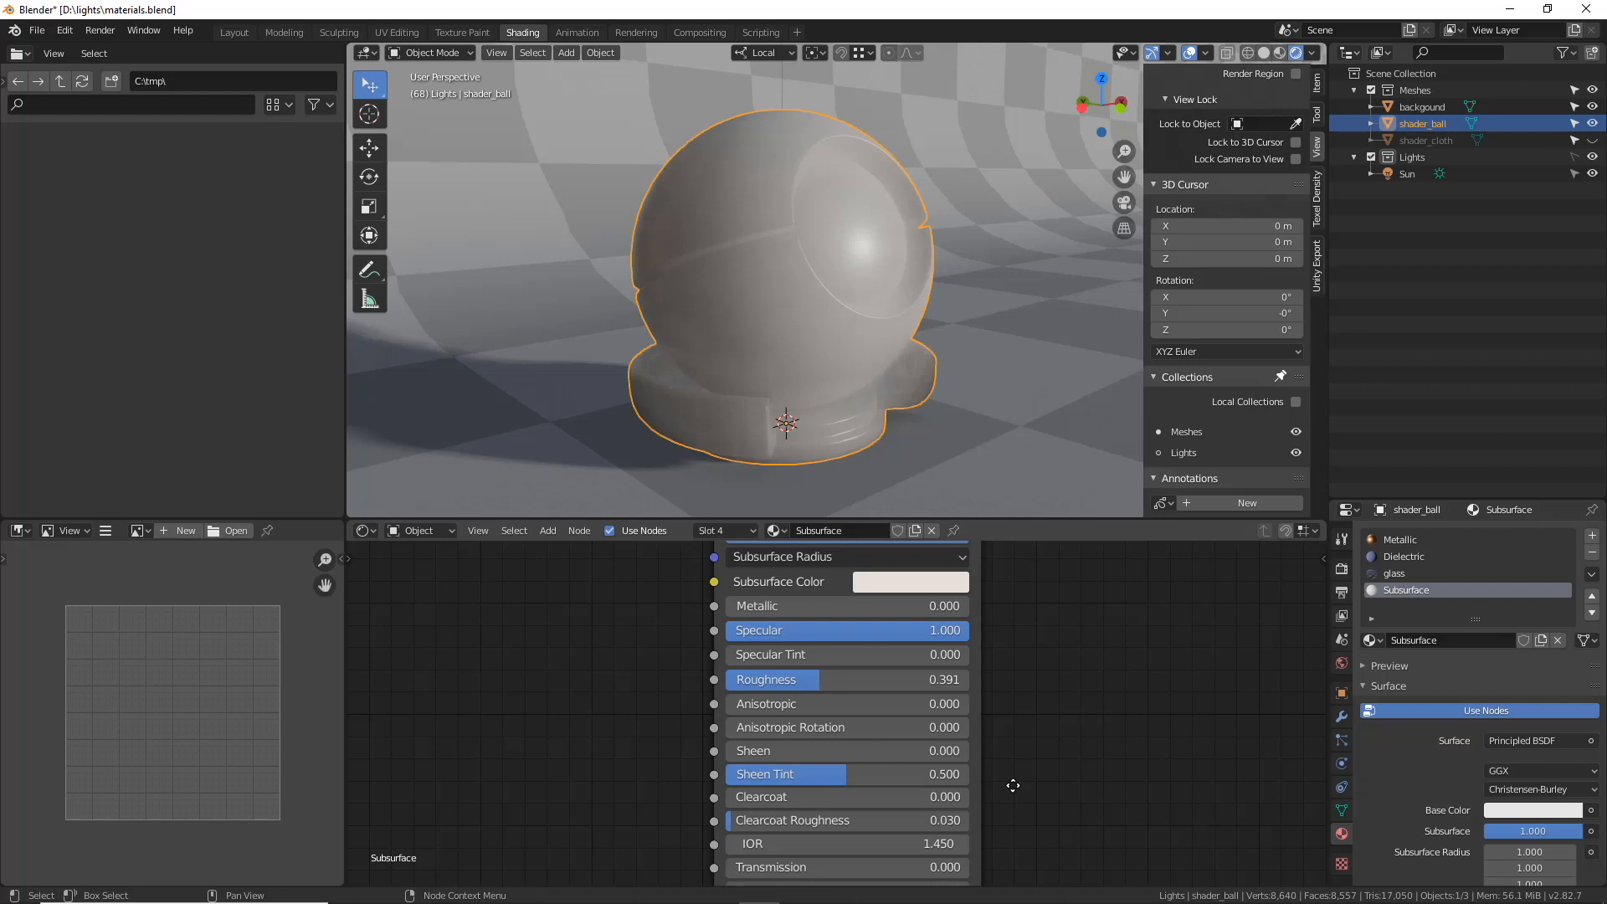
{"action": "key", "text": "ctrl+s"}
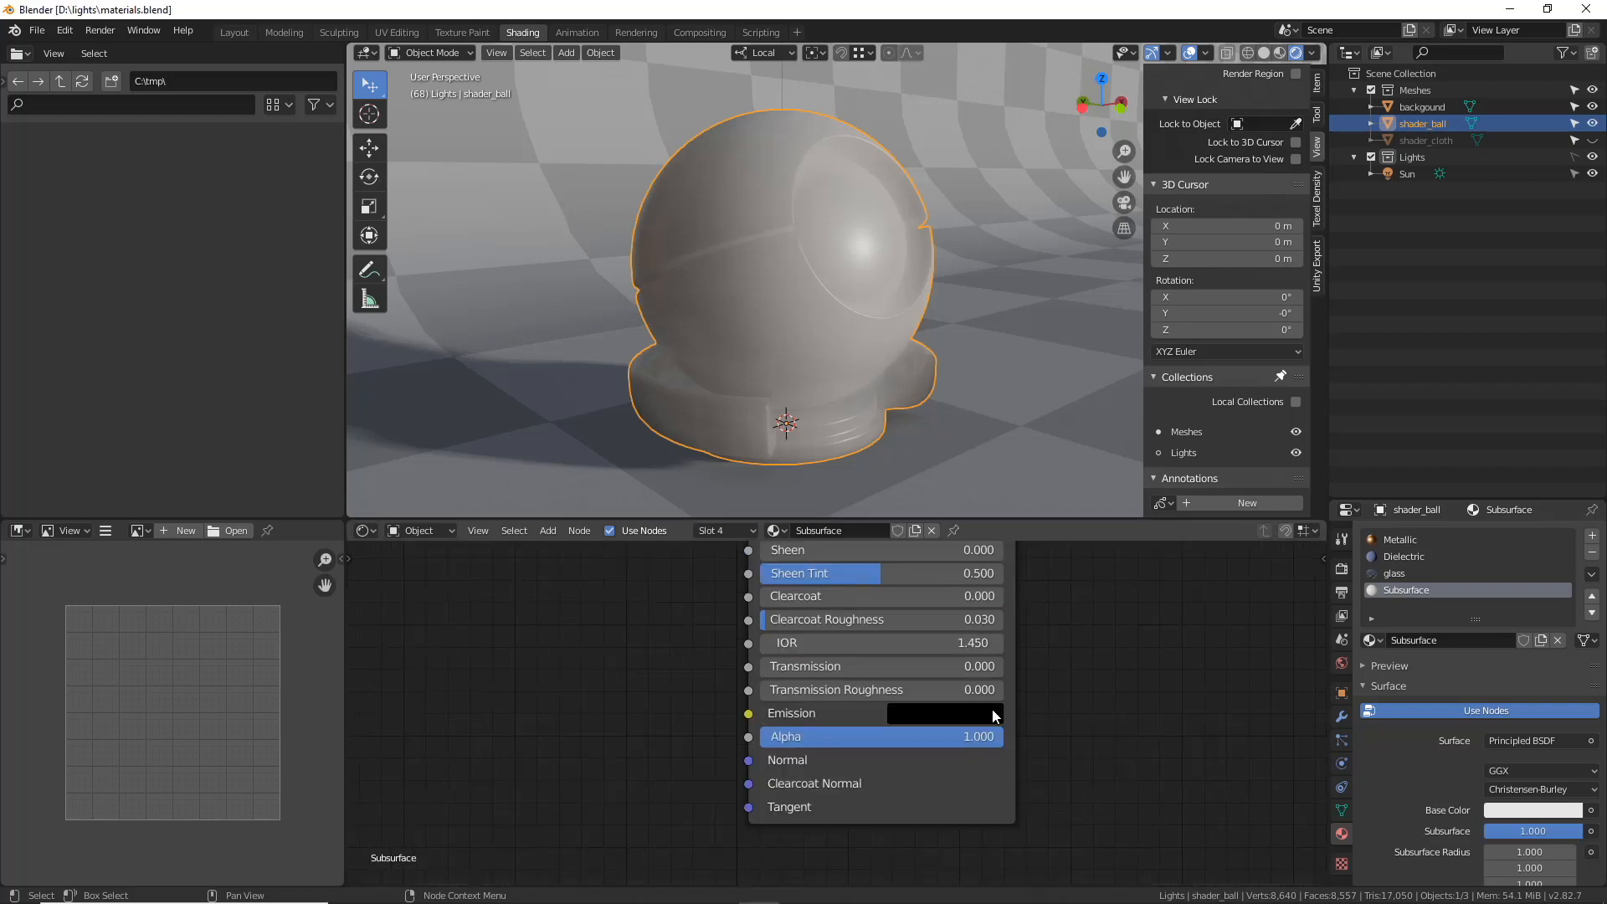
- Assign the Dielectric material to all faces of the shader ball
{"action": "middle_click_drag", "start_coordinate": [1100, 725], "coordinate": [1074, 745]}
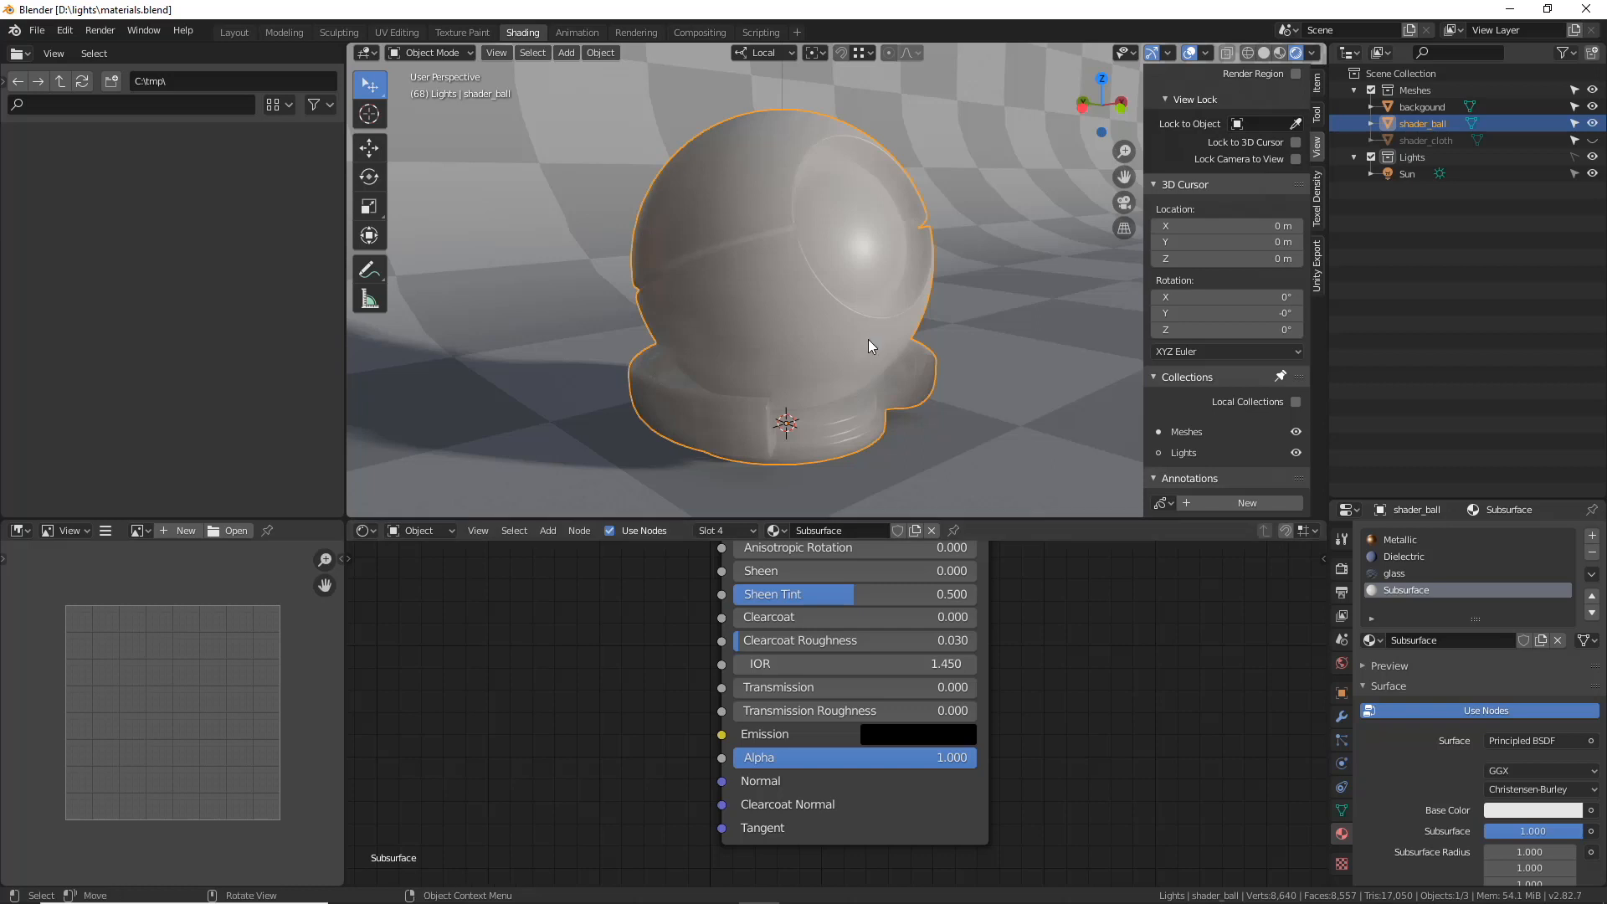
{"action": "key", "text": "Tab"}
{"action": "left_click", "coordinate": [1403, 556]}
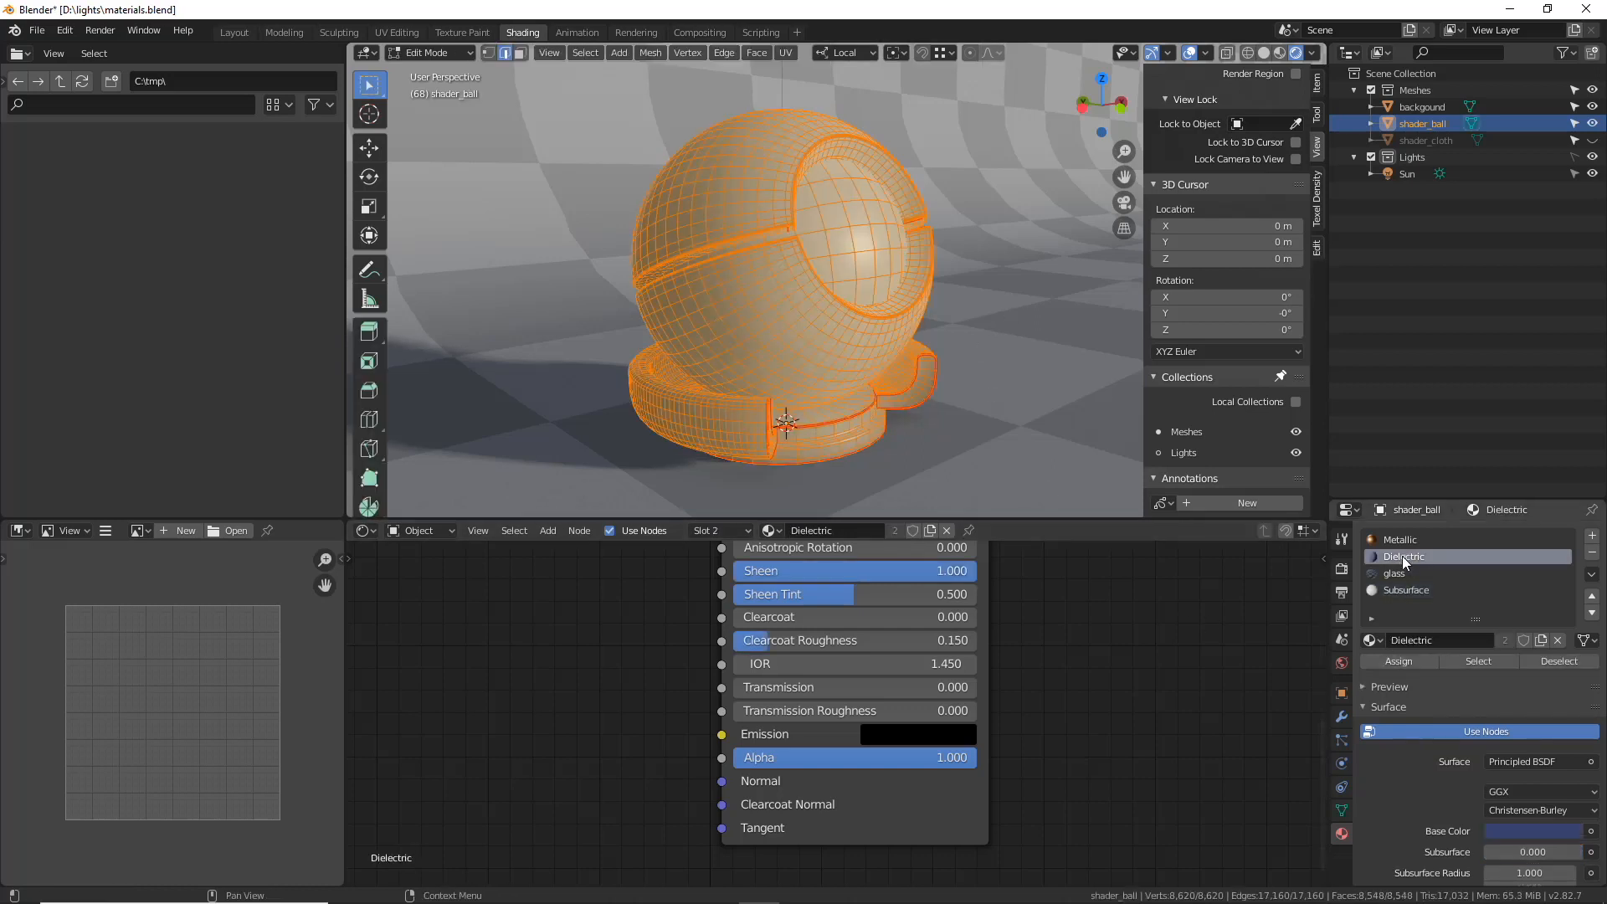
{"action": "left_click", "coordinate": [1398, 660]}
{"action": "key", "text": "Tab"}
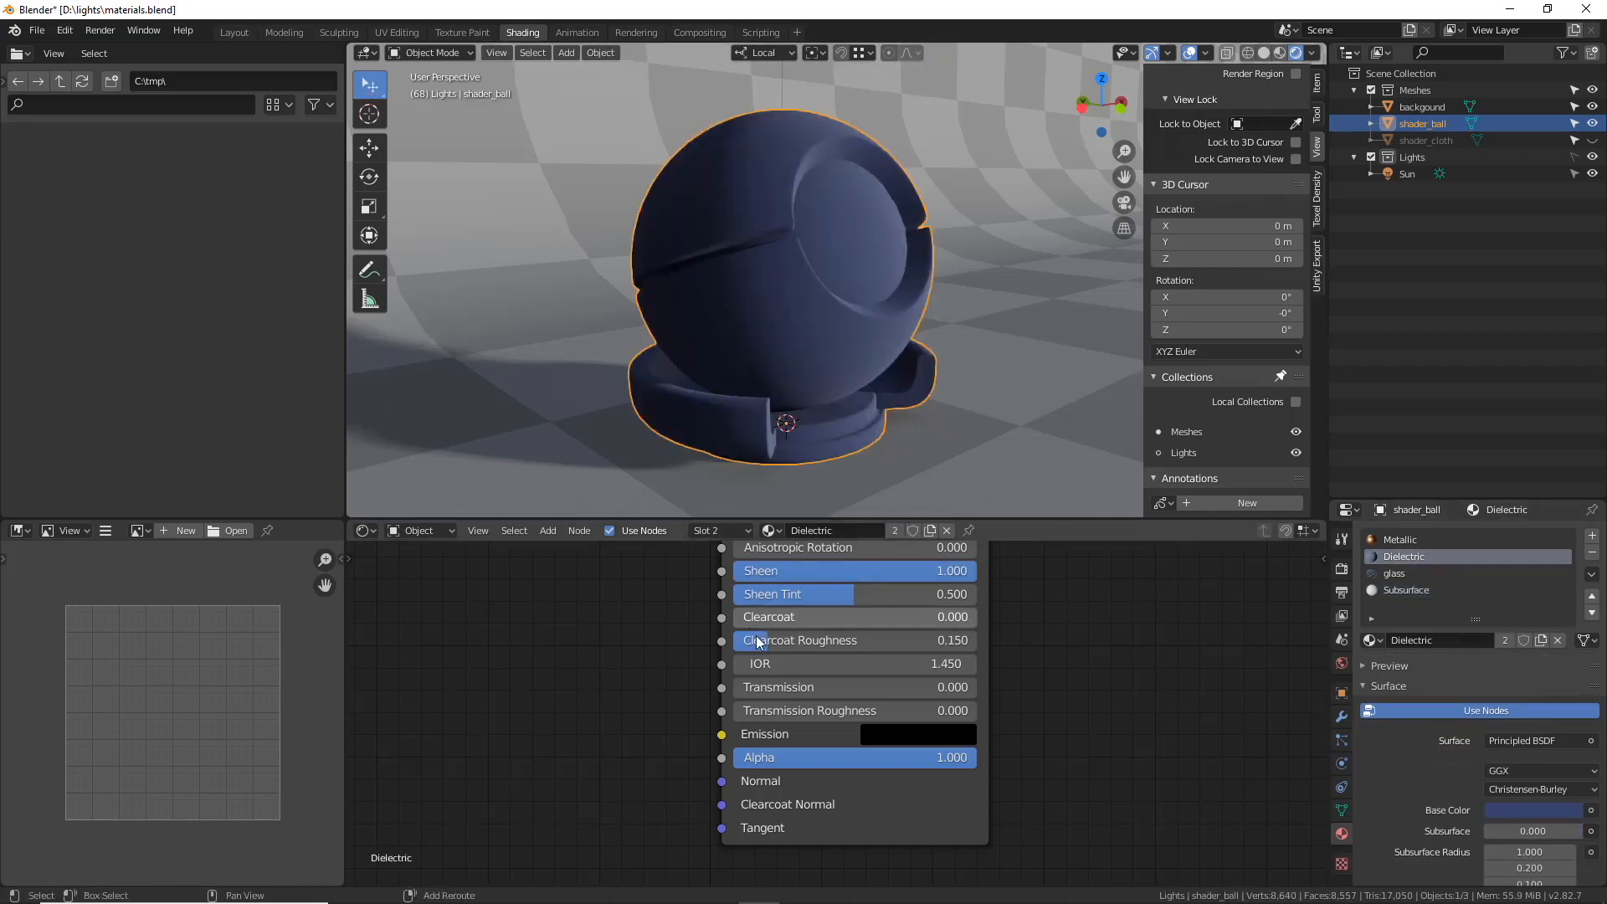
- Give the Dielectric material a green Emission color with hue 0.369, saturation 0.747 and value 0.726
{"action": "middle_click_drag", "start_coordinate": [1001, 726], "coordinate": [1048, 741]}
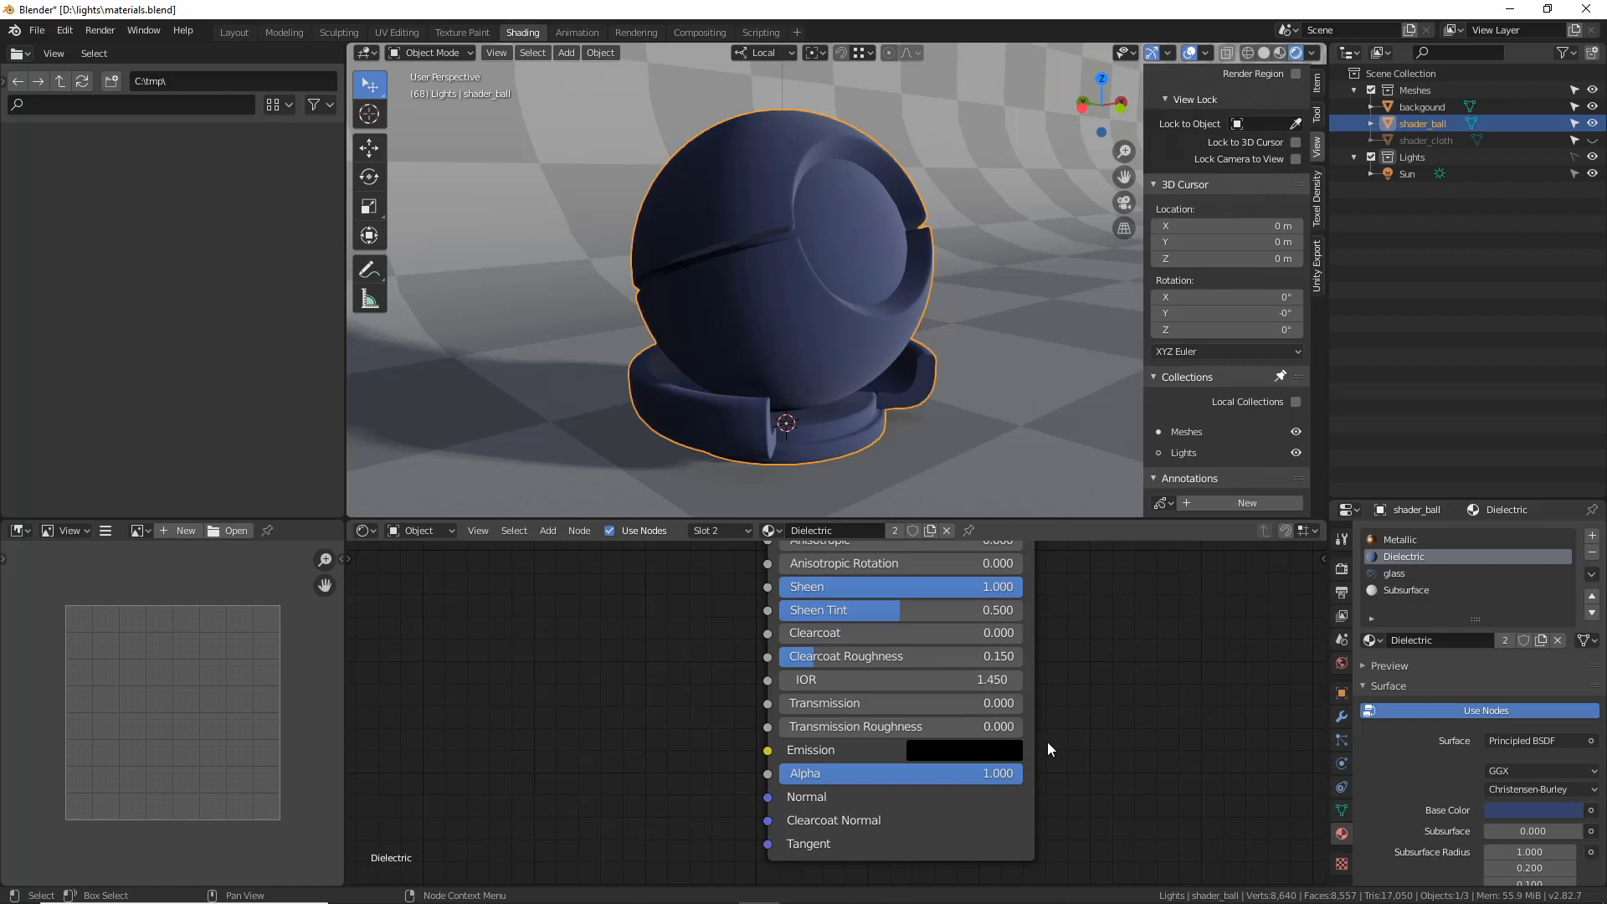
{"action": "left_click", "coordinate": [979, 748]}
{"action": "left_click", "coordinate": [971, 753]}
{"action": "left_click_drag", "start_coordinate": [1081, 581], "coordinate": [1097, 474]}
{"action": "left_click_drag", "start_coordinate": [992, 480], "coordinate": [955, 470]}
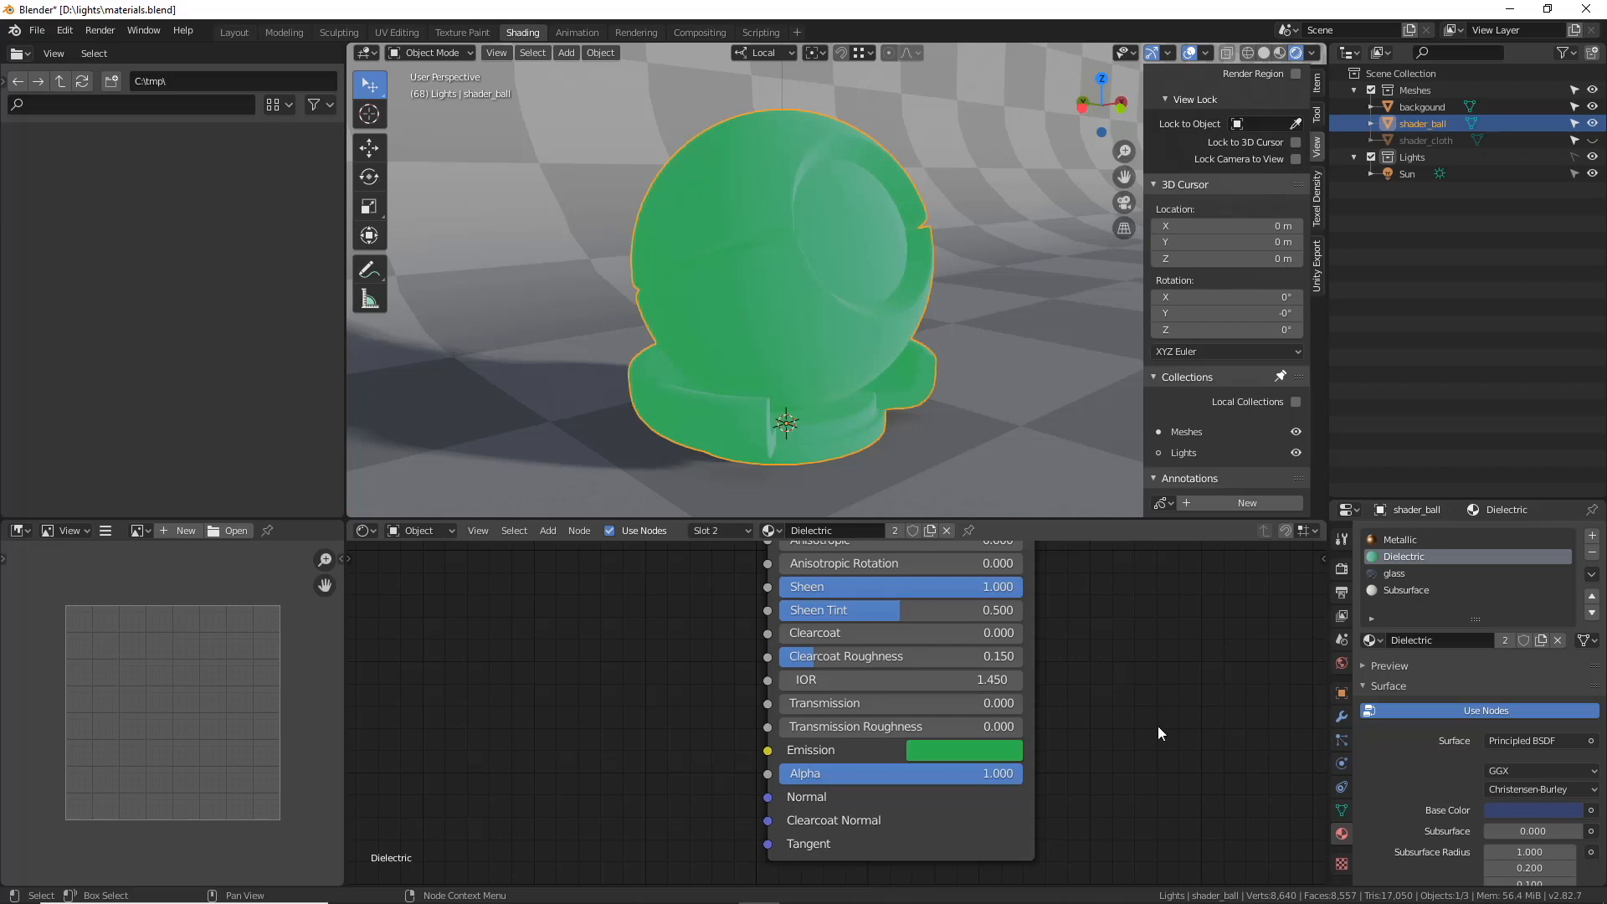
- Enable Bloom in the Eevee render settings and set its Threshold to 1.248
{"action": "left_click", "coordinate": [1339, 538]}
{"action": "left_click", "coordinate": [1342, 568]}
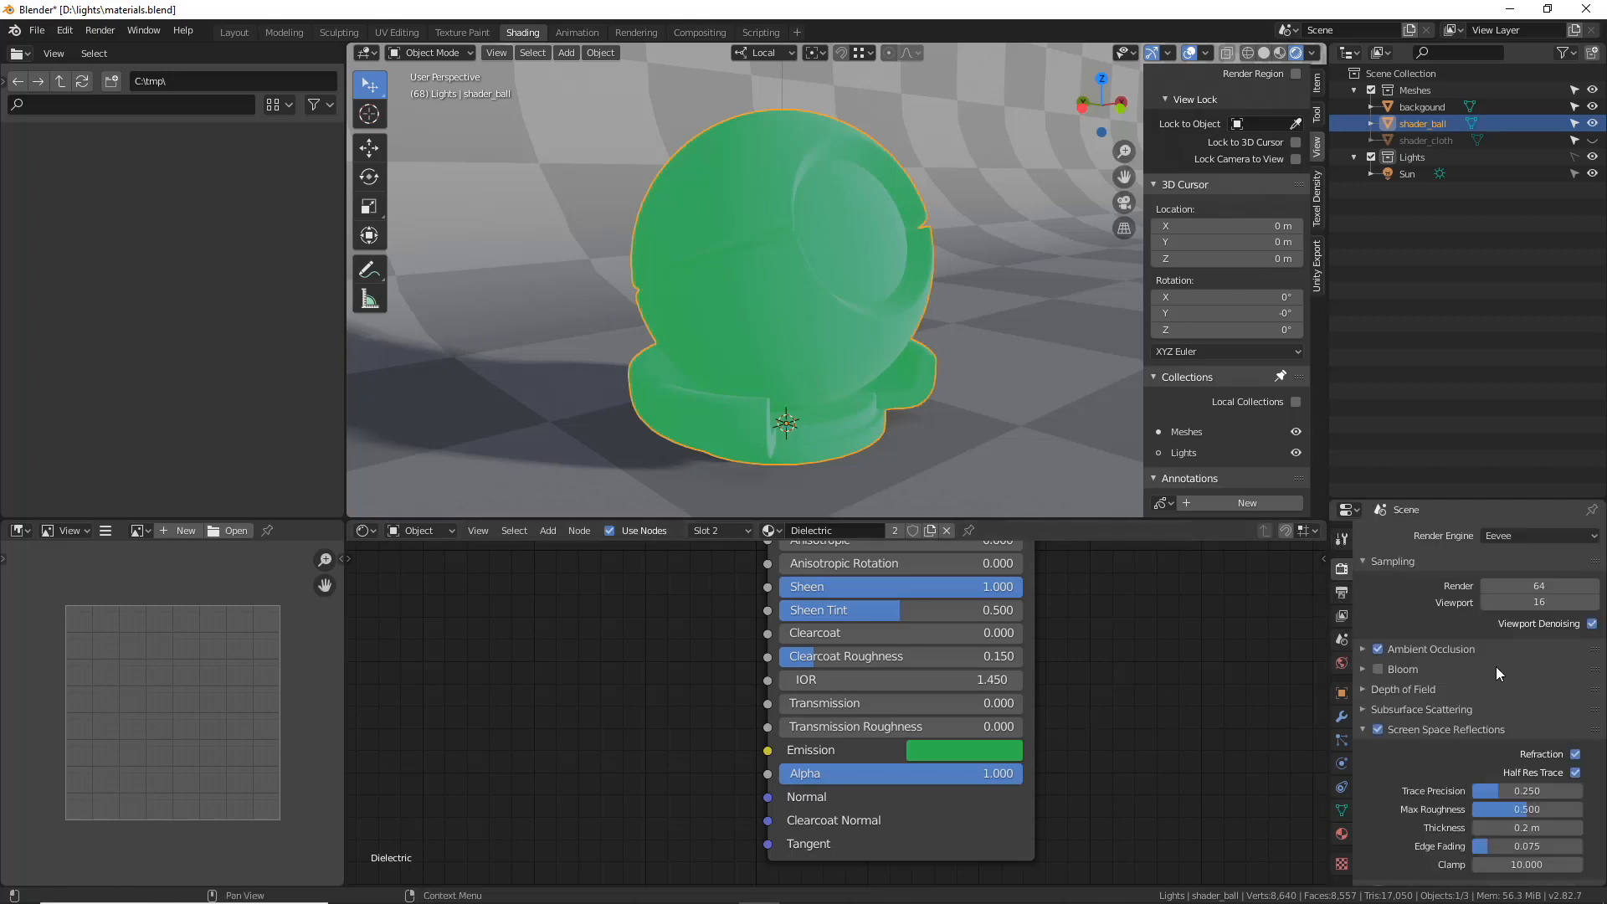
{"action": "left_click", "coordinate": [1378, 670]}
{"action": "left_click", "coordinate": [1364, 672]}
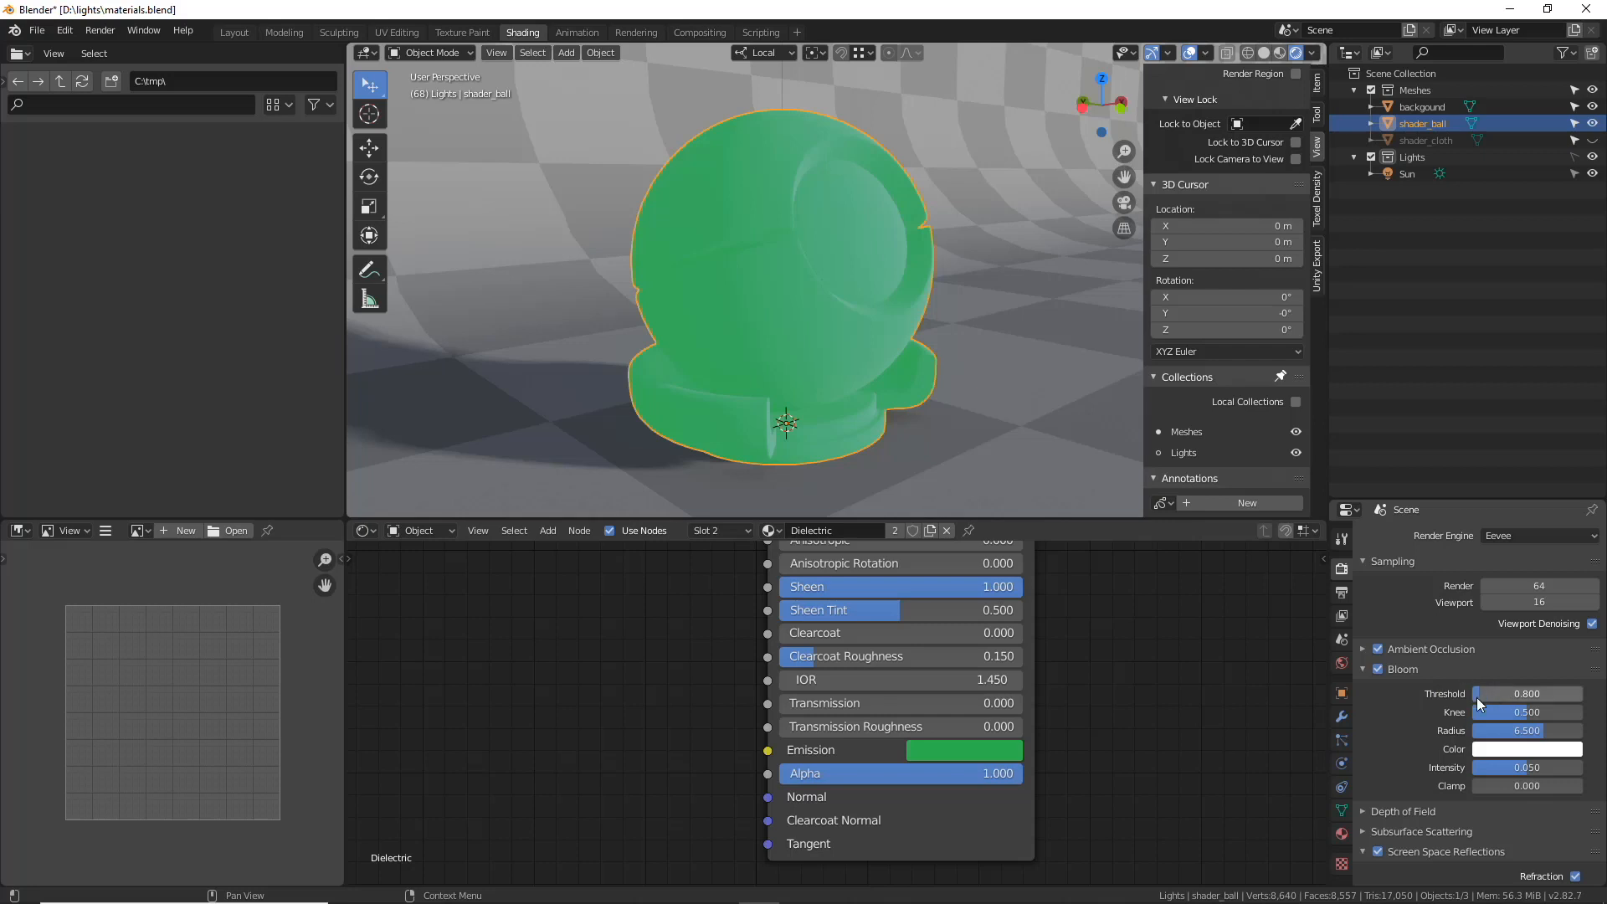
{"action": "left_click_drag", "start_coordinate": [1476, 696], "coordinate": [1536, 695]}
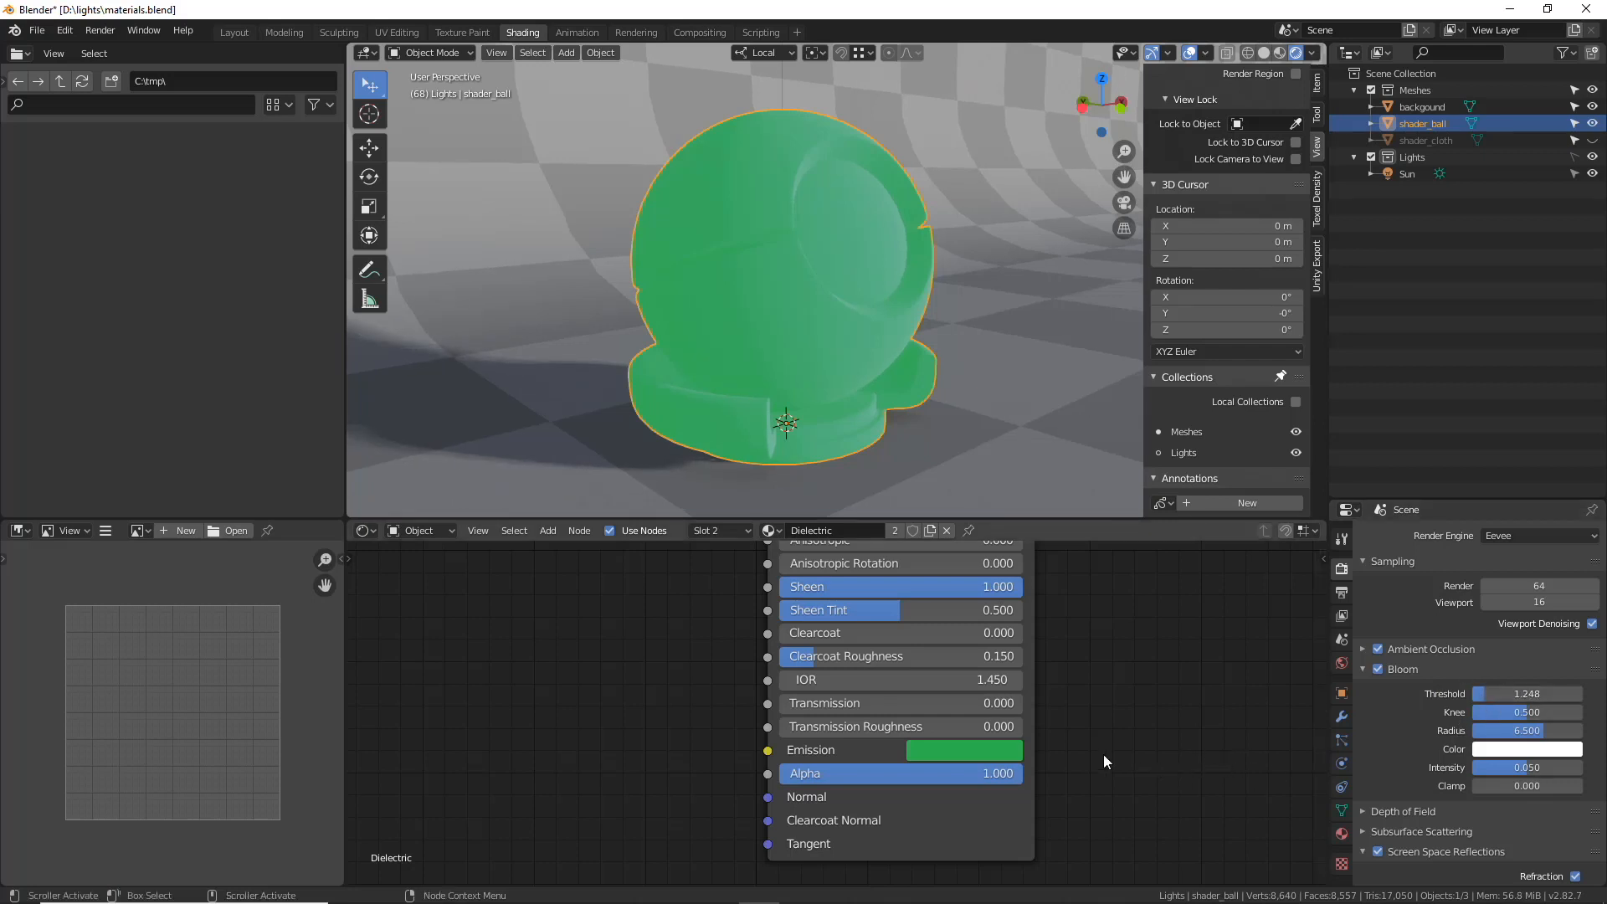
- Raise the value of the Dielectric material's green Emission color to 2
{"action": "left_click", "coordinate": [991, 751]}
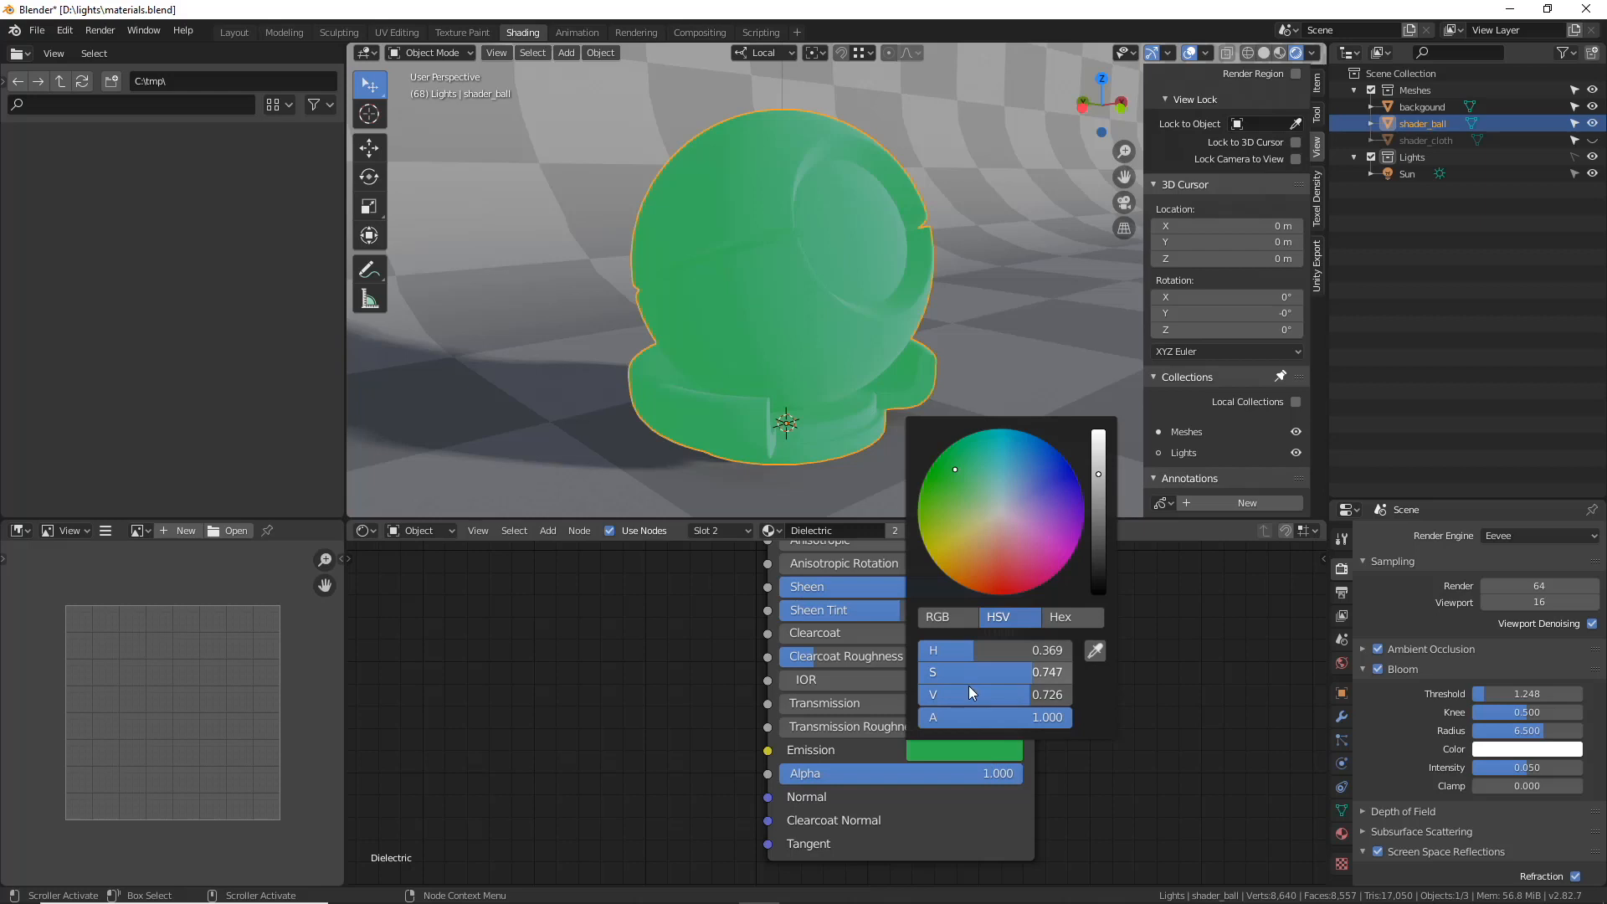
{"action": "left_click_drag", "start_coordinate": [967, 686], "coordinate": [1012, 686]}
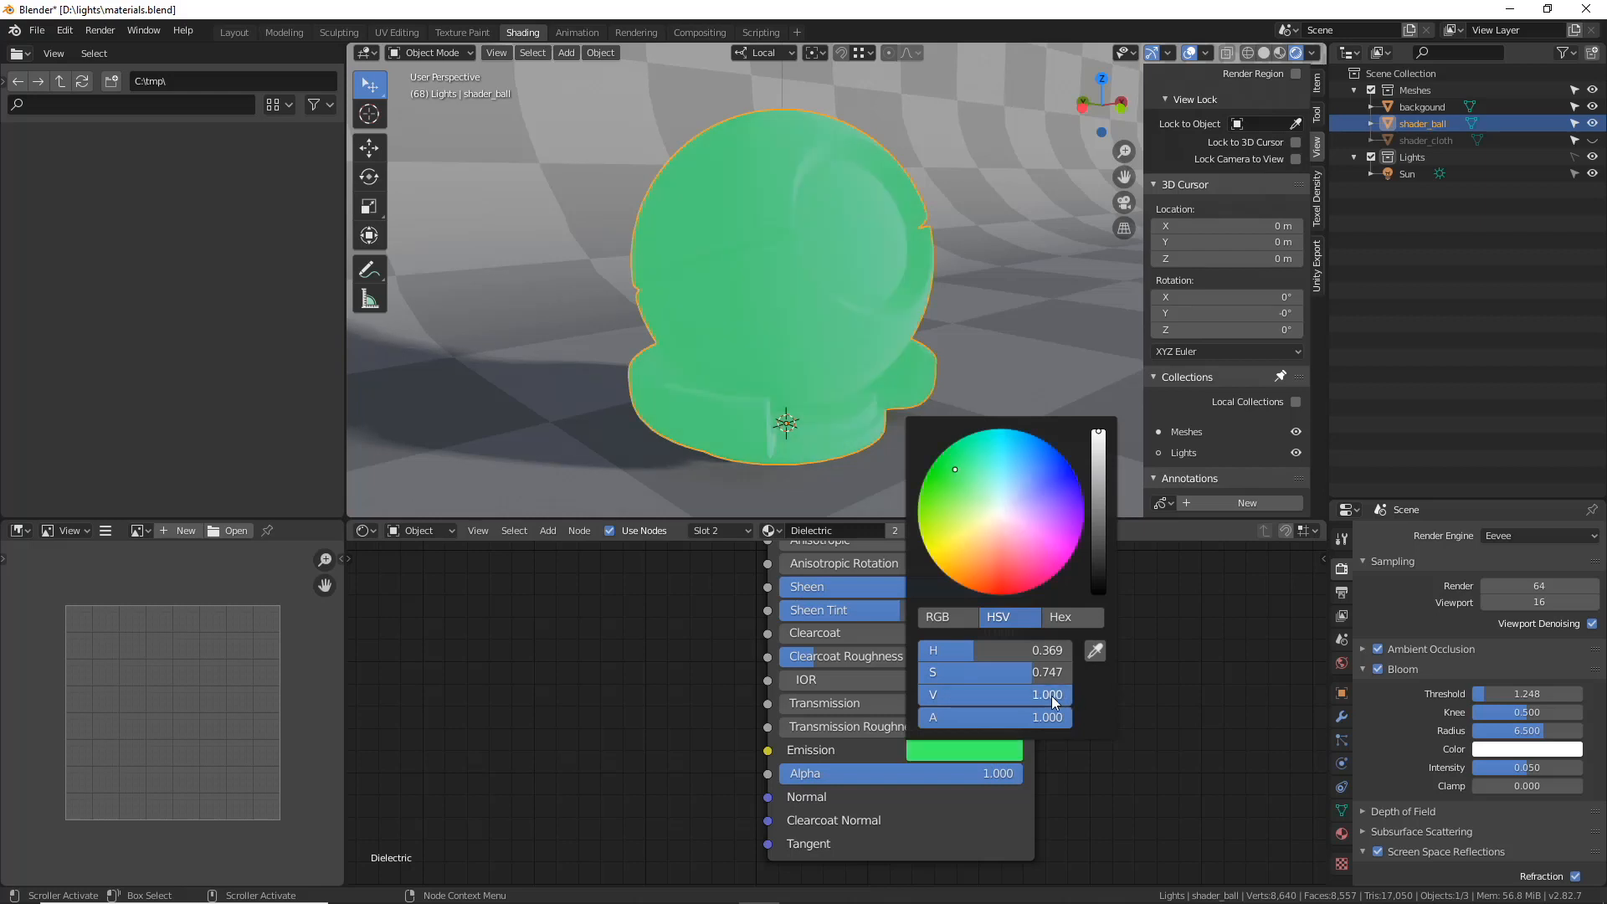
{"action": "left_click", "coordinate": [1021, 695]}
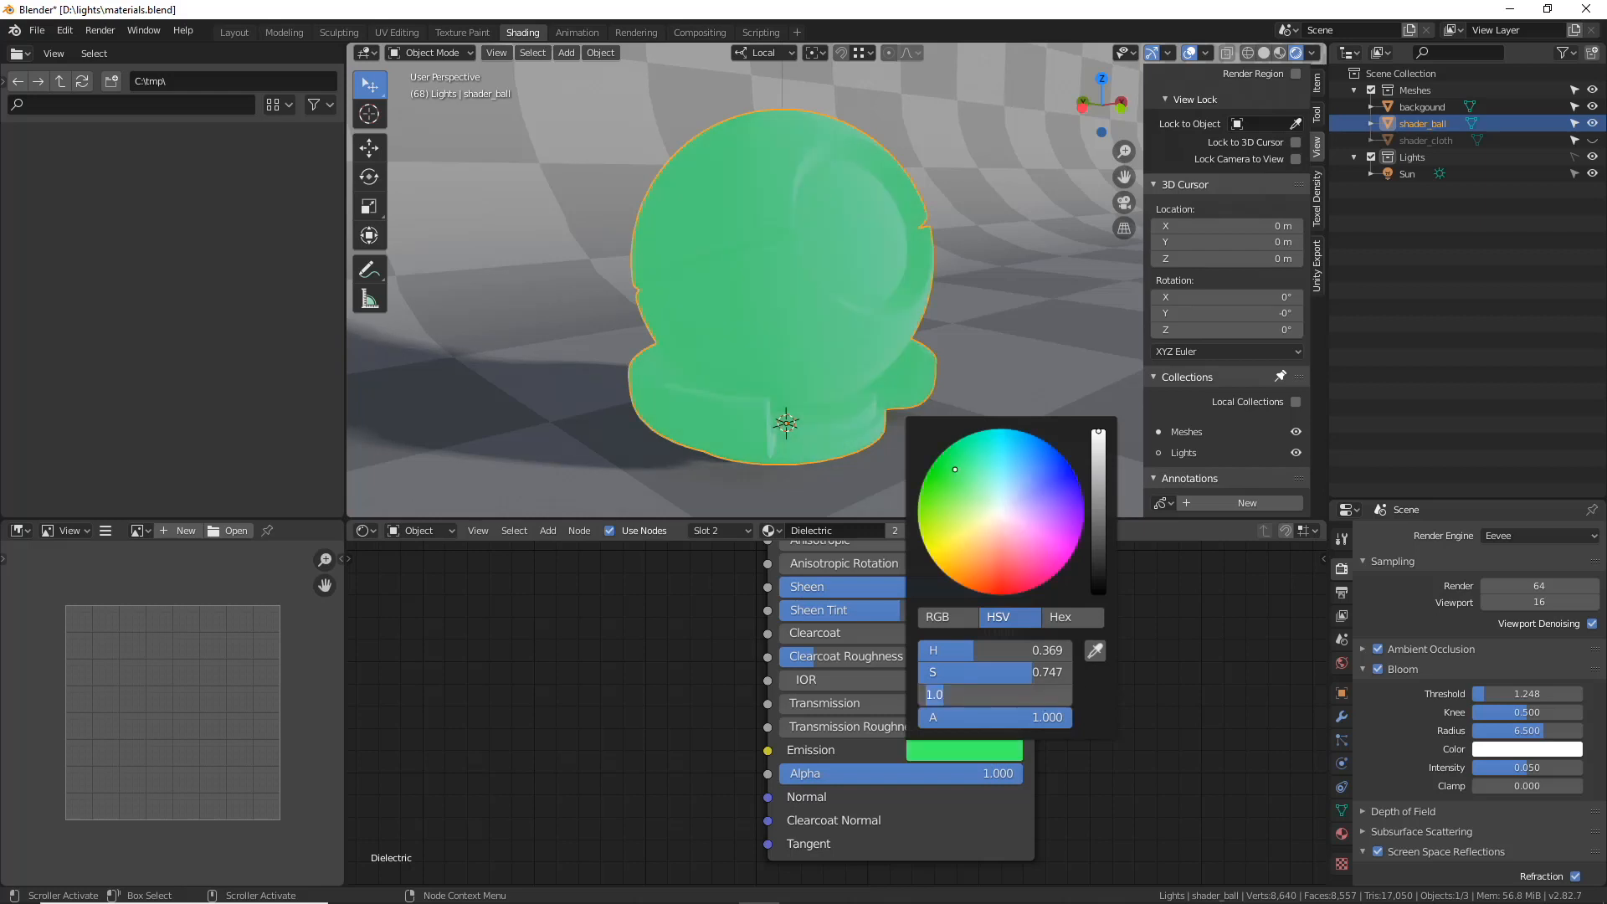
{"action": "type", "text": "2"}
{"action": "key", "text": "Return"}
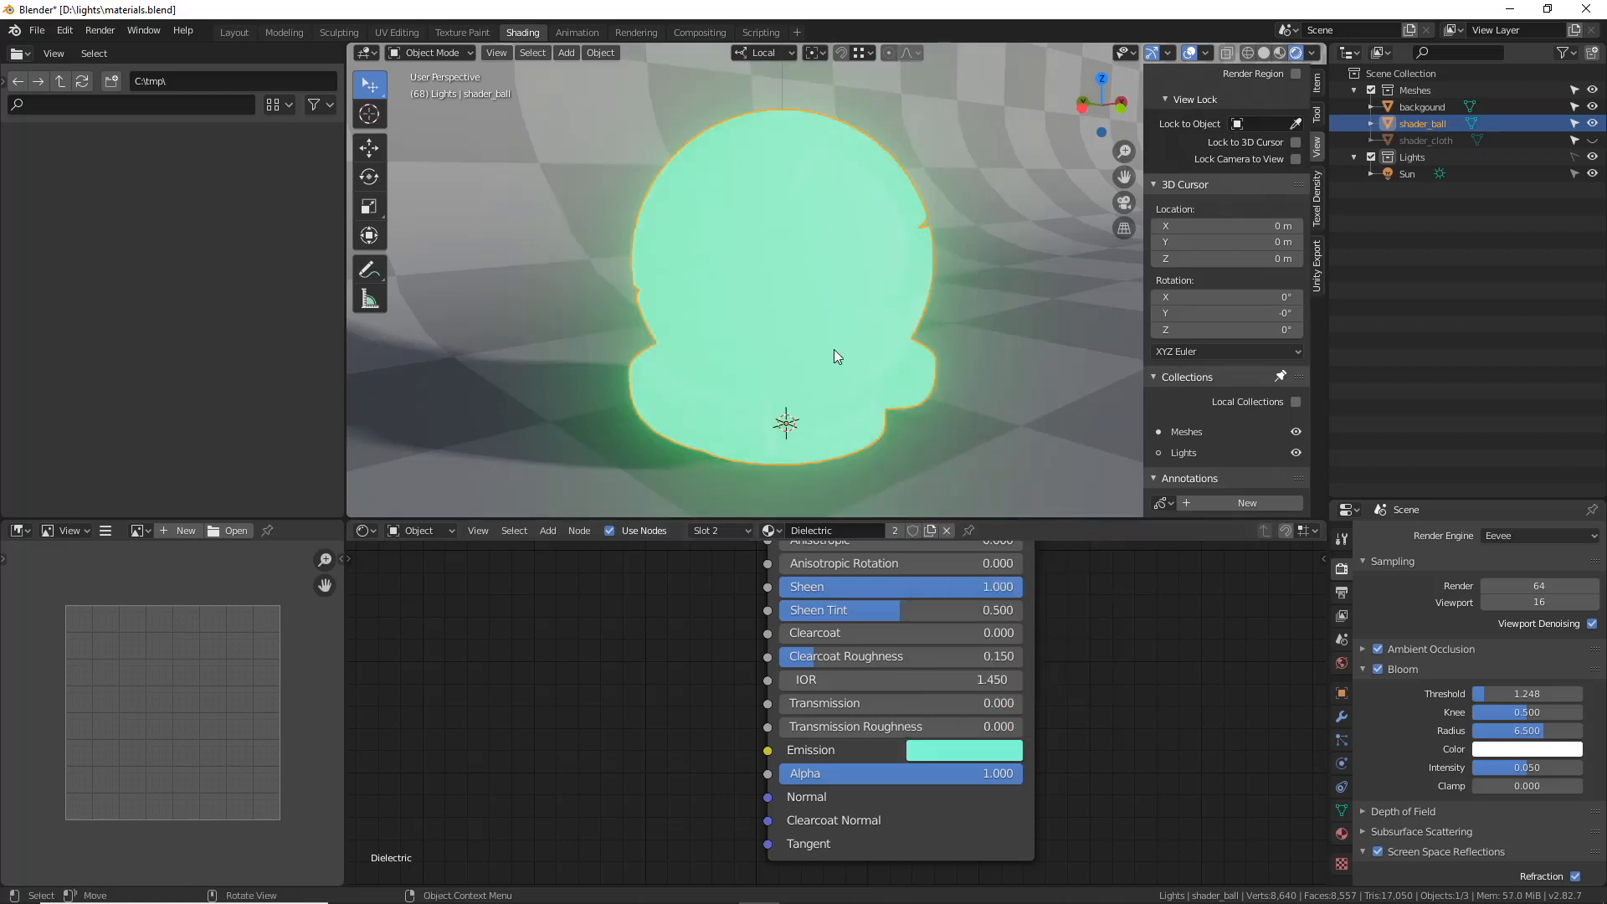
- Set Bloom's Threshold to 2.740, Knee to 0.567 and Radius to 3.813
{"action": "mouse_move", "coordinate": [1486, 694]}
{"action": "left_mouse_down"}
{"action": "mouse_move", "coordinate": [1472, 694]}
{"action": "mouse_move", "coordinate": [1548, 694]}
{"action": "mouse_move", "coordinate": [1498, 694]}
{"action": "left_mouse_up"}
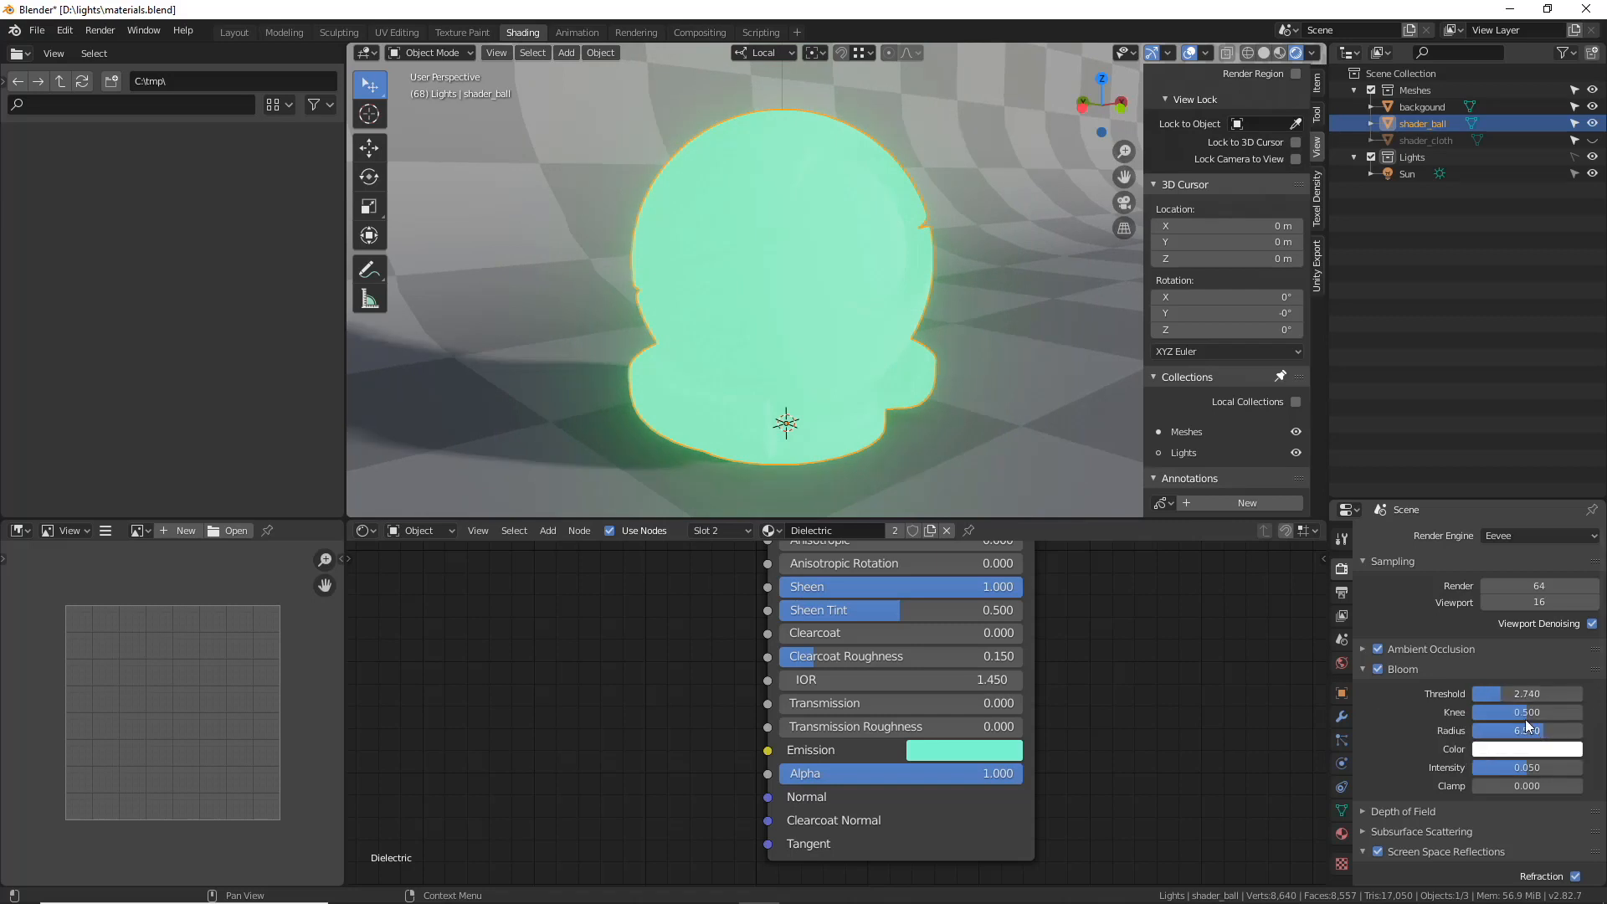
{"action": "mouse_move", "coordinate": [1521, 718]}
{"action": "left_mouse_down"}
{"action": "mouse_move", "coordinate": [1505, 718]}
{"action": "mouse_move", "coordinate": [1536, 732]}
{"action": "mouse_move", "coordinate": [1511, 731]}
{"action": "left_mouse_up"}
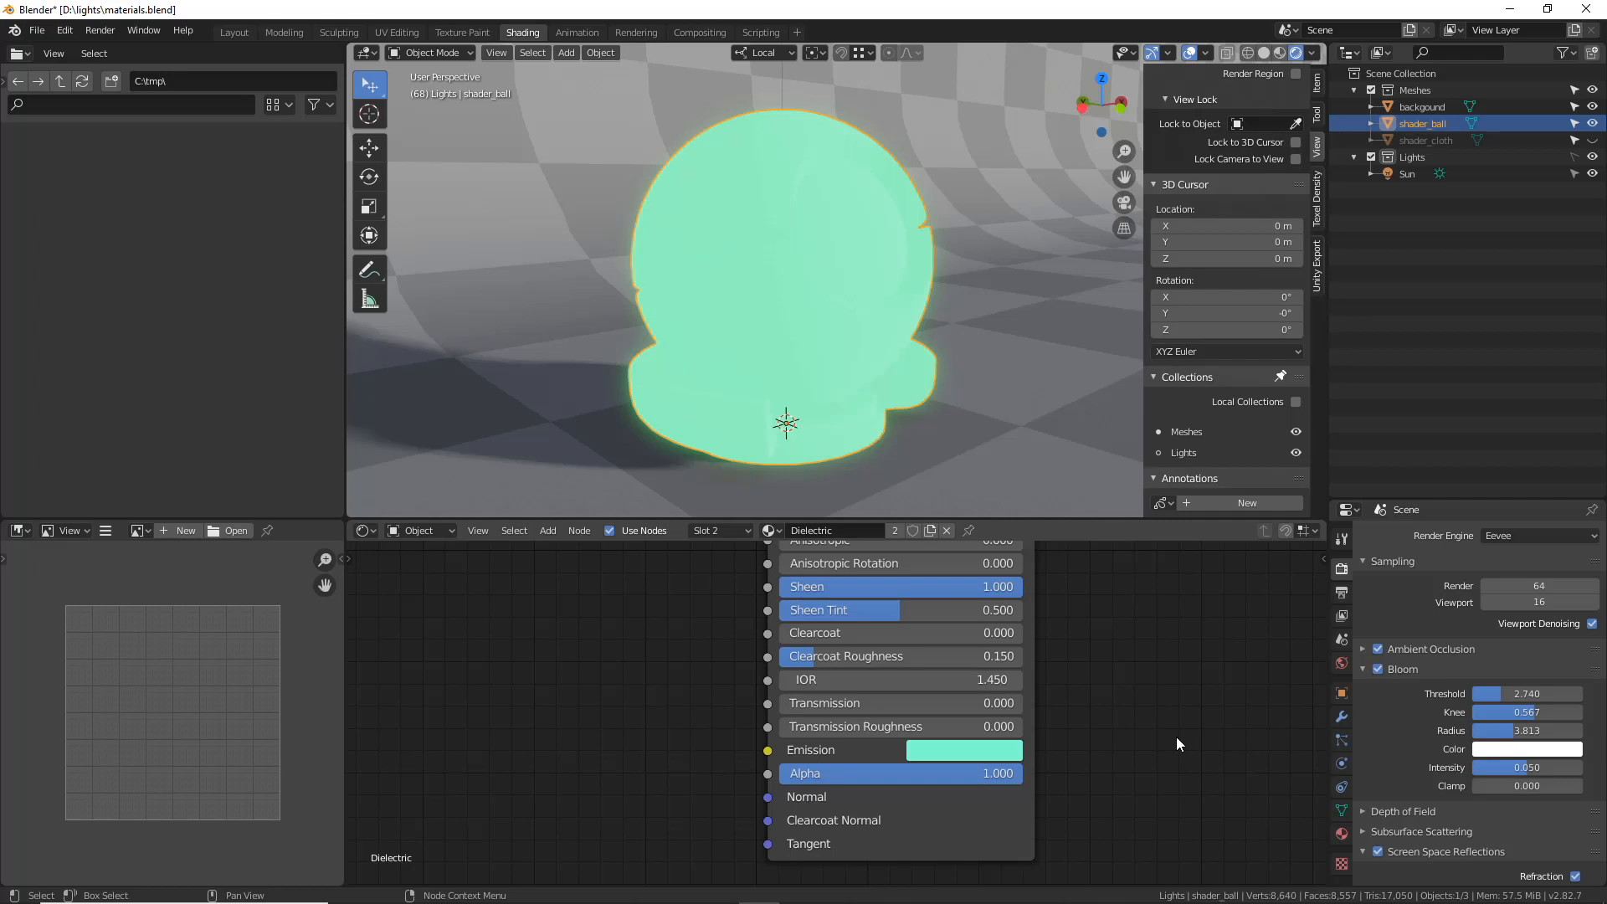
- Return the Dielectric material's Emission color to black
{"action": "left_click", "coordinate": [1005, 749]}
{"action": "left_click_drag", "start_coordinate": [1102, 531], "coordinate": [1101, 596]}
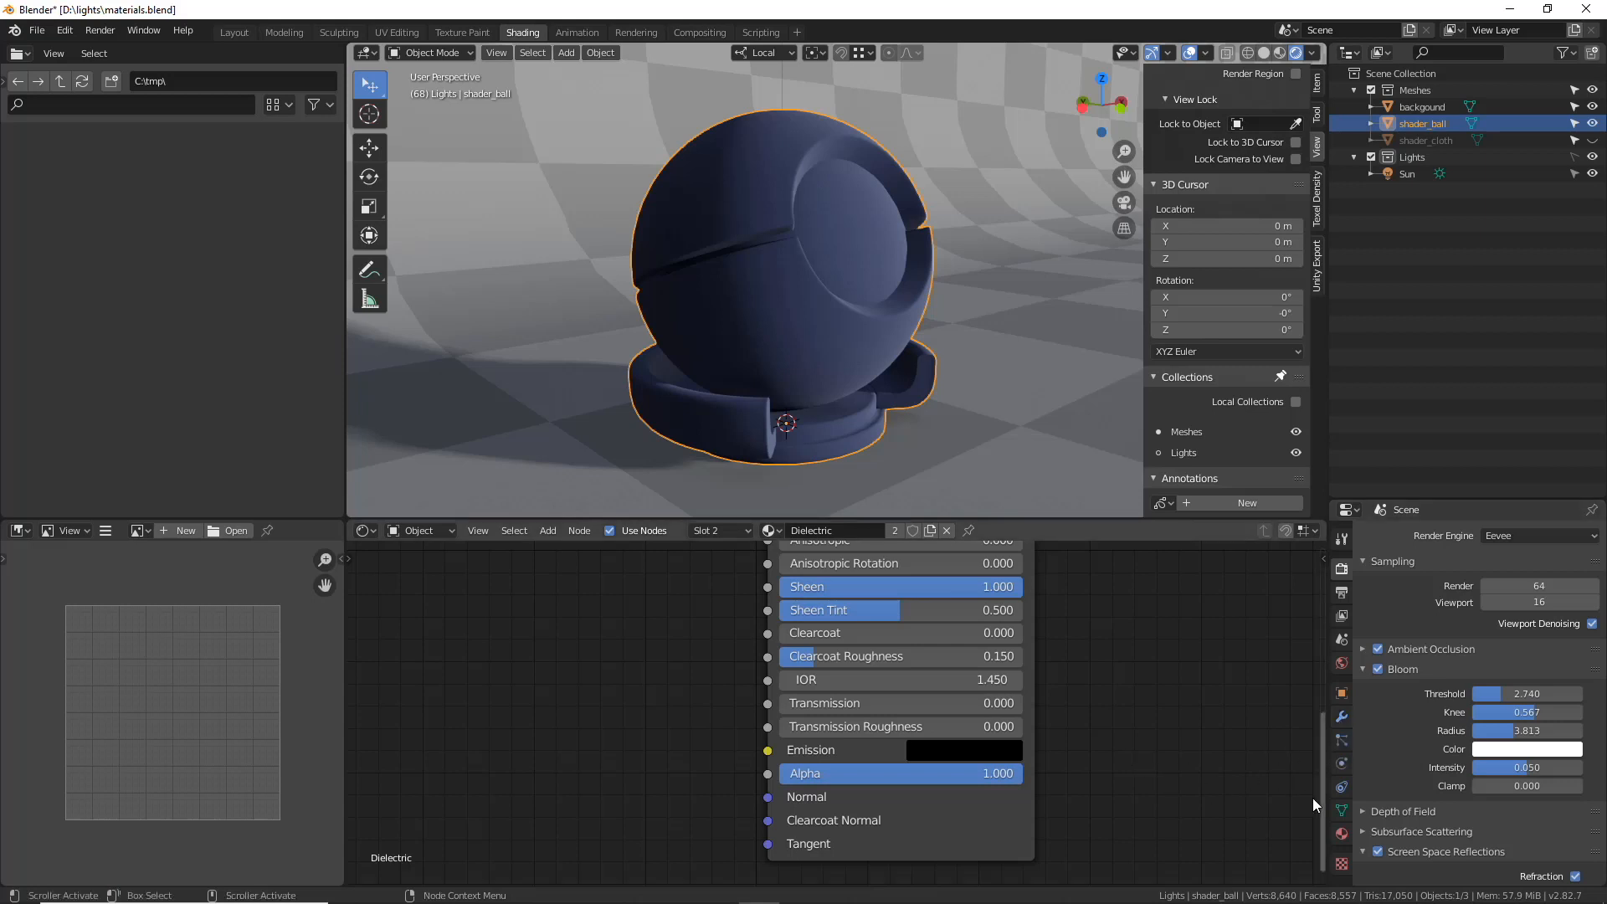
- Lower the Dielectric material's Alpha to 0.486 and set its Blend Mode to Alpha Blend
{"action": "left_click_drag", "start_coordinate": [1020, 773], "coordinate": [896, 773]}
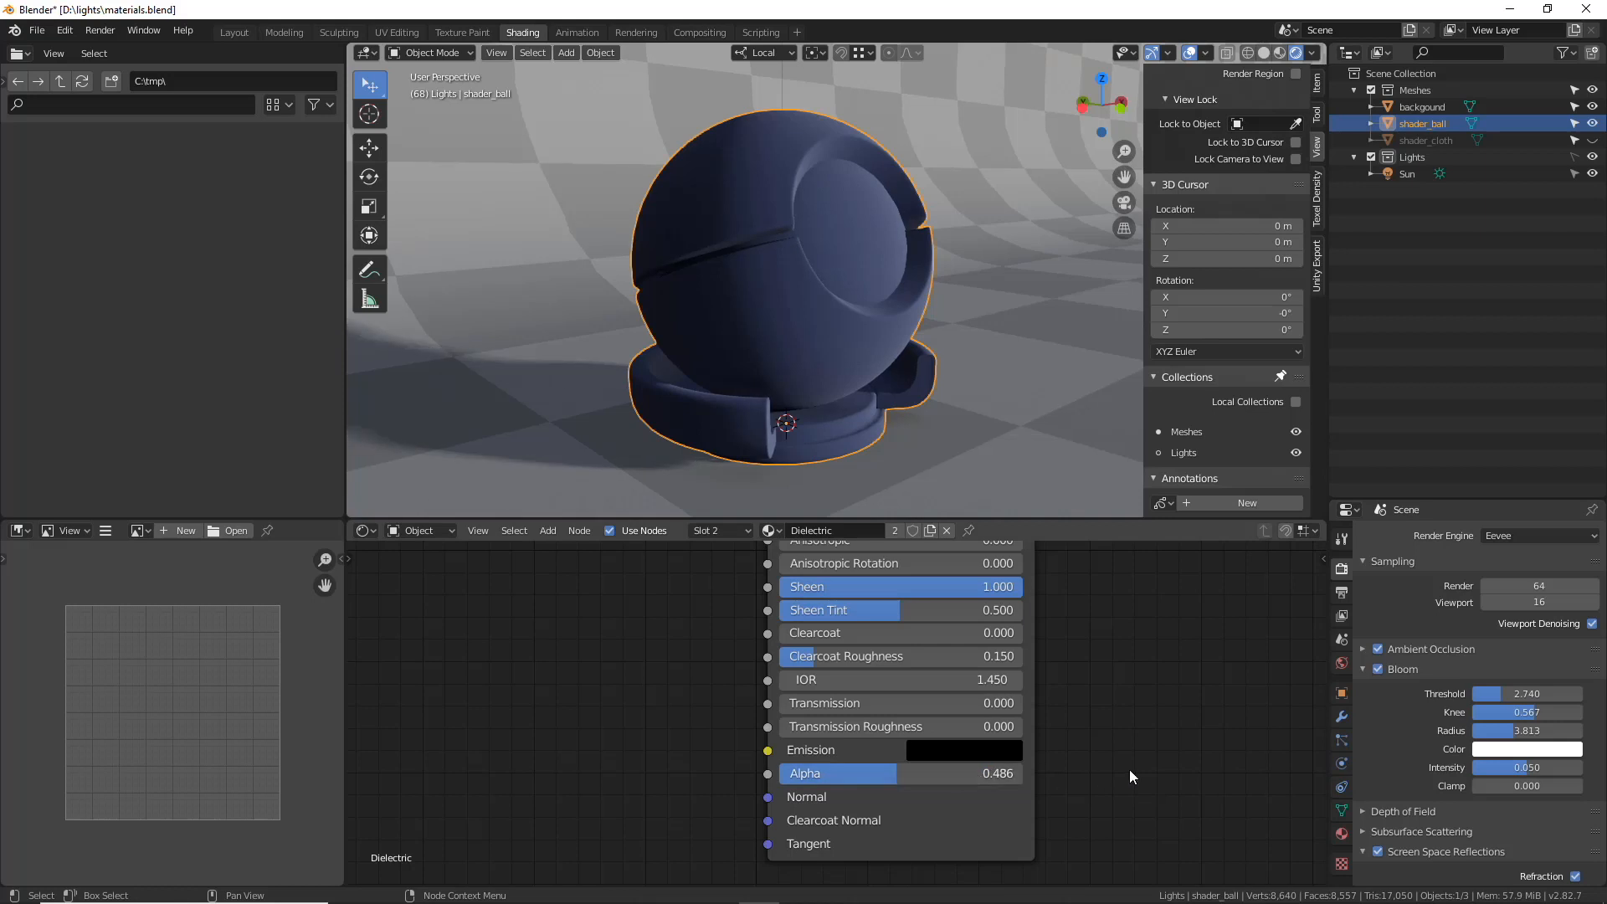
{"action": "scroll", "coordinate": [1357, 736], "scroll_direction": "down", "scroll_amount": 10}
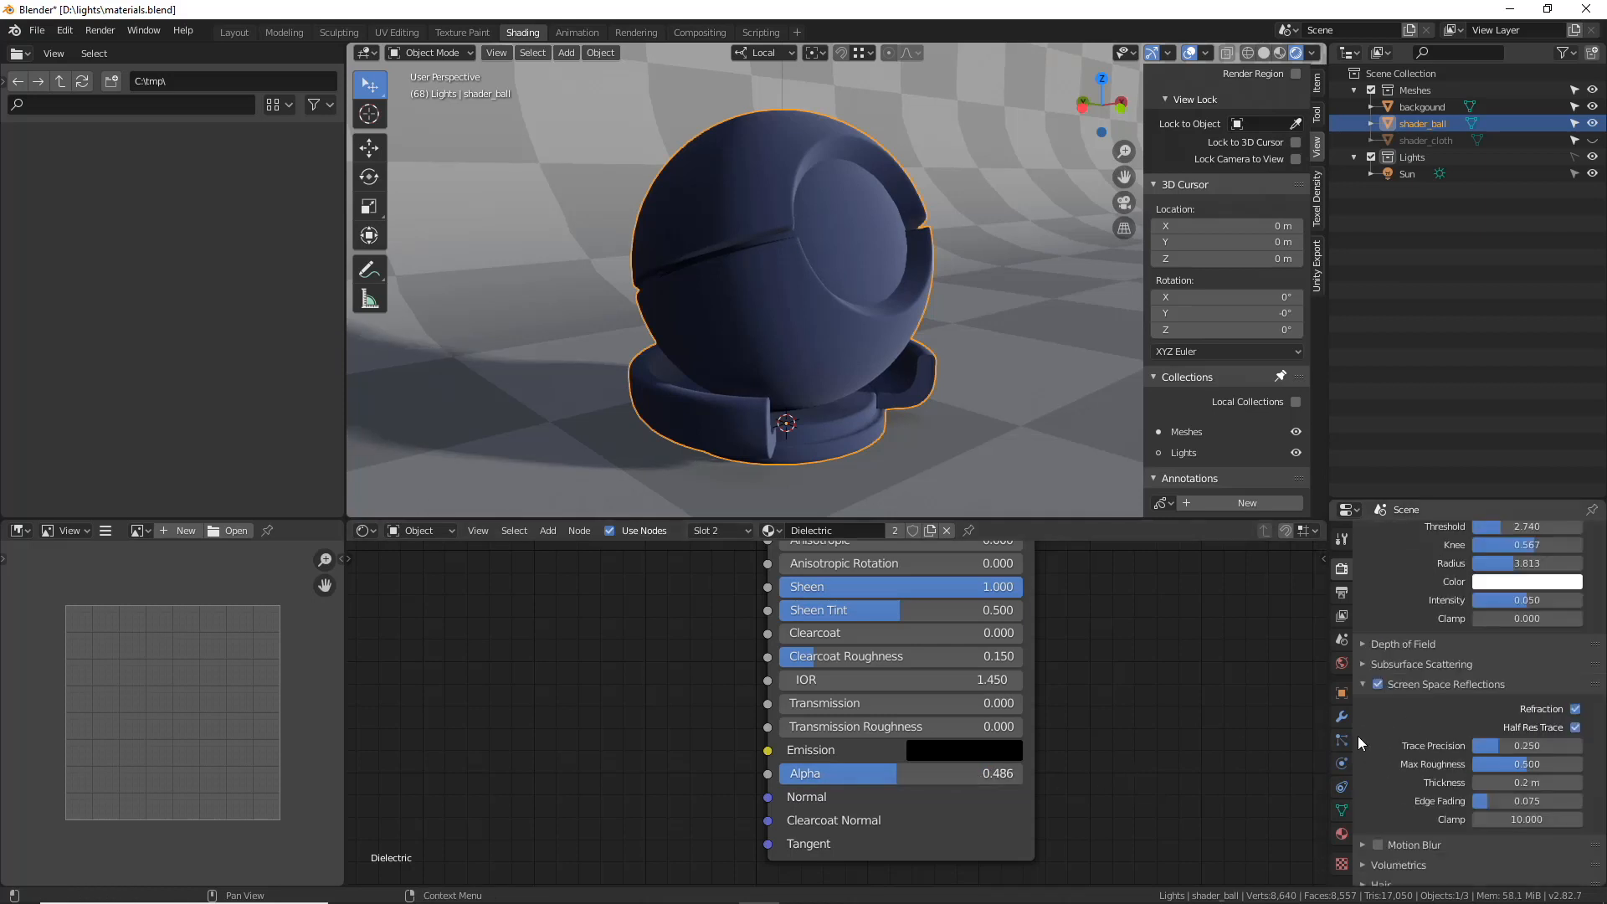
{"action": "scroll", "coordinate": [1357, 736], "scroll_direction": "down", "scroll_amount": 2}
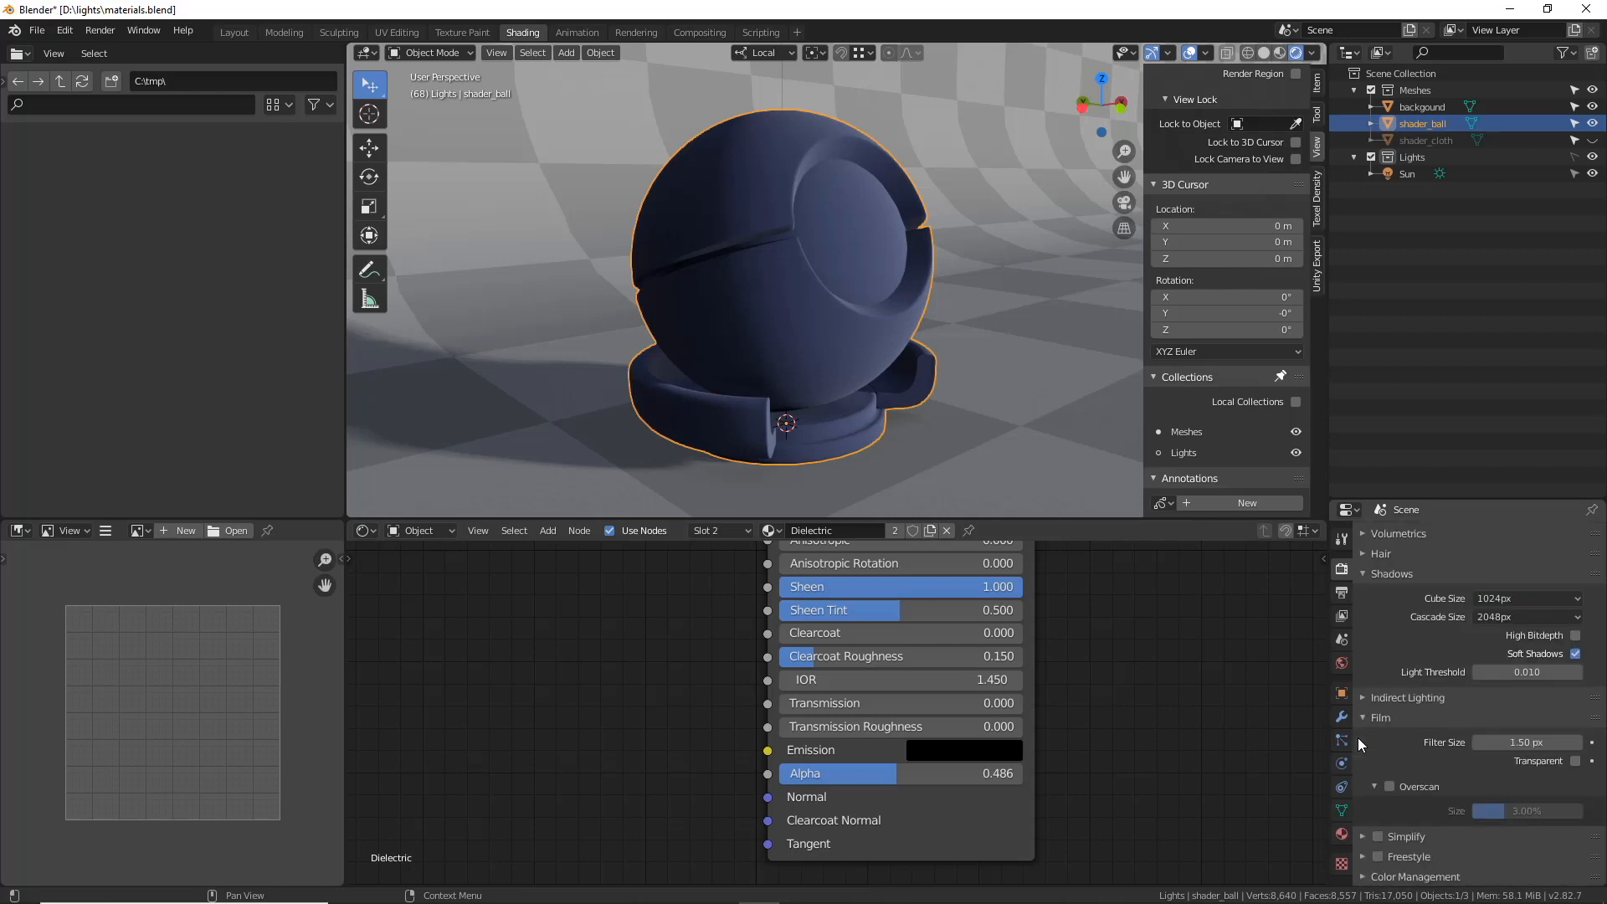
{"action": "left_click", "coordinate": [1343, 835]}
{"action": "scroll", "coordinate": [1492, 770], "scroll_direction": "down", "scroll_amount": 10}
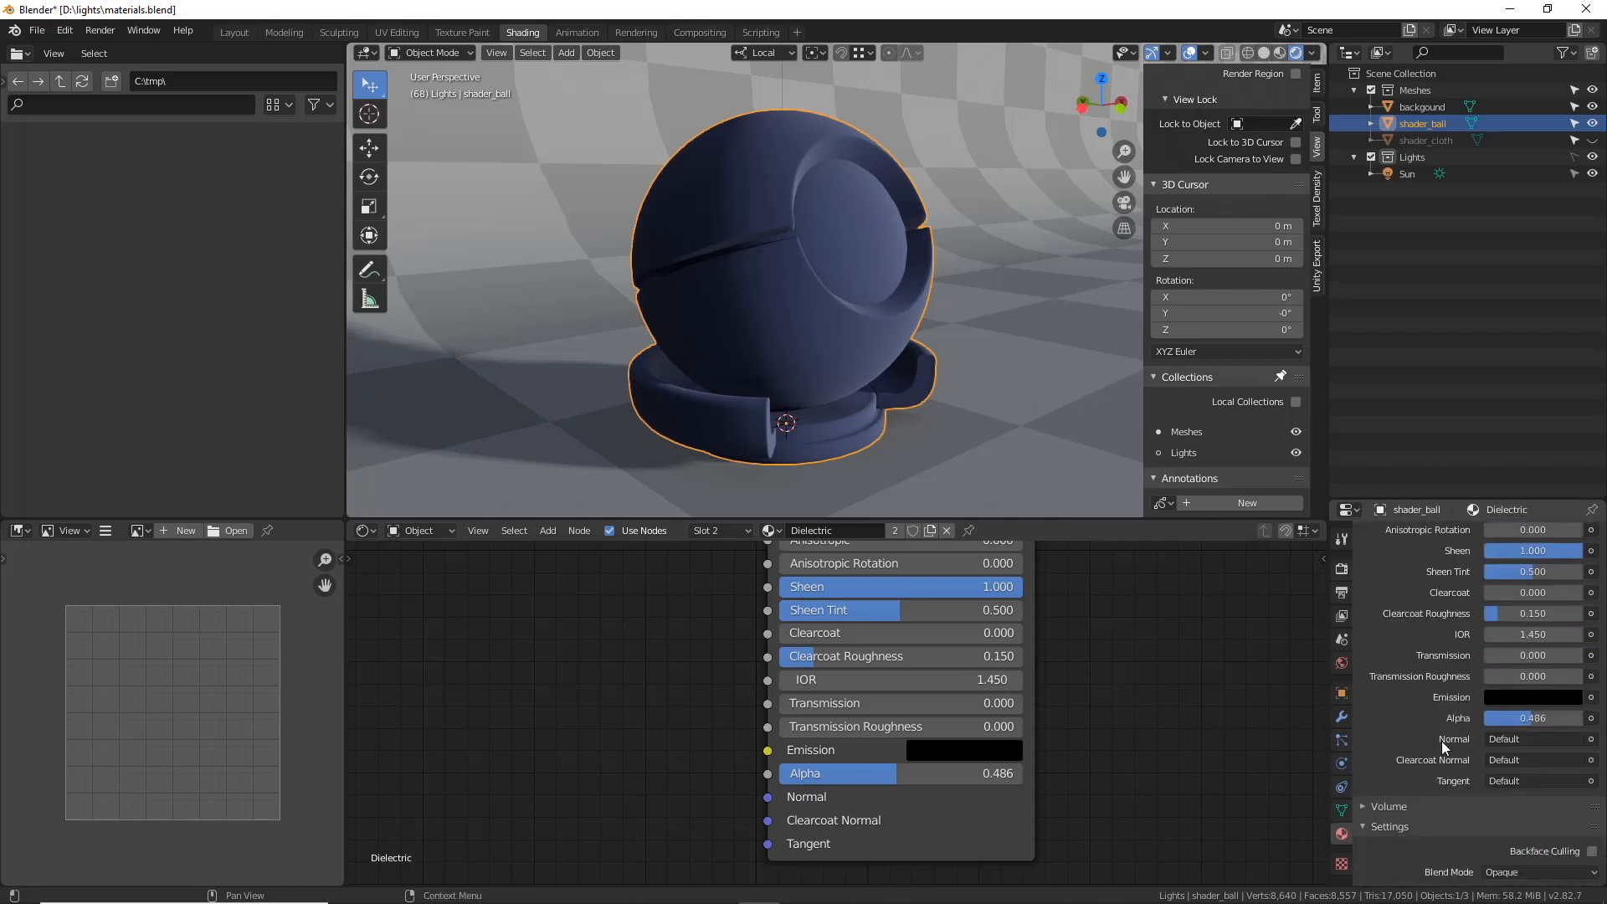
{"action": "scroll", "coordinate": [1441, 741], "scroll_direction": "down", "scroll_amount": 3}
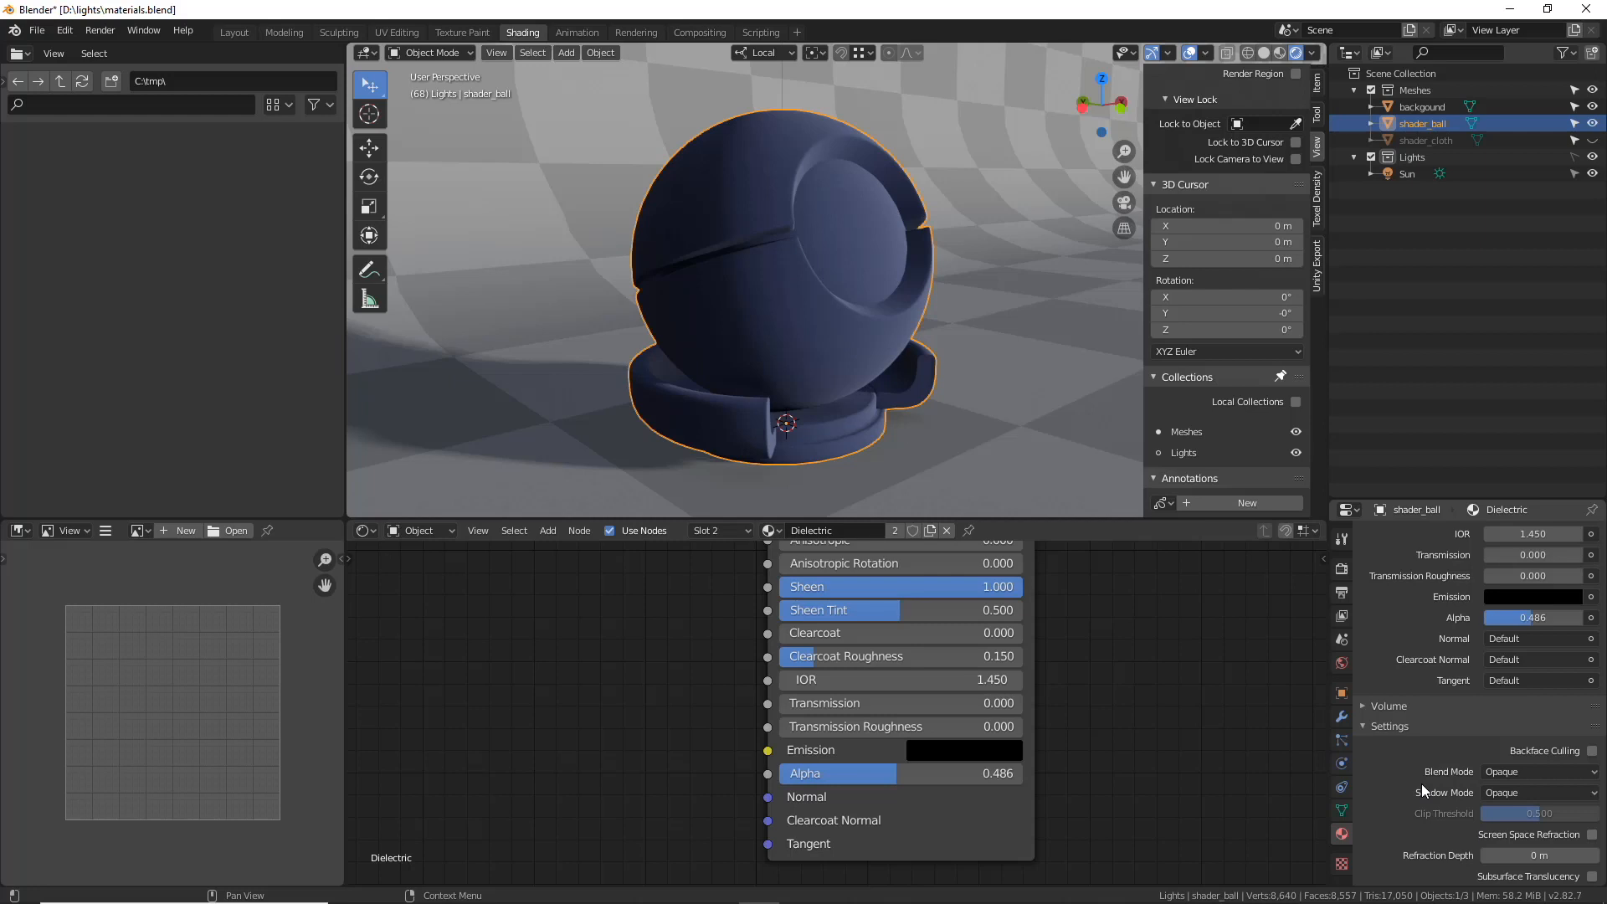
{"action": "left_click", "coordinate": [1506, 771]}
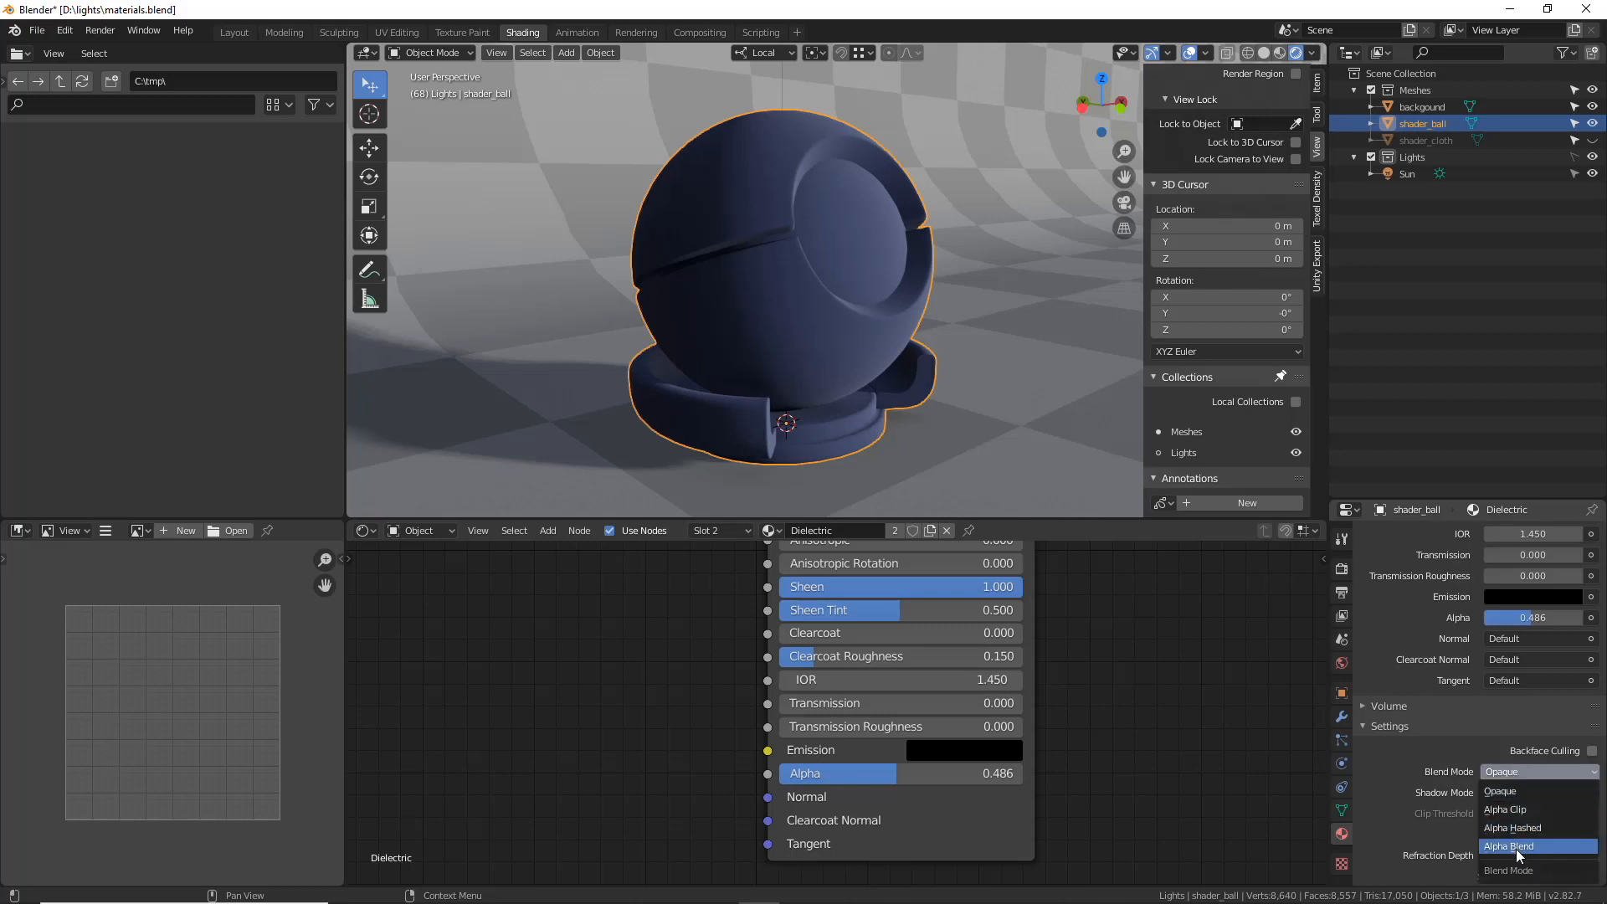
{"action": "left_click", "coordinate": [1515, 846]}
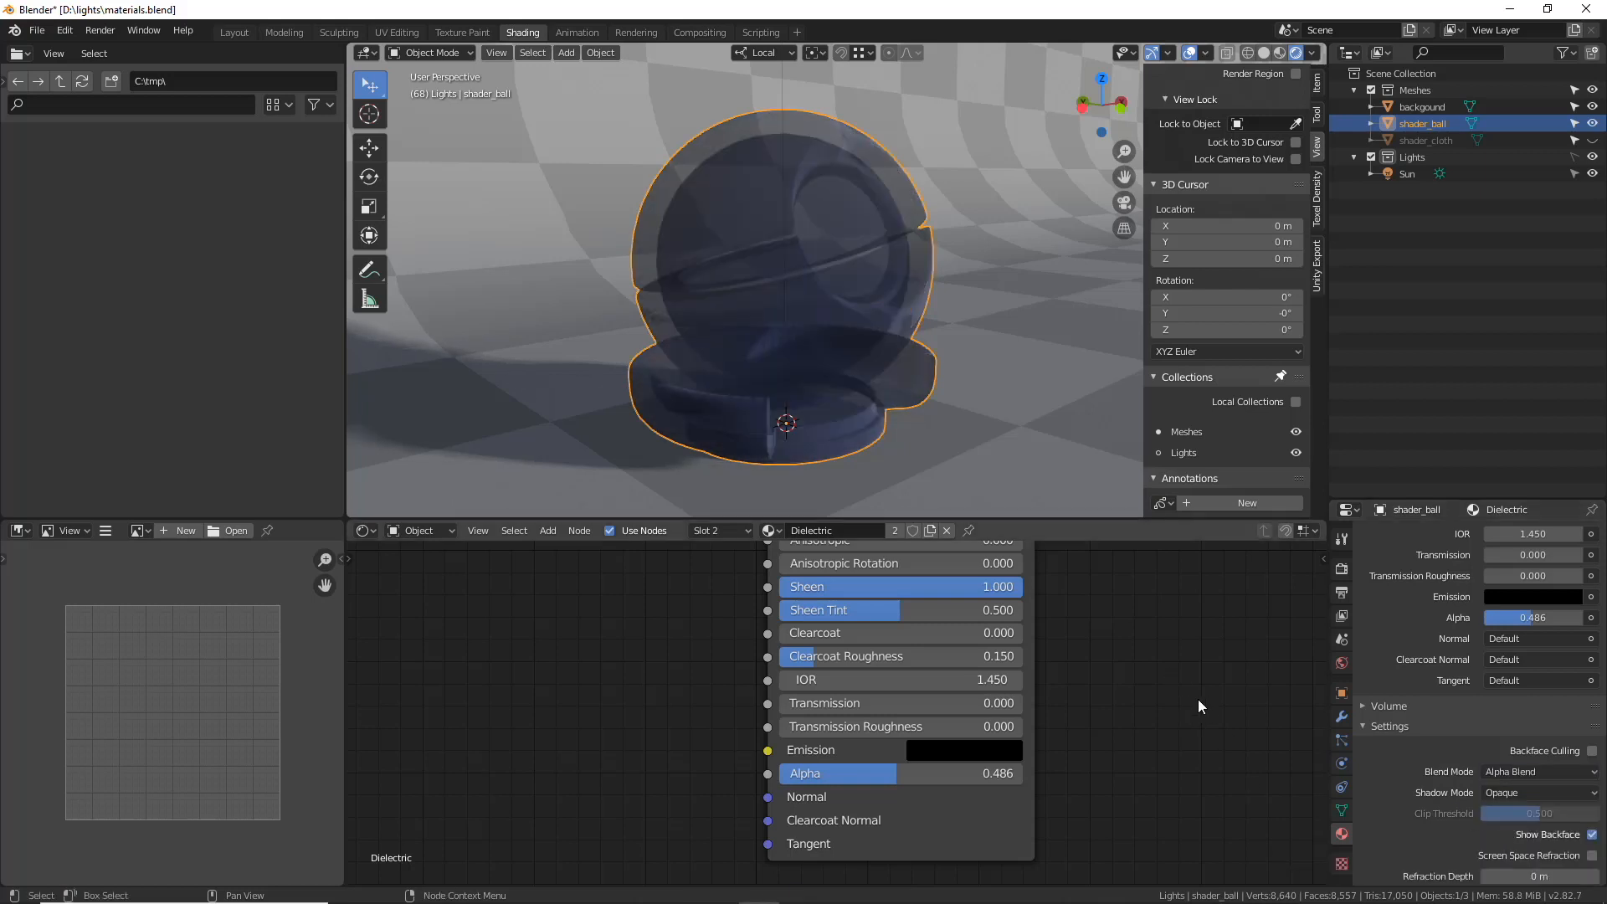
- Return the Dielectric material's Alpha to 1.000 and set its Blend Mode to Opaque
{"action": "left_click_drag", "start_coordinate": [875, 770], "coordinate": [1021, 771]}
{"action": "left_click", "coordinate": [1539, 771]}
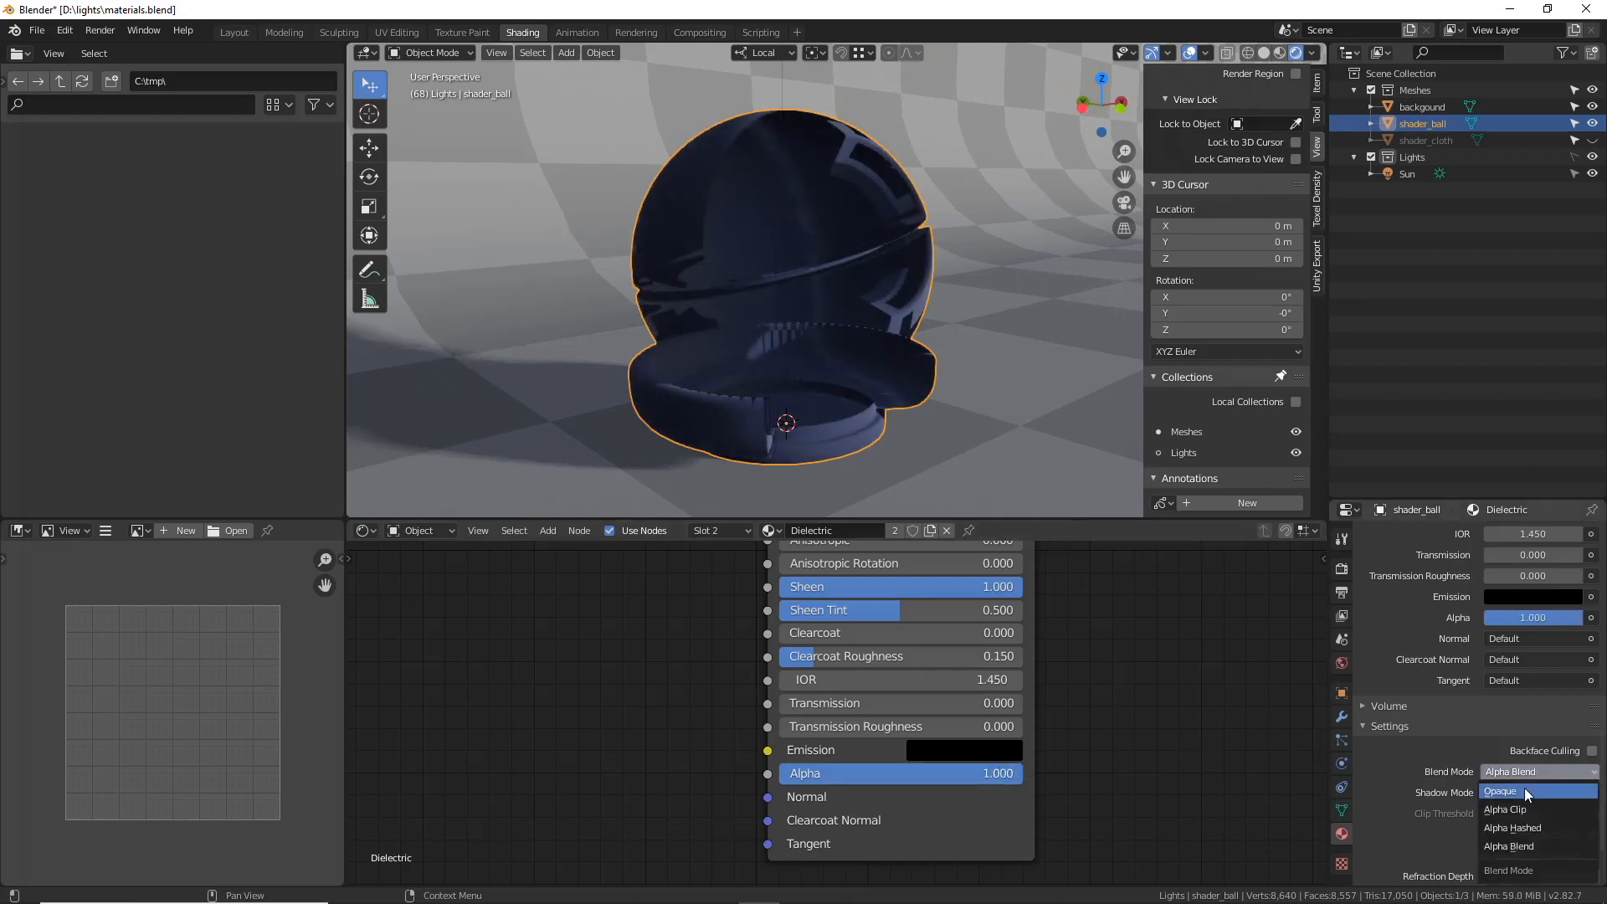
{"action": "left_click", "coordinate": [1524, 787]}
- Add a Noise Texture node in the empty space before the Dielectric material's Principled BSDF
{"action": "left_click_drag", "start_coordinate": [766, 729], "coordinate": [770, 721]}
{"action": "middle_click_drag", "start_coordinate": [745, 751], "coordinate": [788, 713]}
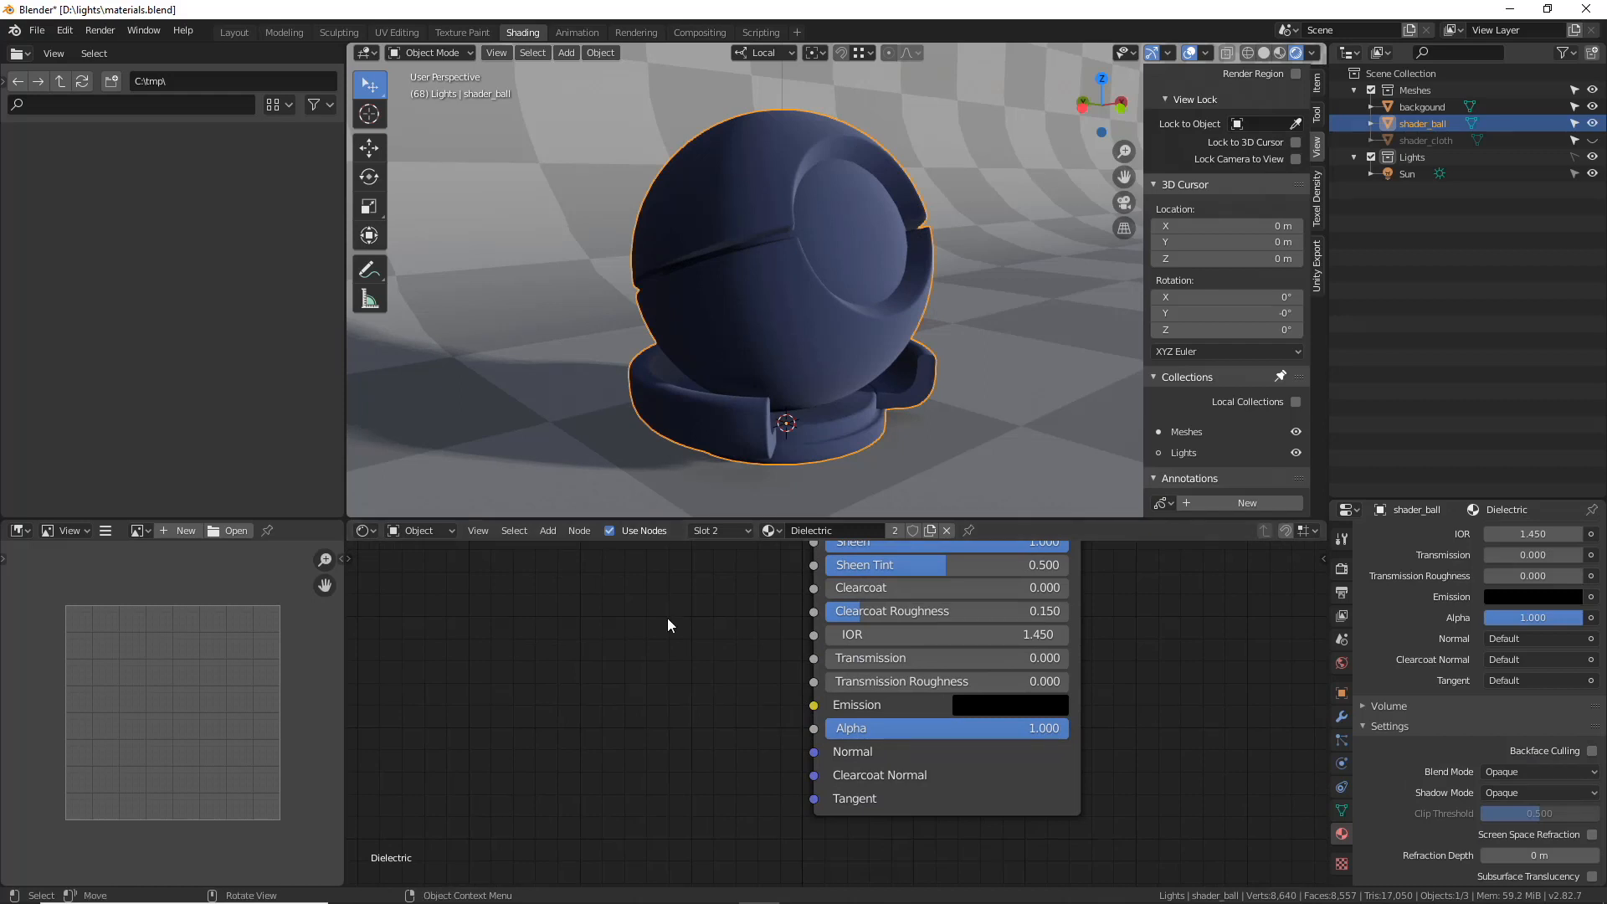
{"action": "middle_click_drag", "start_coordinate": [691, 683], "coordinate": [798, 701]}
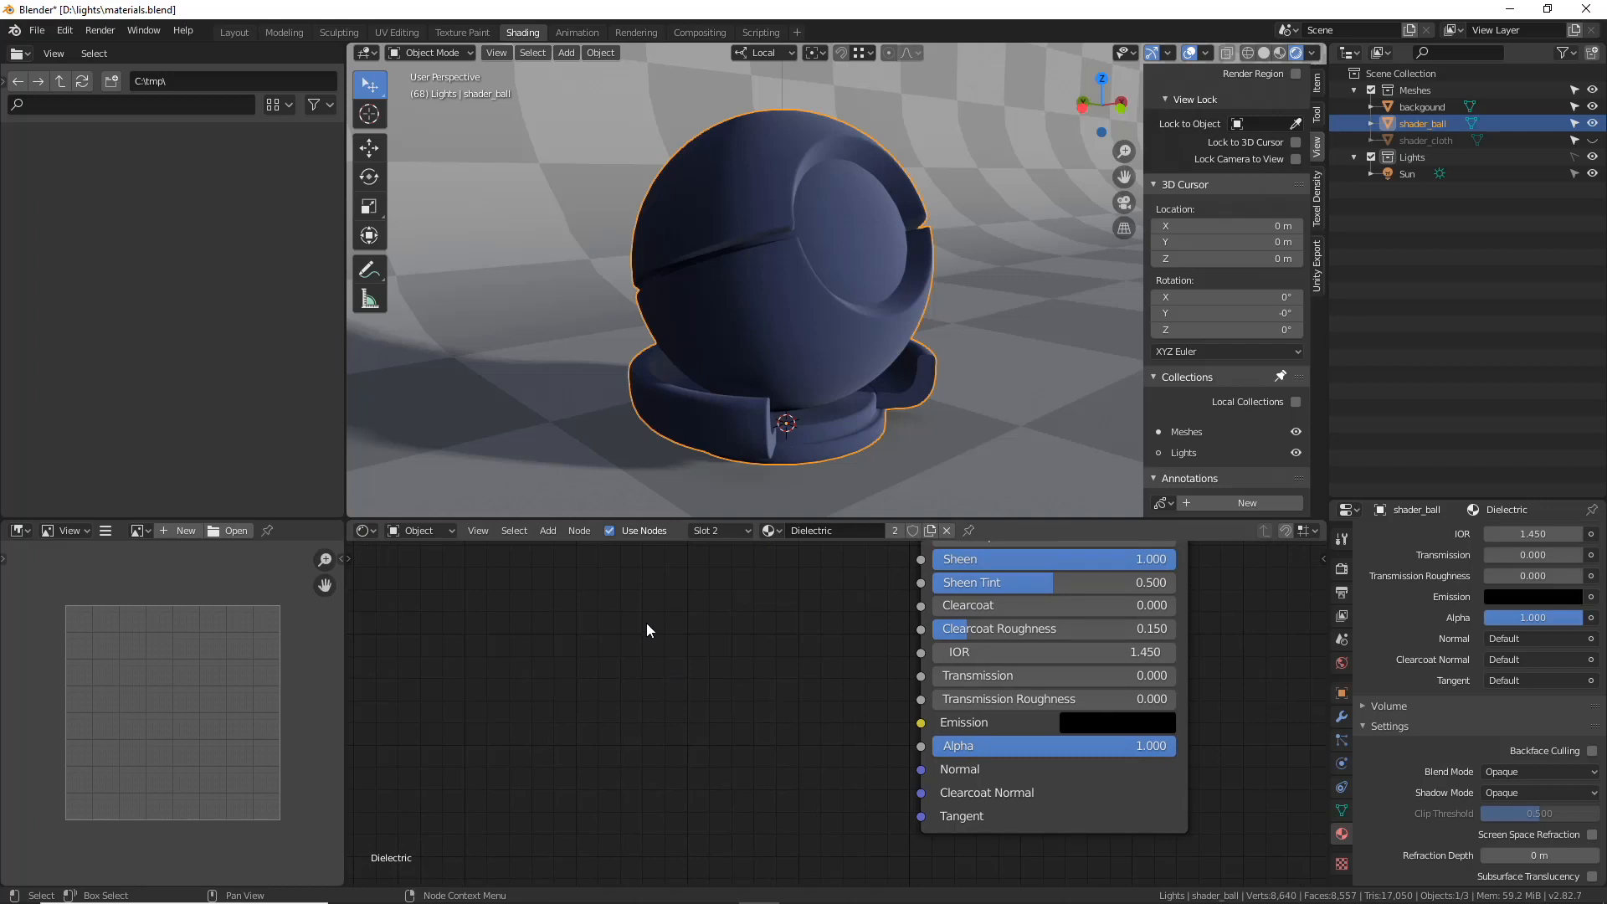
{"action": "middle_click_drag", "start_coordinate": [646, 626], "coordinate": [735, 646]}
{"action": "key", "text": "shift+a"}
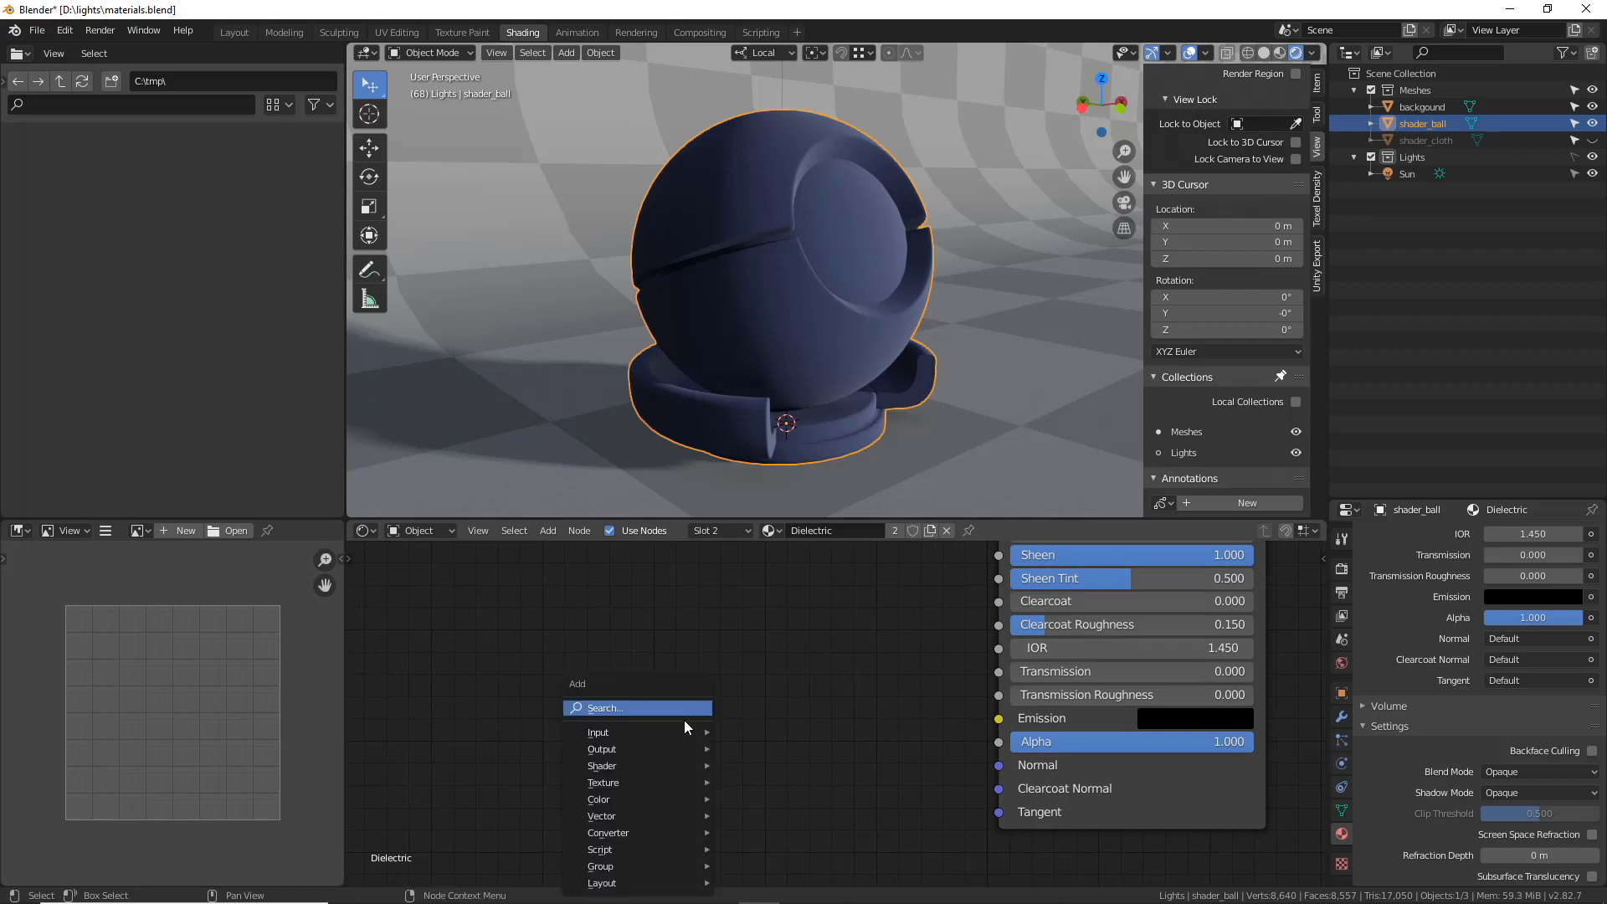
{"action": "mouse_move", "coordinate": [653, 770]}
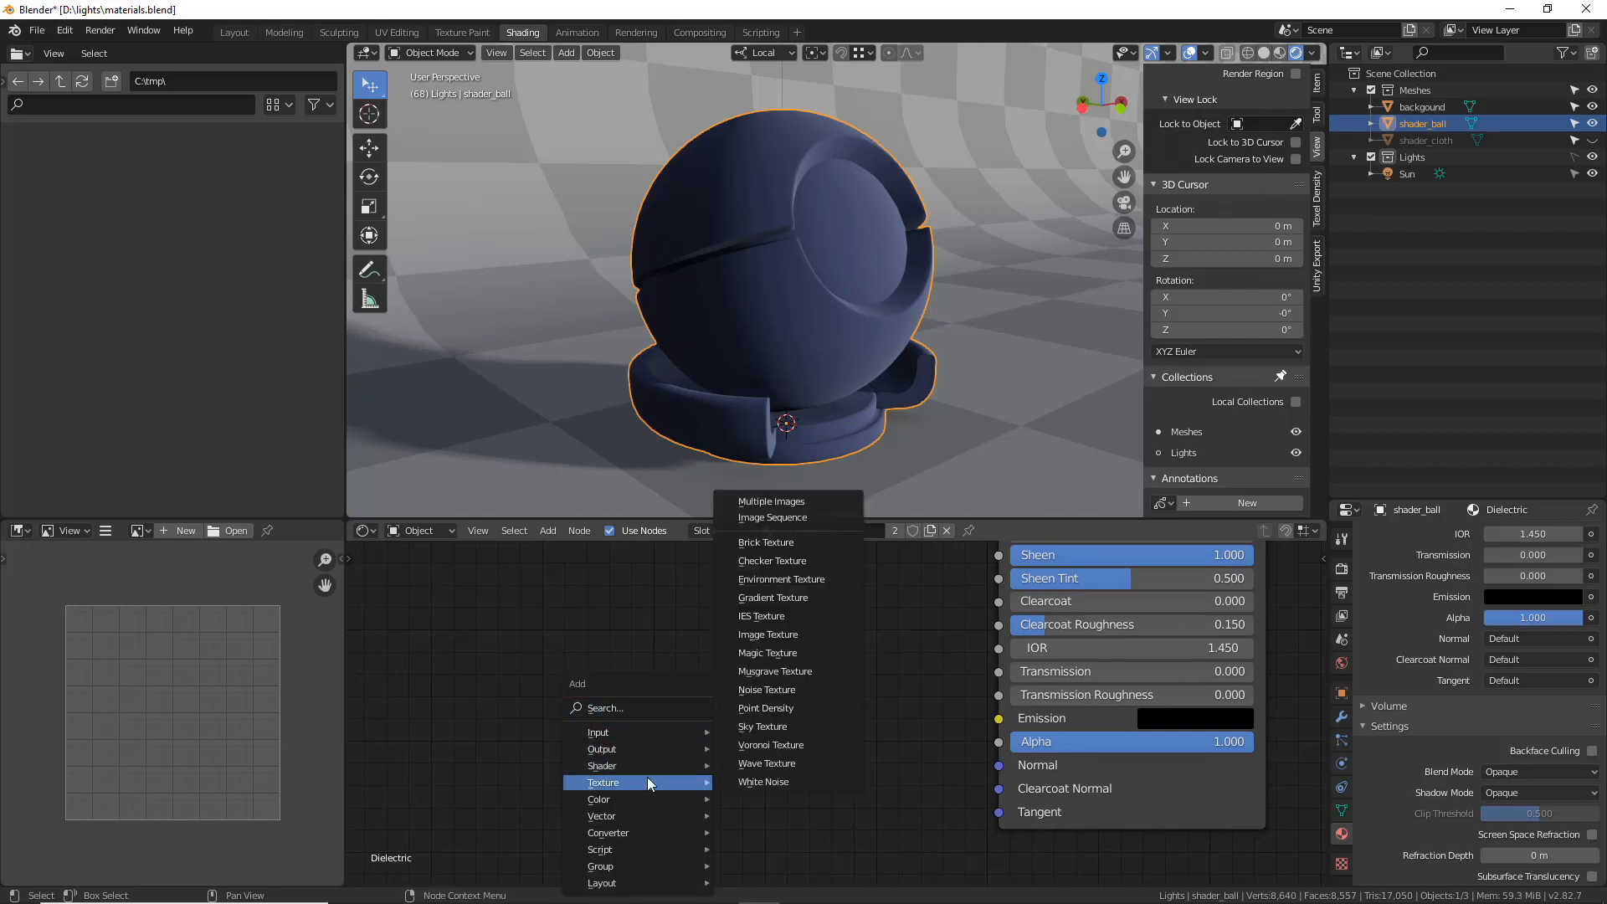
{"action": "left_click", "coordinate": [799, 688]}
{"action": "left_click", "coordinate": [666, 672]}
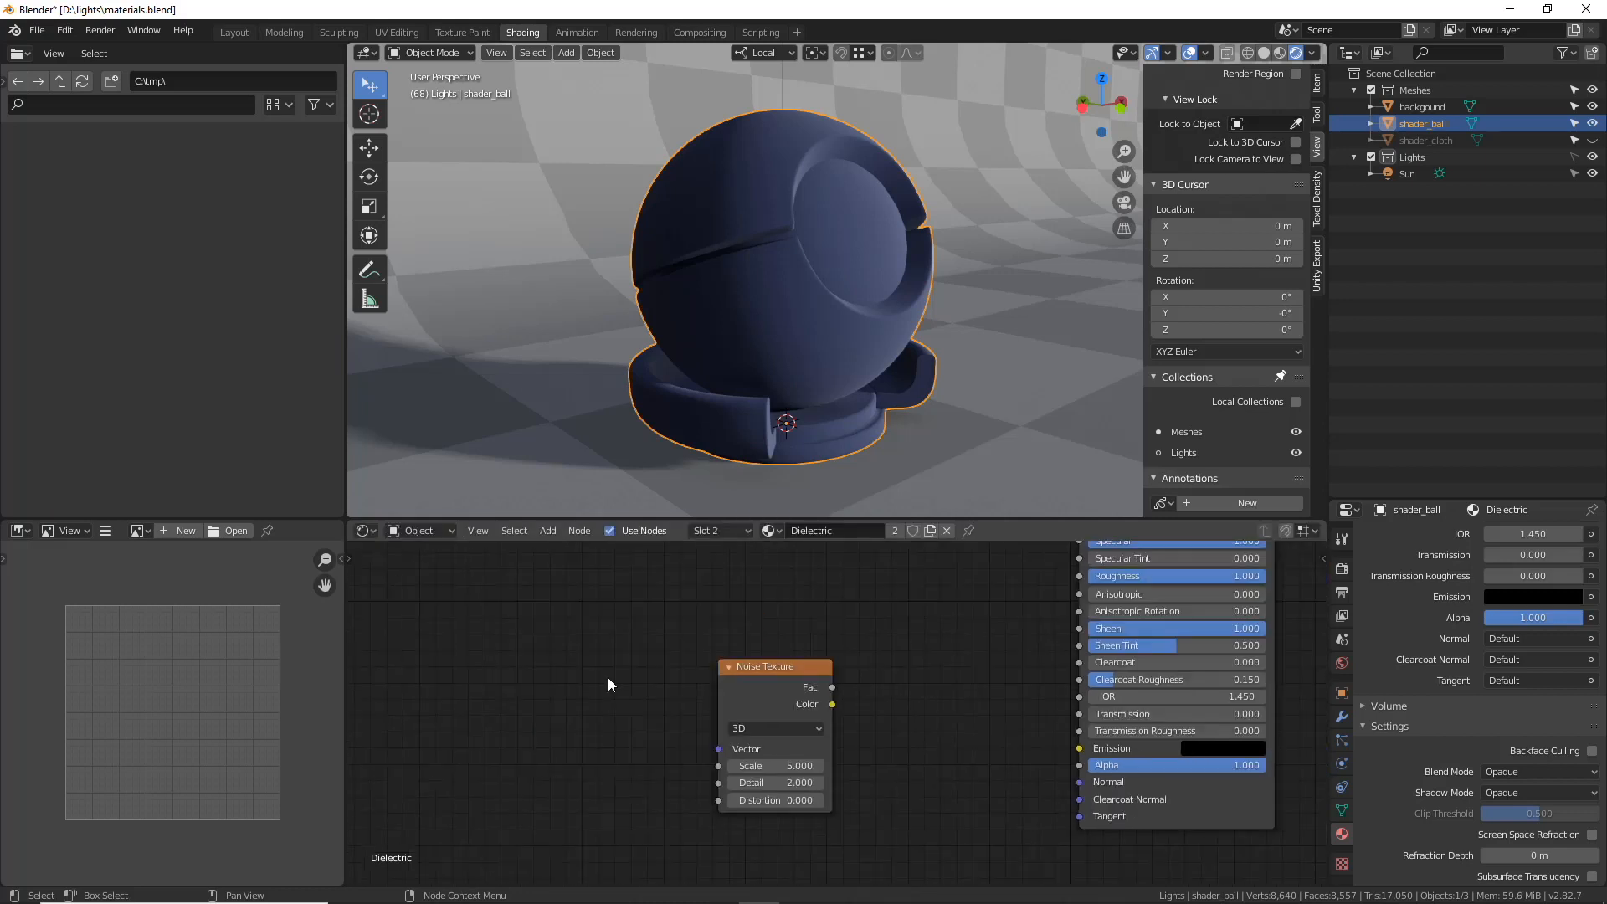
- Add a Texture Coordinate node before the Noise Texture and connect its Generated output to the texture's Vector input
{"action": "scroll", "coordinate": [608, 676], "scroll_direction": "down", "scroll_amount": 2}
{"action": "key", "text": "shift+a"}
{"action": "mouse_move", "coordinate": [580, 623]}
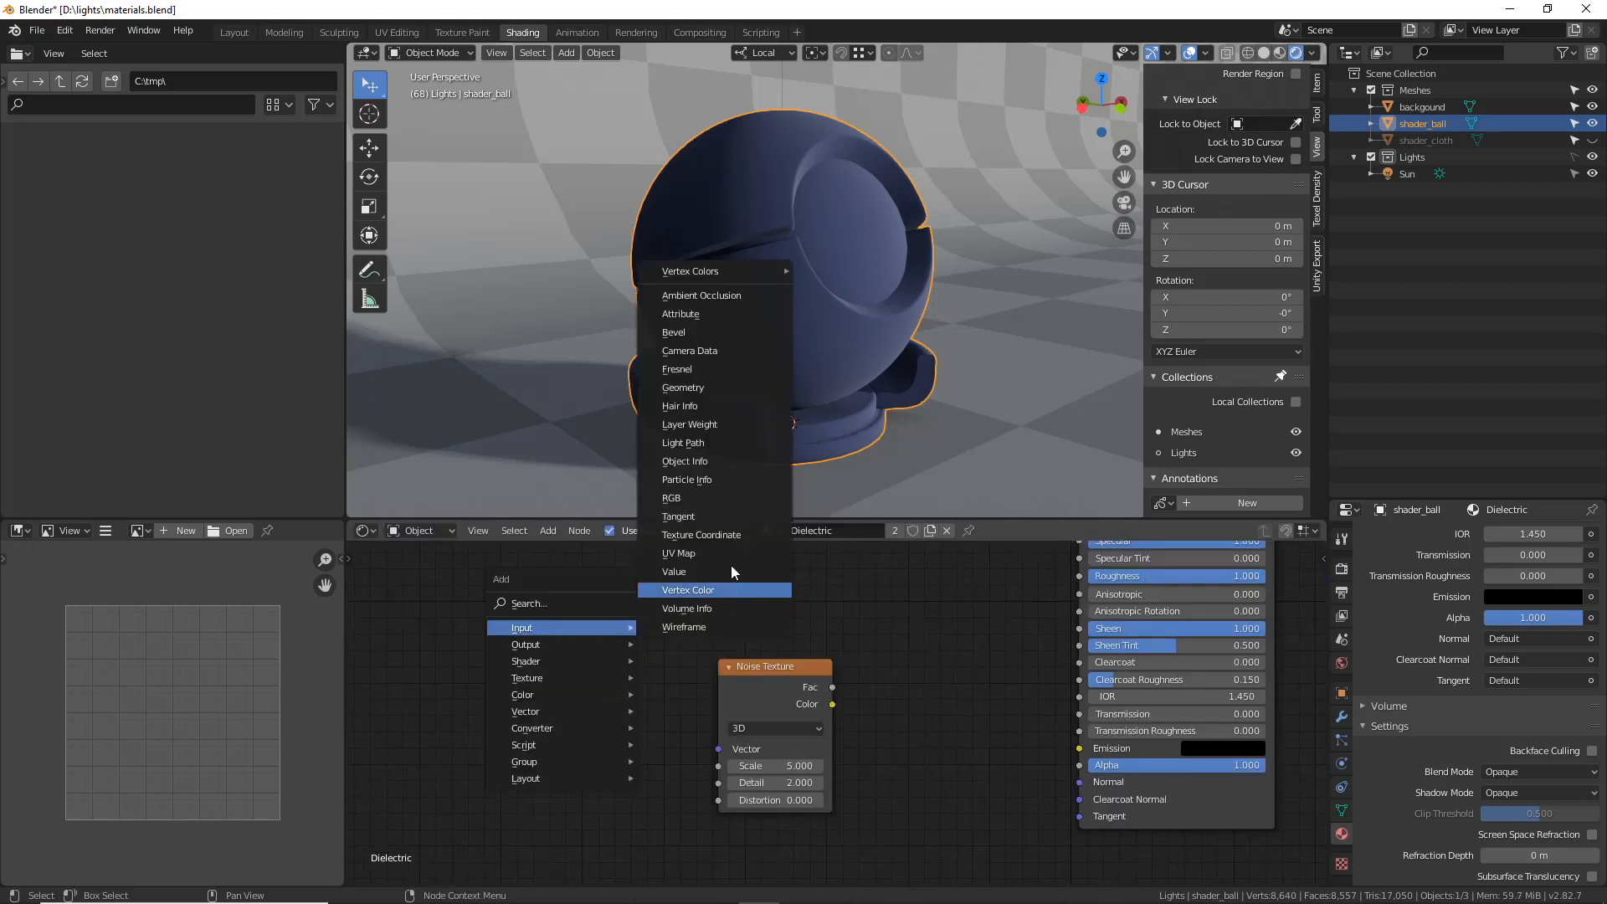
{"action": "left_click", "coordinate": [730, 534]}
{"action": "left_click", "coordinate": [653, 740]}
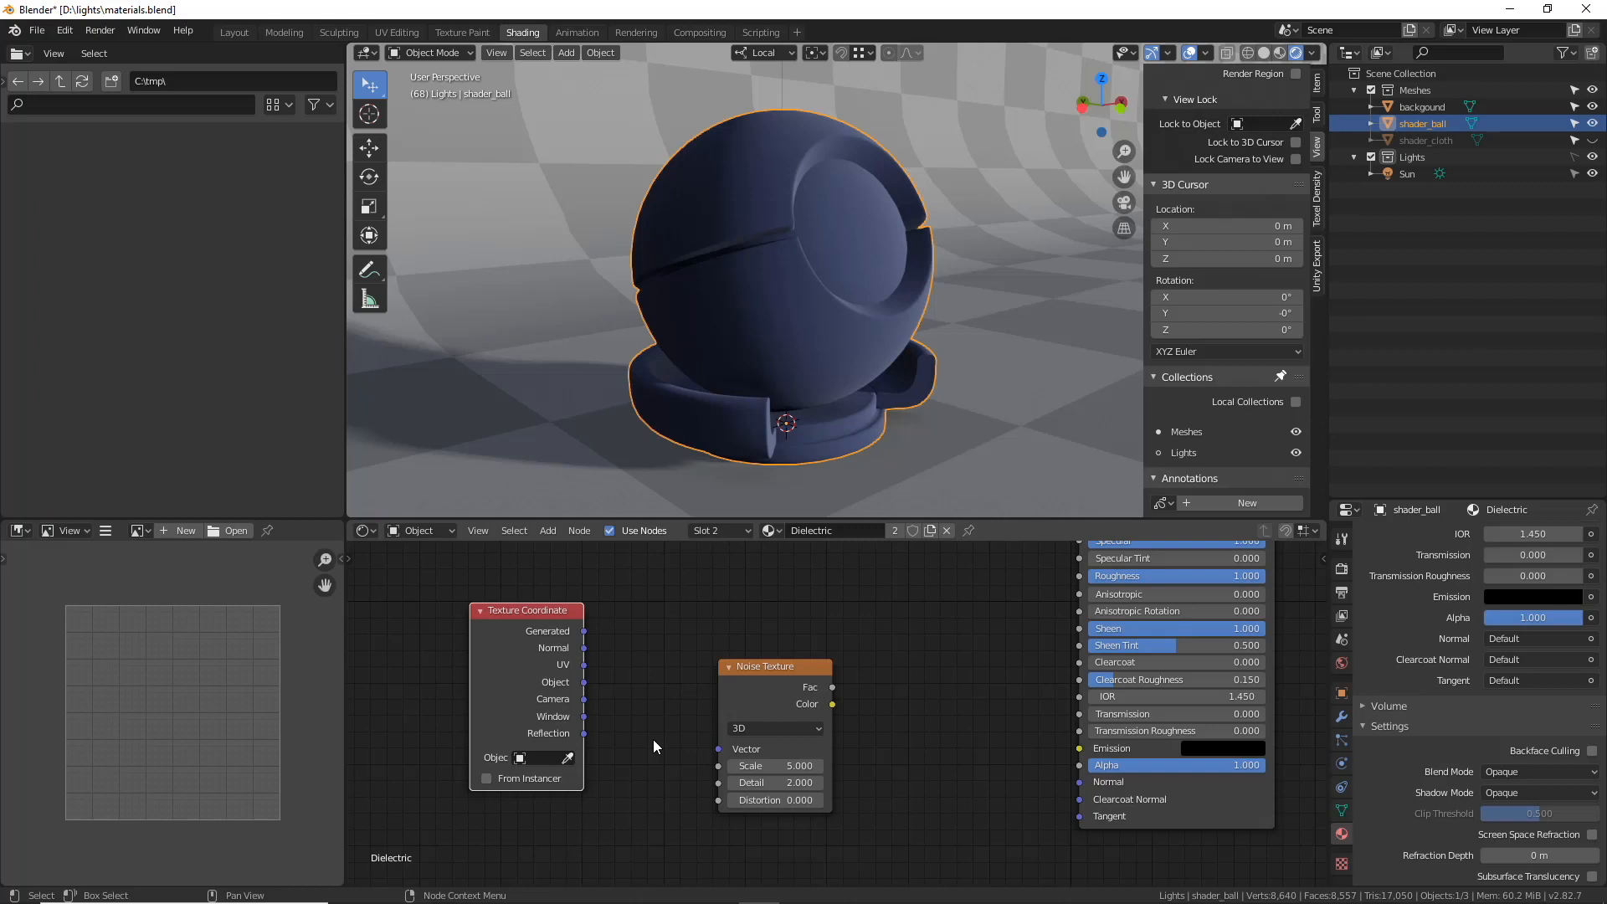
{"action": "left_click_drag", "start_coordinate": [583, 631], "coordinate": [718, 749]}
{"action": "left_click_drag", "start_coordinate": [584, 666], "coordinate": [714, 759]}
{"action": "left_click_drag", "start_coordinate": [517, 623], "coordinate": [719, 748]}
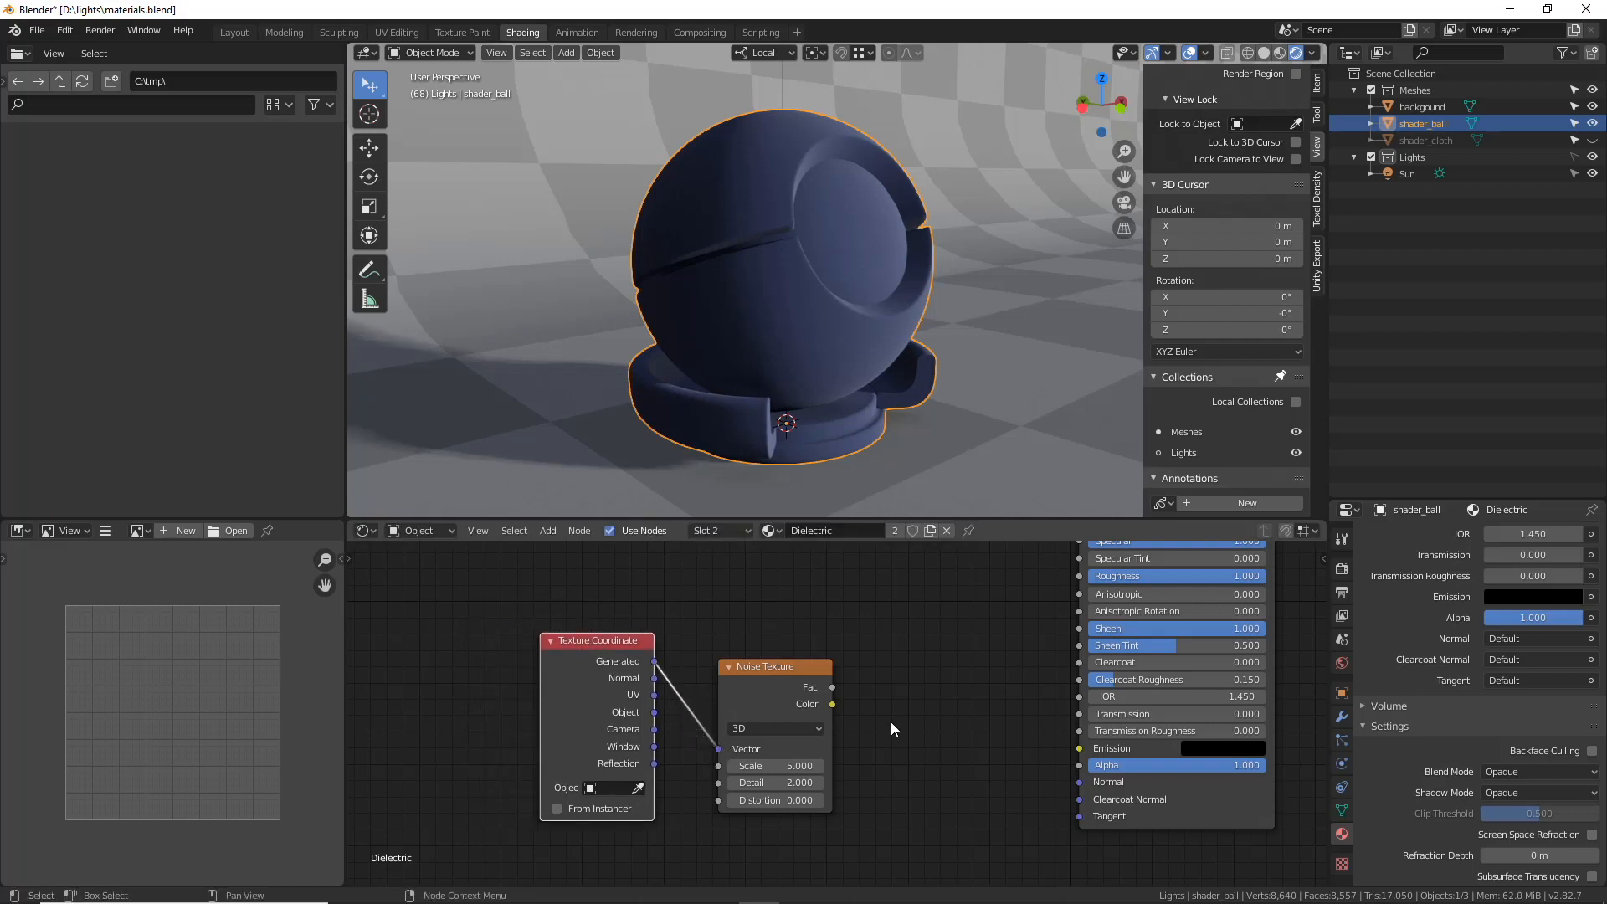
- Insert a Bump node, linking the Noise Texture's Fac to its Height and its output to the Principled BSDF's Normal
{"action": "middle_click_drag", "start_coordinate": [927, 707], "coordinate": [873, 708]}
{"action": "left_click", "coordinate": [898, 768]}
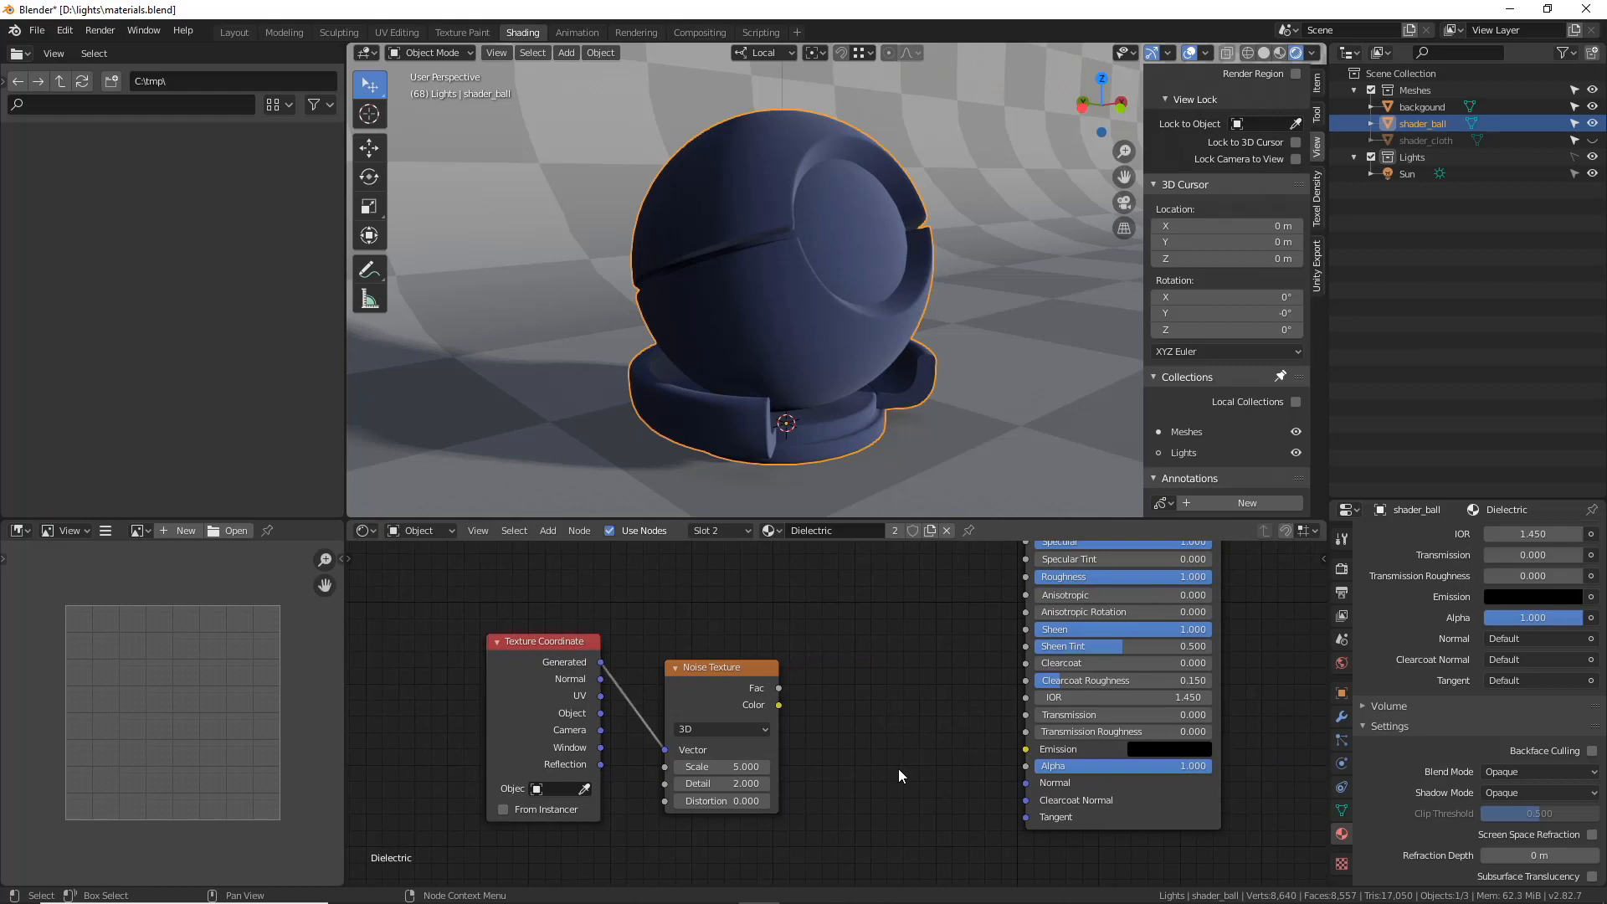
{"action": "key", "text": "space"}
{"action": "key", "text": "space"}
{"action": "key", "text": "shift+a"}
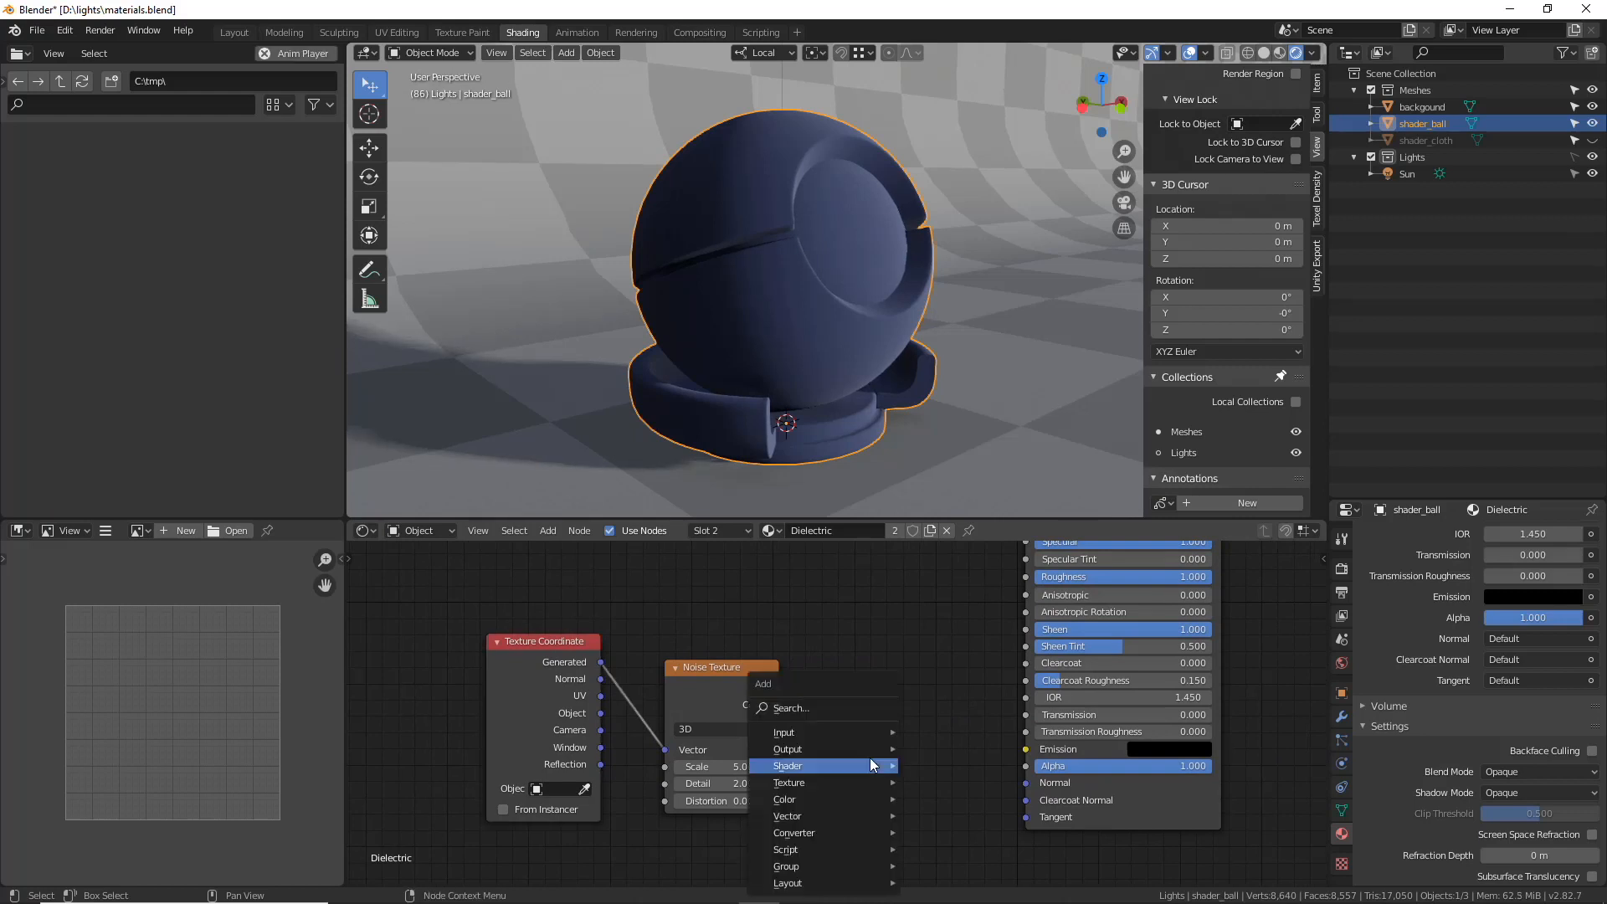
{"action": "mouse_move", "coordinate": [809, 817]}
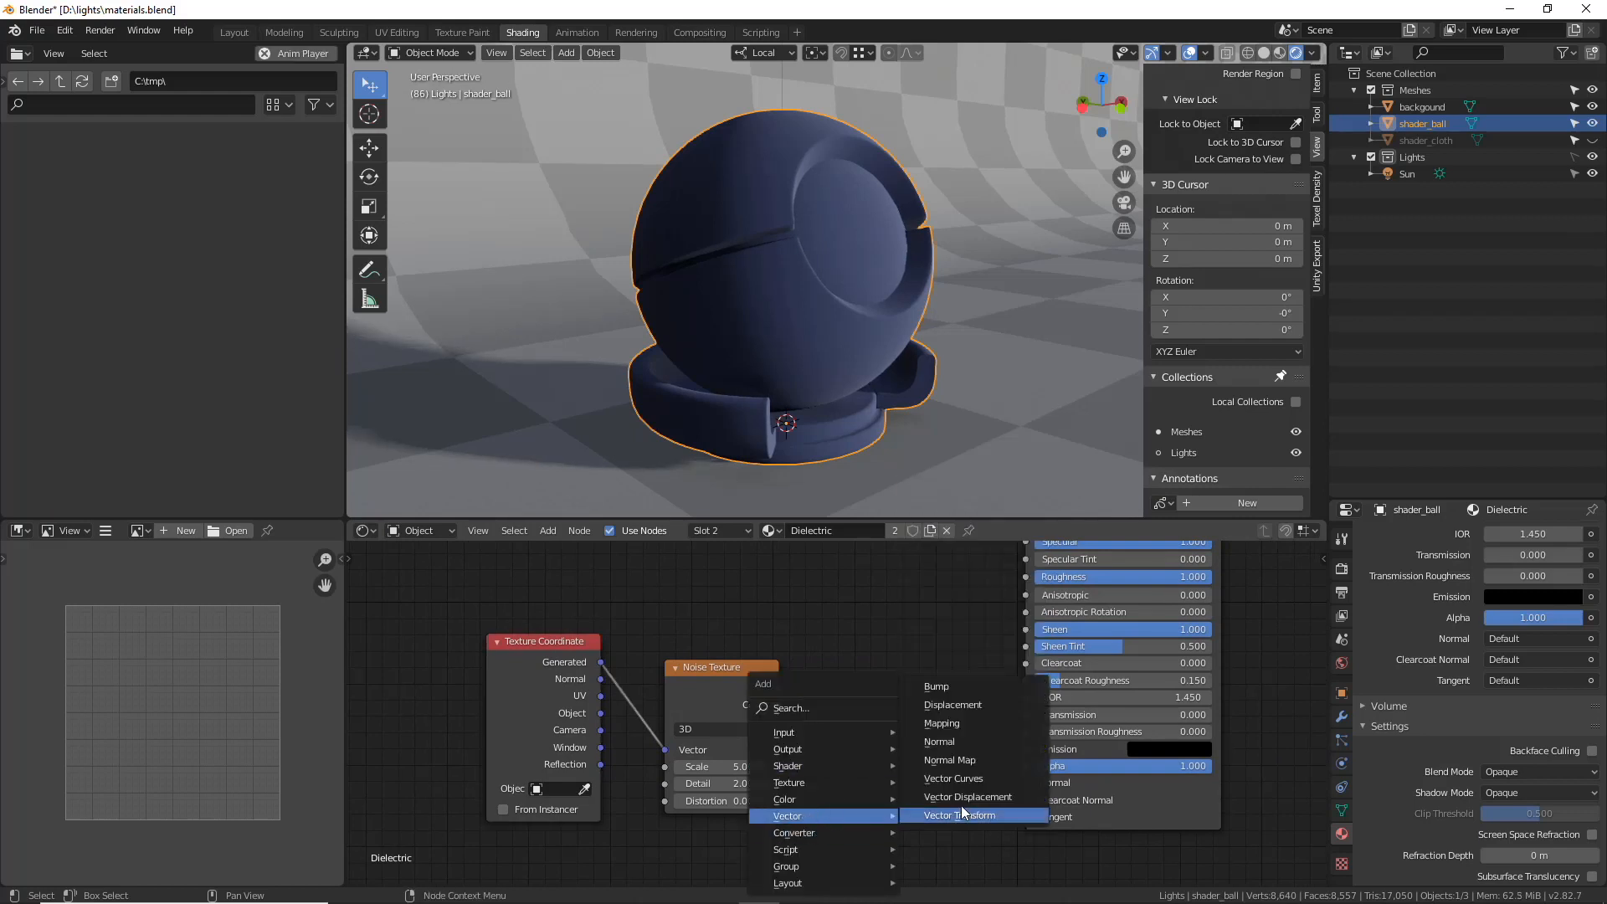
{"action": "left_click", "coordinate": [946, 688]}
{"action": "left_click", "coordinate": [835, 671]}
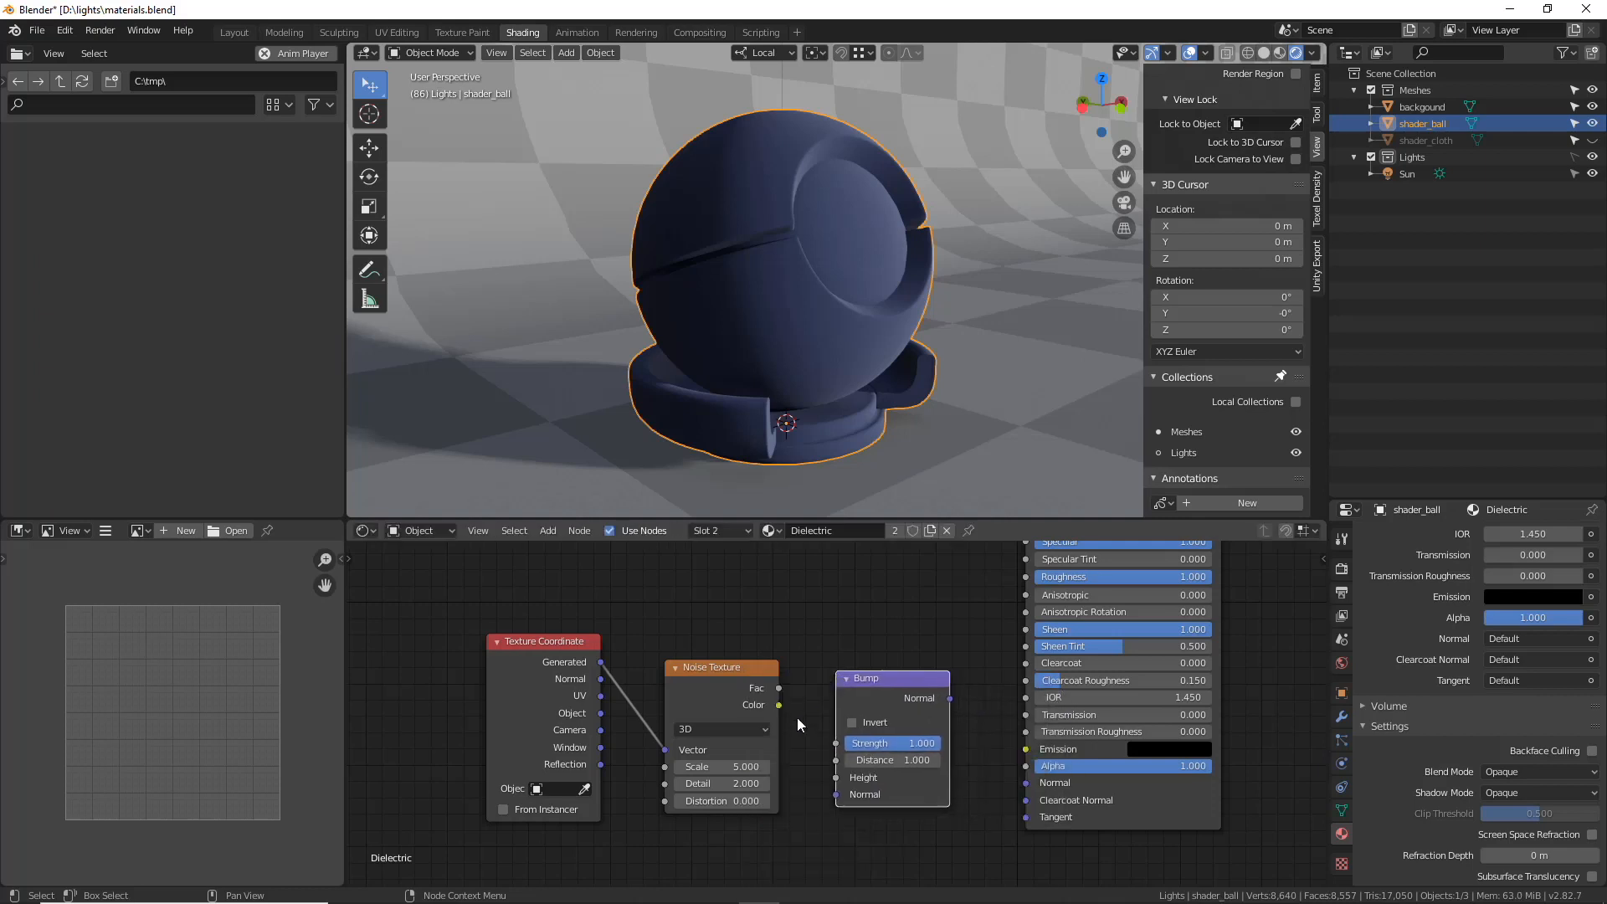
{"action": "left_click_drag", "start_coordinate": [780, 688], "coordinate": [841, 777]}
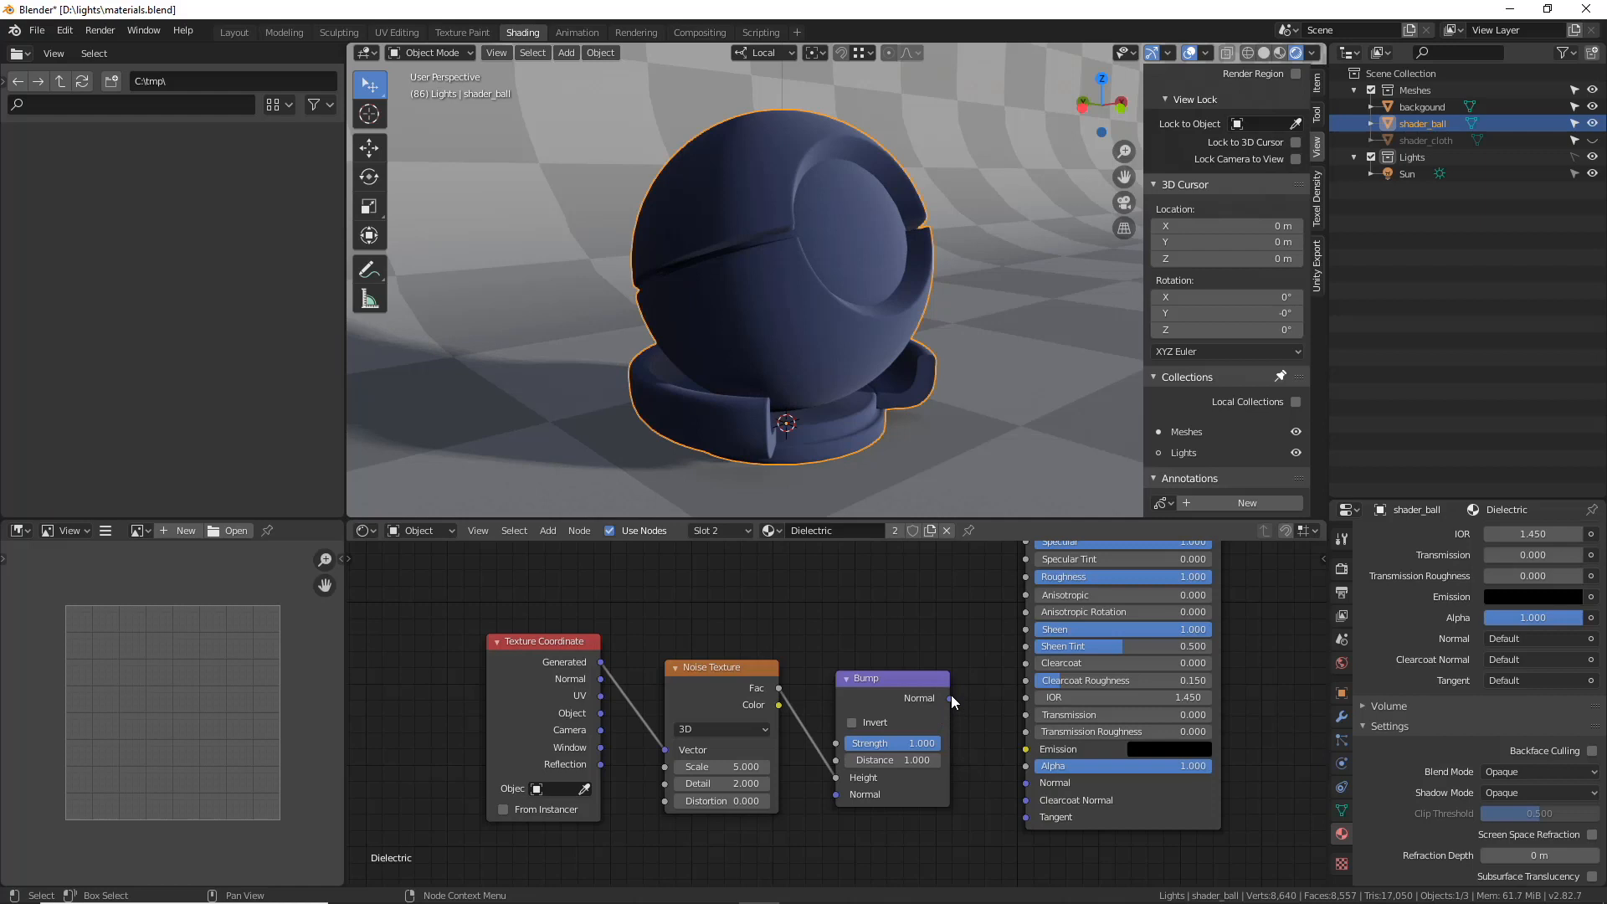
{"action": "left_click_drag", "start_coordinate": [950, 698], "coordinate": [1026, 783]}
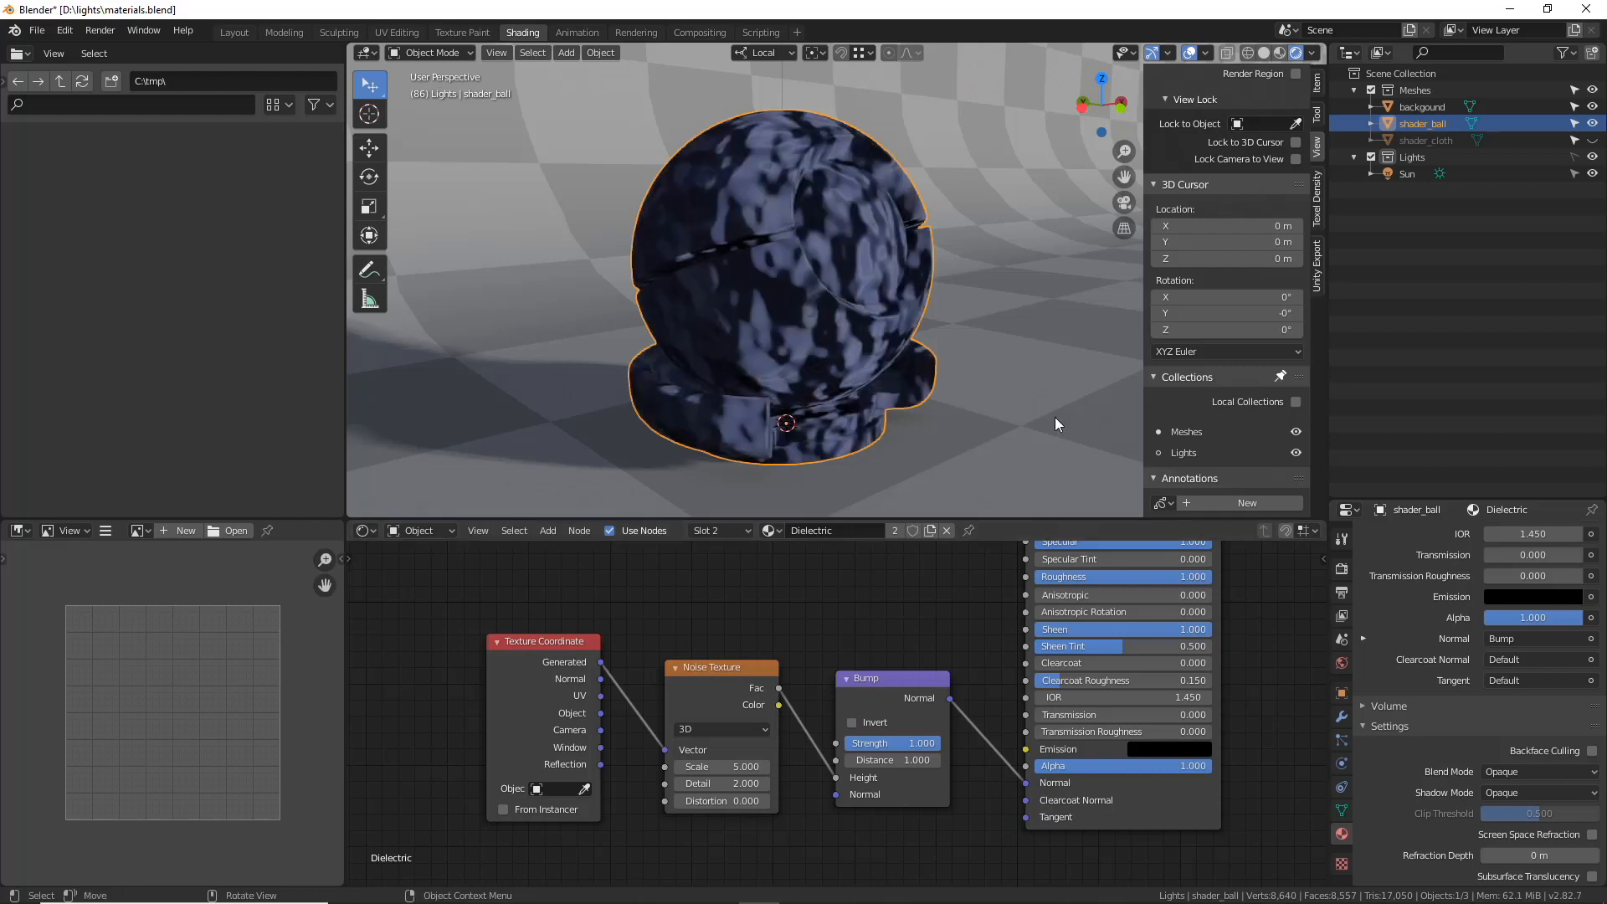
- Set the Bump node's Strength to 0.183 and the Noise Texture's Scale to 27.200
{"action": "middle_click_drag", "start_coordinate": [904, 749], "coordinate": [922, 723]}
{"action": "left_click_drag", "start_coordinate": [922, 724], "coordinate": [842, 717]}
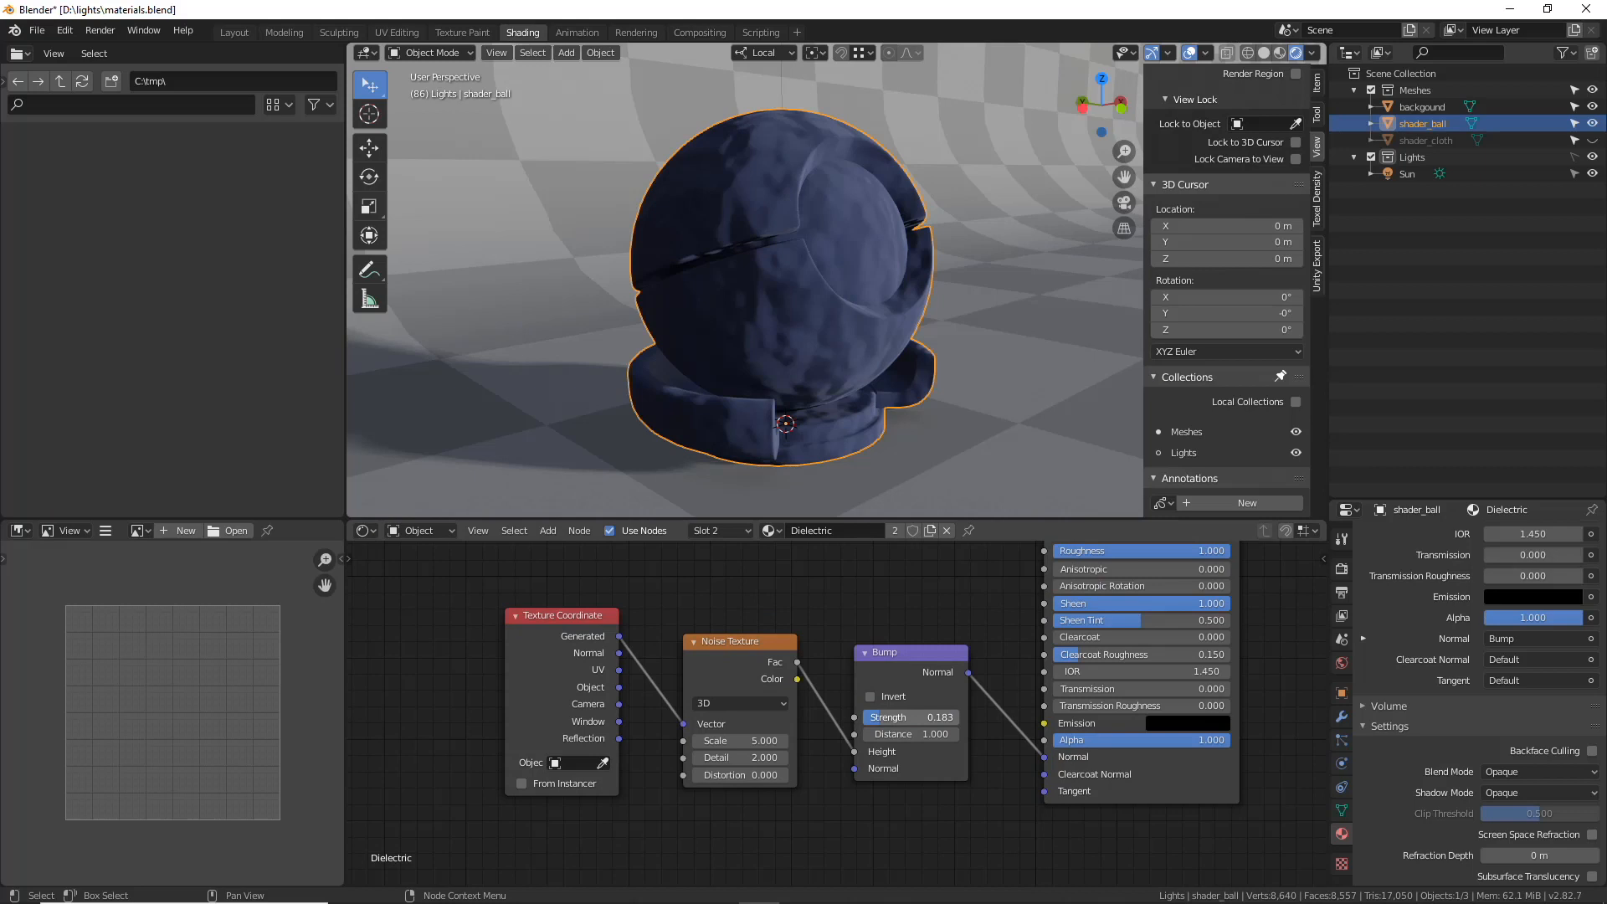
{"action": "left_click_drag", "start_coordinate": [737, 740], "coordinate": [772, 741]}
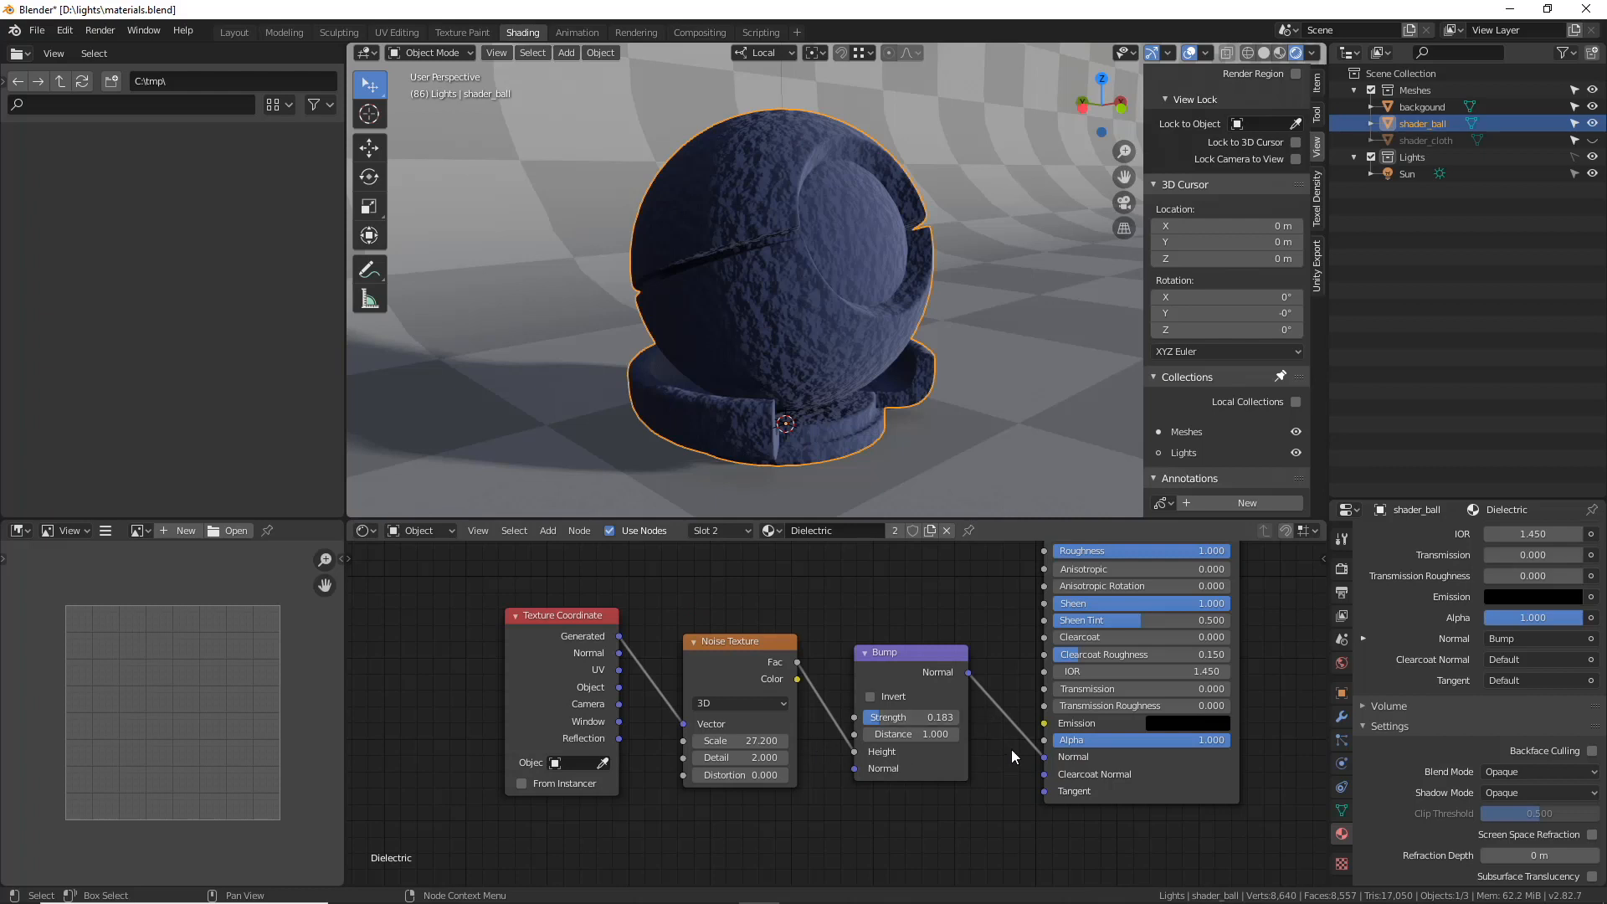
- Lower the Principled BSDF's Roughness to 0.291
{"action": "middle_click_drag", "start_coordinate": [1007, 817], "coordinate": [862, 781]}
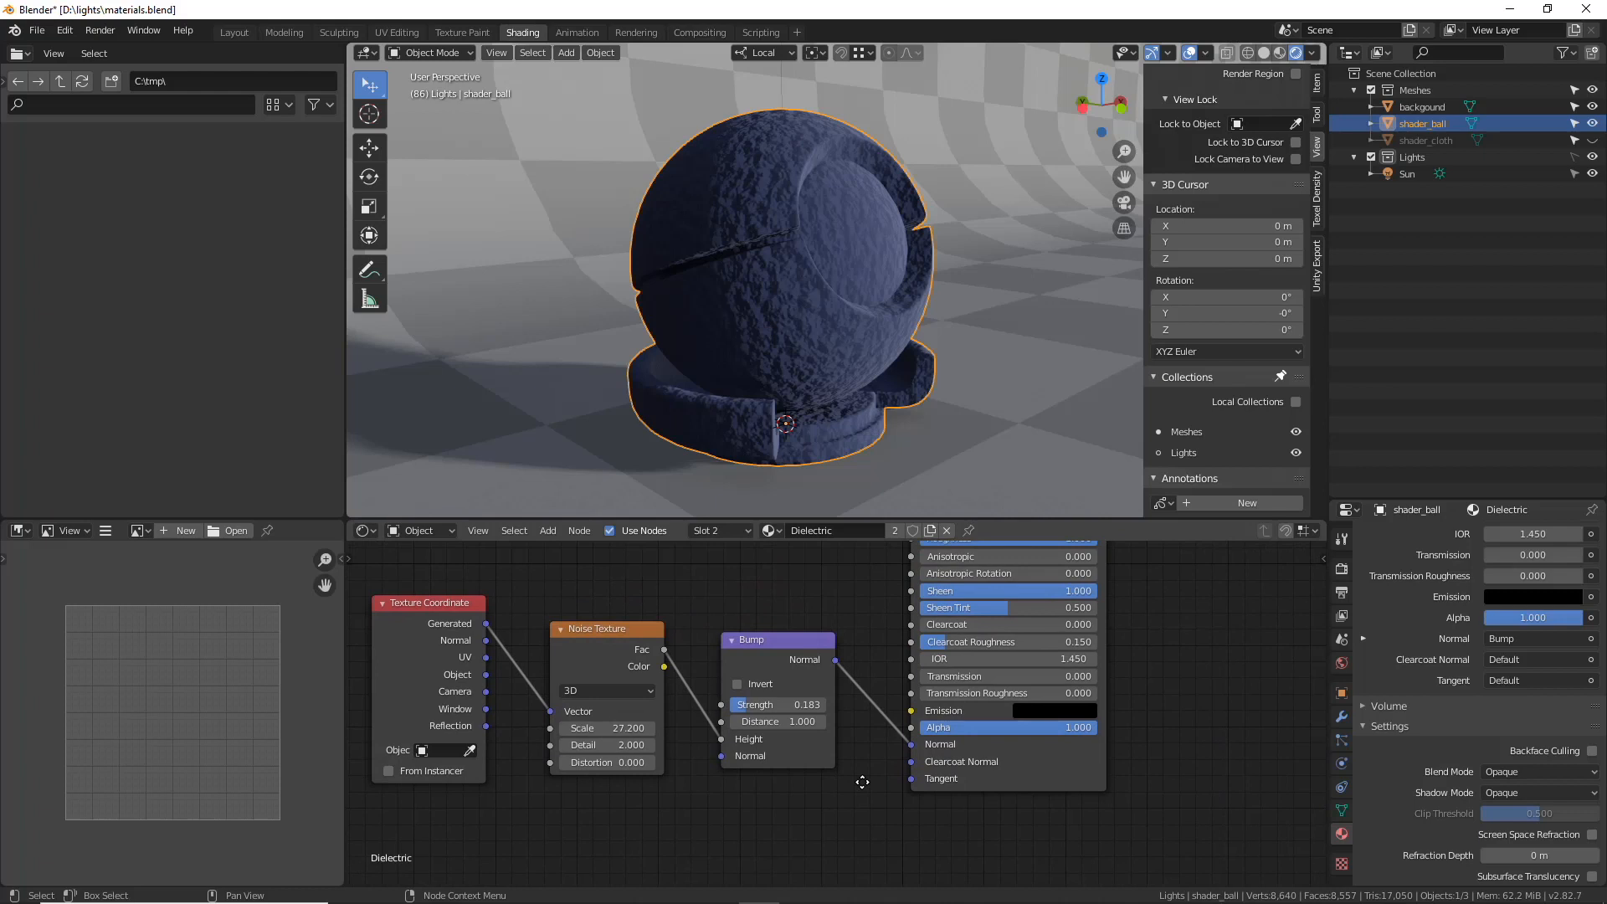
{"action": "middle_click_drag", "start_coordinate": [862, 781], "coordinate": [841, 687]}
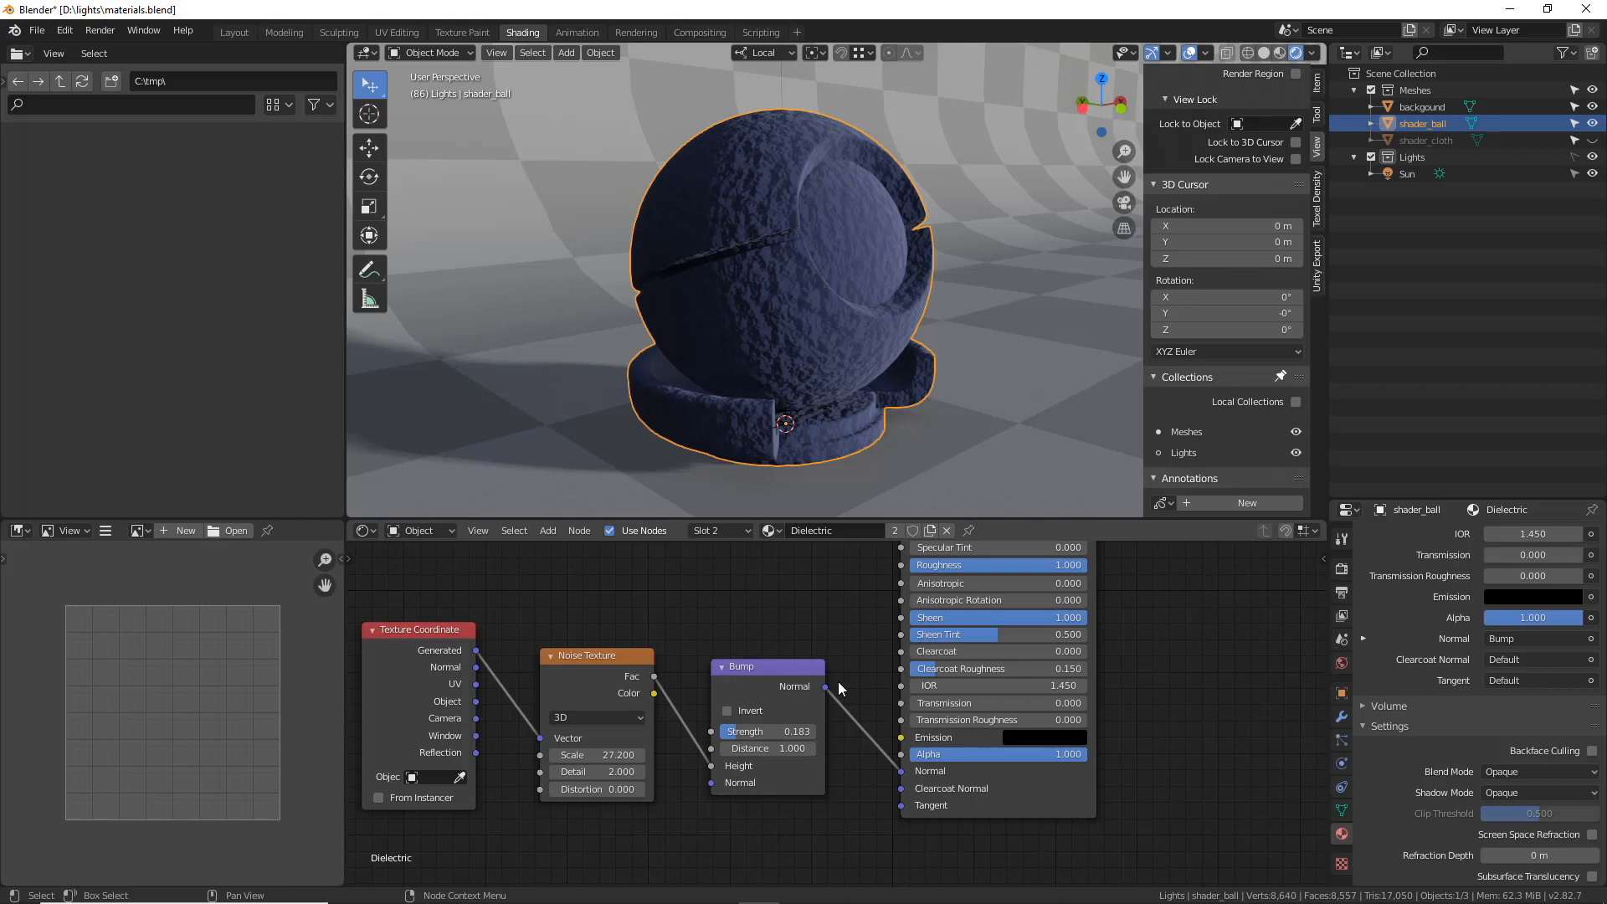
{"action": "middle_click_drag", "start_coordinate": [837, 681], "coordinate": [843, 771]}
{"action": "mouse_move", "coordinate": [1048, 656]}
{"action": "left_mouse_down"}
{"action": "mouse_move", "coordinate": [988, 657]}
{"action": "mouse_move", "coordinate": [1030, 632]}
{"action": "left_mouse_up"}
{"action": "middle_click_drag", "start_coordinate": [828, 703], "coordinate": [853, 621]}
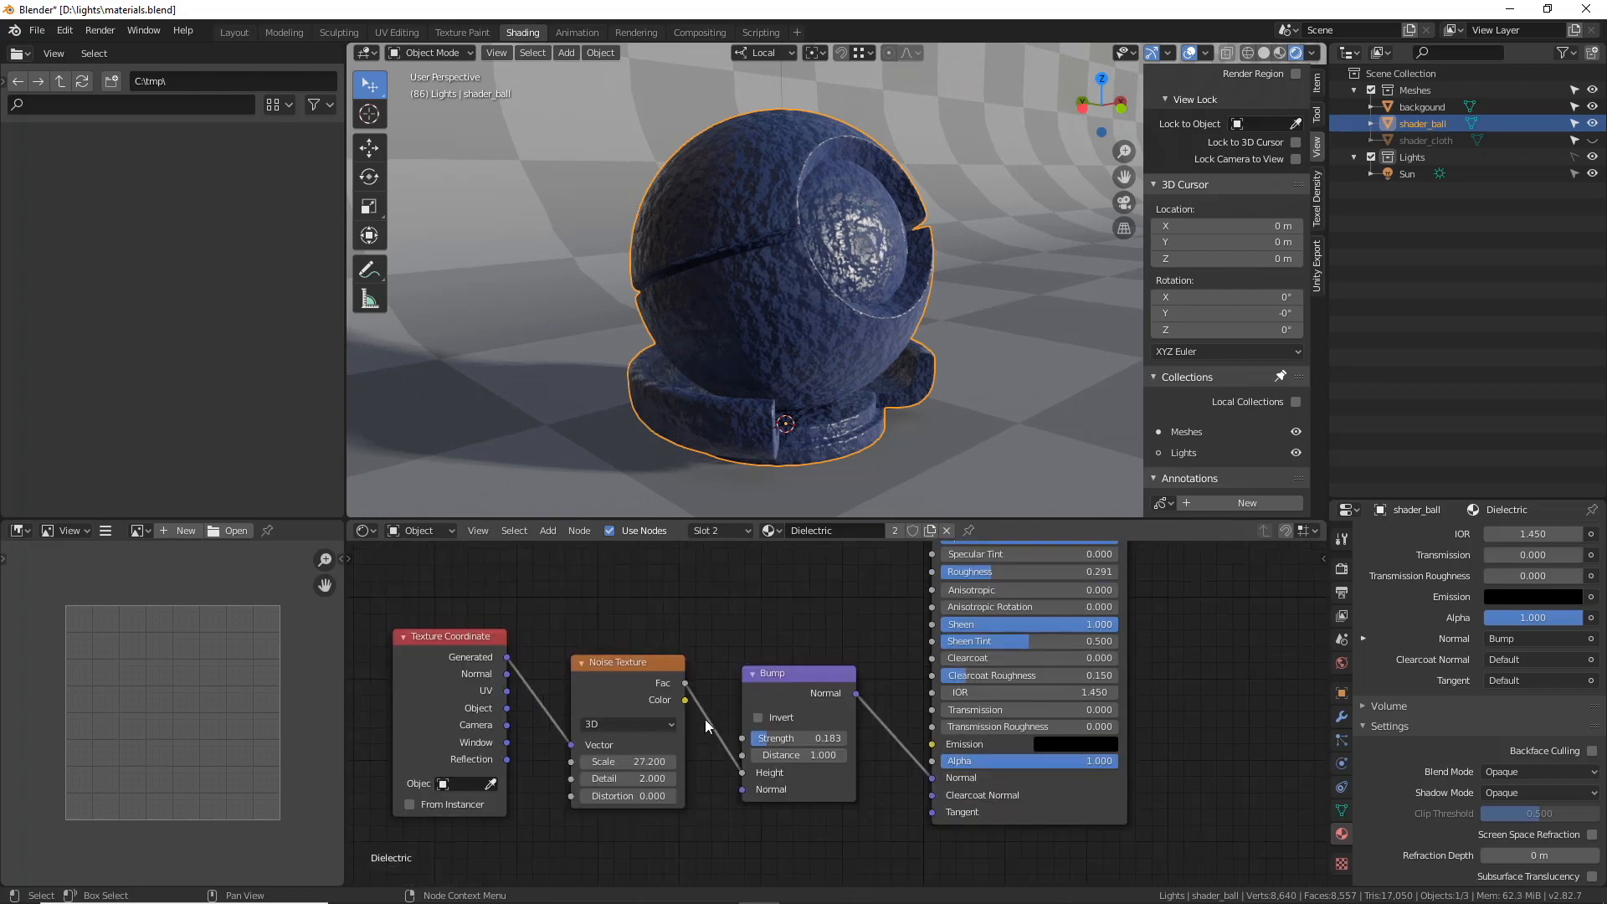
- Raise the Noise Texture's Scale to 59.100 and move the Bump connection from Normal to Clearcoat Normal
{"action": "left_click_drag", "start_coordinate": [675, 763], "coordinate": [703, 763]}
{"action": "middle_click_drag", "start_coordinate": [803, 285], "coordinate": [909, 253]}
{"action": "scroll", "coordinate": [868, 269], "scroll_direction": "up", "scroll_amount": 4}
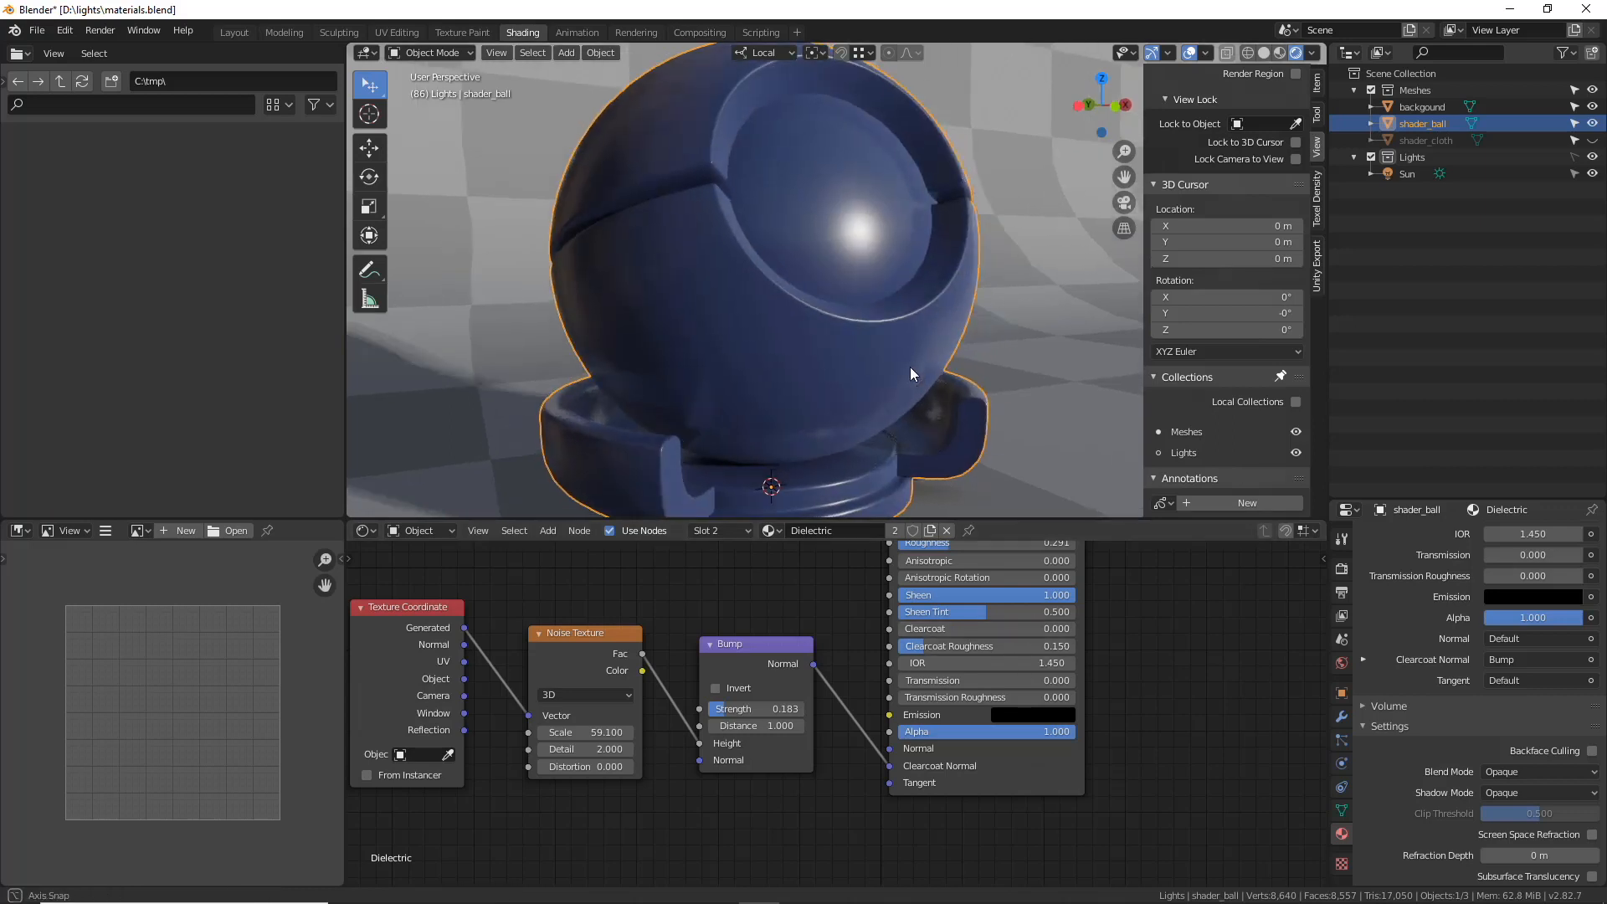
- Set the Principled BSDF's Clearcoat to 1.000 and Clearcoat Roughness to 0.036, and inspect the ball's highlight
{"action": "middle_click_drag", "start_coordinate": [1136, 725], "coordinate": [1143, 757]}
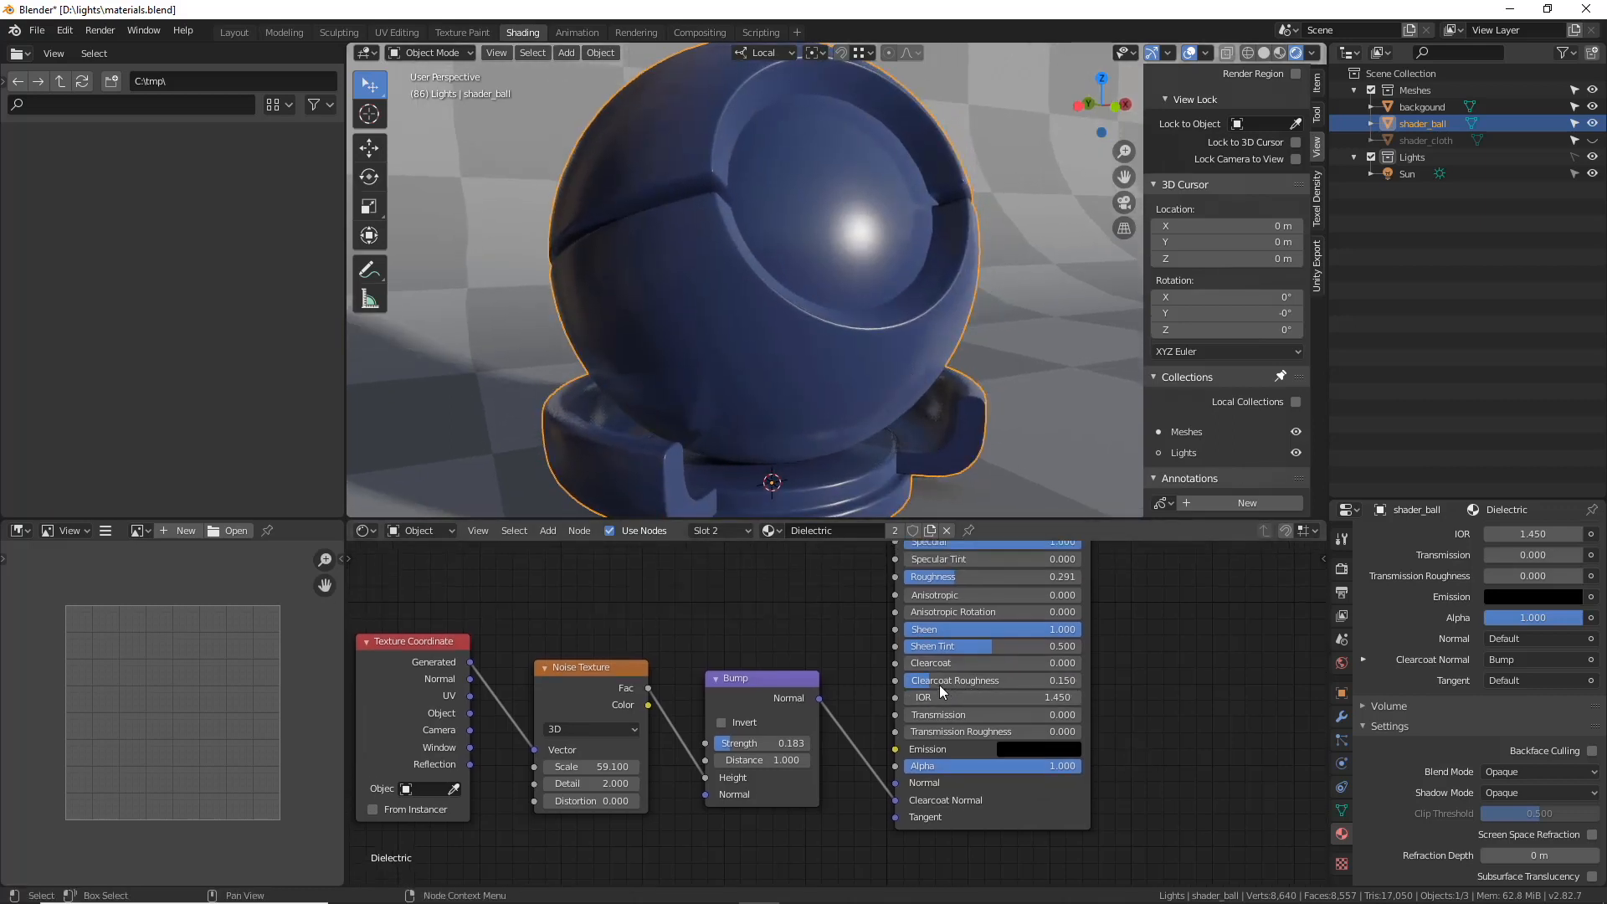
{"action": "left_click_drag", "start_coordinate": [924, 667], "coordinate": [1080, 667]}
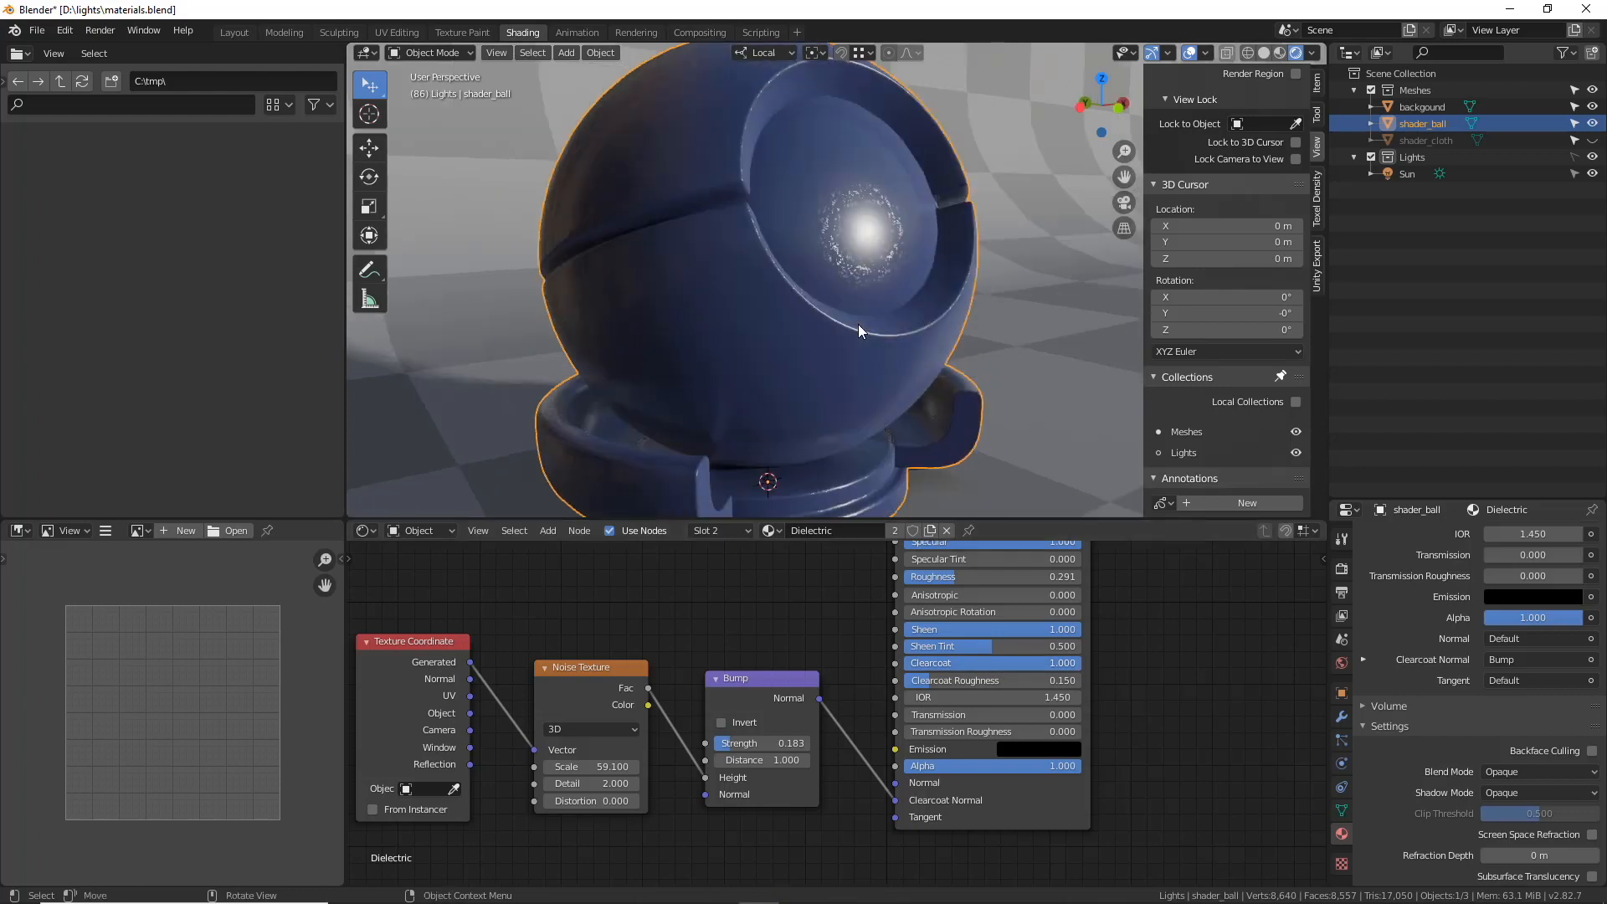
{"action": "scroll", "coordinate": [856, 234], "scroll_direction": "up", "scroll_amount": 2}
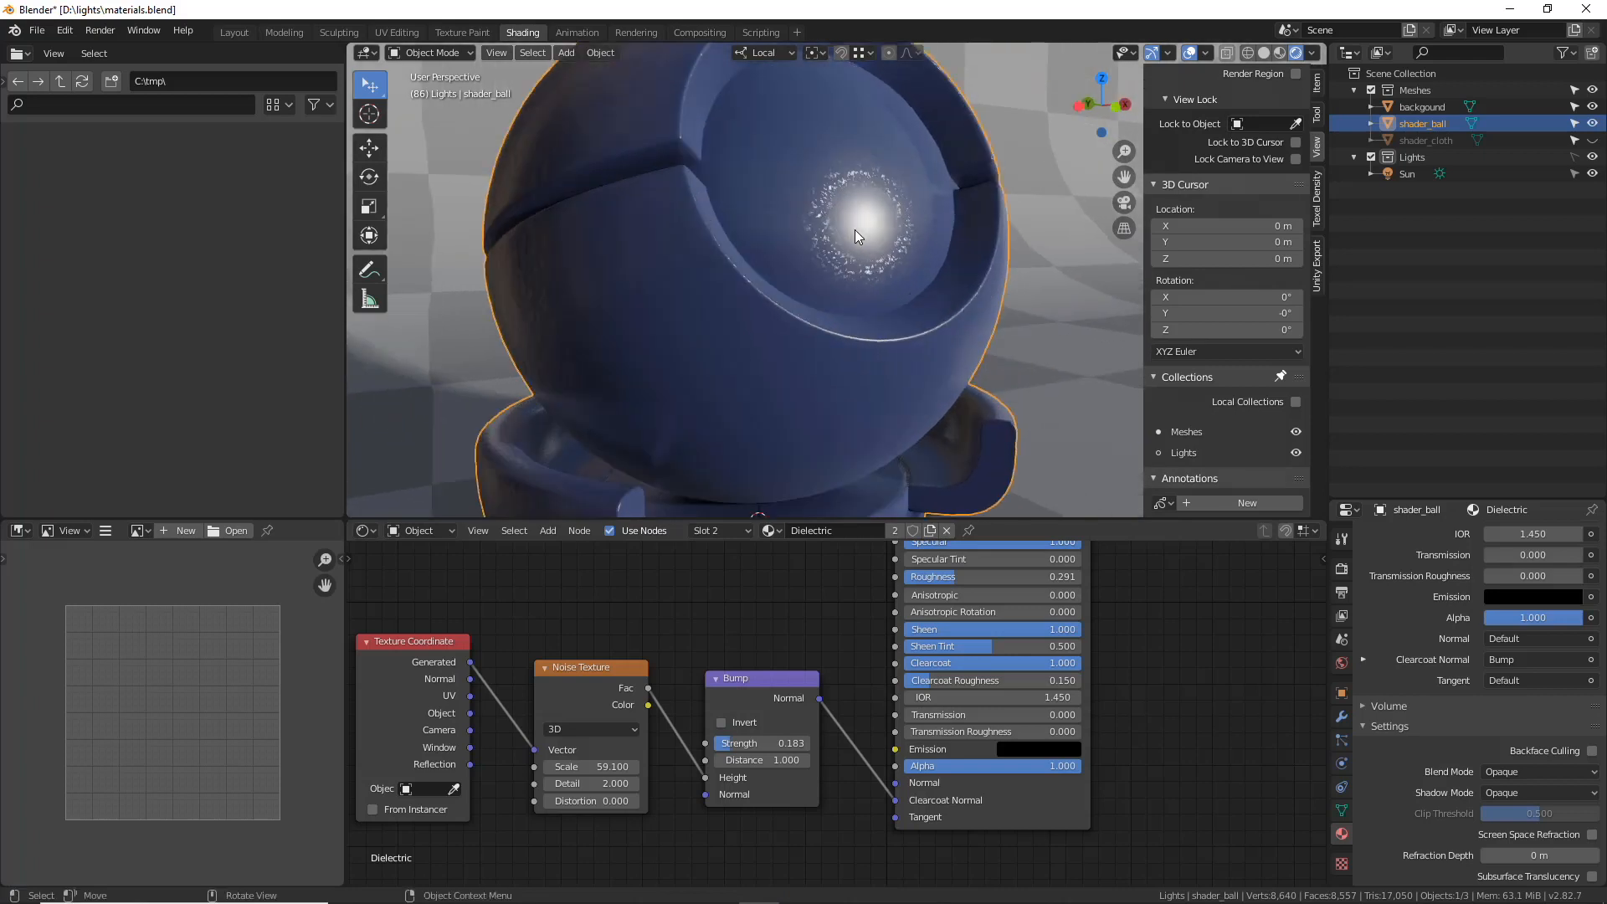
{"action": "mouse_move", "coordinate": [931, 680]}
{"action": "left_mouse_down"}
{"action": "mouse_move", "coordinate": [1080, 681]}
{"action": "mouse_move", "coordinate": [910, 680]}
{"action": "left_mouse_up"}
{"action": "middle_click_drag", "start_coordinate": [846, 374], "coordinate": [862, 242]}
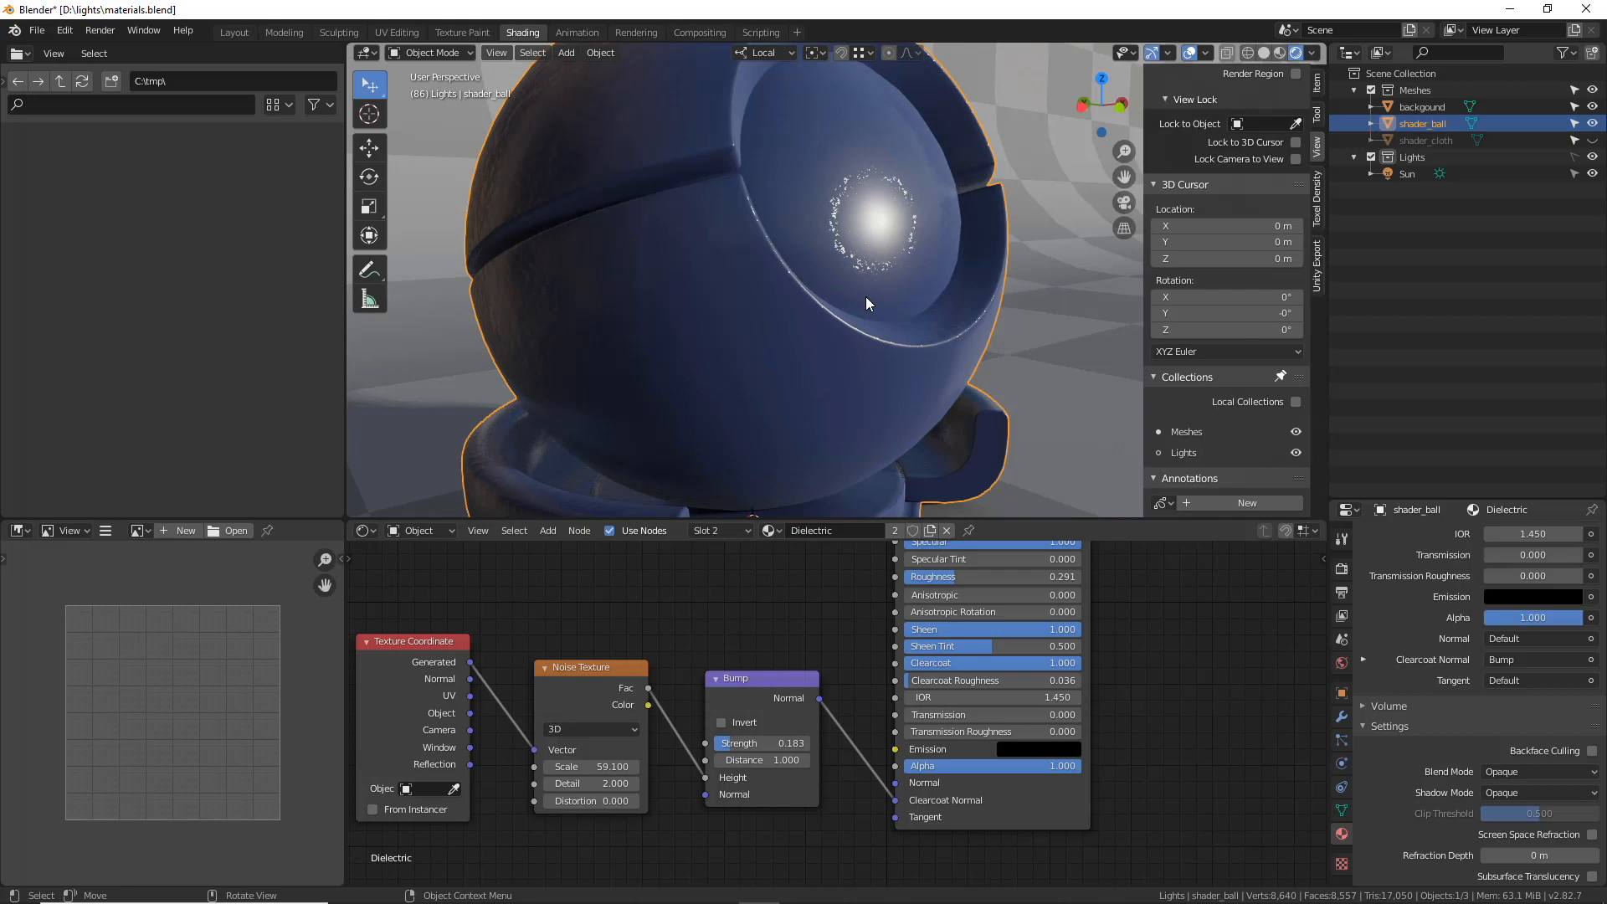
{"action": "middle_click_drag", "start_coordinate": [921, 271], "coordinate": [862, 153]}
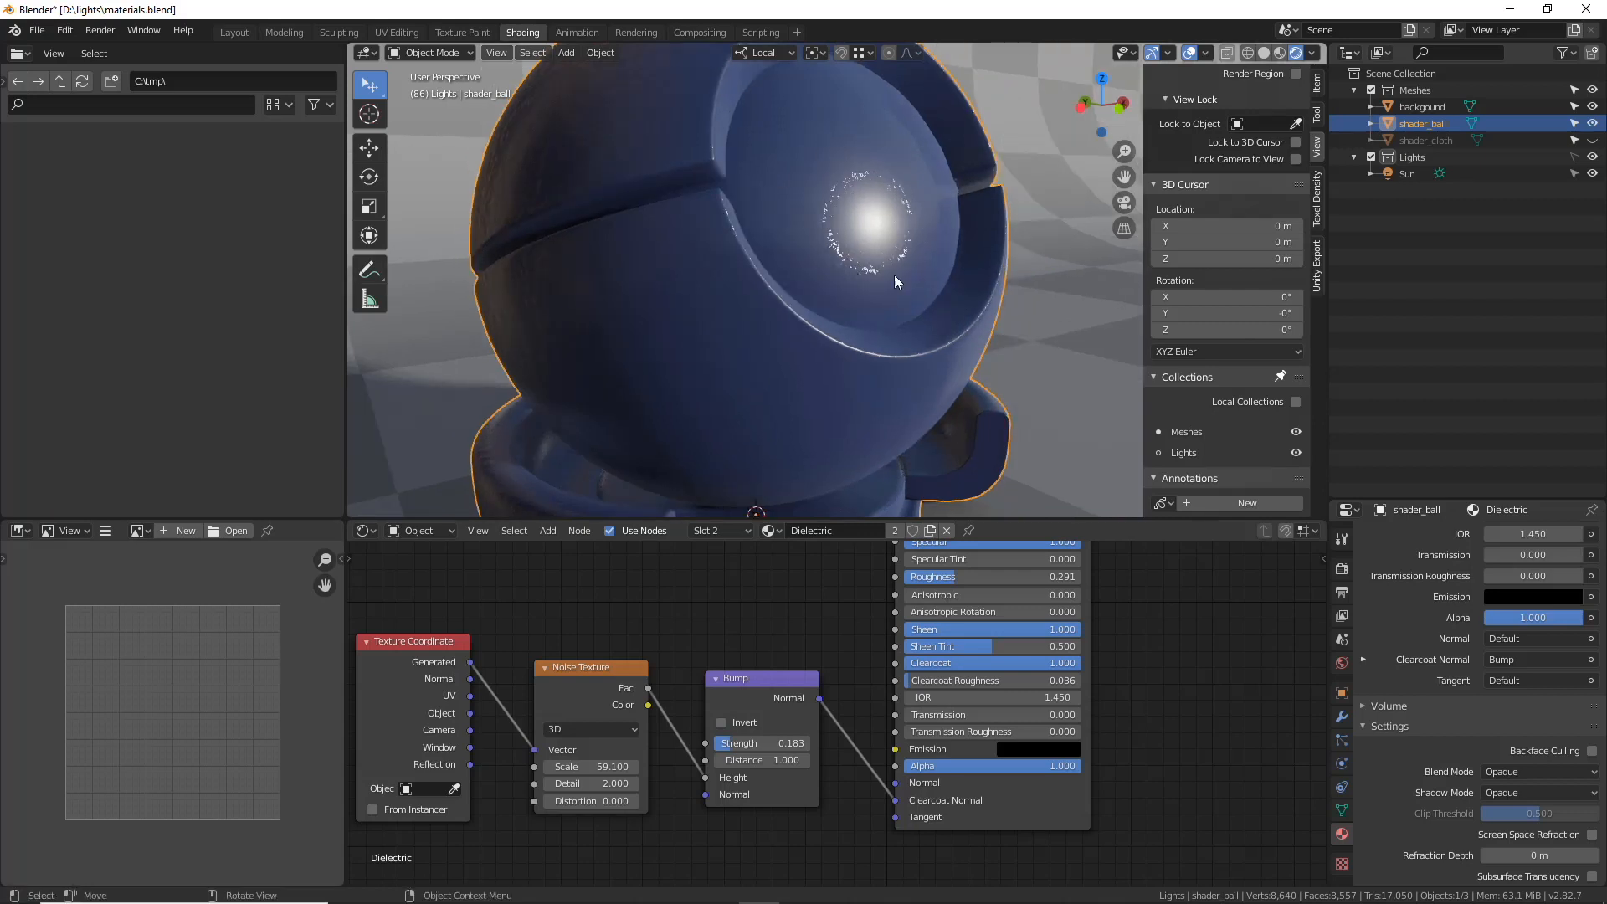
- Lower the Principled BSDF's Specular to 0.000 and inspect the clearcoat reflection on the ball
{"action": "middle_click_drag", "start_coordinate": [822, 605], "coordinate": [834, 650]}
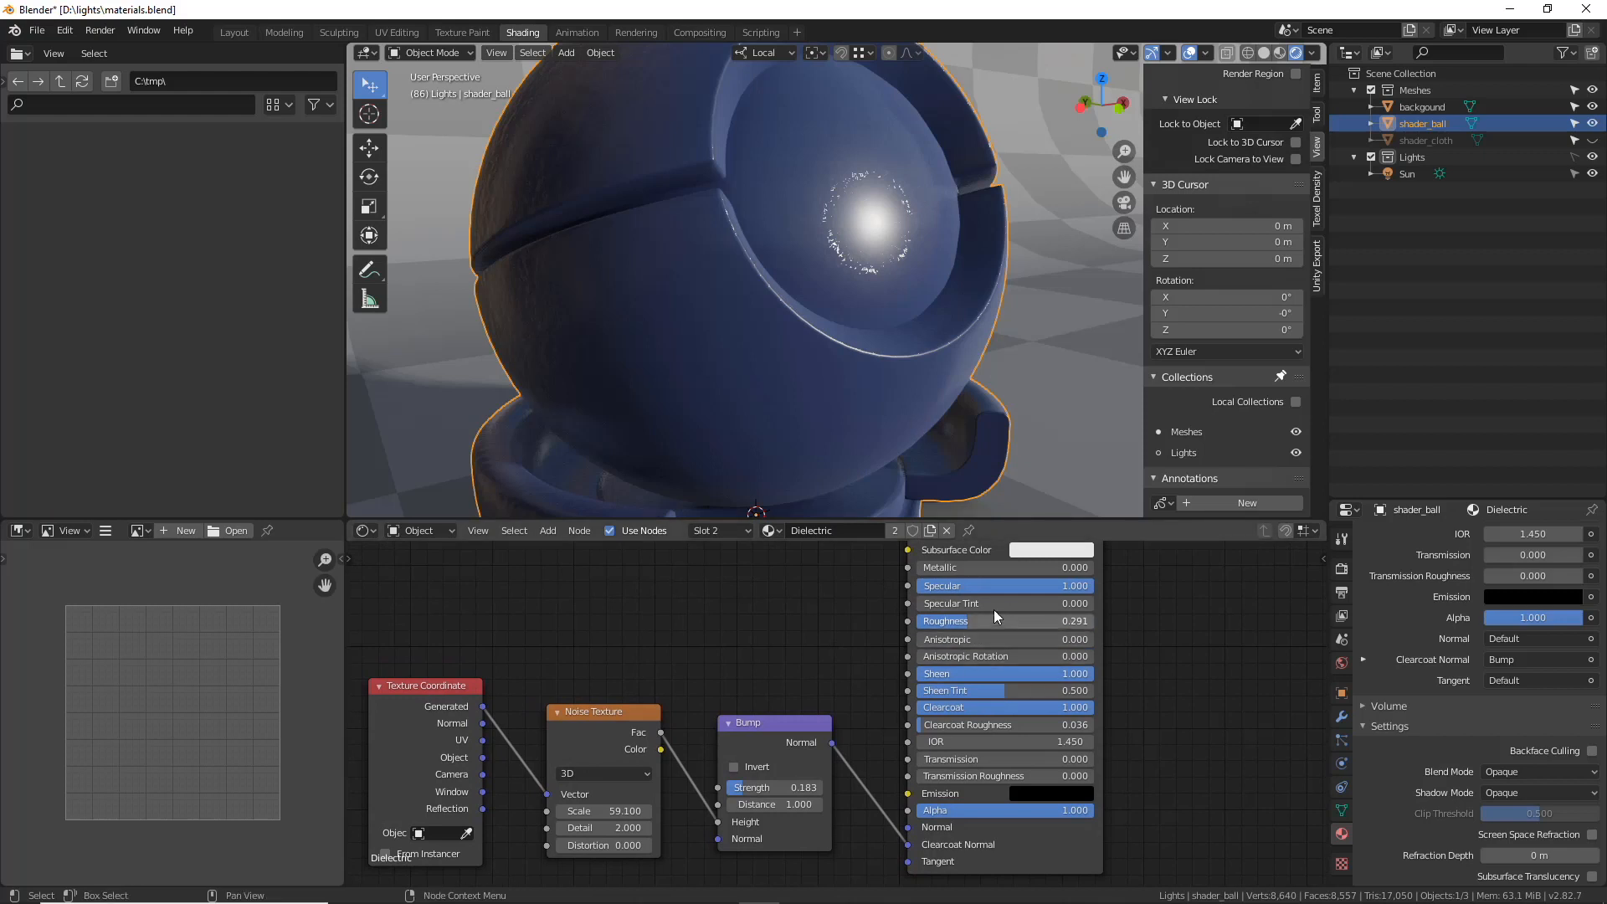
{"action": "left_click_drag", "start_coordinate": [1058, 583], "coordinate": [929, 585]}
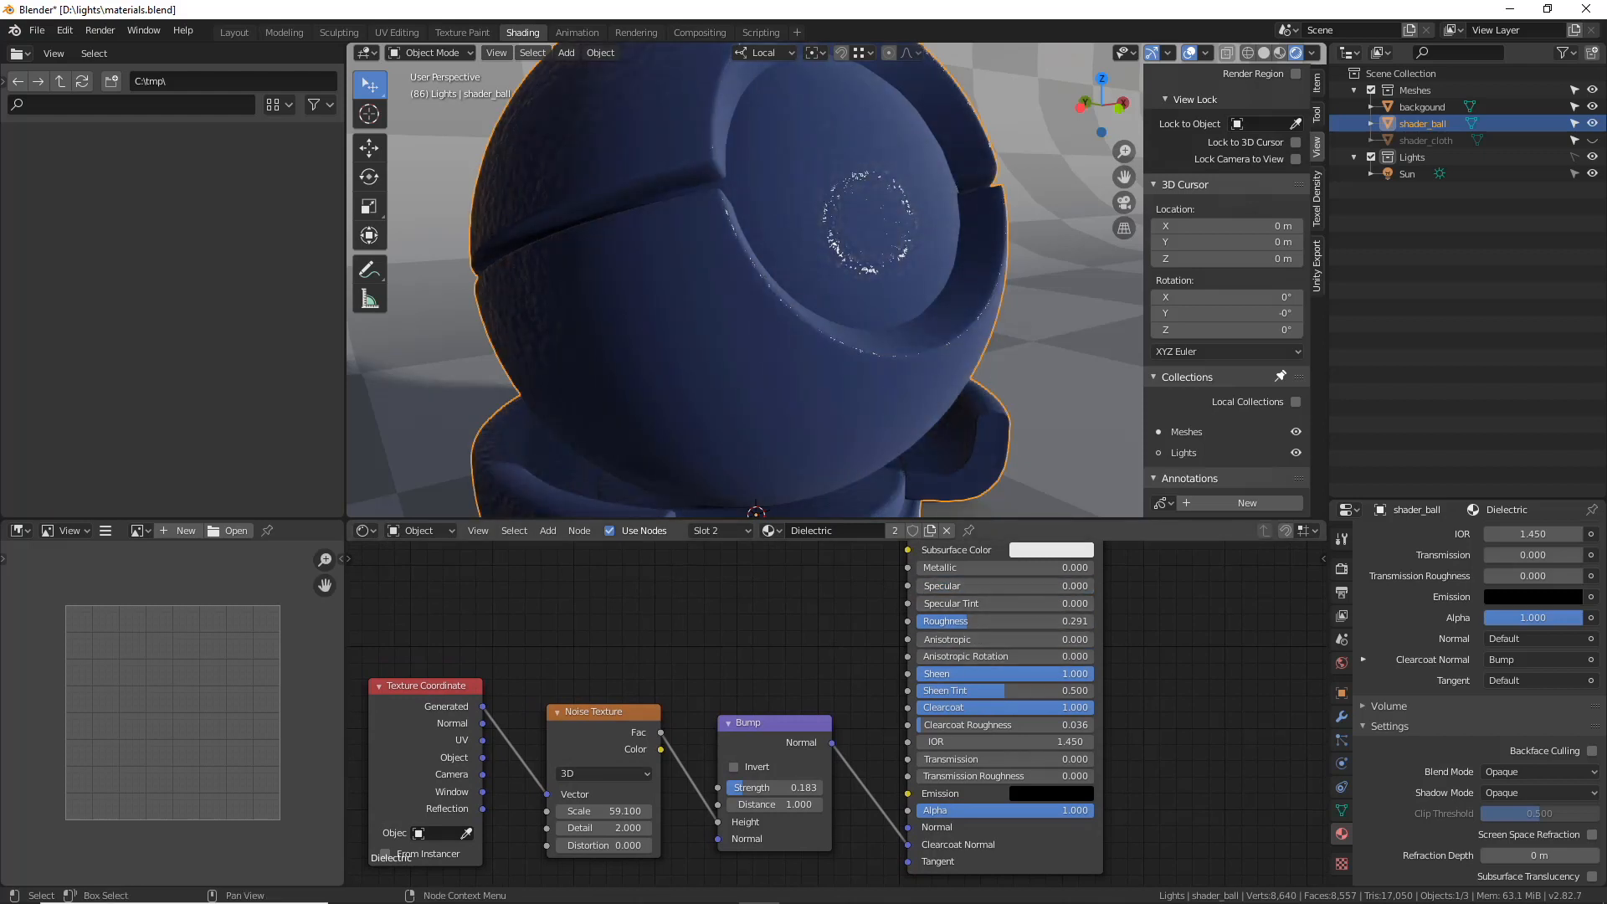
{"action": "mouse_move", "coordinate": [886, 269]}
{"action": "middle_mouse_down"}
{"action": "mouse_move", "coordinate": [775, 188]}
{"action": "mouse_move", "coordinate": [700, 193]}
{"action": "mouse_move", "coordinate": [811, 214]}
{"action": "mouse_move", "coordinate": [871, 278]}
{"action": "middle_mouse_up"}
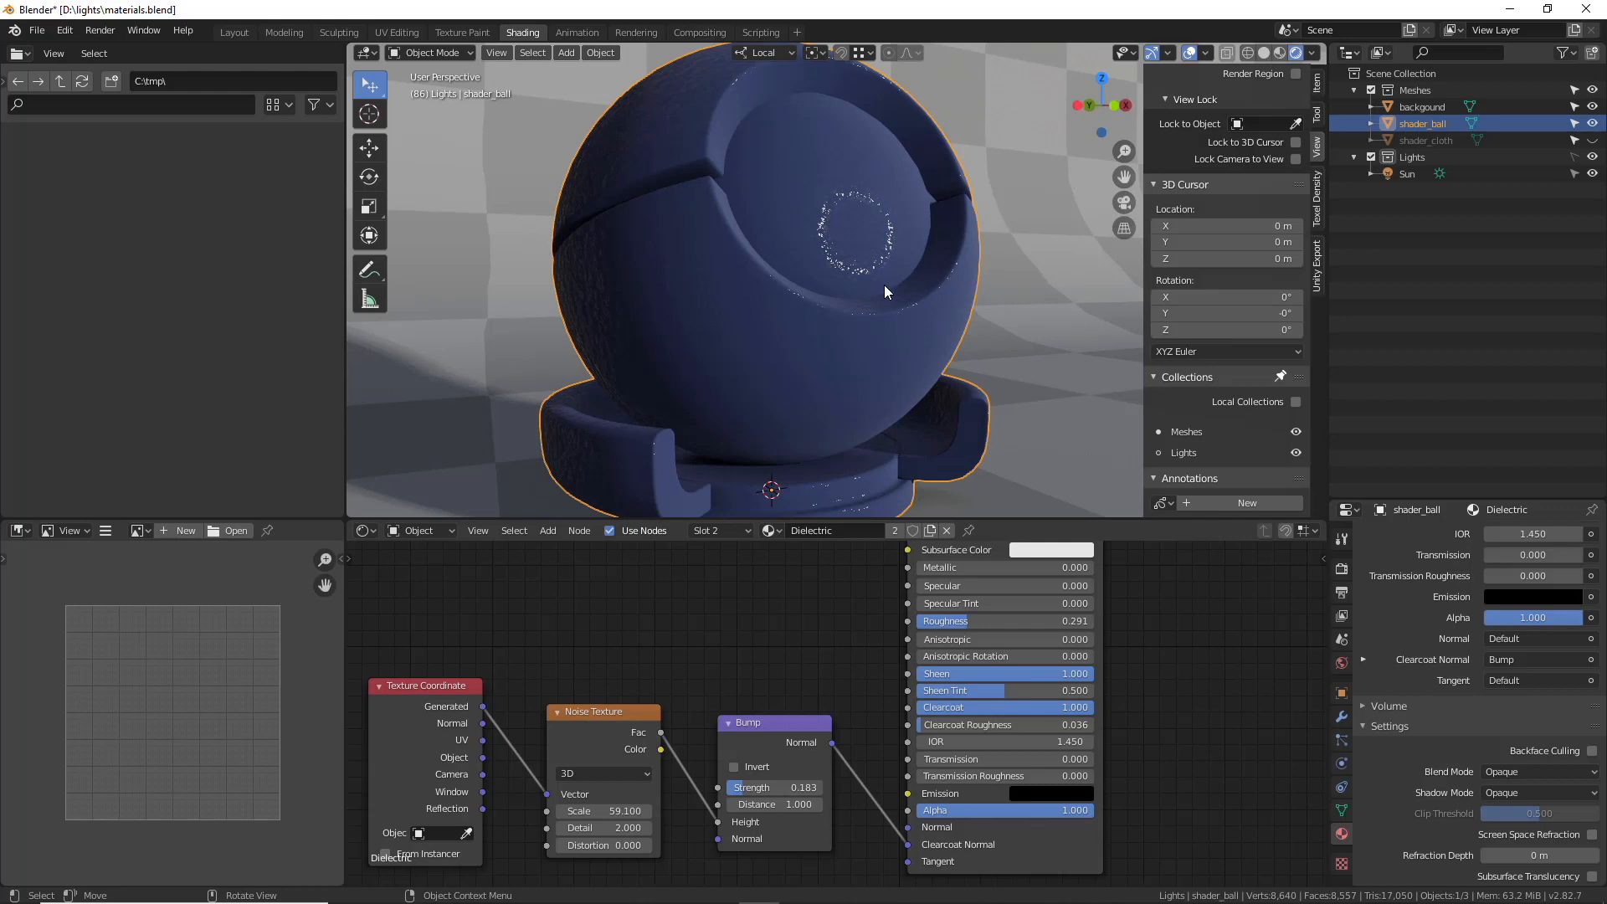
- Disconnect the Bump node from the Principled BSDF's Clearcoat Normal input
{"action": "middle_click_drag", "start_coordinate": [891, 787], "coordinate": [944, 770]}
{"action": "left_click_drag", "start_coordinate": [963, 826], "coordinate": [934, 829]}
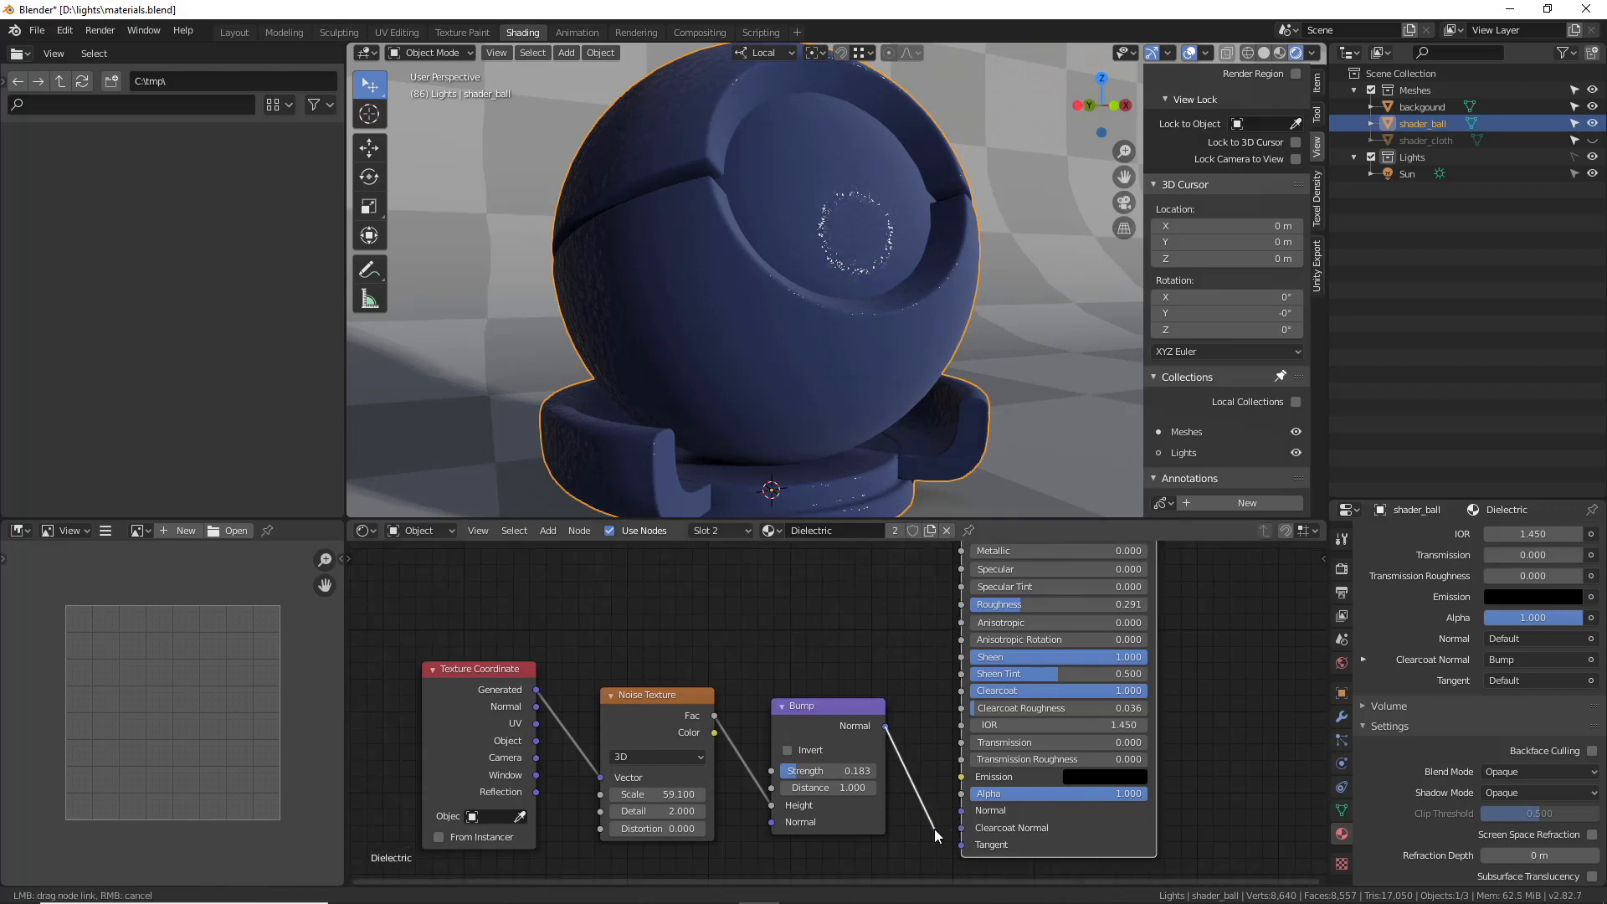
{"action": "middle_click_drag", "start_coordinate": [838, 655], "coordinate": [862, 645]}
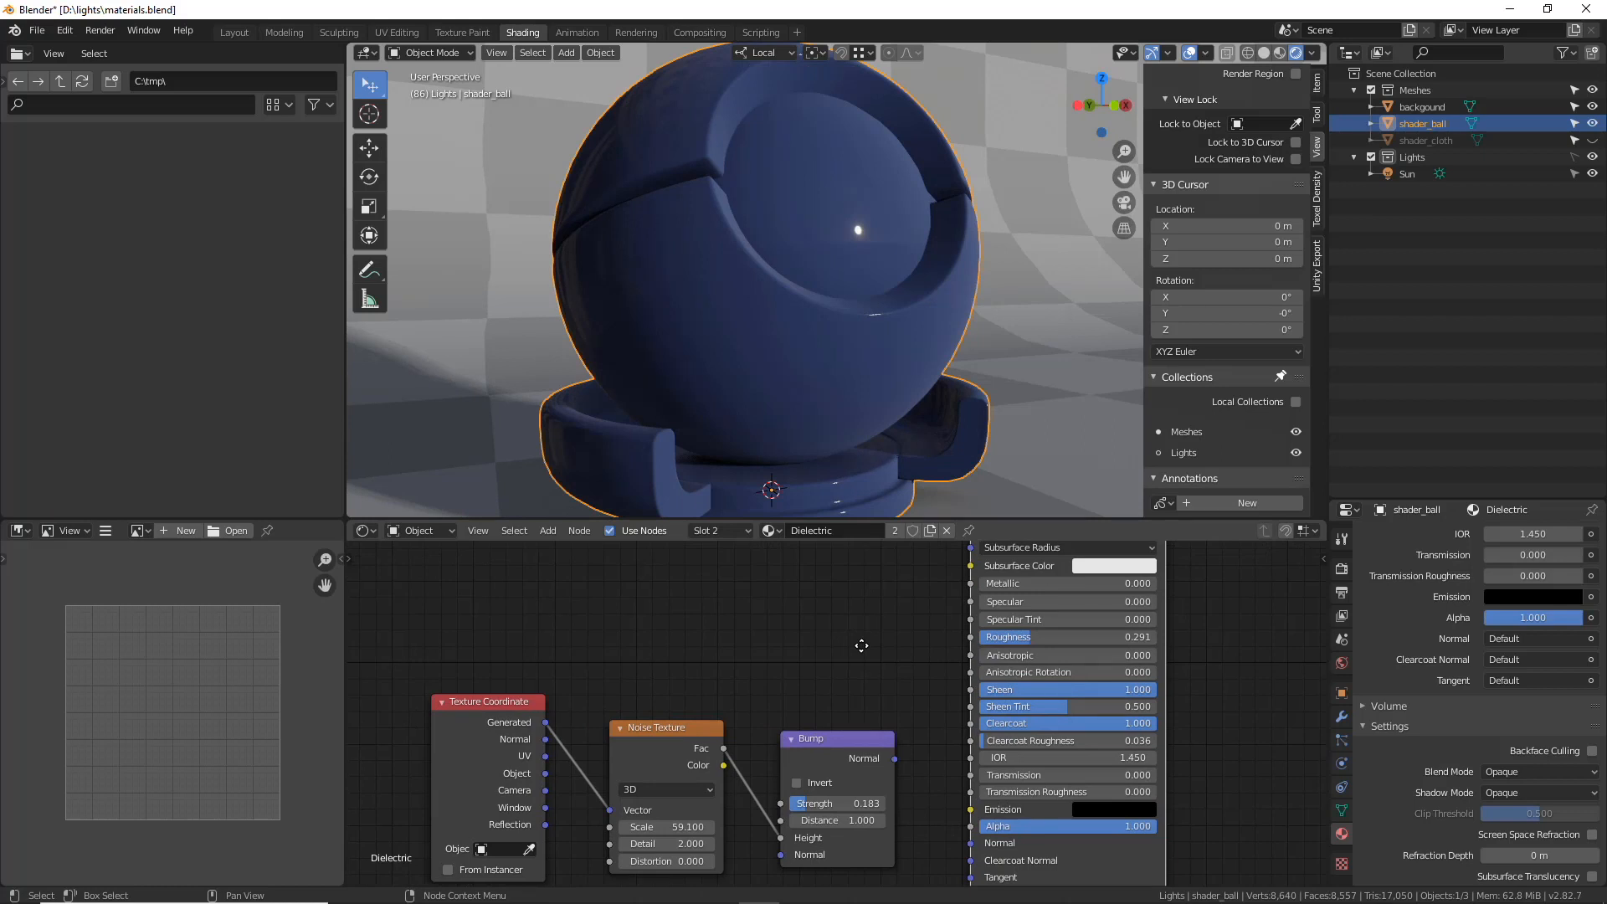
{"action": "scroll", "coordinate": [862, 646], "scroll_direction": "down", "scroll_amount": 1}
{"action": "middle_click_drag", "start_coordinate": [856, 707], "coordinate": [856, 650]}
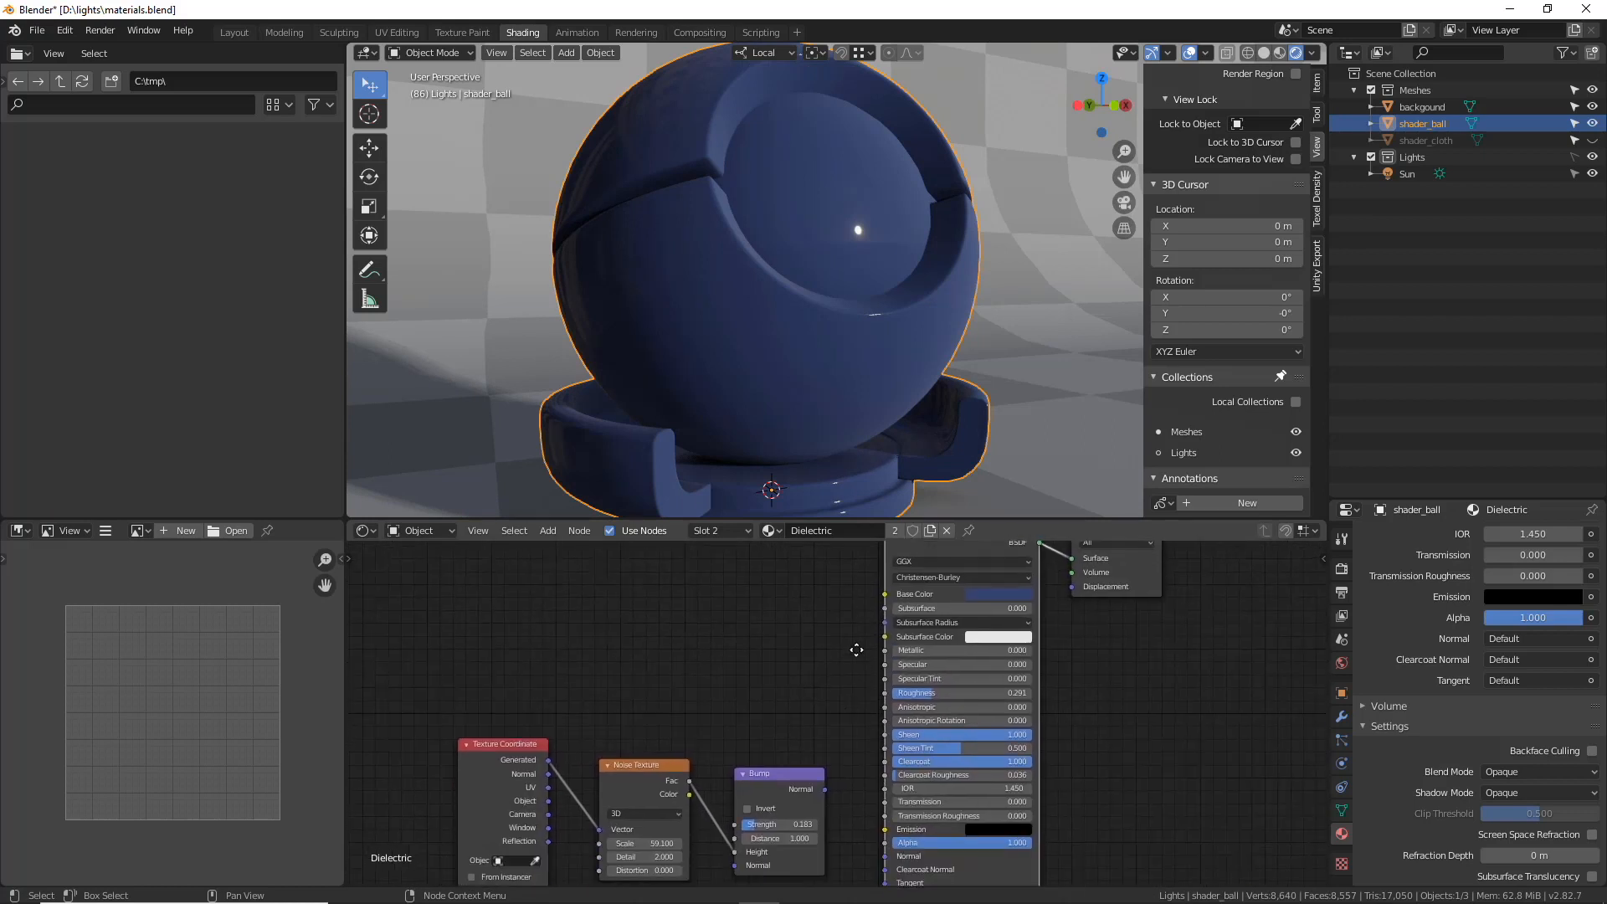
{"action": "scroll", "coordinate": [866, 667], "scroll_direction": "down", "scroll_amount": 1}
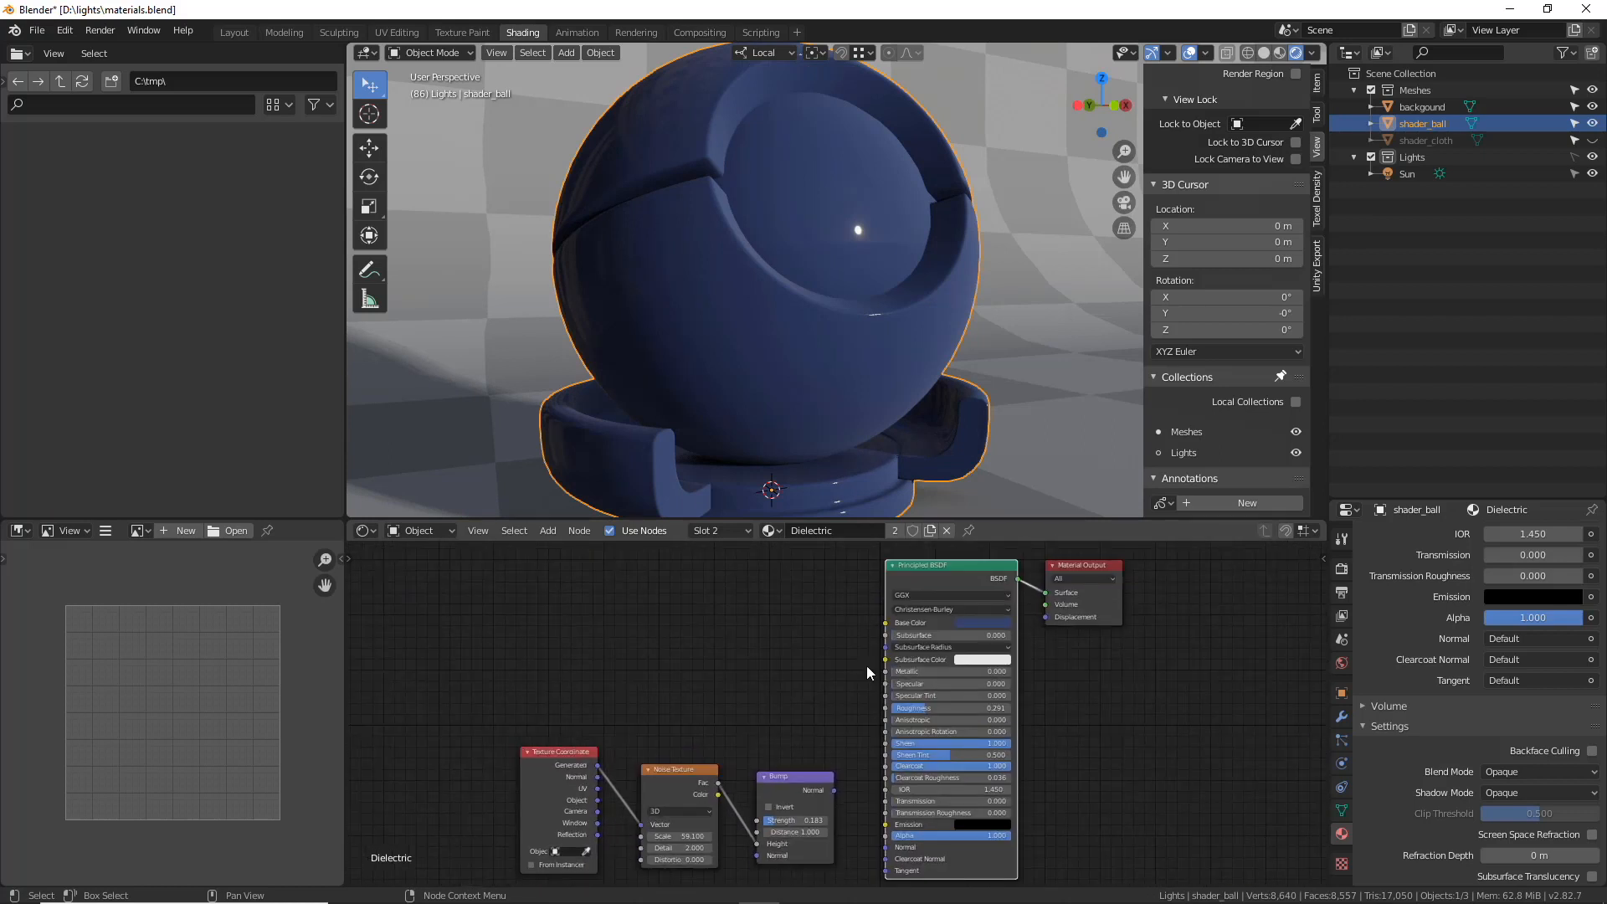